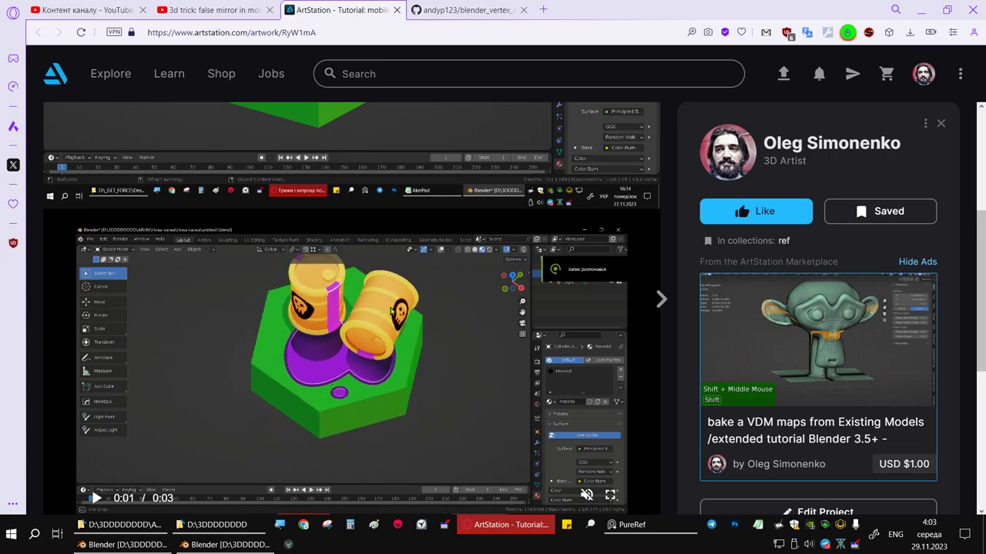
# Scroll down the ArtStation false-mirror tutorial page
pyautogui.scroll(-2, 454, 469)
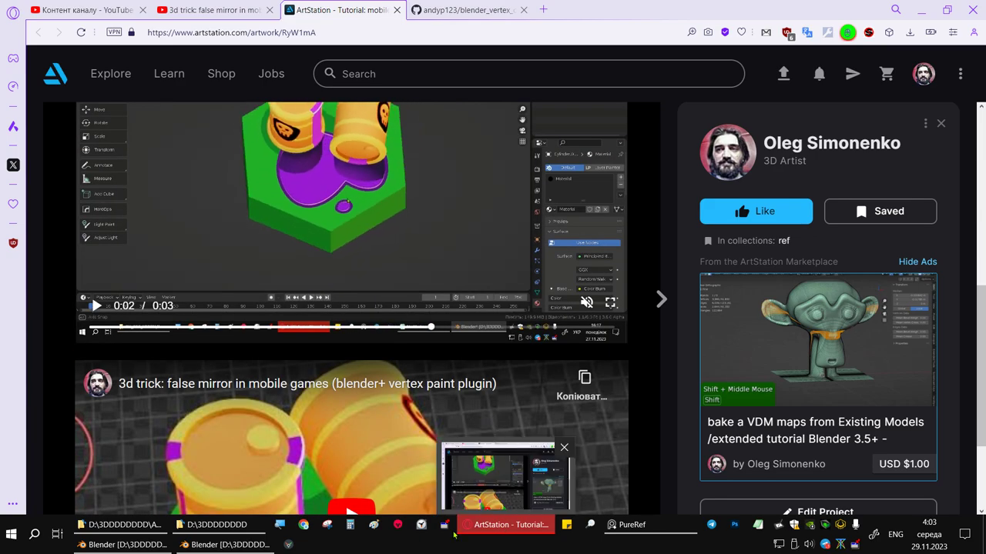
# Go to the YouTube false-mirror video, then bring the Blender barrel diorama scene forward
pyautogui.click(211, 9)
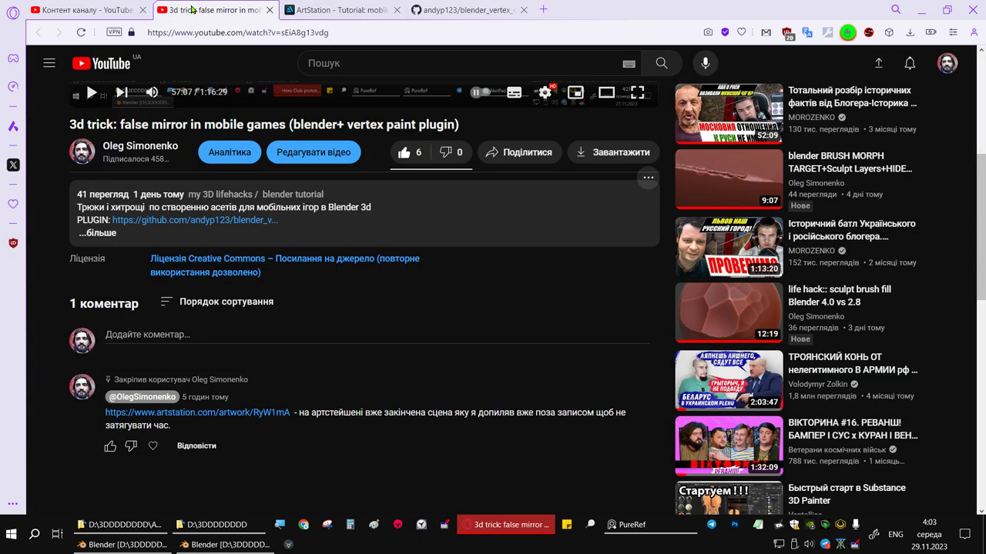
pyautogui.scroll(5, 308, 254)
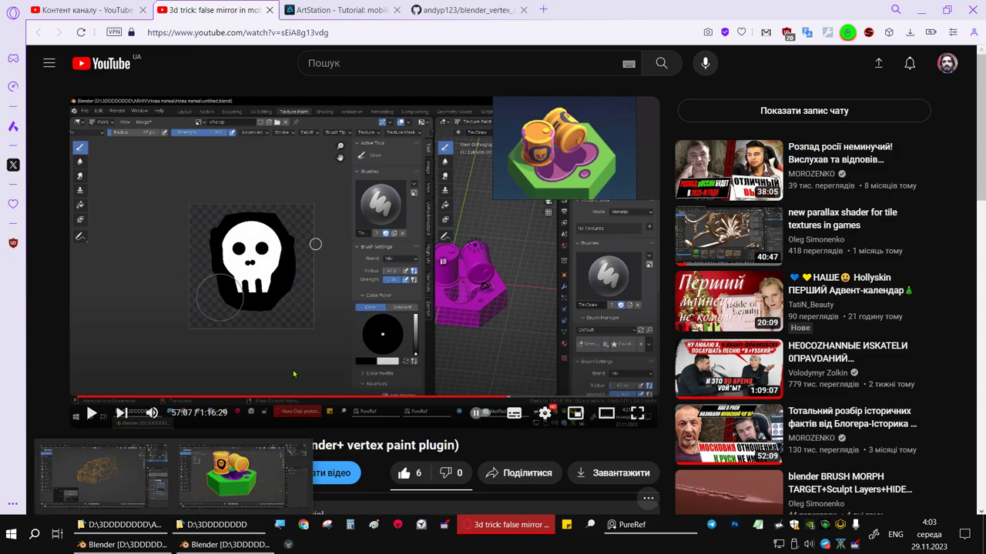
pyautogui.moveTo(249, 247)
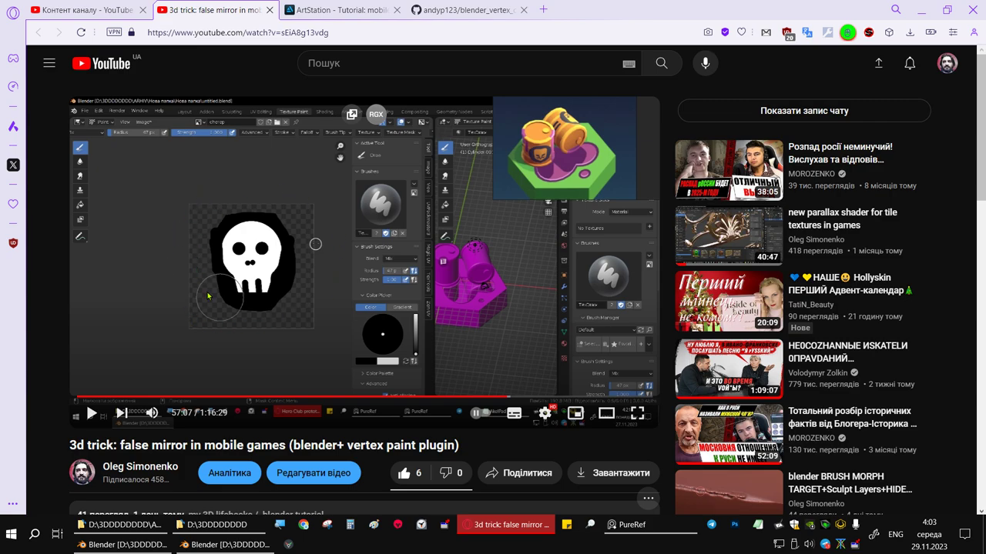
pyautogui.click(223, 544)
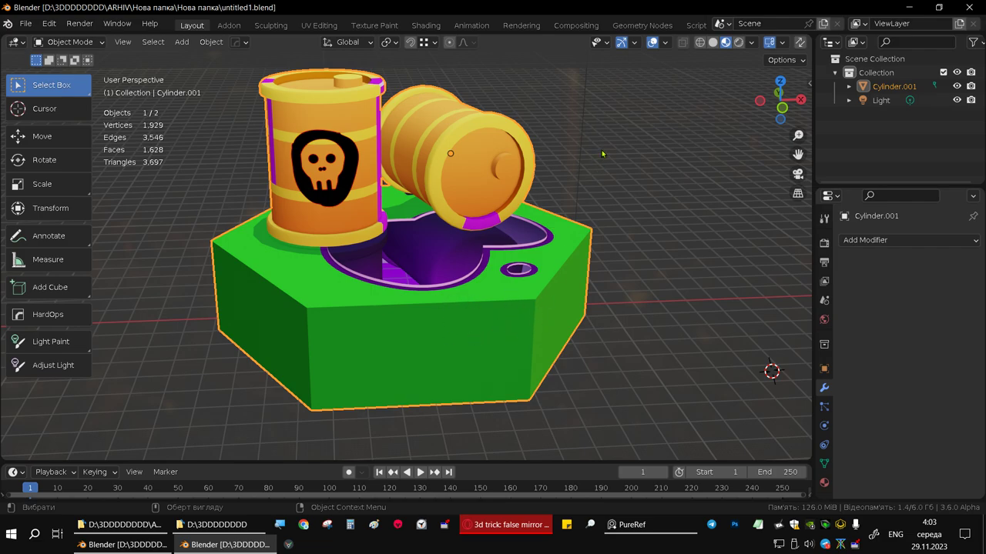
# Switch to top view and place the 3D cursor to the right of the diorama
pyautogui.scroll(-2, 529, 219)
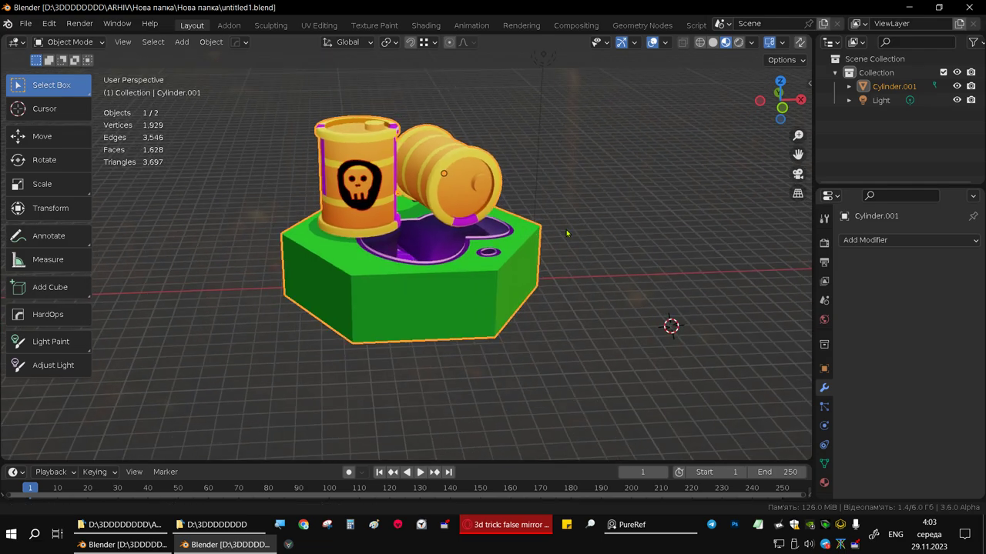
pyautogui.moveTo(566, 230)
pyautogui.keyDown('shift'); pyautogui.mouseDown(button='middle')
pyautogui.moveTo(509, 251)
pyautogui.moveTo(493, 335)
pyautogui.mouseUp(button='middle'); pyautogui.keyUp('shift')
pyautogui.press('KP_7')
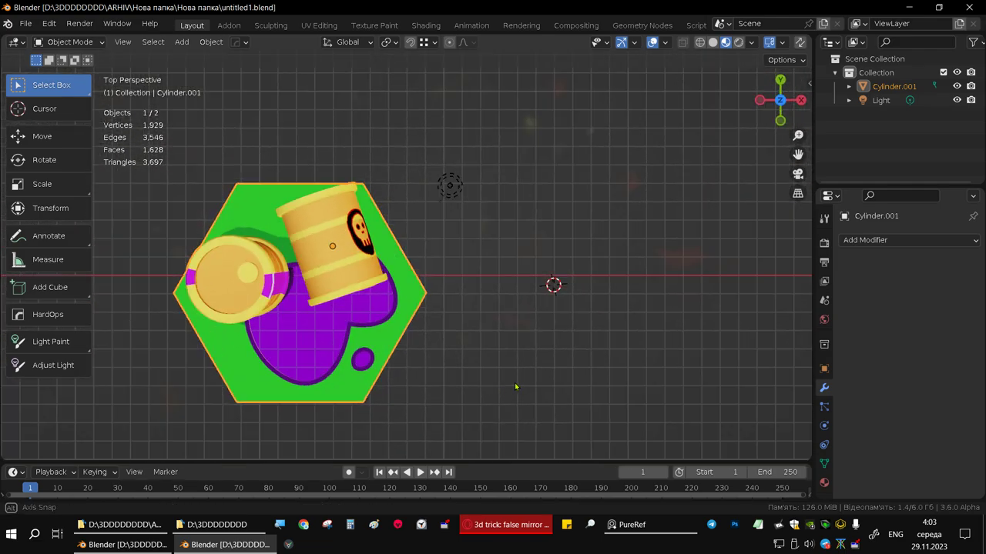
pyautogui.moveTo(515, 382)
pyautogui.keyDown('shift'); pyautogui.mouseDown(button='middle')
pyautogui.moveTo(456, 327)
pyautogui.moveTo(494, 297)
pyautogui.mouseUp(button='middle'); pyautogui.keyUp('shift')
pyautogui.scroll(-1, 457, 328)
pyautogui.keyDown('shift'); pyautogui.rightClick(502, 299); pyautogui.keyUp('shift')
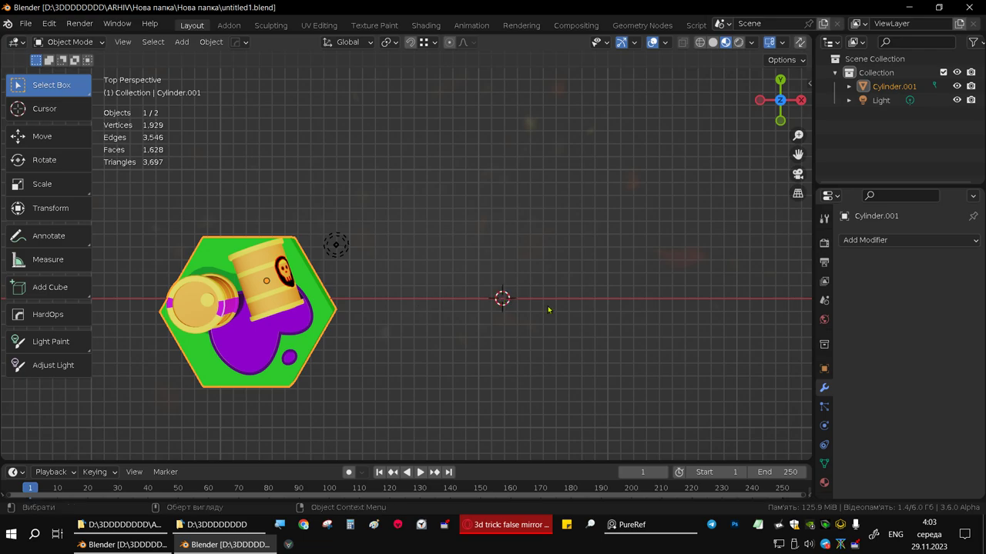
# Add a mesh plane at the 3D cursor with Size 2 m
pyautogui.hotkey('shift', 'a')
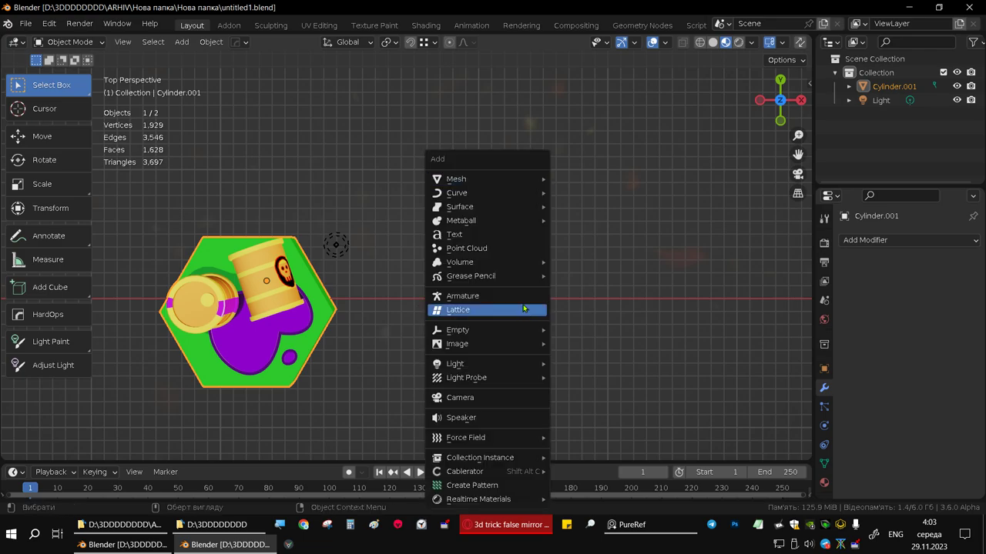
pyautogui.click(606, 177)
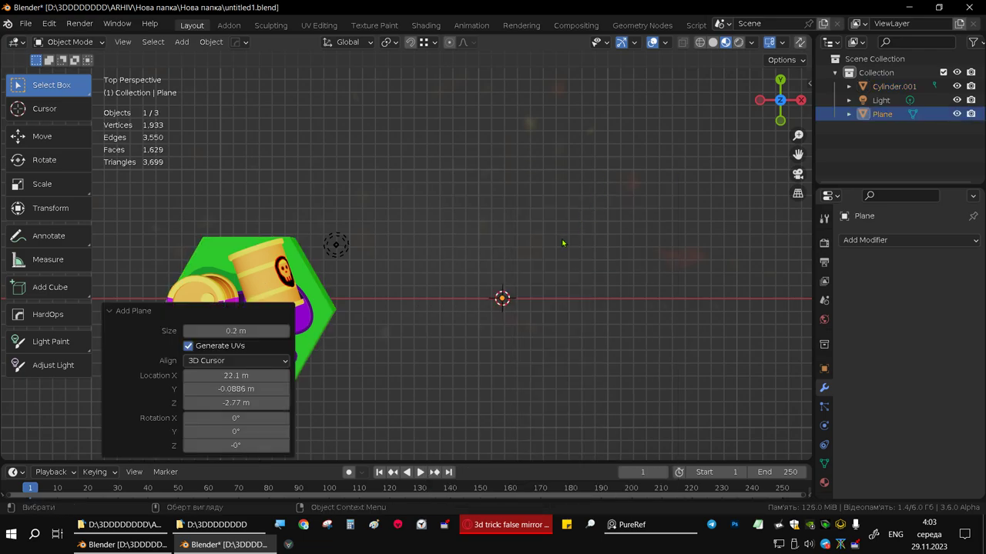
pyautogui.click(261, 330)
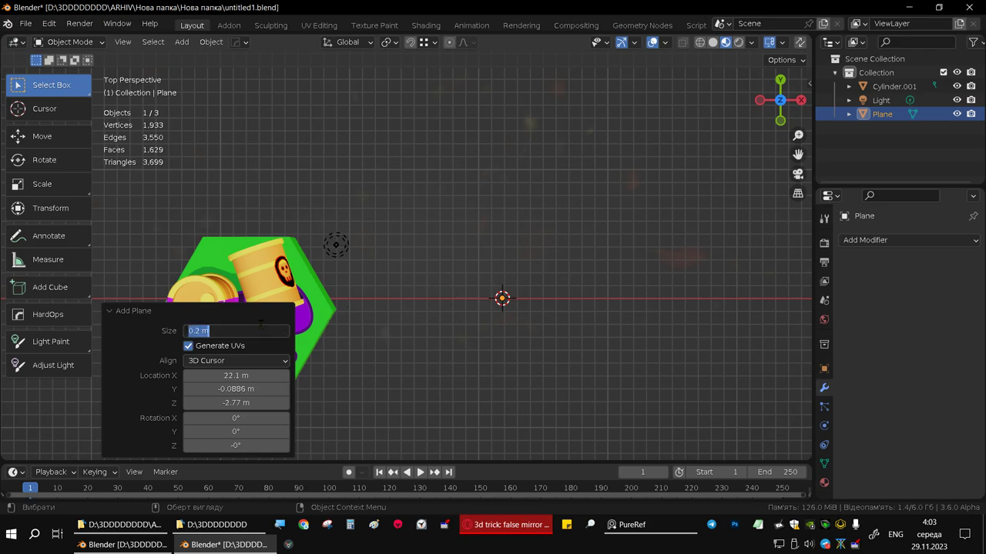
pyautogui.write('2')
pyautogui.press('Return')
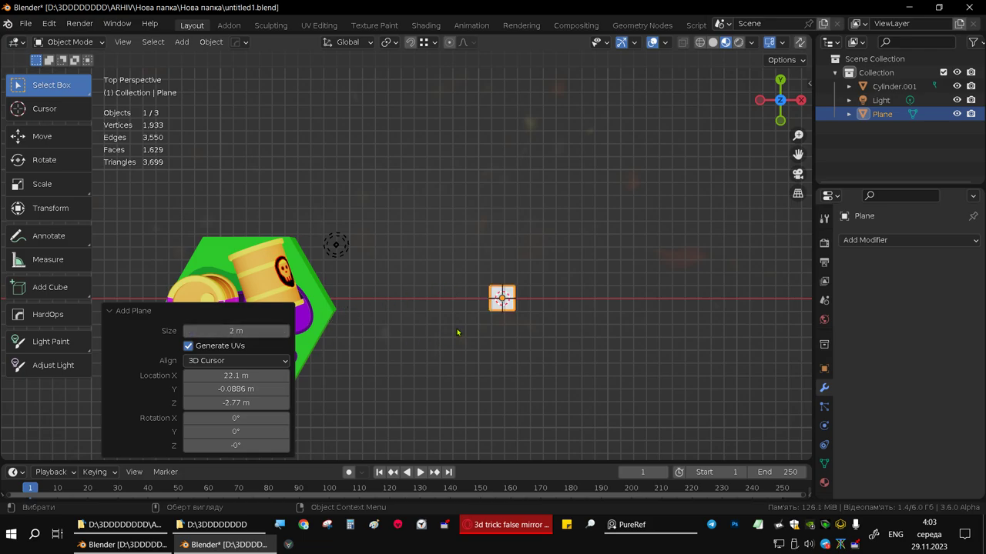
pyautogui.scroll(1, 478, 323)
pyautogui.scroll(6, 507, 296)
pyautogui.scroll(1, 510, 287)
pyautogui.scroll(1, 505, 290)
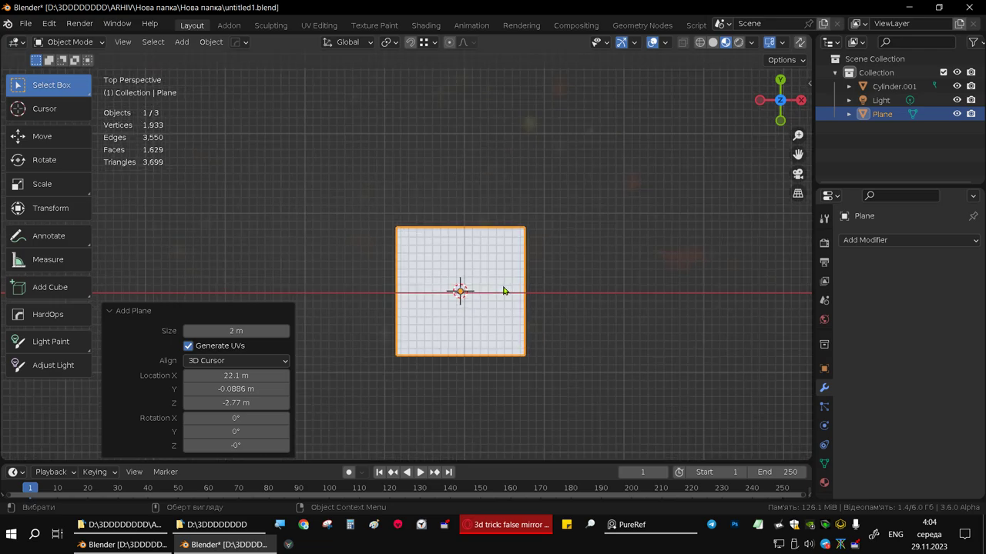
# Select cherep.png in the Нова папка folder and drag it over to Blender
pyautogui.click(204, 527)
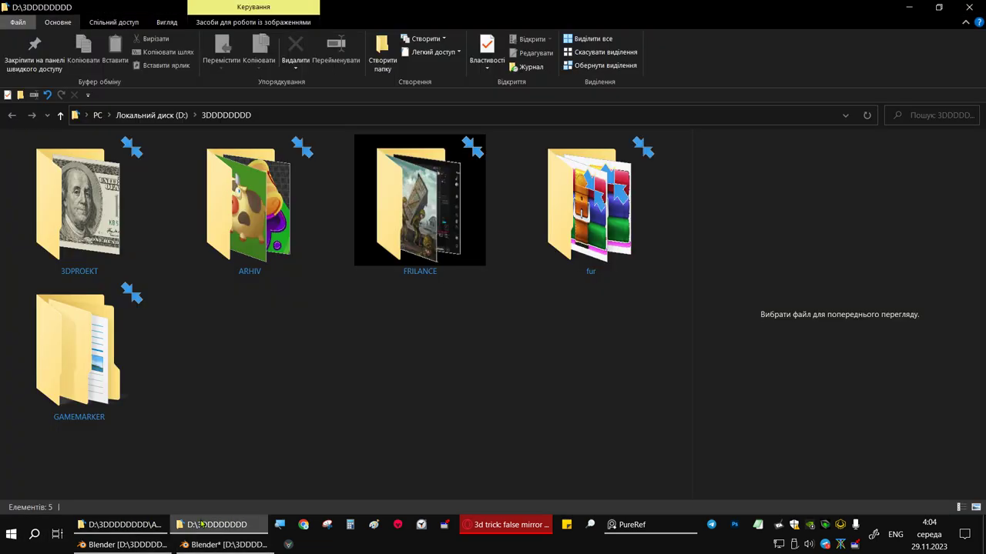
pyautogui.click(189, 526)
pyautogui.click(125, 526)
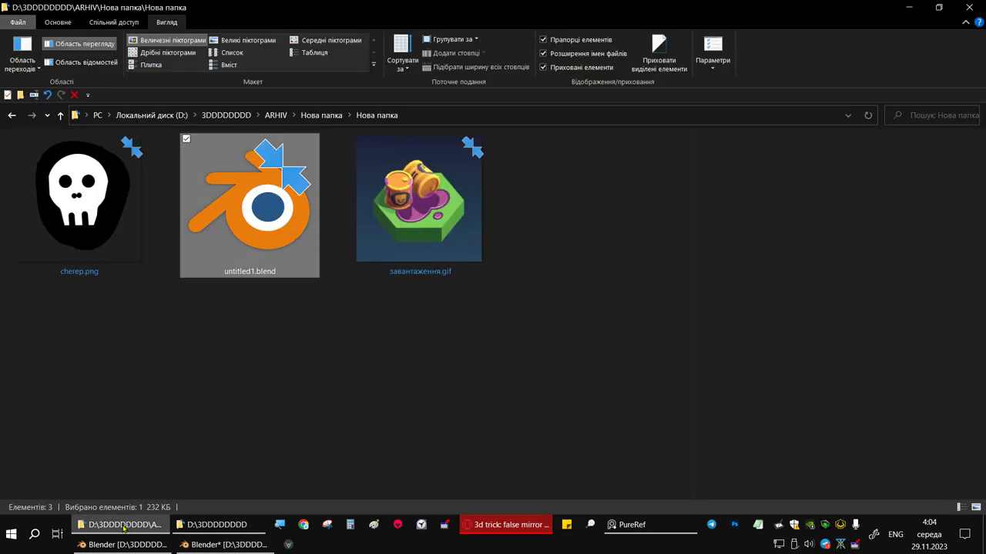
pyautogui.click(90, 216)
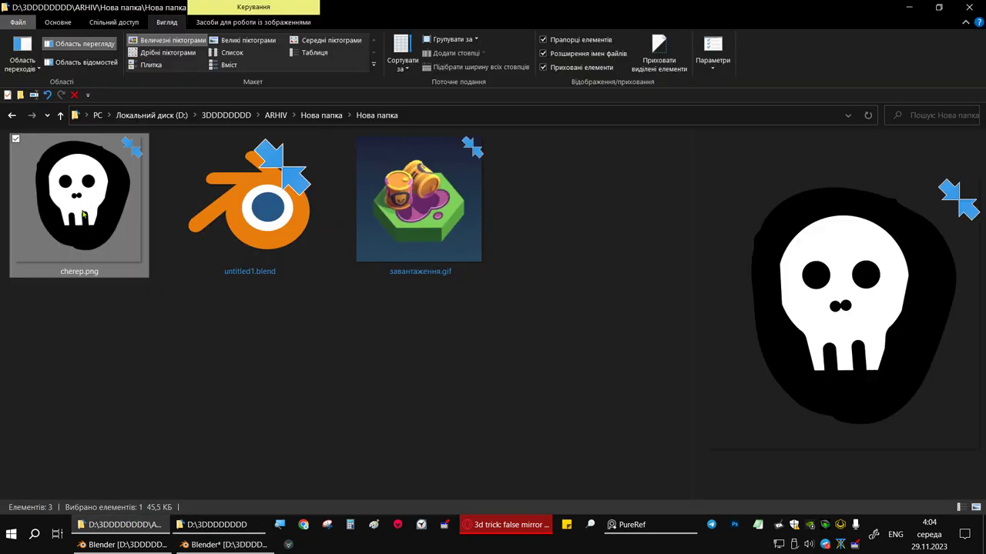
pyautogui.moveTo(84, 216); pyautogui.dragTo(289, 440)
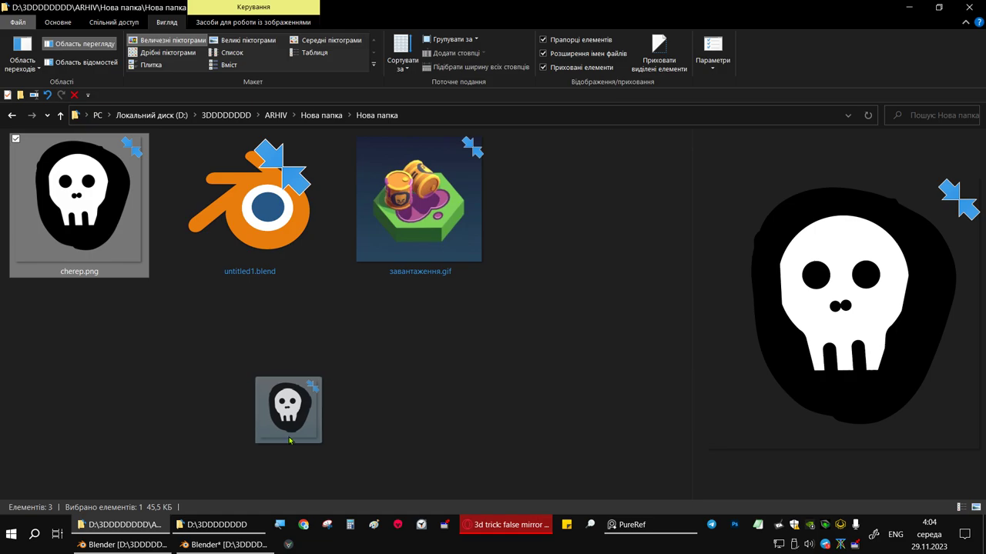
pyautogui.moveTo(289, 441)
pyautogui.mouseDown()
pyautogui.moveTo(239, 549)
pyautogui.moveTo(441, 389)
pyautogui.mouseUp()
# Drop cherep.png into the viewport, move it onto the plane and scale it to 0.466
pyautogui.moveTo(576, 246); pyautogui.dragTo(575, 243)
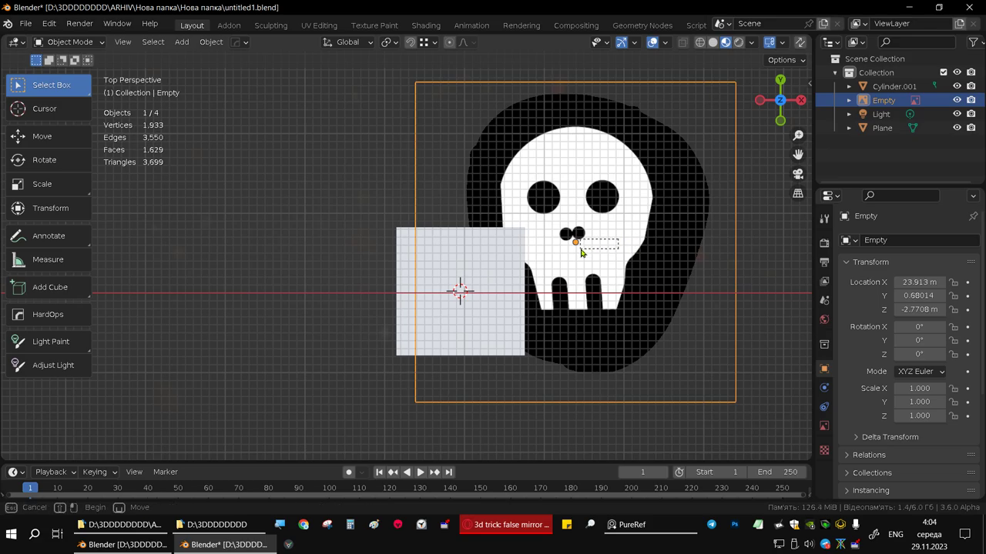
pyautogui.moveTo(688, 235)
pyautogui.keyDown('shift'); pyautogui.mouseDown(button='middle')
pyautogui.moveTo(530, 274)
pyautogui.moveTo(485, 271)
pyautogui.mouseUp(button='middle'); pyautogui.keyUp('shift')
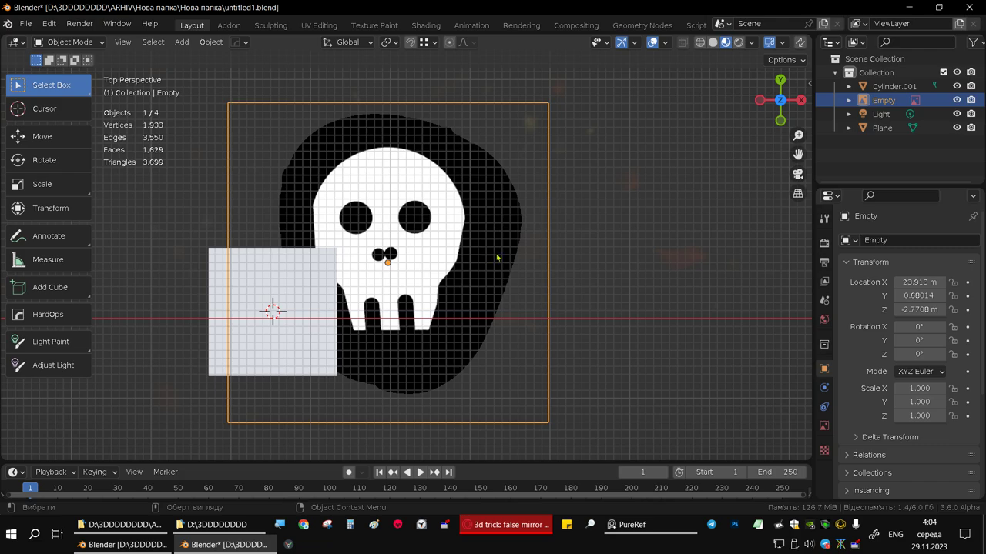
pyautogui.press('g')
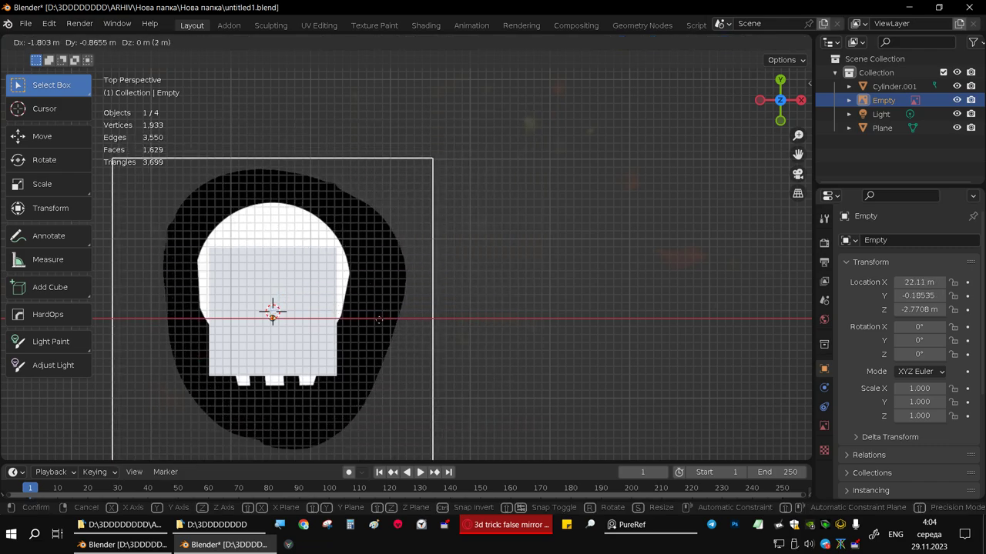
pyautogui.click(379, 318)
pyautogui.moveTo(381, 322)
pyautogui.keyDown('shift'); pyautogui.mouseDown(button='middle')
pyautogui.moveTo(523, 246)
pyautogui.moveTo(559, 285)
pyautogui.mouseUp(button='middle'); pyautogui.keyUp('shift')
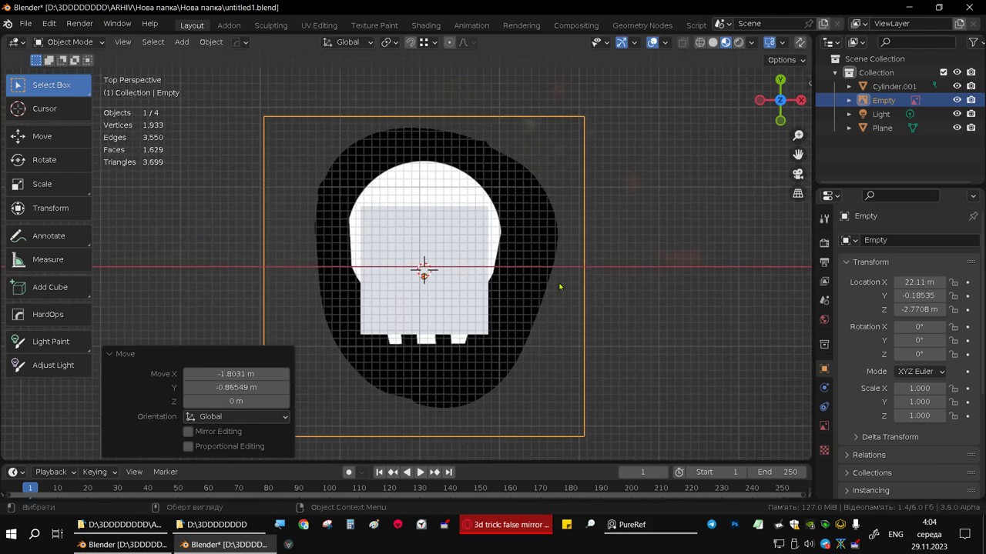
pyautogui.press('s')
pyautogui.click(523, 300)
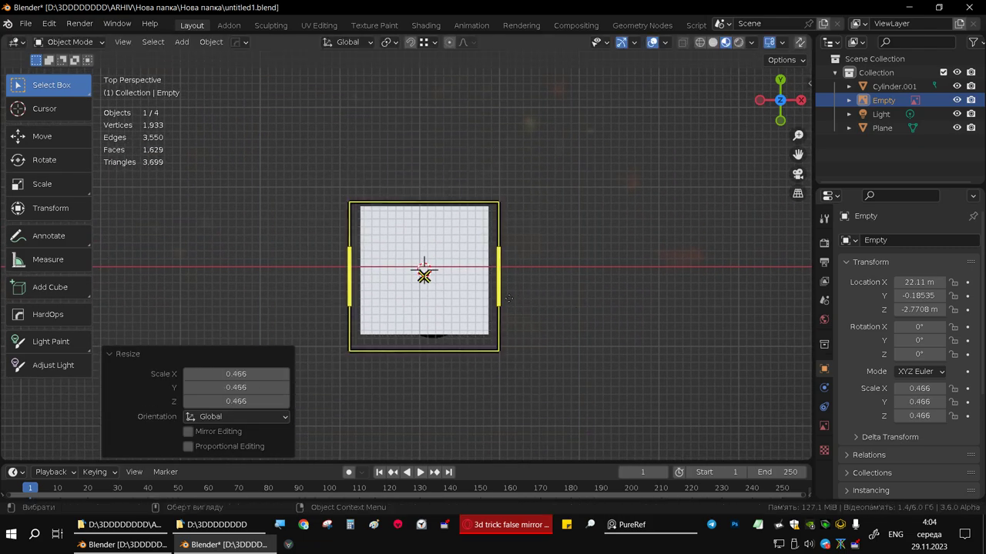
# Set the skull image's Depth to Front and enable Opacity at 0.543
pyautogui.click(824, 426)
pyautogui.scroll(-1, 916, 354)
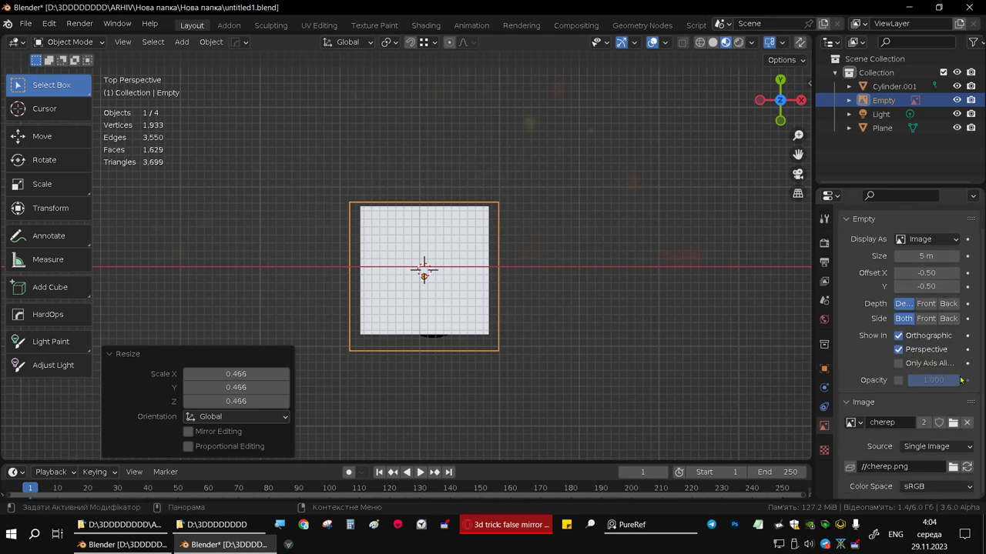
pyautogui.click(926, 304)
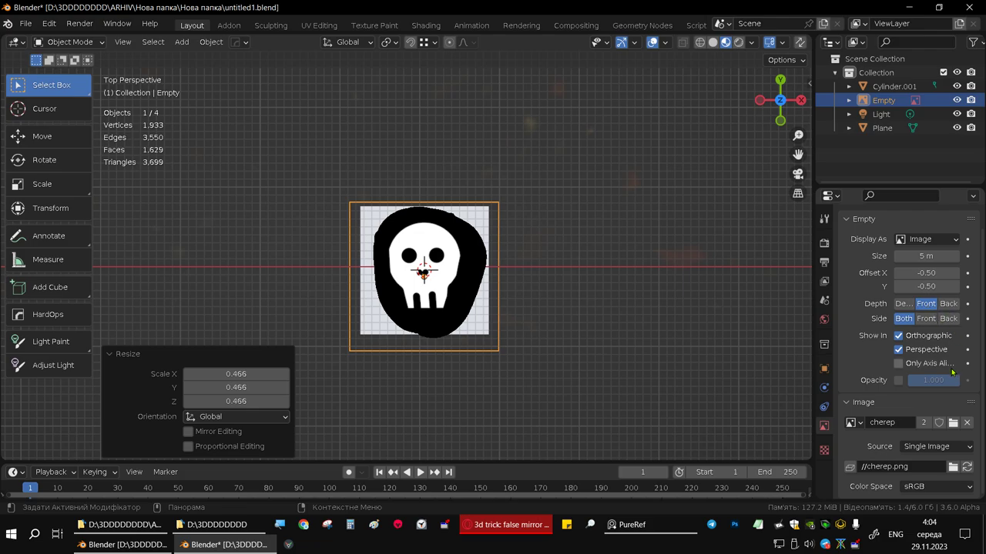
pyautogui.click(899, 381)
pyautogui.moveTo(944, 383); pyautogui.dragTo(935, 380)
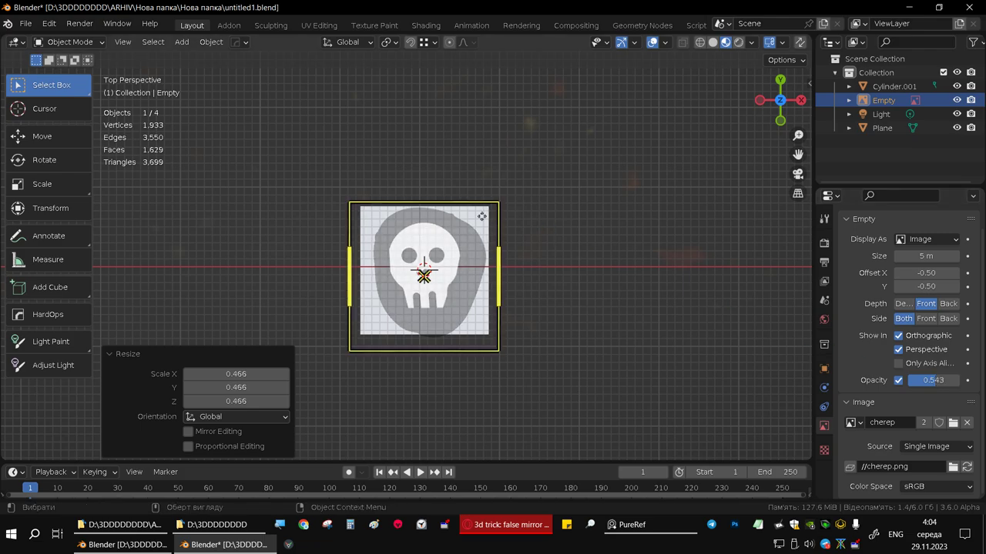
# Scale the plane up to 1.171, then fine-tune its size under the skull
pyautogui.scroll(3, 481, 262)
pyautogui.scroll(3, 481, 263)
pyautogui.keyDown('shift'); pyautogui.moveTo(481, 262); pyautogui.dragTo(495, 172, button='middle'); pyautogui.keyUp('shift')
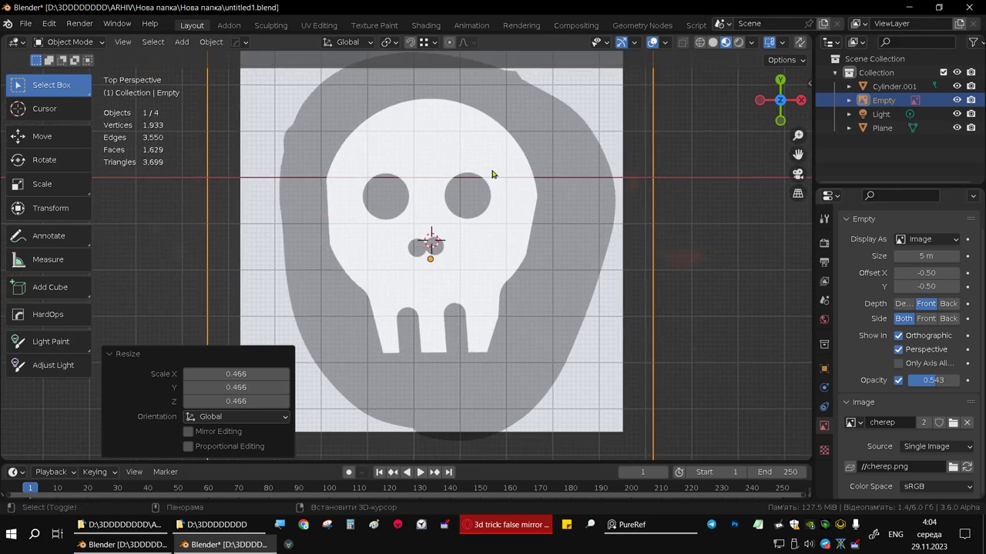
pyautogui.scroll(-1, 484, 187)
pyautogui.scroll(-1, 521, 220)
pyautogui.click(526, 255)
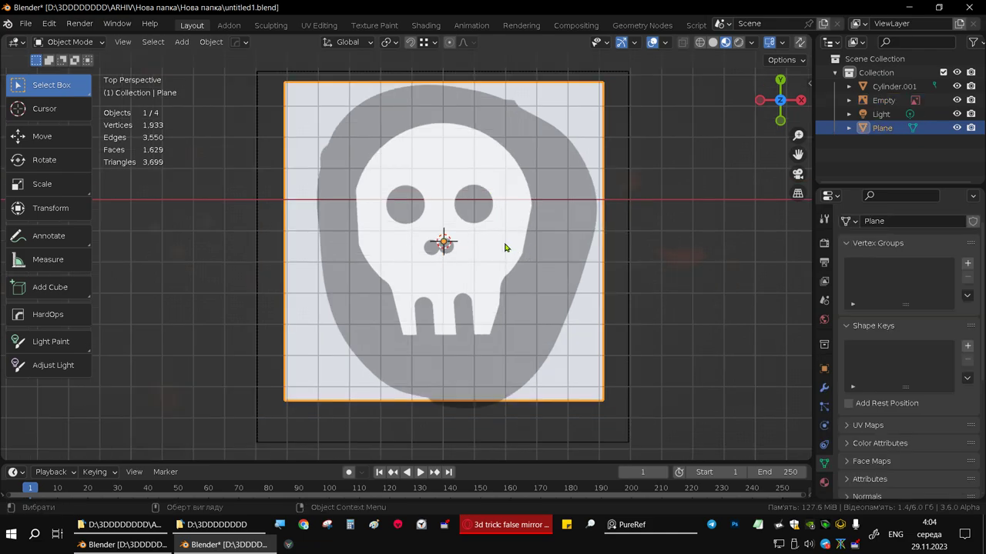
pyautogui.scroll(-1, 507, 248)
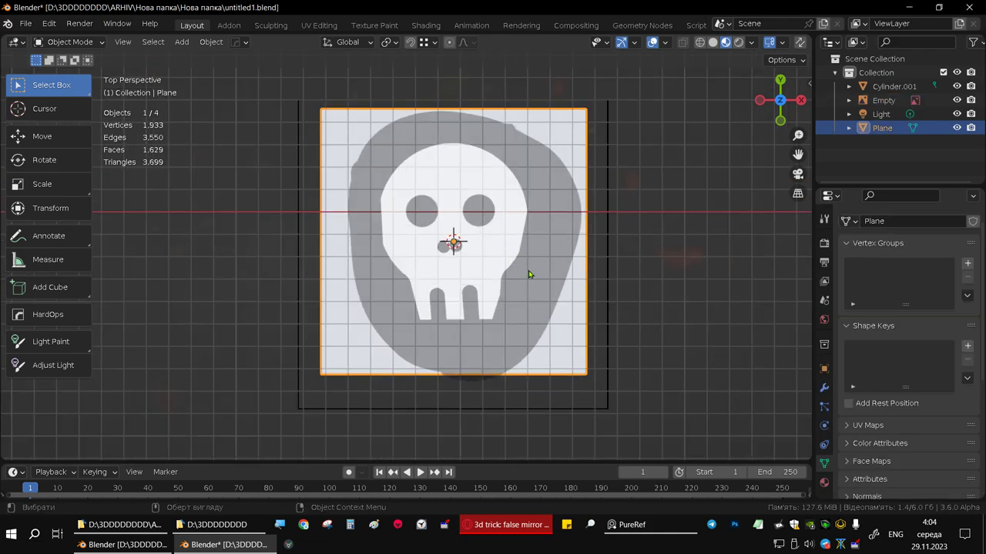
pyautogui.press('s')
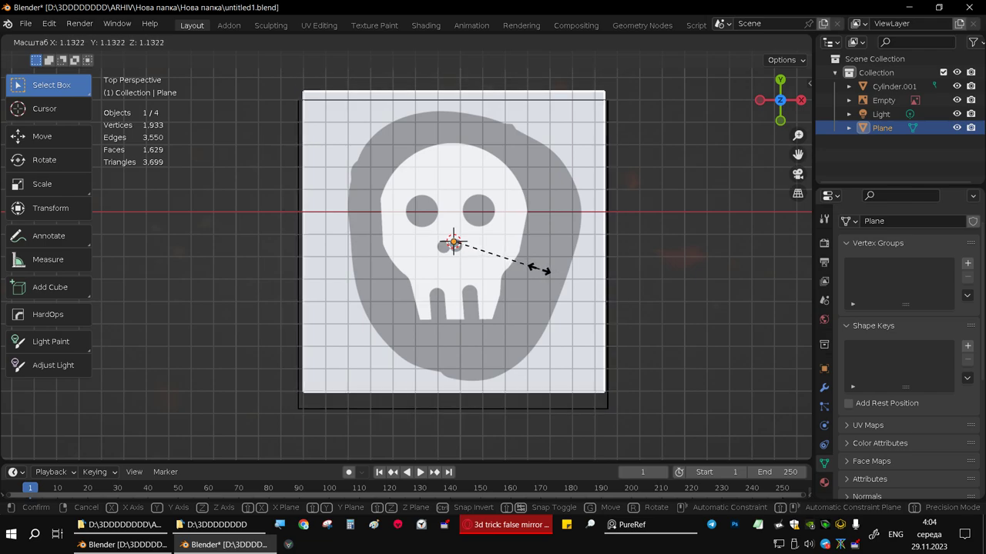
pyautogui.click(543, 273)
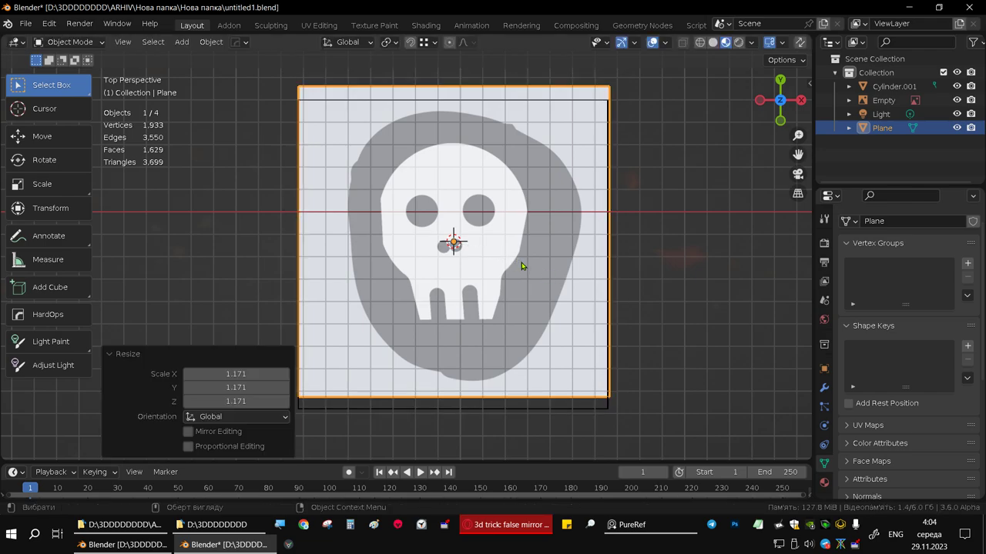
pyautogui.press('s')
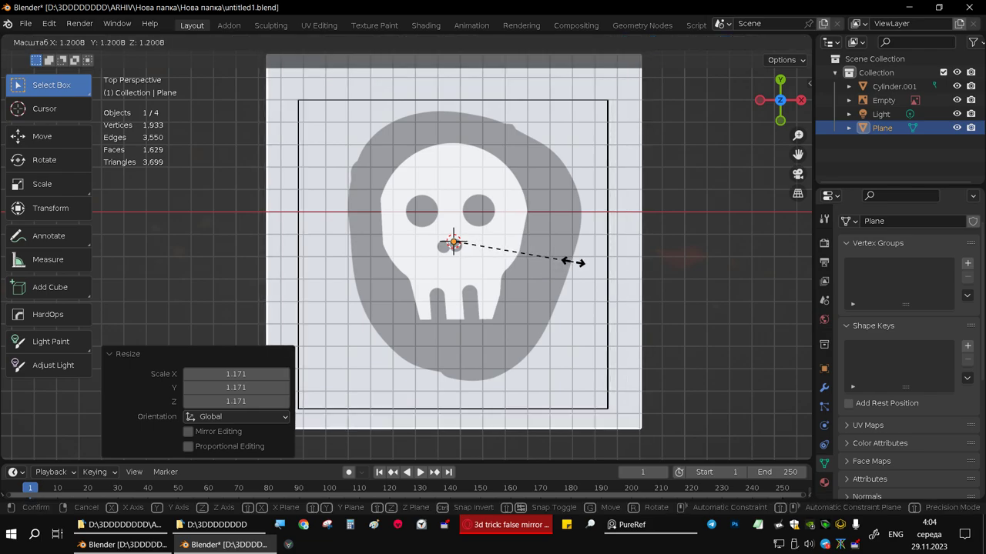
pyautogui.click(578, 267)
pyautogui.press('s')
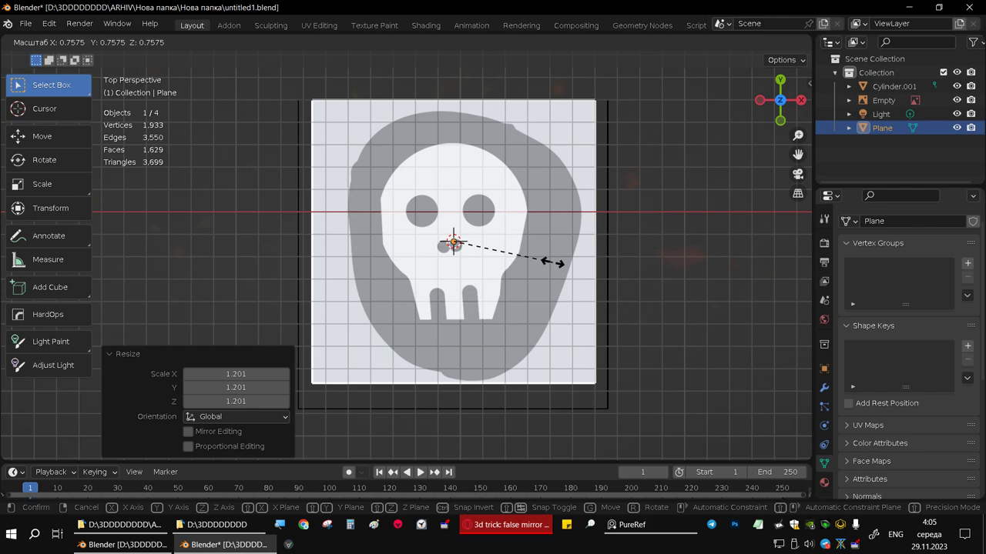
pyautogui.click(553, 263)
# Resize the skull reference image to match the plane
pyautogui.click(609, 273)
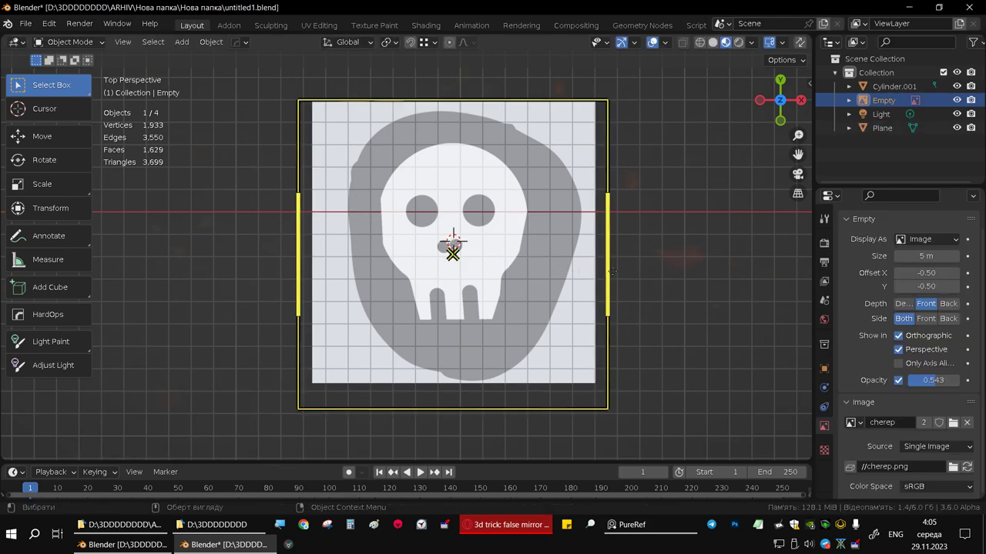
pyautogui.press('s')
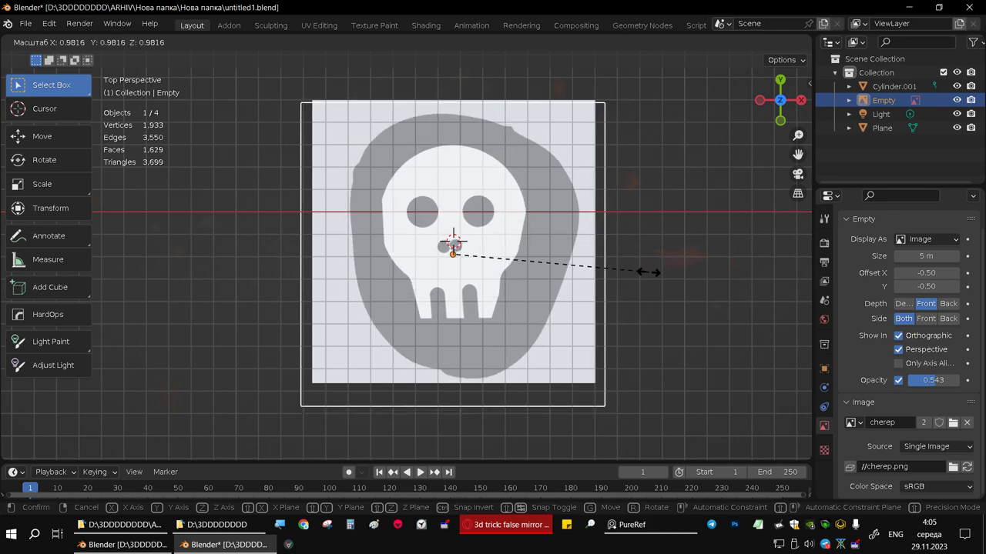
pyautogui.click(650, 270)
# Duplicate the plane in place as Plane.001
pyautogui.click(570, 323)
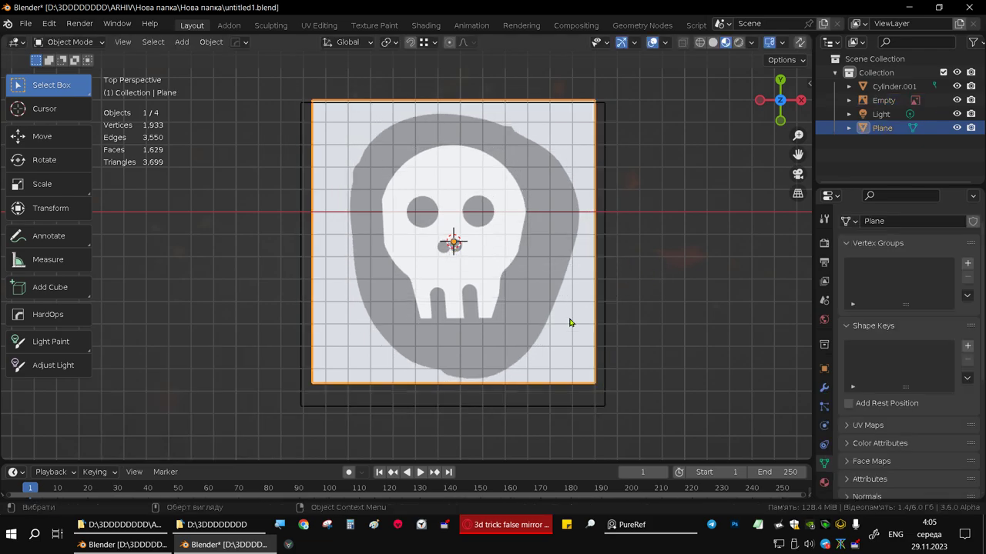
pyautogui.press('Tab')
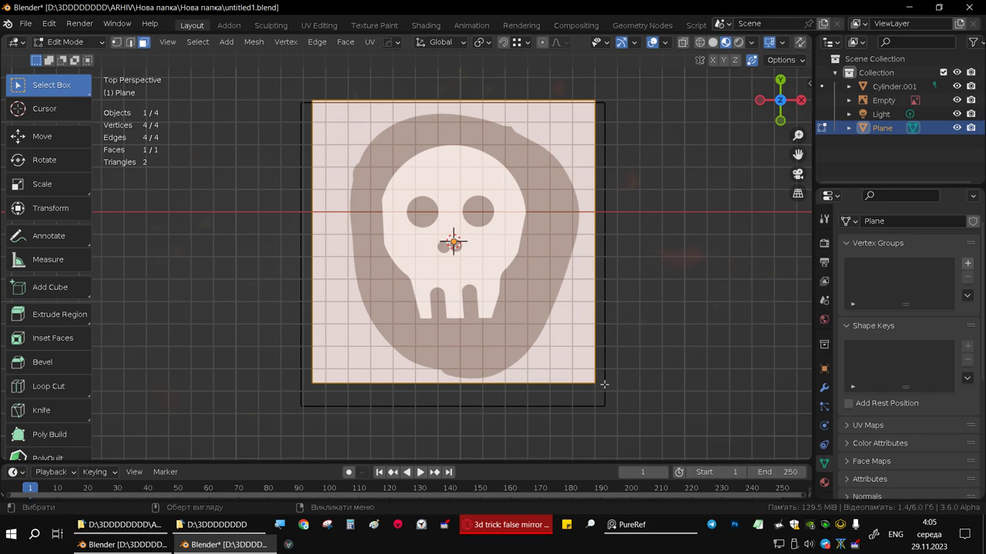
pyautogui.press('Tab')
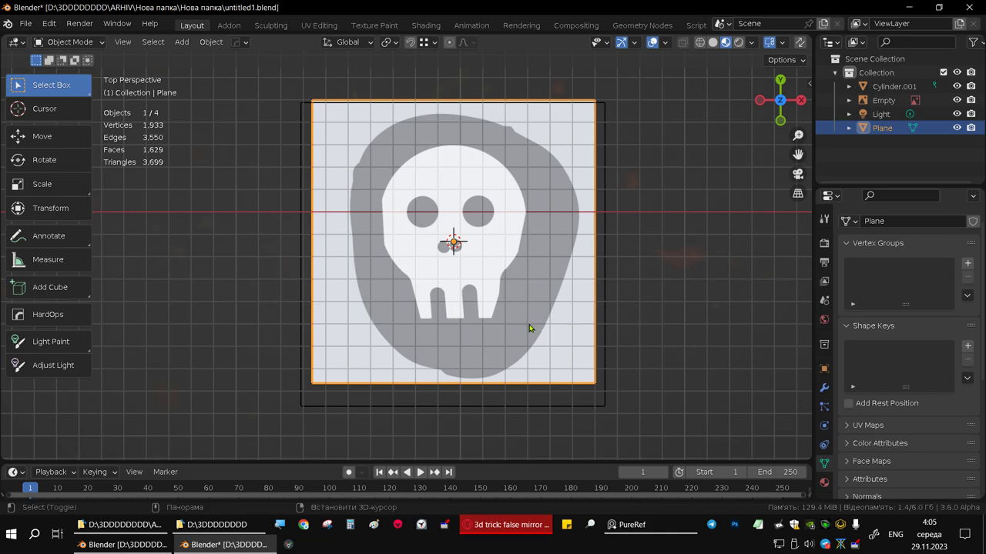
pyautogui.hotkey('shift', 'd')
pyautogui.rightClick(521, 322)
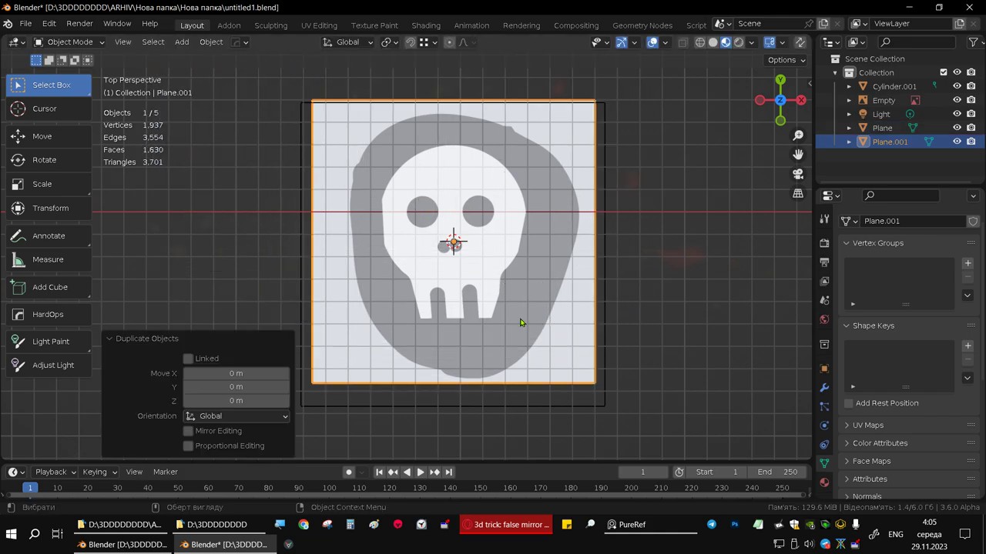
# Switch to Solid shading and raise Plane.001 by 0.027714 m on Z
pyautogui.click(713, 43)
pyautogui.moveTo(404, 306); pyautogui.dragTo(453, 203, button='middle')
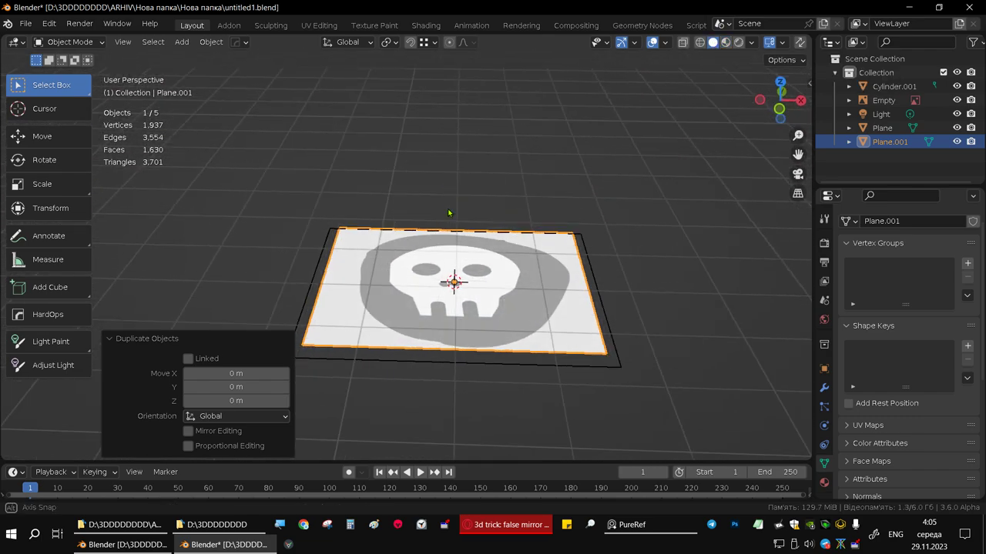
pyautogui.press('g')
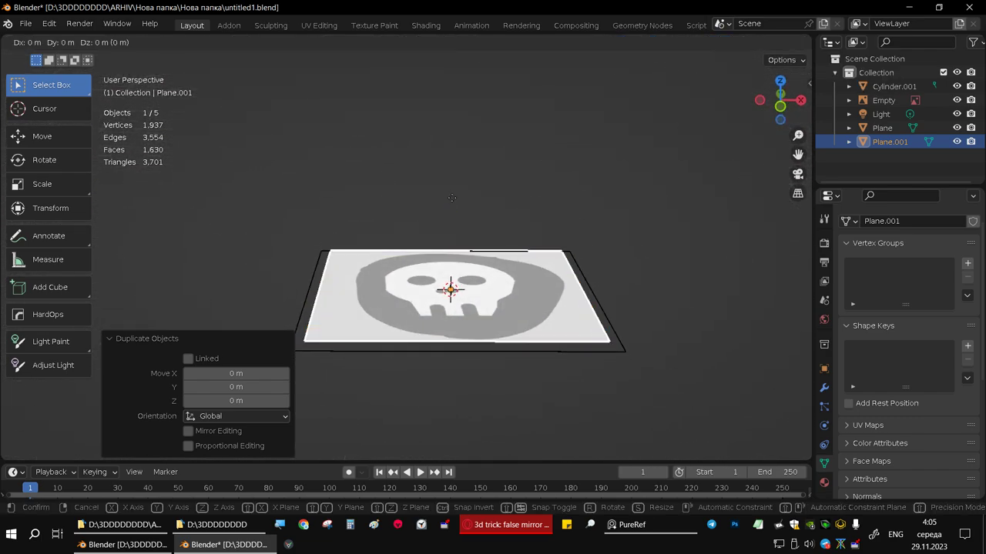
pyautogui.press('z')
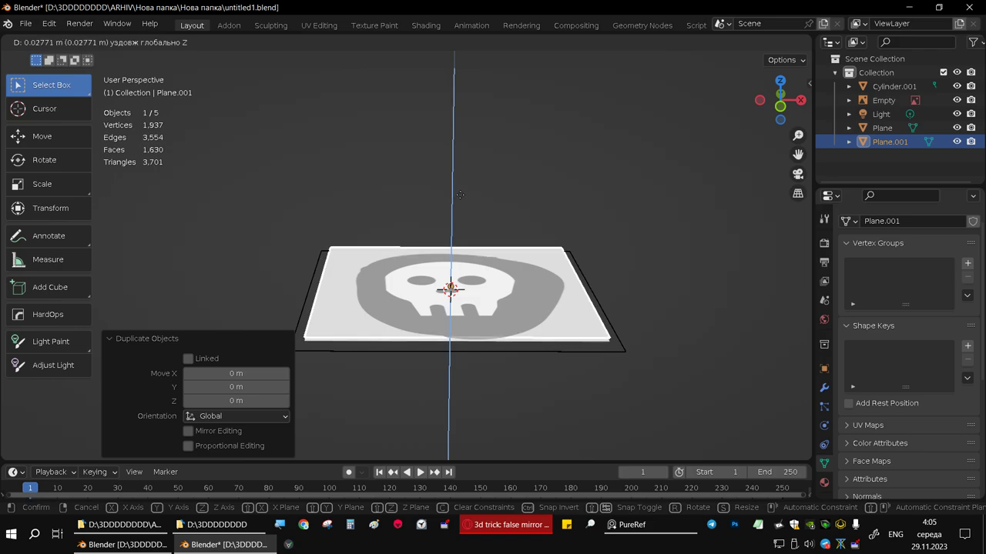
pyautogui.click(462, 199)
pyautogui.press('KP_7')
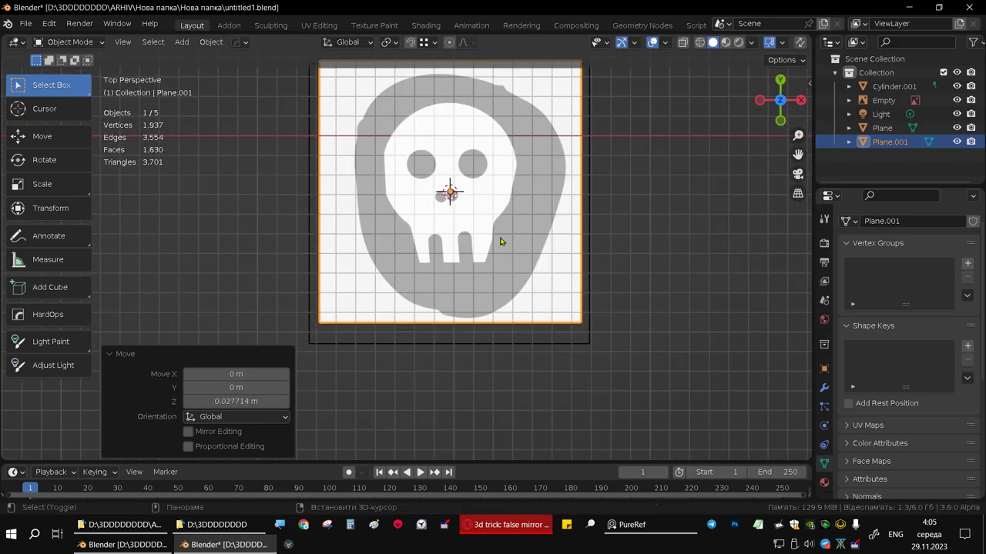
# Hide the floor grid and the red X axis line in the viewport overlays
pyautogui.keyDown('shift'); pyautogui.moveTo(502, 241); pyautogui.dragTo(616, 146, button='middle'); pyautogui.keyUp('shift')
pyautogui.click(666, 46)
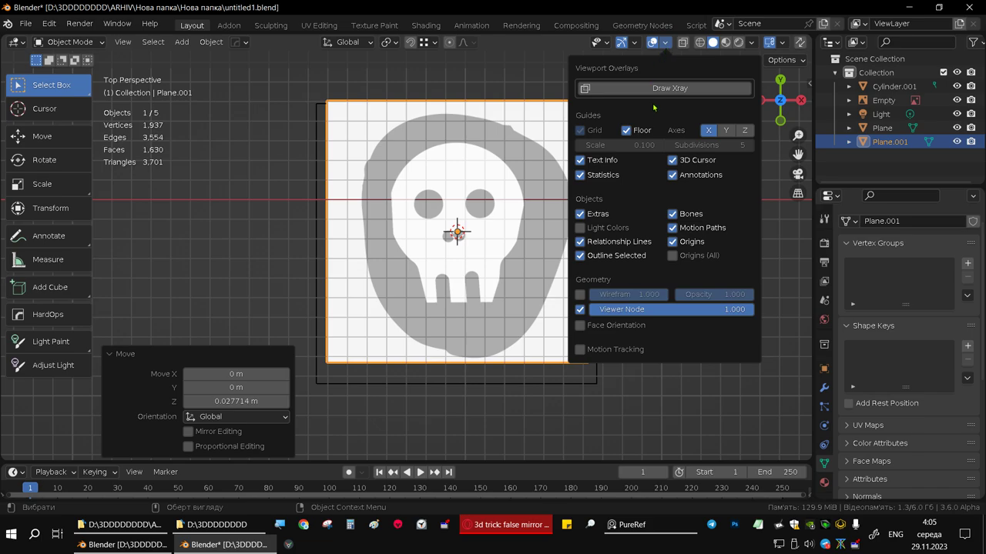
pyautogui.click(639, 130)
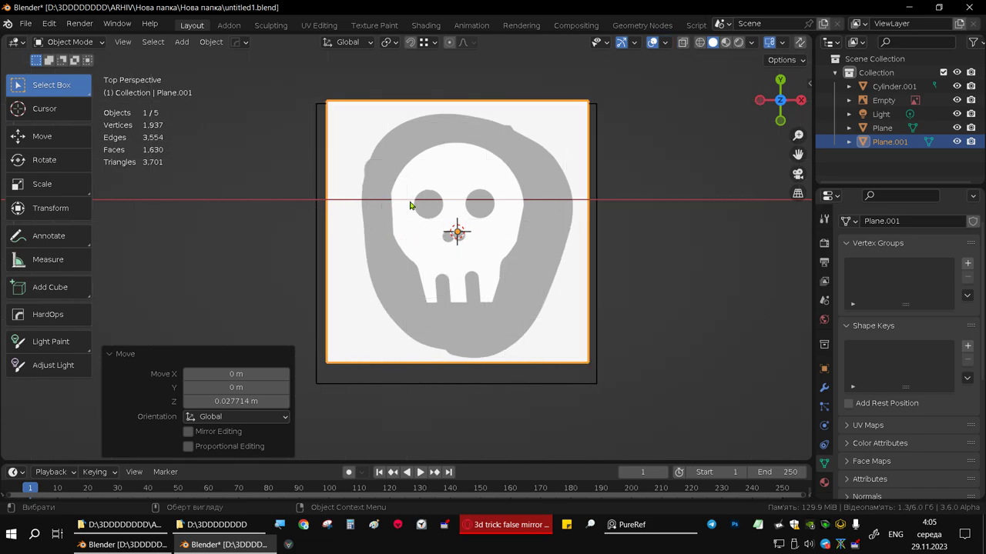
pyautogui.click(664, 44)
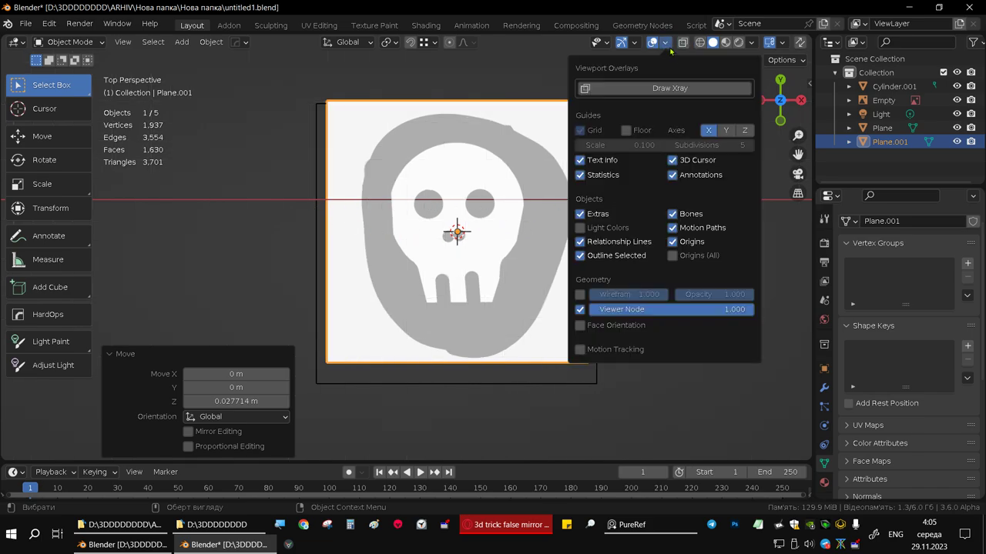
pyautogui.click(708, 130)
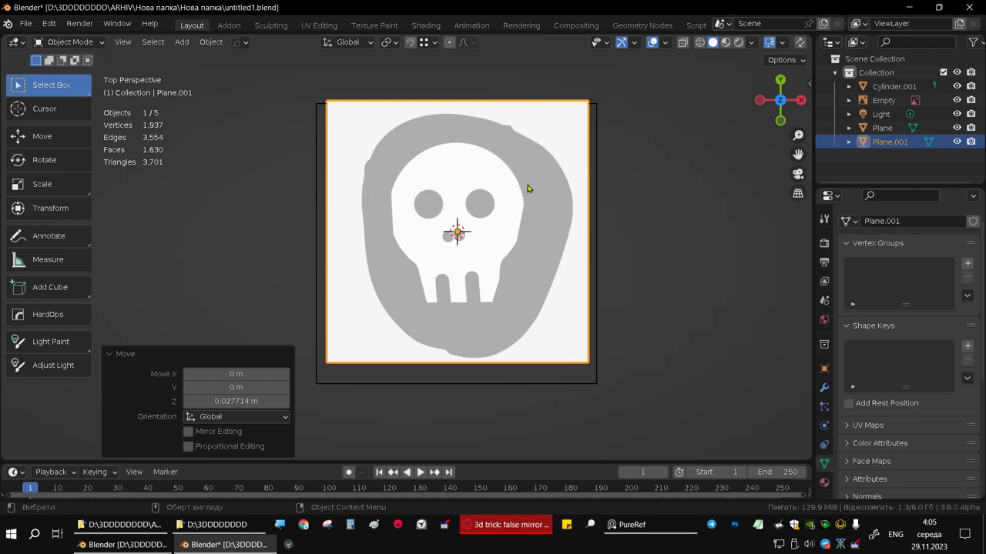
pyautogui.scroll(-1, 532, 193)
pyautogui.scroll(4, 529, 210)
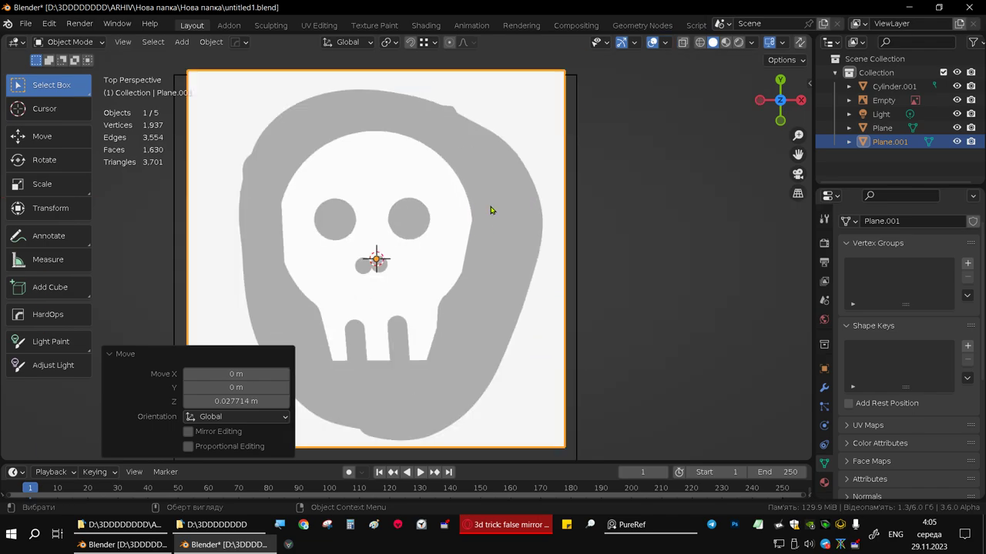
pyautogui.scroll(-1, 533, 224)
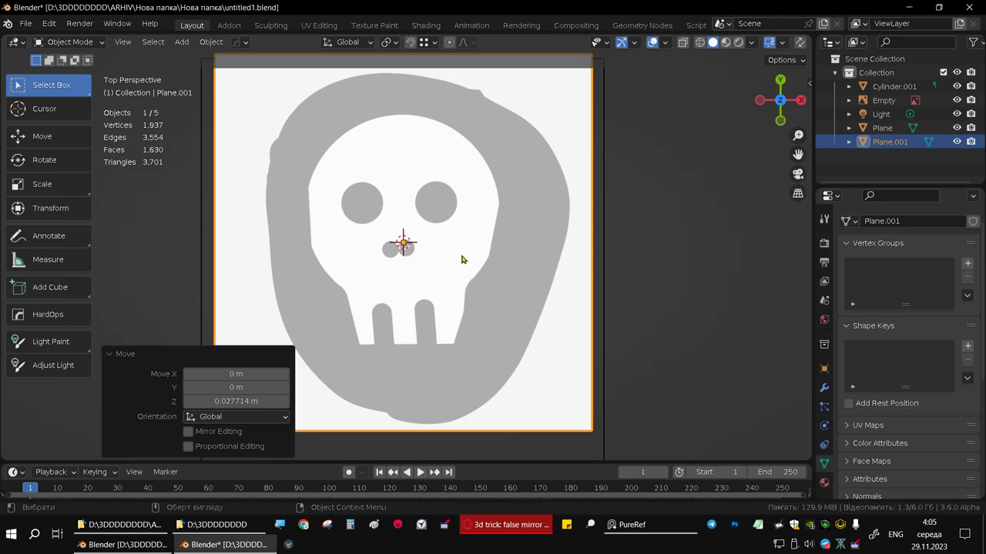
# Nudge the cherep.png reference 0.02332 m on X and 0.046641 m on Y
pyautogui.click(606, 322)
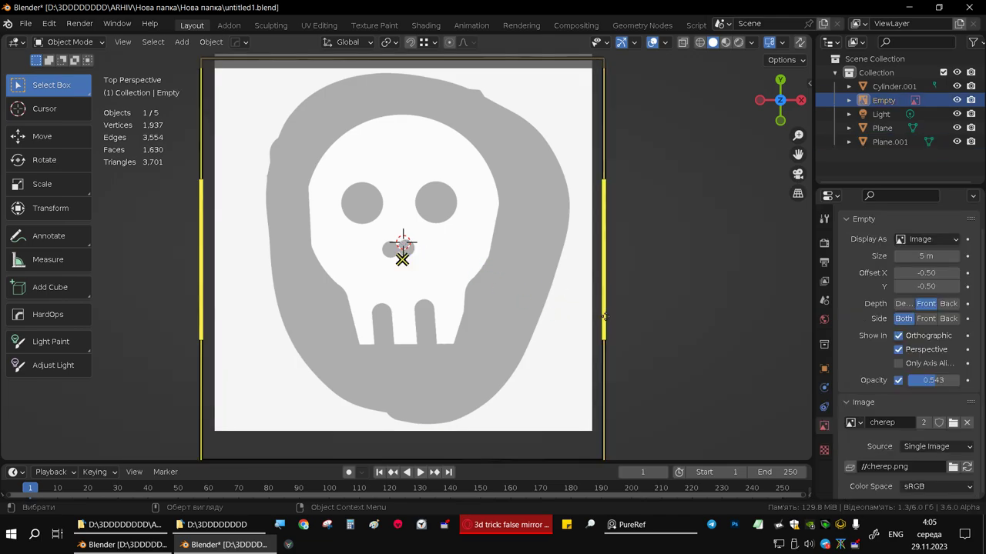
pyautogui.click(588, 322)
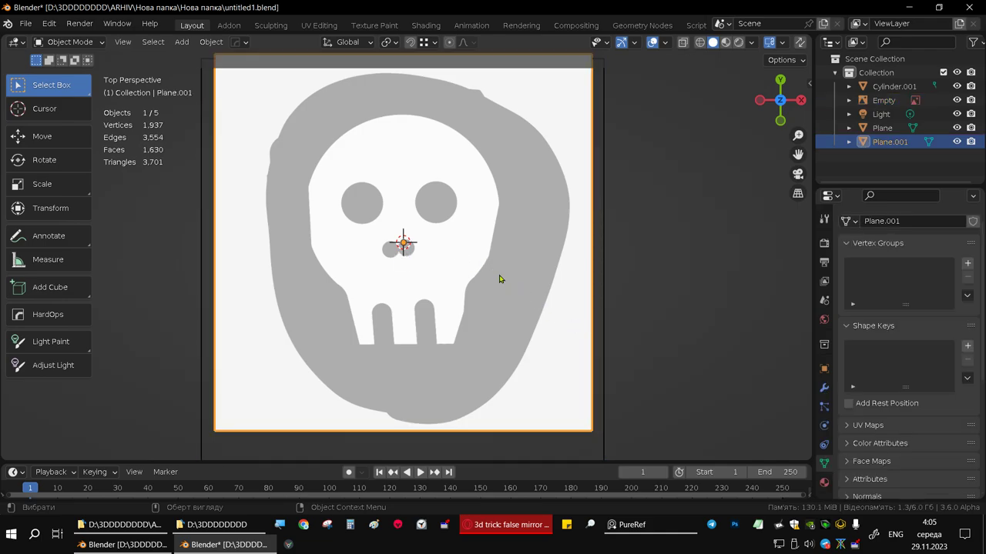
pyautogui.press('g')
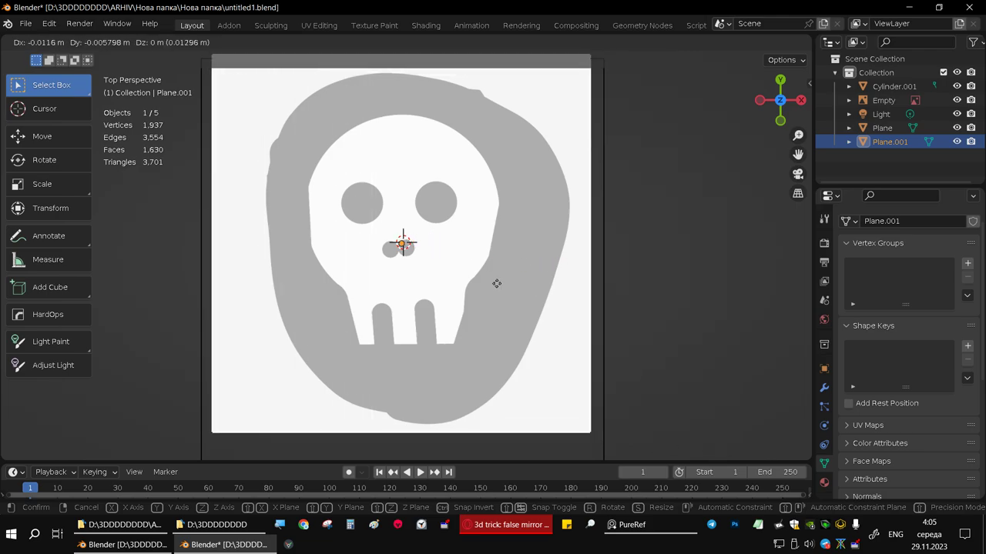
pyautogui.rightClick(502, 283)
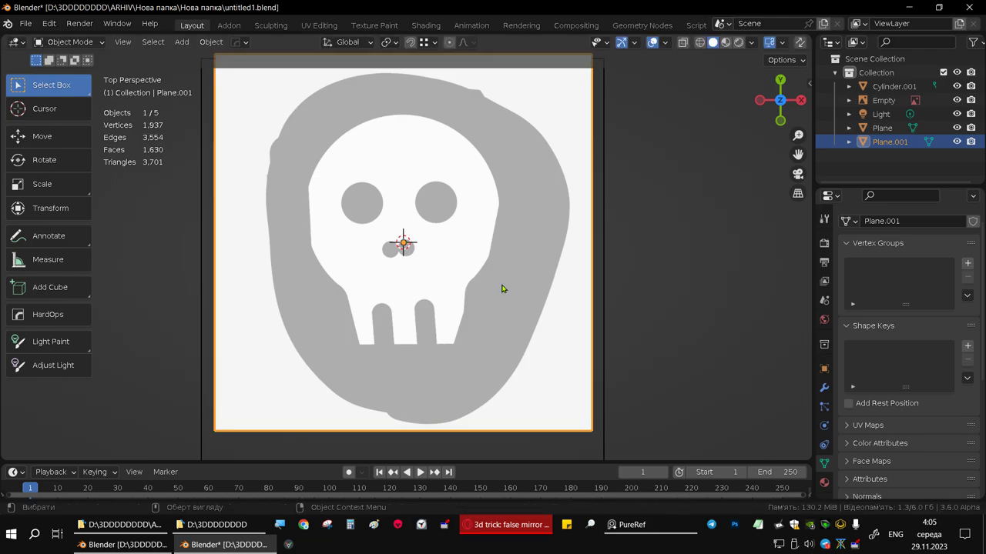
pyautogui.moveTo(527, 296); pyautogui.dragTo(545, 301, button='middle')
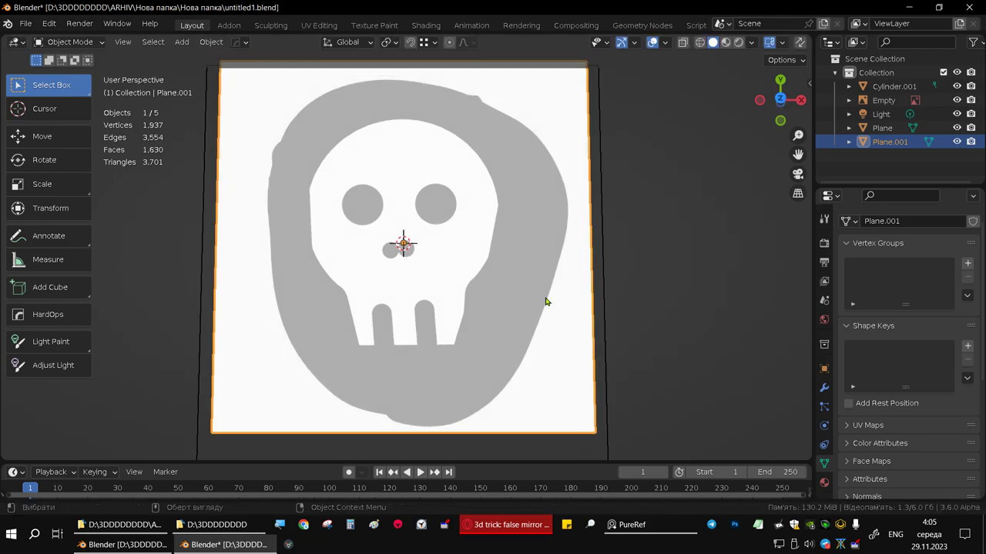
pyautogui.click(609, 401)
pyautogui.moveTo(627, 385); pyautogui.dragTo(561, 312, button='middle')
pyautogui.press('KP_7')
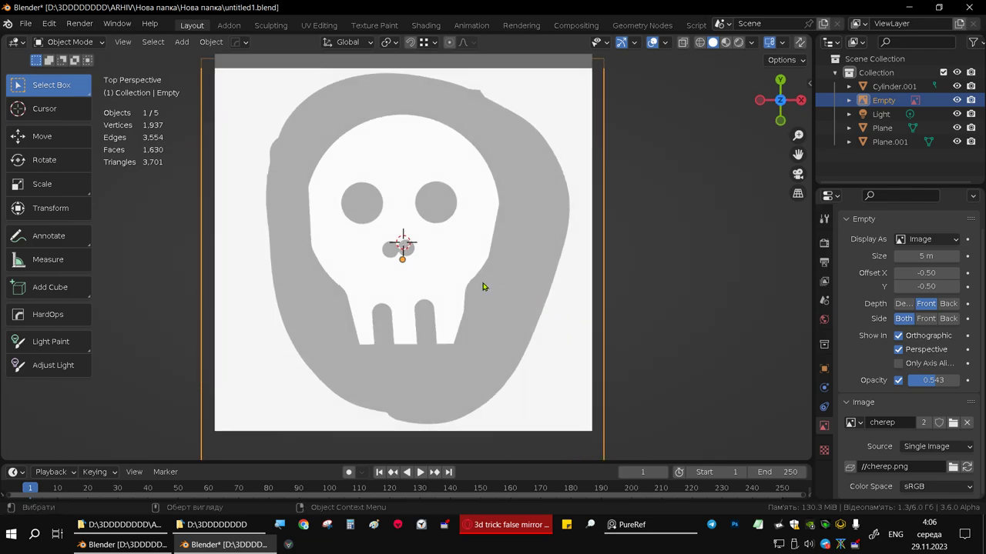
pyautogui.press('g')
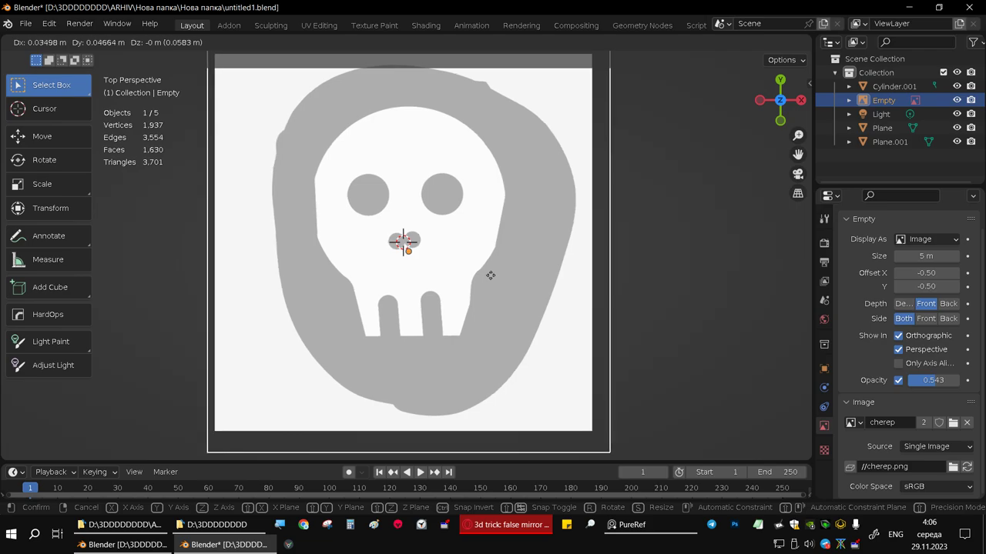
pyautogui.click(489, 274)
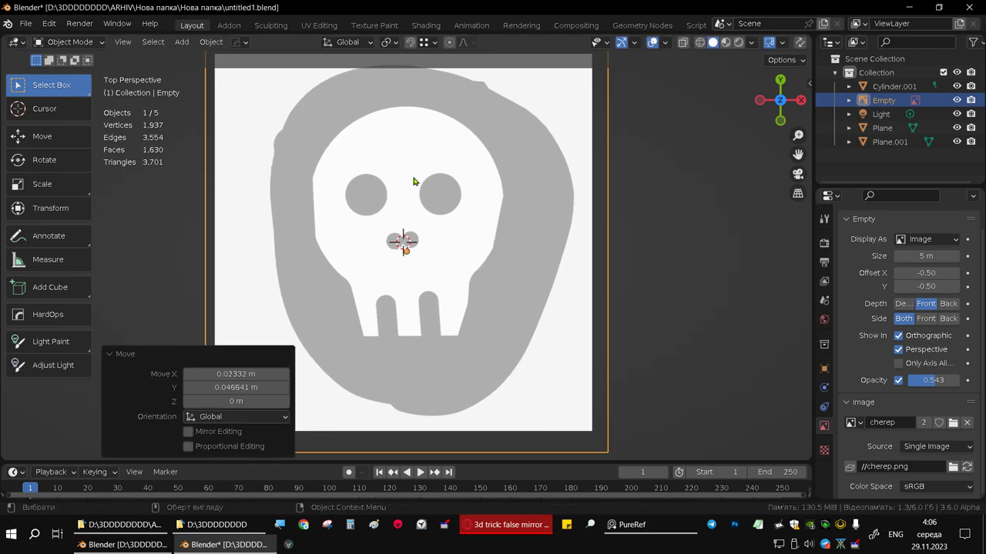
pyautogui.moveTo(414, 181); pyautogui.dragTo(454, 228, button='middle')
# Show the selectable toggles in the widened Outliner and lock the cherep.png Empty against selection
pyautogui.scroll(2, 521, 352)
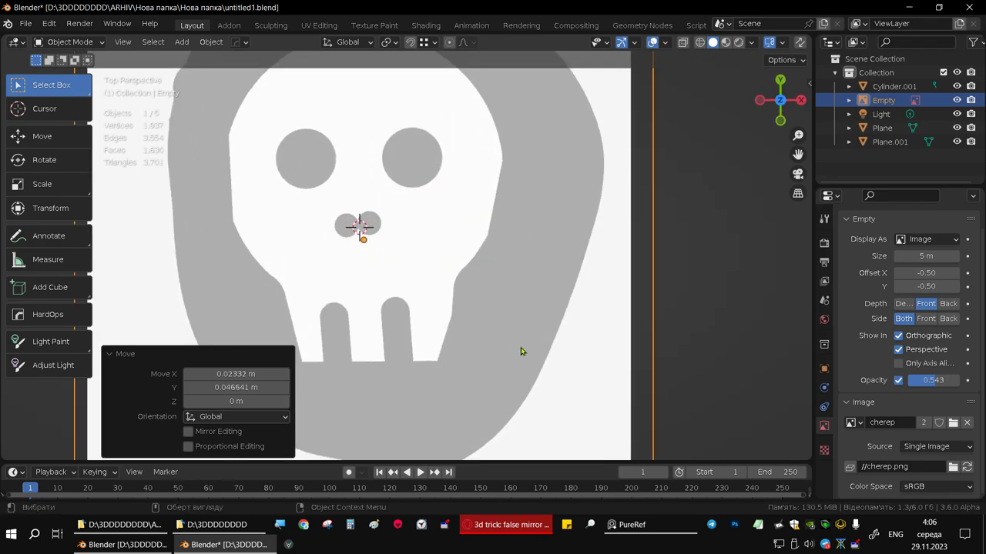
pyautogui.moveTo(521, 351); pyautogui.dragTo(508, 213, button='middle')
pyautogui.keyDown('shift'); pyautogui.click(614, 291); pyautogui.keyUp('shift')
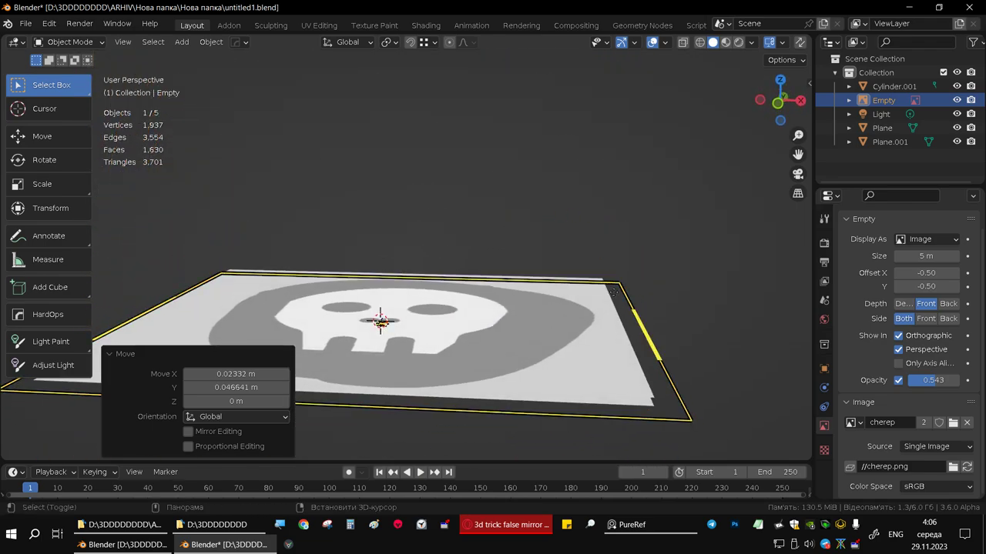
pyautogui.moveTo(614, 291); pyautogui.dragTo(705, 314, button='middle')
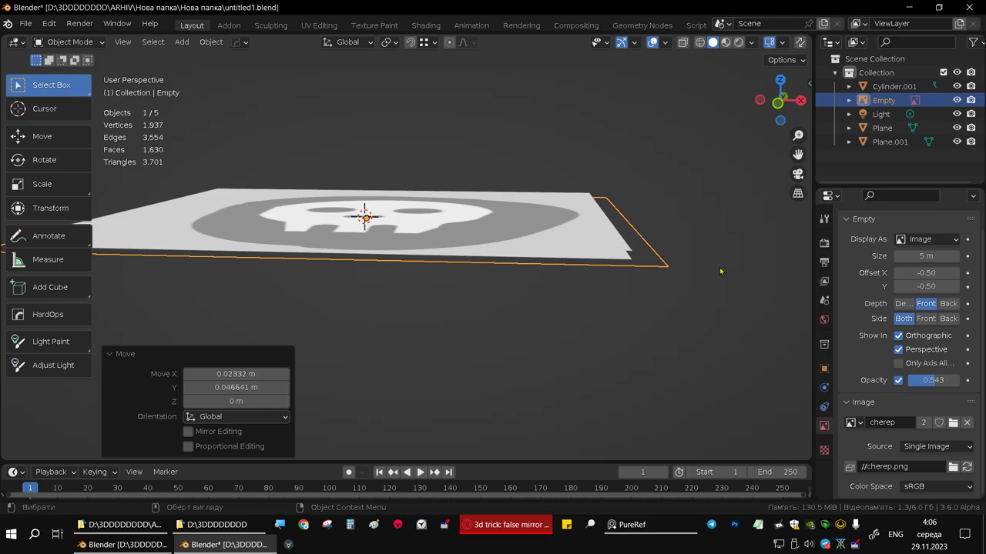
pyautogui.click(971, 42)
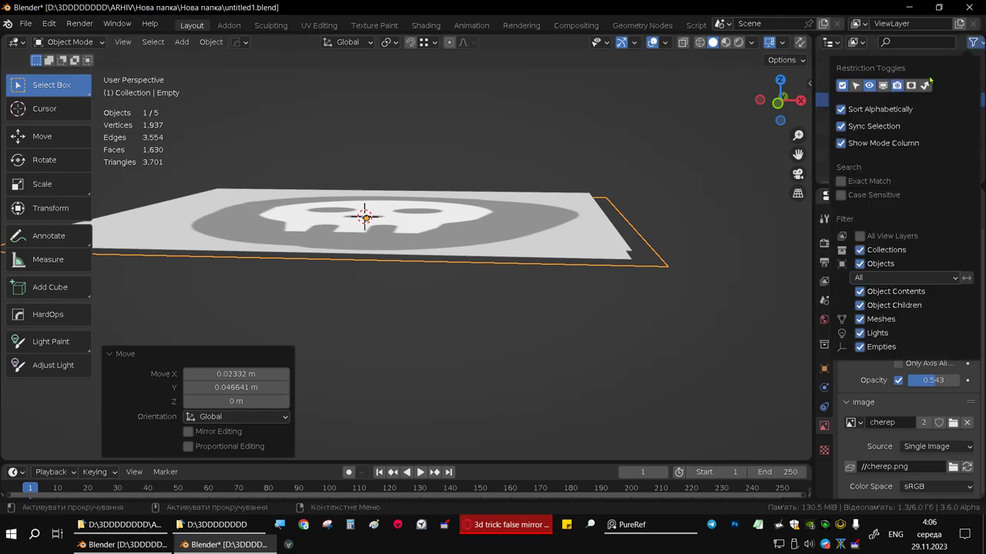
pyautogui.click(882, 85)
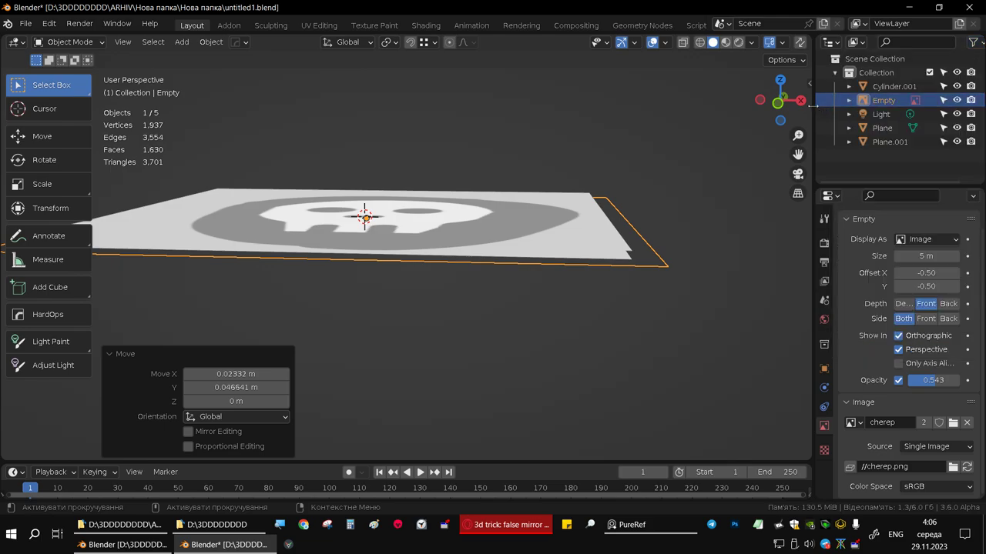
pyautogui.moveTo(814, 109)
pyautogui.mouseDown()
pyautogui.moveTo(743, 110)
pyautogui.moveTo(755, 110)
pyautogui.mouseUp()
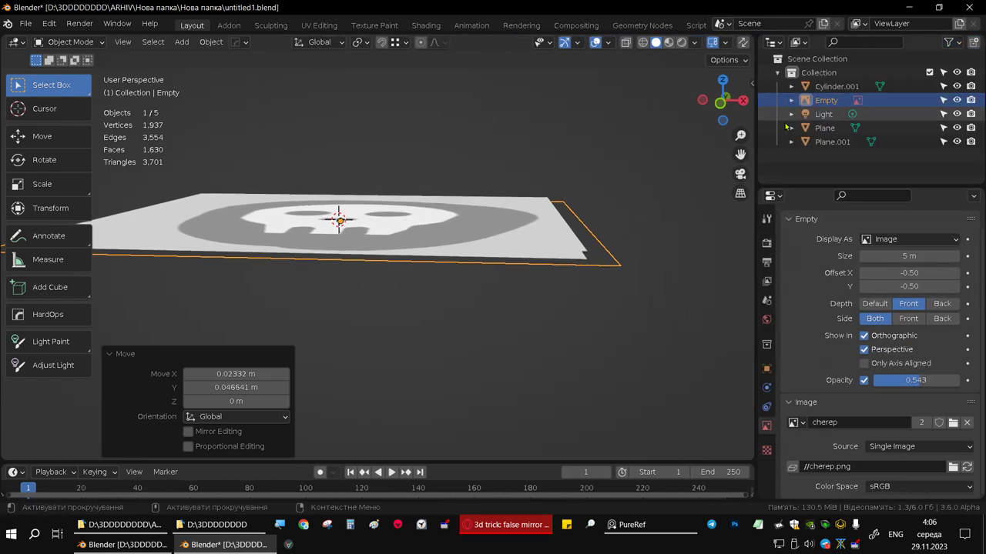
pyautogui.click(942, 100)
# Deselect everything and pick the lower skull plane in the viewport
pyautogui.scroll(3, 621, 303)
pyautogui.moveTo(621, 303)
pyautogui.mouseDown(button='middle')
pyautogui.moveTo(542, 349)
pyautogui.moveTo(554, 264)
pyautogui.mouseUp(button='middle')
pyautogui.hotkey('alt', 'a')
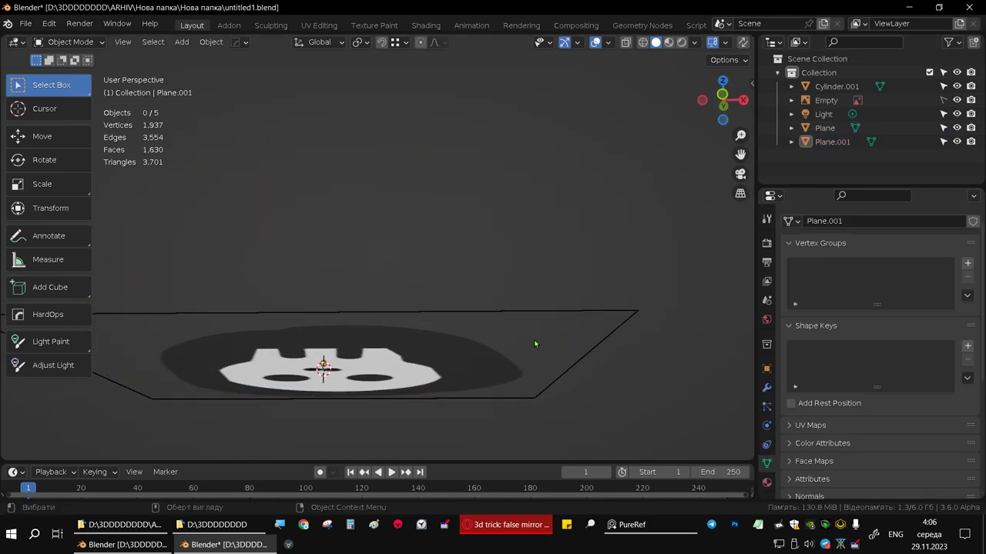
pyautogui.moveTo(535, 343)
pyautogui.mouseDown(button='middle')
pyautogui.moveTo(570, 303)
pyautogui.moveTo(550, 324)
pyautogui.moveTo(548, 383)
pyautogui.mouseUp(button='middle')
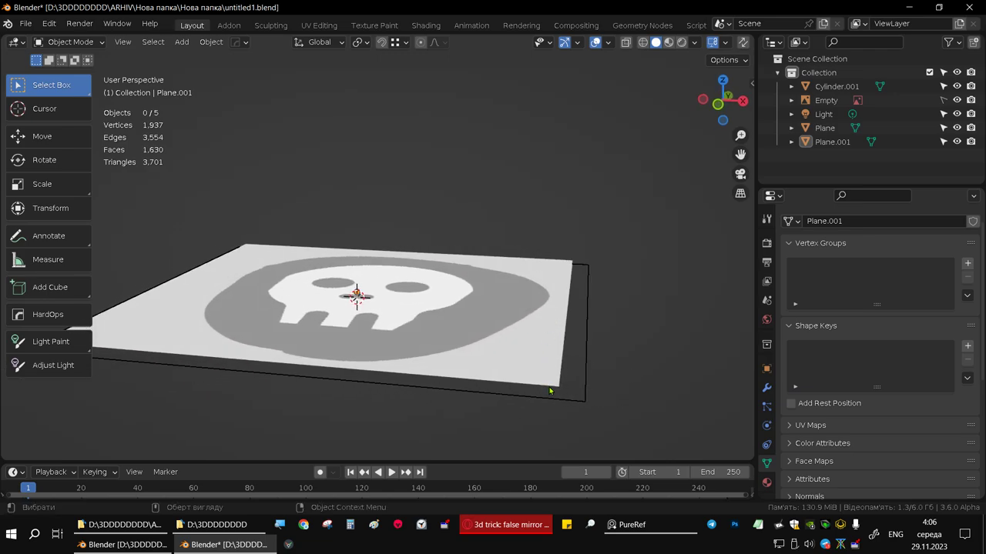
pyautogui.click(549, 391)
pyautogui.moveTo(587, 355)
pyautogui.mouseDown(button='middle')
pyautogui.moveTo(536, 319)
pyautogui.moveTo(541, 288)
pyautogui.moveTo(565, 330)
pyautogui.moveTo(569, 367)
pyautogui.moveTo(510, 343)
pyautogui.mouseUp(button='middle')
# Rename Plane.001 to '11'
pyautogui.click(511, 344)
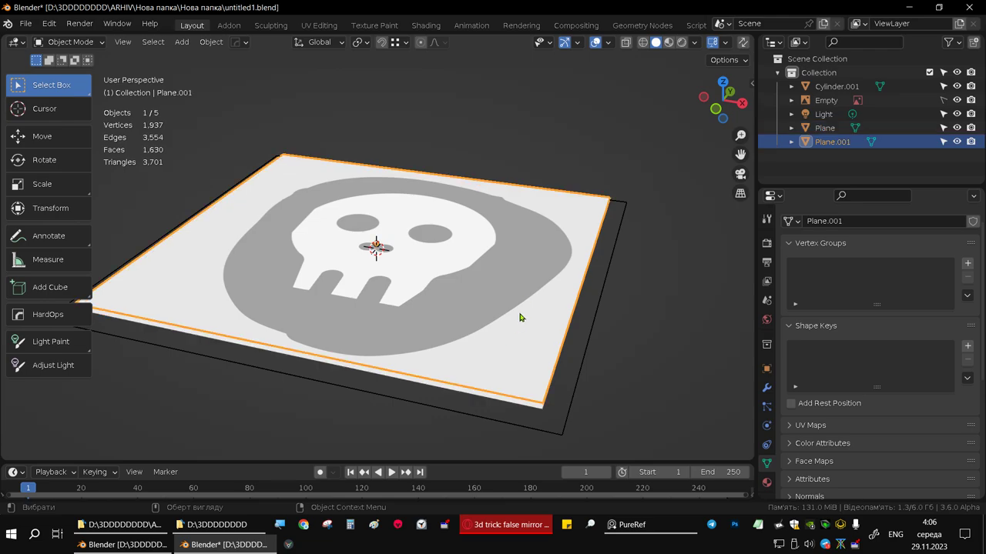
pyautogui.doubleClick(829, 143)
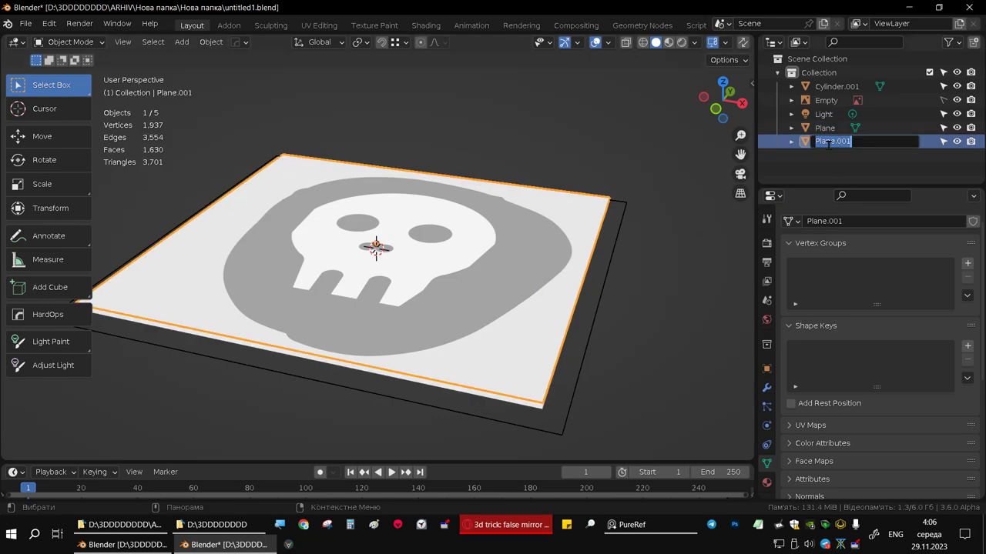
pyautogui.write('11')
pyautogui.press('Return')
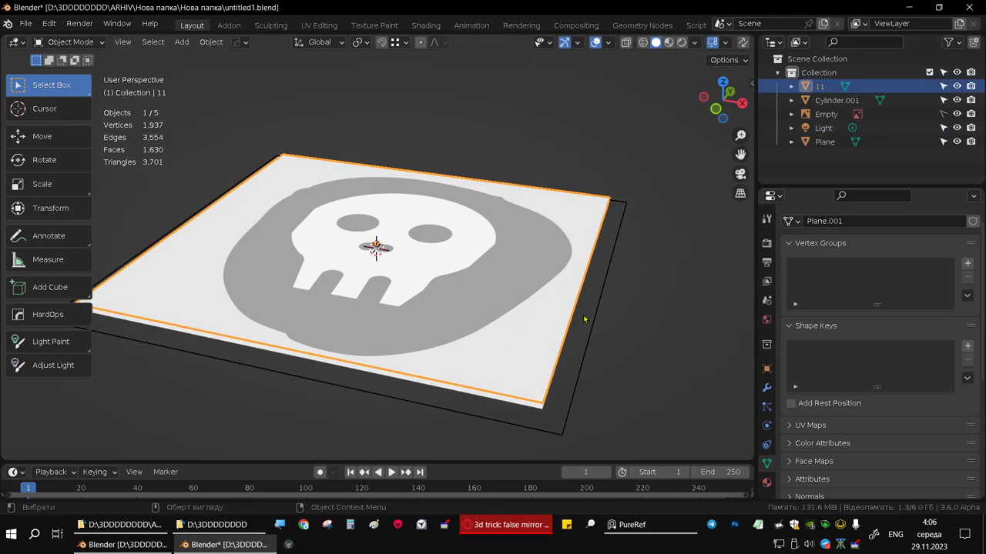
# Select plane 11 and switch the viewport to Wireframe shading
pyautogui.moveTo(583, 319); pyautogui.dragTo(569, 242, button='middle')
pyautogui.hotkey('alt', 'a')
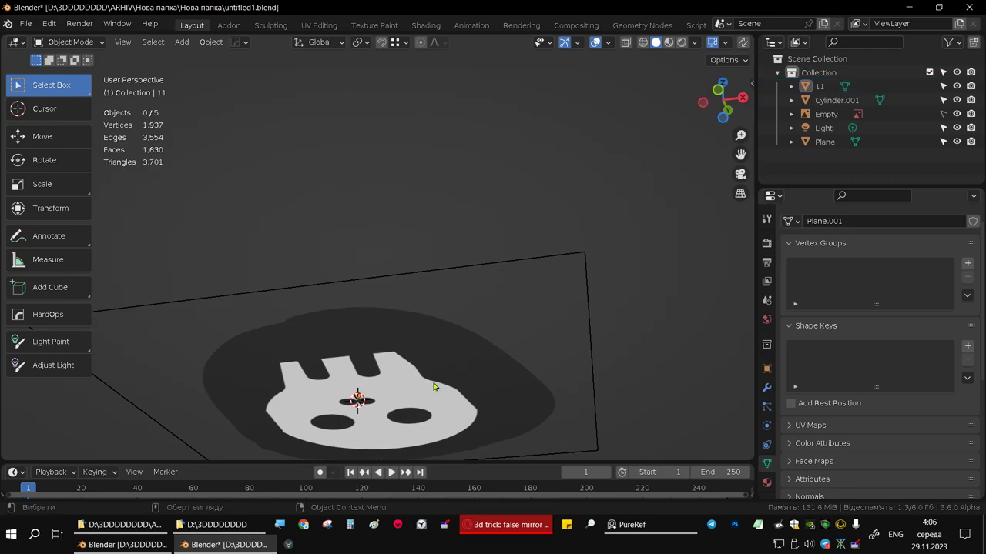
pyautogui.moveTo(438, 388)
pyautogui.mouseDown(button='middle')
pyautogui.moveTo(486, 314)
pyautogui.moveTo(470, 336)
pyautogui.moveTo(488, 334)
pyautogui.mouseUp(button='middle')
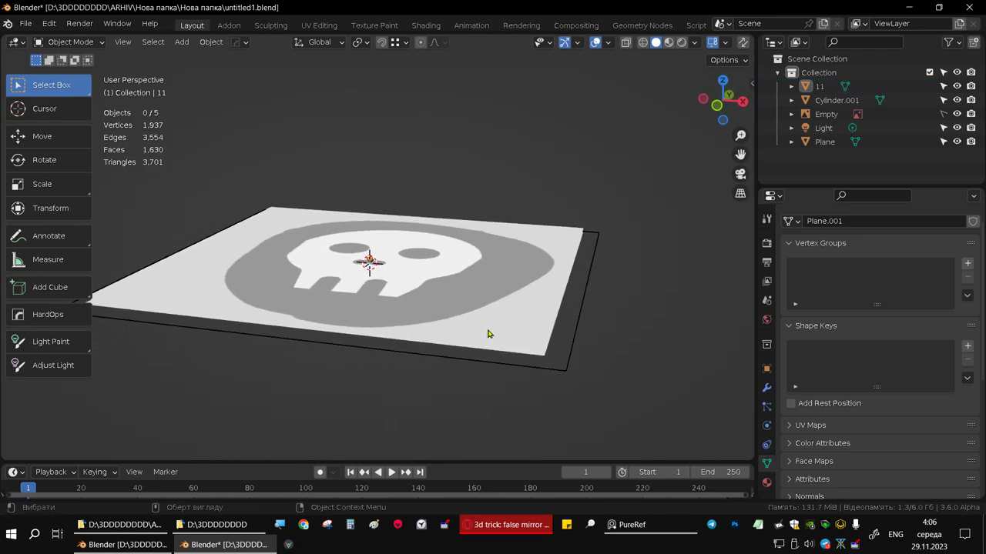
pyautogui.click(490, 312)
pyautogui.moveTo(551, 320); pyautogui.dragTo(532, 308, button='middle')
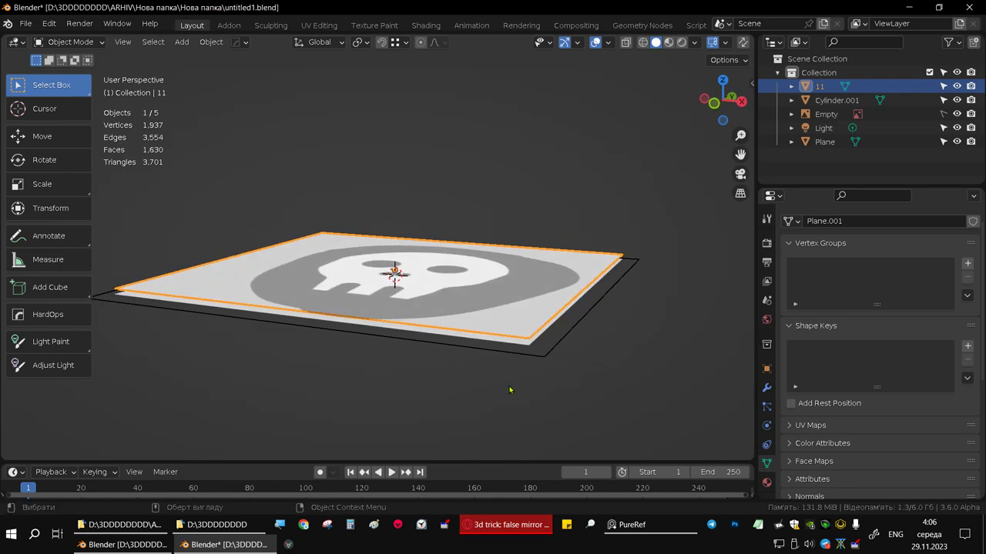
pyautogui.press('z')
pyautogui.click(372, 364)
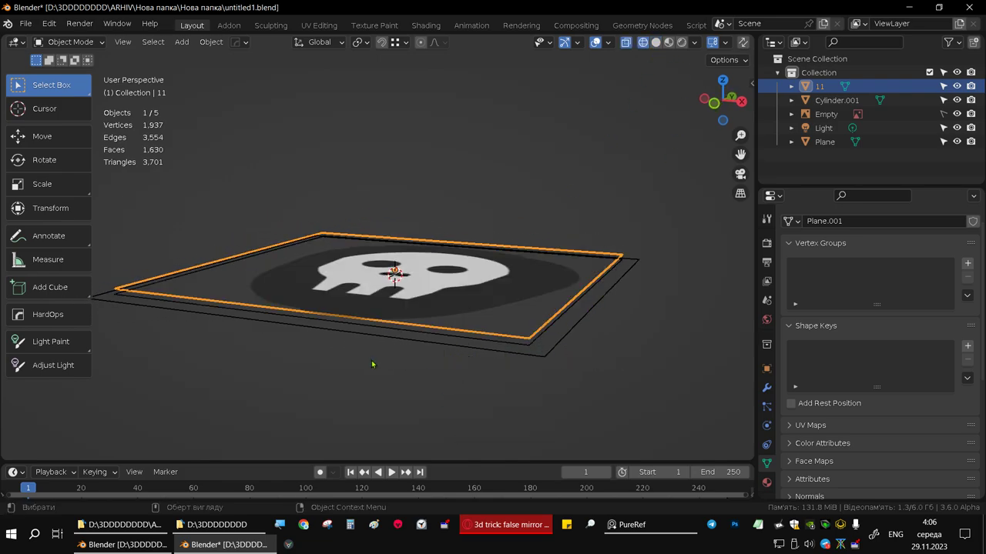
# Rename the Plane object to 'bake'
pyautogui.click(502, 342)
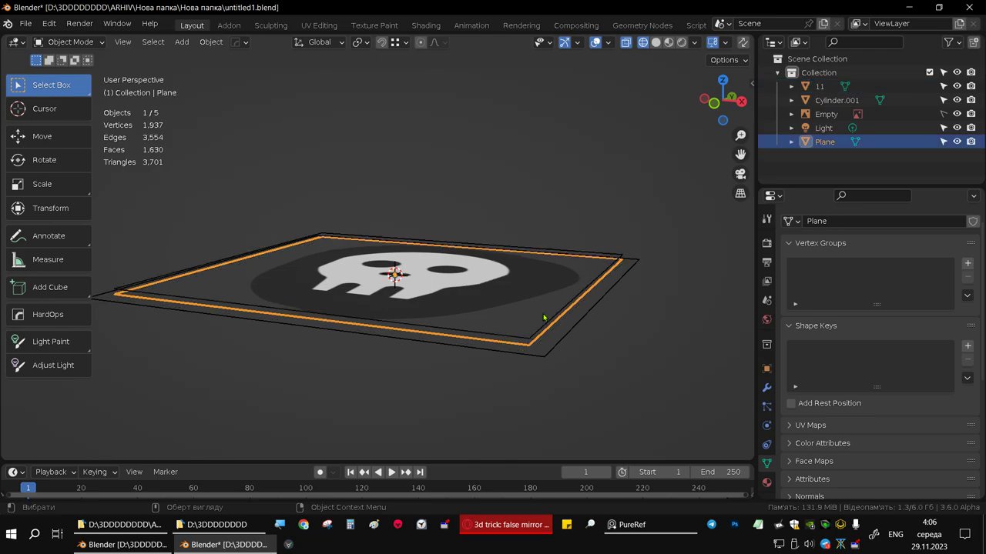
pyautogui.doubleClick(826, 142)
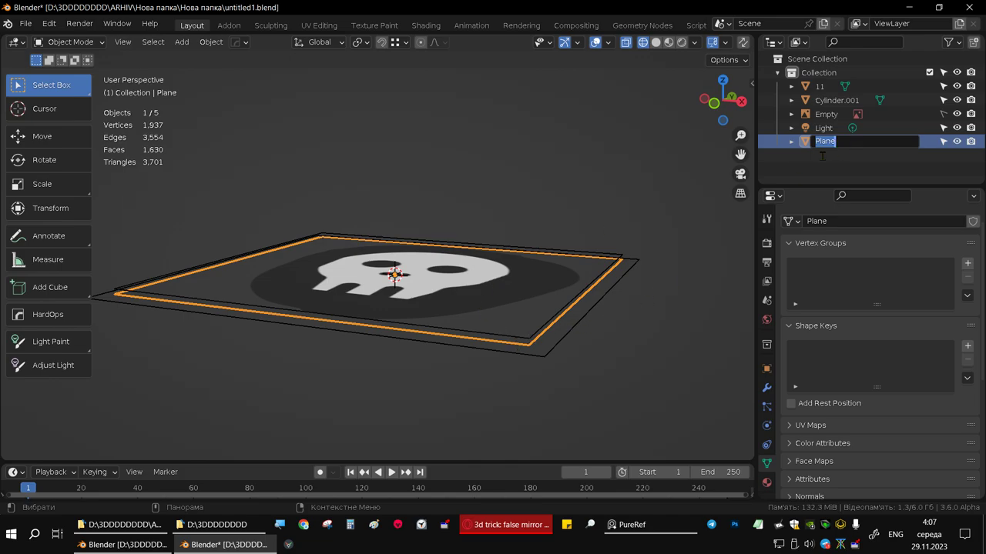
pyautogui.press('End')
pyautogui.hotkey('ctrl', 'a')
pyautogui.write('b')
pyautogui.write('a')
pyautogui.write('ke')
pyautogui.press('Return')
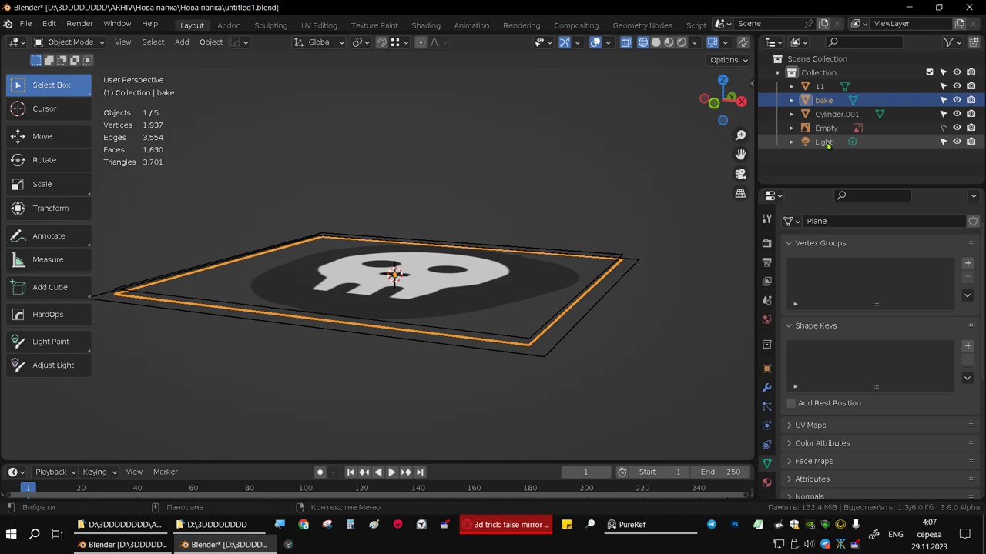
# Rename object 11 to 'dekal'
pyautogui.click(819, 88)
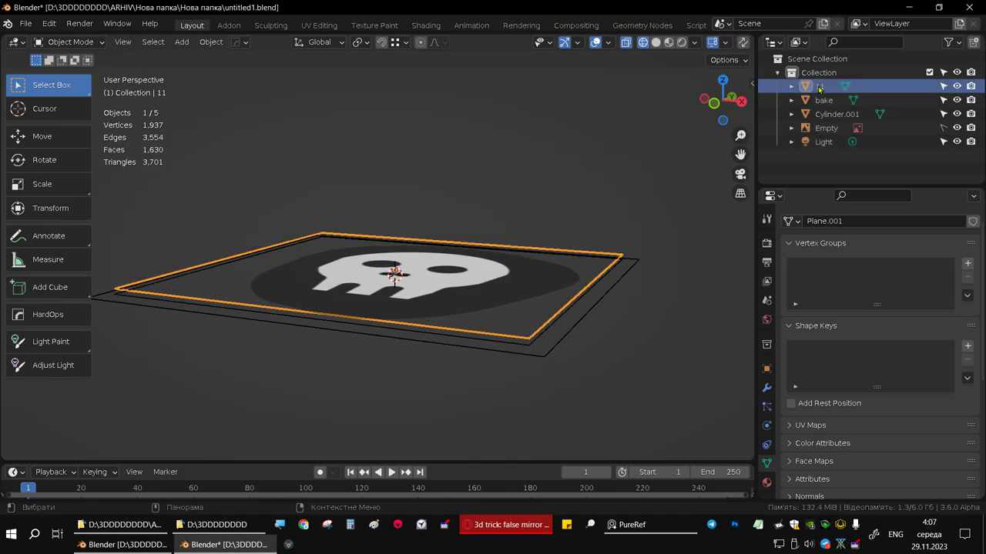
pyautogui.doubleClick(819, 88)
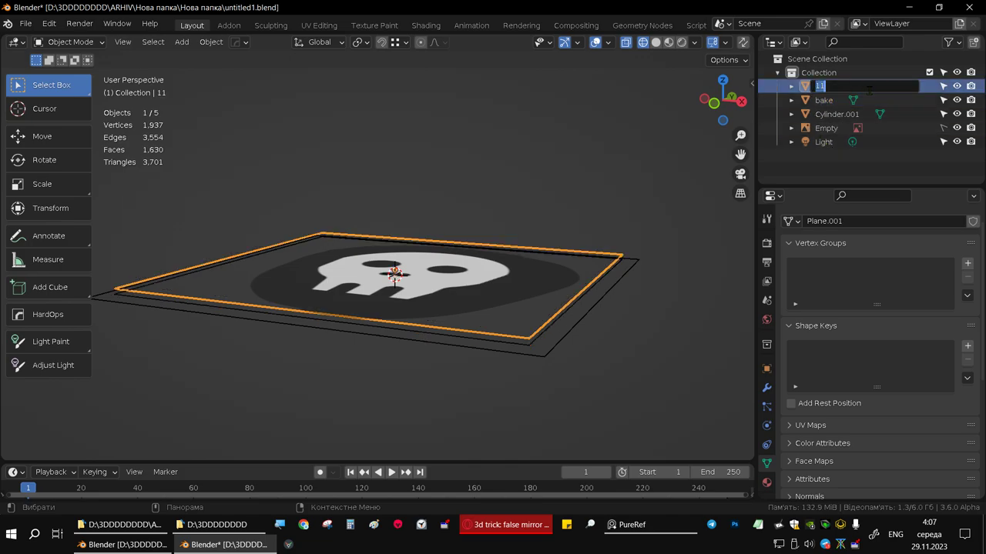
pyautogui.write('de')
pyautogui.write('ks')
pyautogui.write('l')
pyautogui.press('Return')
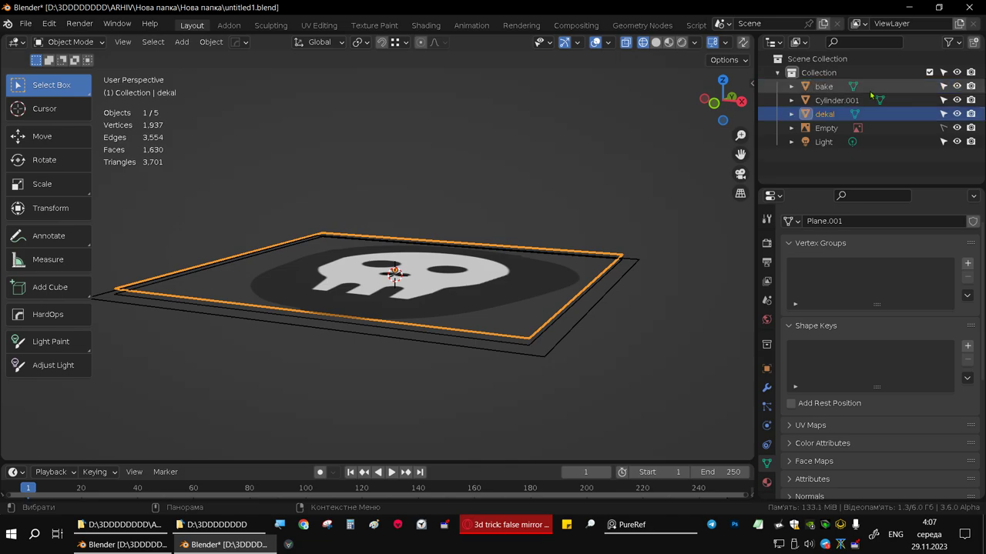
pyautogui.moveTo(438, 254)
pyautogui.mouseDown(button='middle')
pyautogui.moveTo(460, 314)
pyautogui.moveTo(514, 355)
pyautogui.moveTo(495, 280)
pyautogui.moveTo(486, 304)
pyautogui.moveTo(495, 377)
pyautogui.moveTo(587, 412)
pyautogui.moveTo(572, 341)
pyautogui.moveTo(572, 264)
pyautogui.moveTo(588, 343)
pyautogui.mouseUp(button='middle')
# Merge the dekal plane's vertices at center into one vertex and start moving it toward the right tooth's bottom
pyautogui.press('Tab')
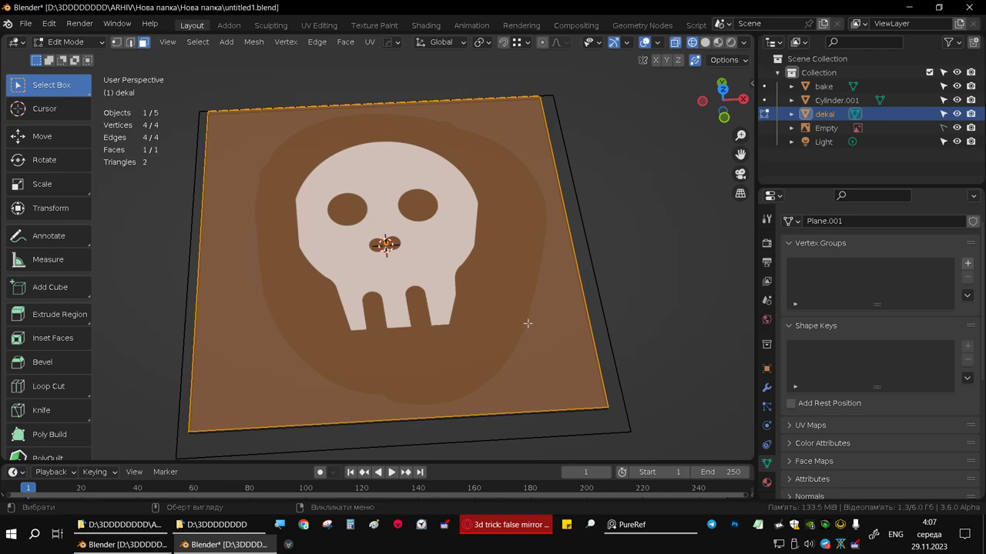
pyautogui.press('1')
pyautogui.keyDown('alt'); pyautogui.moveTo(526, 325); pyautogui.dragTo(519, 383, button='middle'); pyautogui.keyUp('alt')
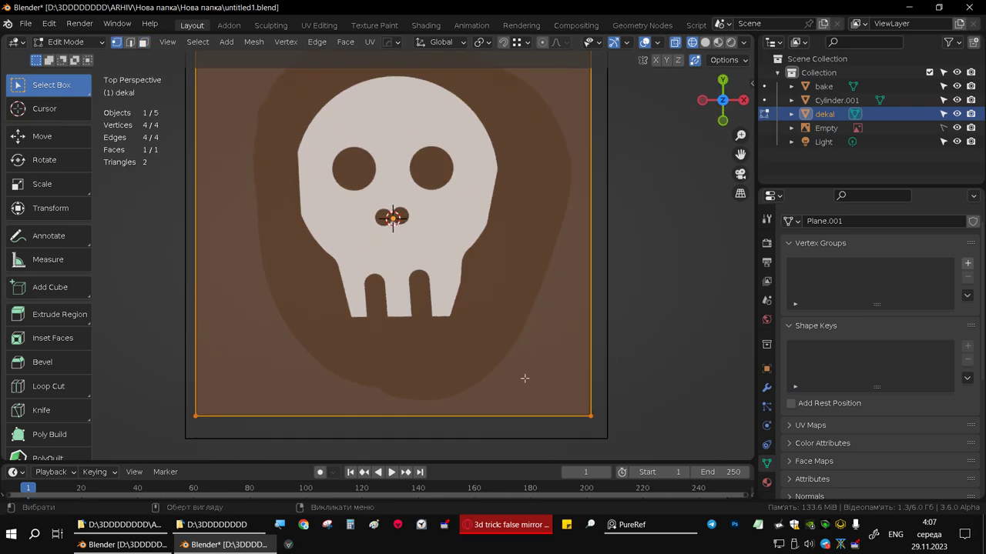
pyautogui.press('m')
pyautogui.click(506, 379)
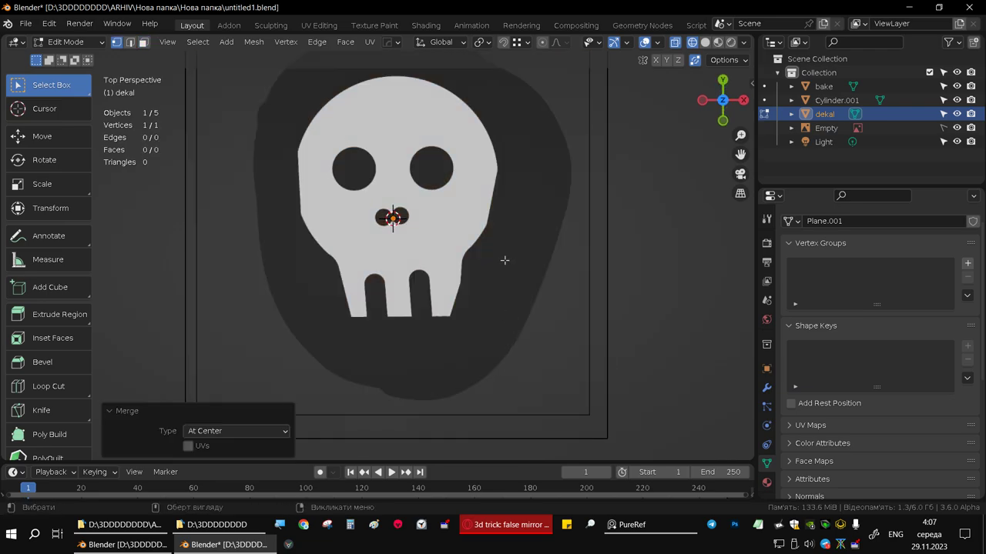
pyautogui.scroll(2, 503, 259)
pyautogui.keyDown('shift'); pyautogui.moveTo(470, 325); pyautogui.dragTo(448, 318, button='middle'); pyautogui.keyUp('shift')
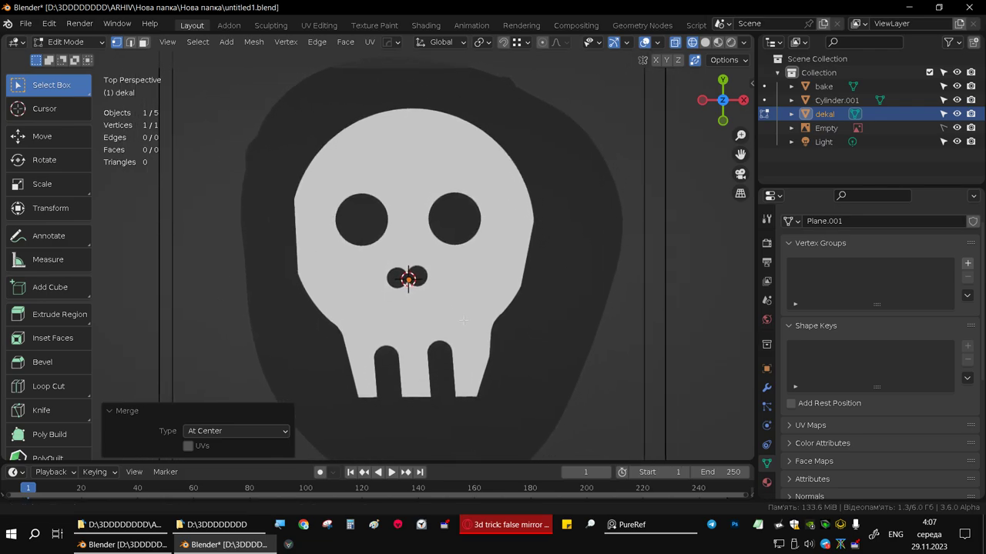
pyautogui.press('g')
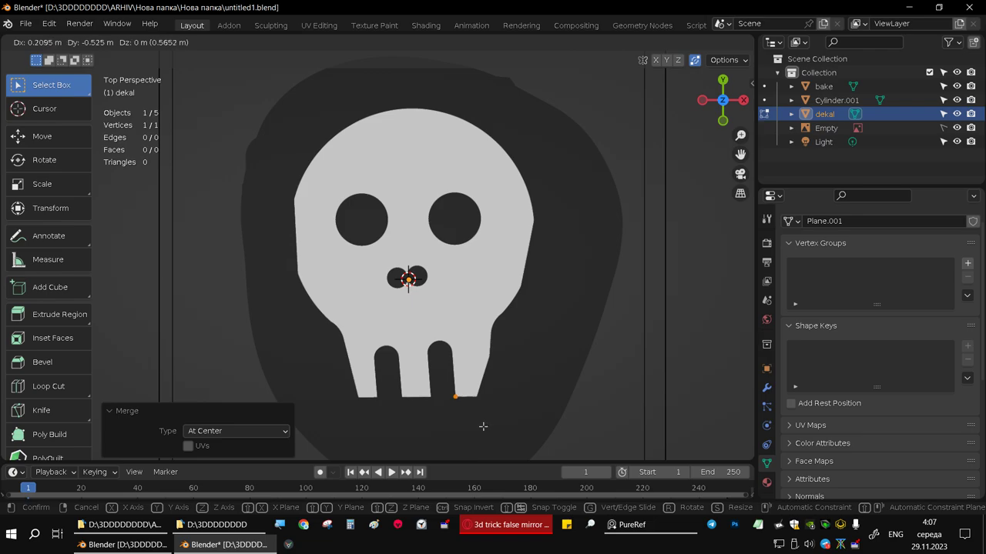
# Drop the vertex at the right tooth's bottom and extrude edges along the tooth, up the jaw and cheek
pyautogui.click(483, 426)
pyautogui.press('e')
pyautogui.press('x')
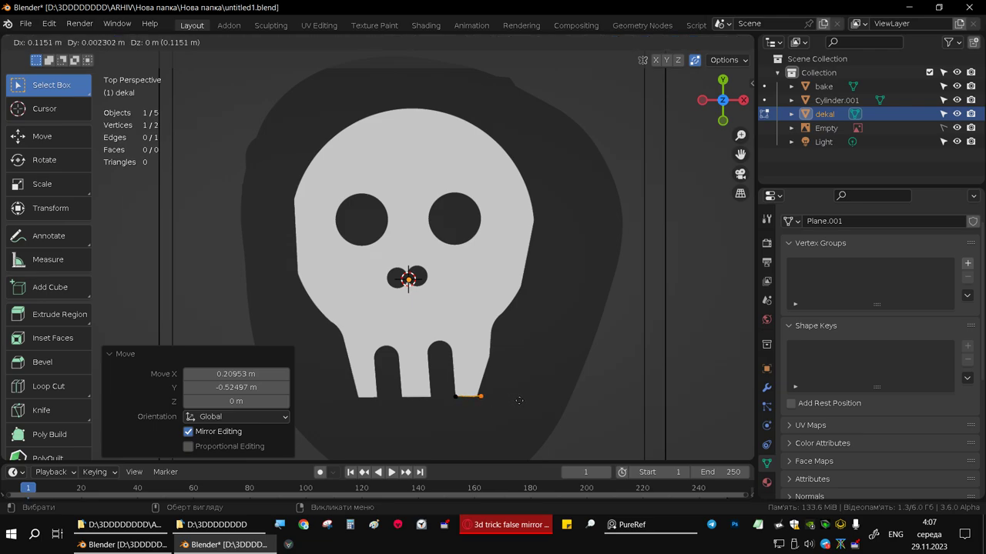
pyautogui.click(517, 401)
pyautogui.press('e')
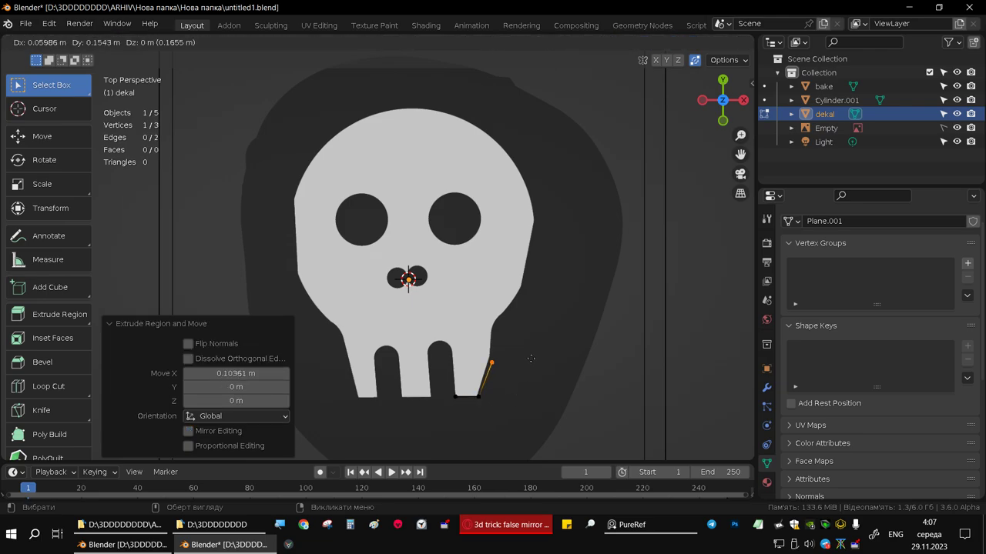
pyautogui.click(531, 355)
pyautogui.press('e')
pyautogui.click(530, 313)
pyautogui.press('e')
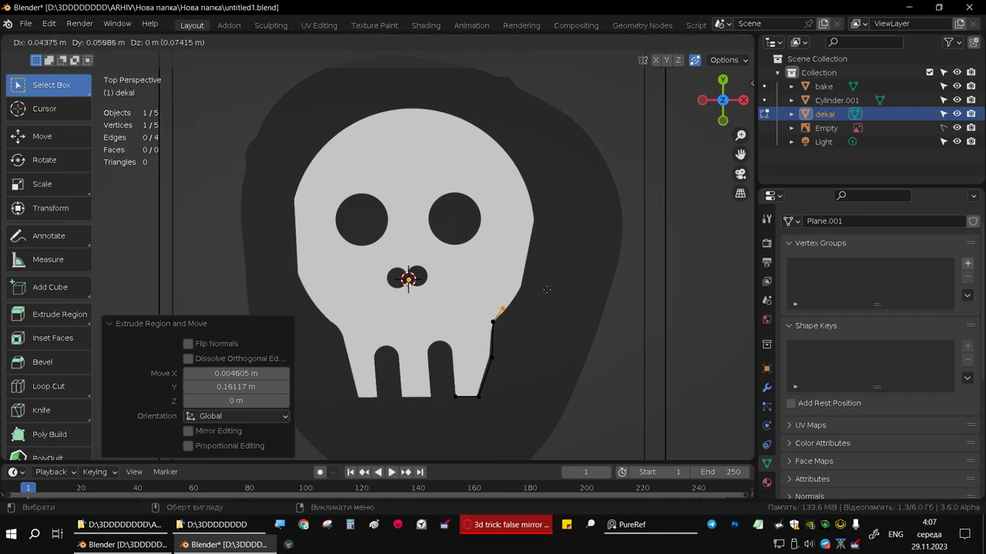
pyautogui.click(564, 271)
# Continue extruding vertices up the skull's right side and over the cranium to its top
pyautogui.press('e')
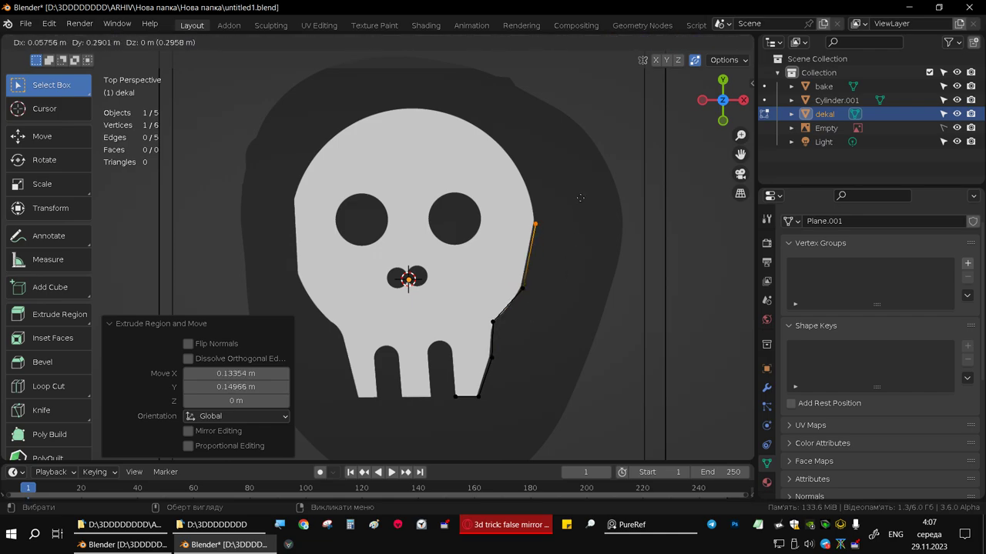
pyautogui.click(578, 198)
pyautogui.press('e')
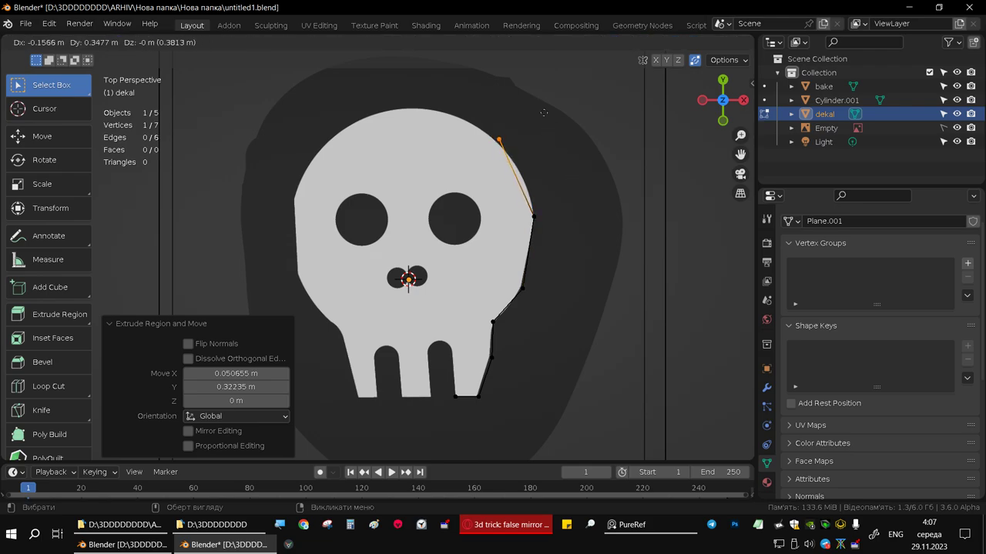
pyautogui.click(568, 147)
pyautogui.press('e')
pyautogui.click(548, 125)
pyautogui.press('e')
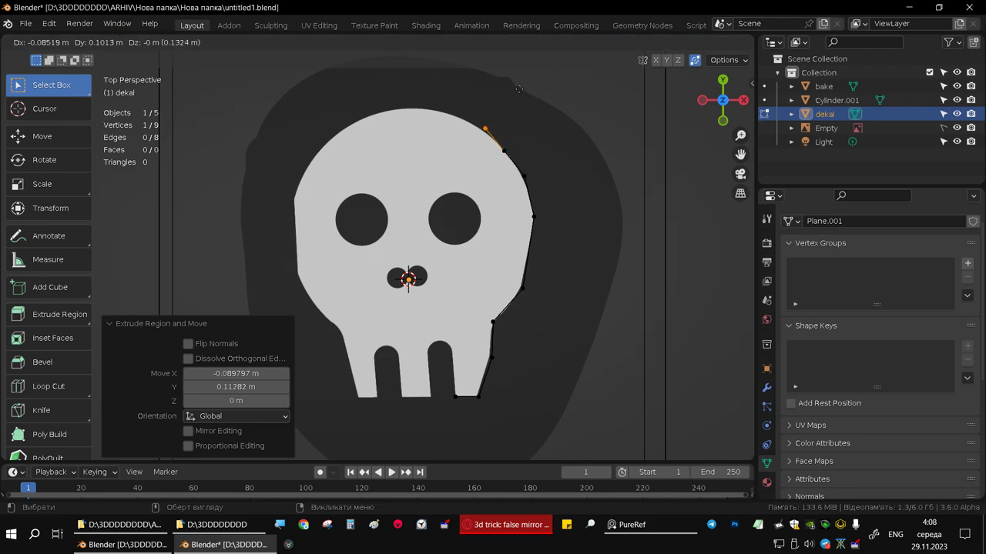
pyautogui.click(517, 88)
pyautogui.press('e')
pyautogui.click(460, 71)
pyautogui.press('e')
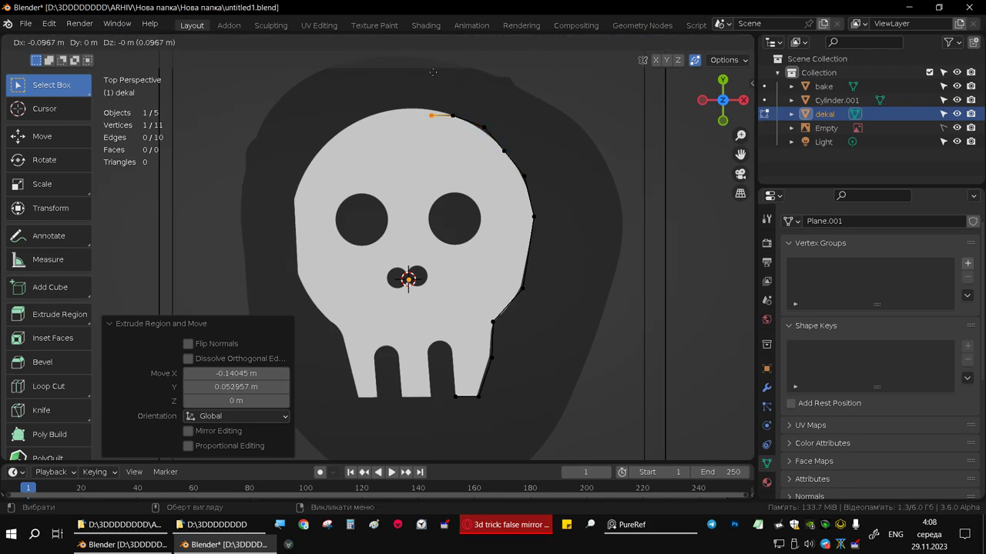
pyautogui.click(419, 68)
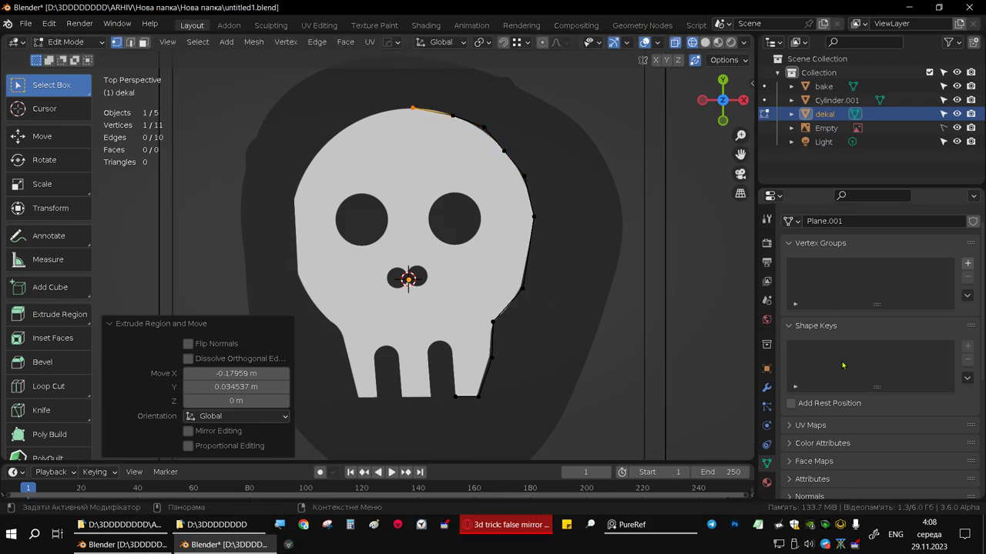
pyautogui.click(766, 387)
# Add a Mirror modifier to the dekal mesh with Clipping enabled
pyautogui.click(814, 241)
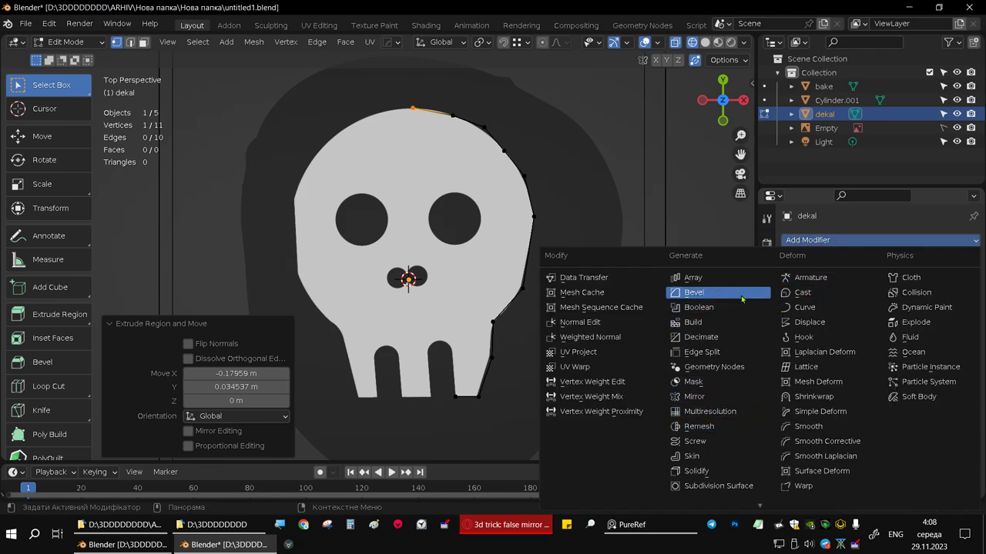
pyautogui.click(694, 396)
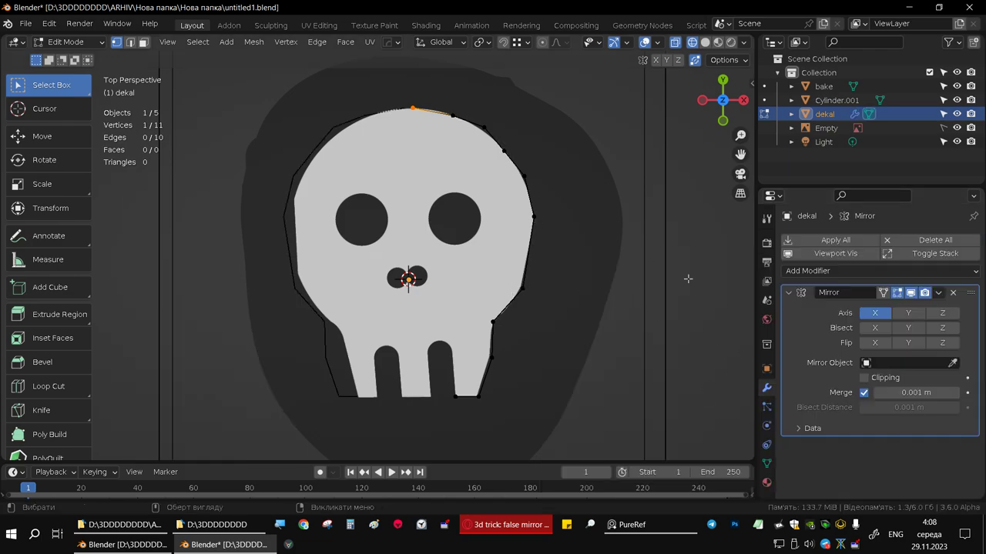
pyautogui.click(863, 377)
# Move the top outline vertex onto the mirror centre line
pyautogui.scroll(1, 428, 92)
pyautogui.scroll(1, 428, 91)
pyautogui.scroll(2, 431, 232)
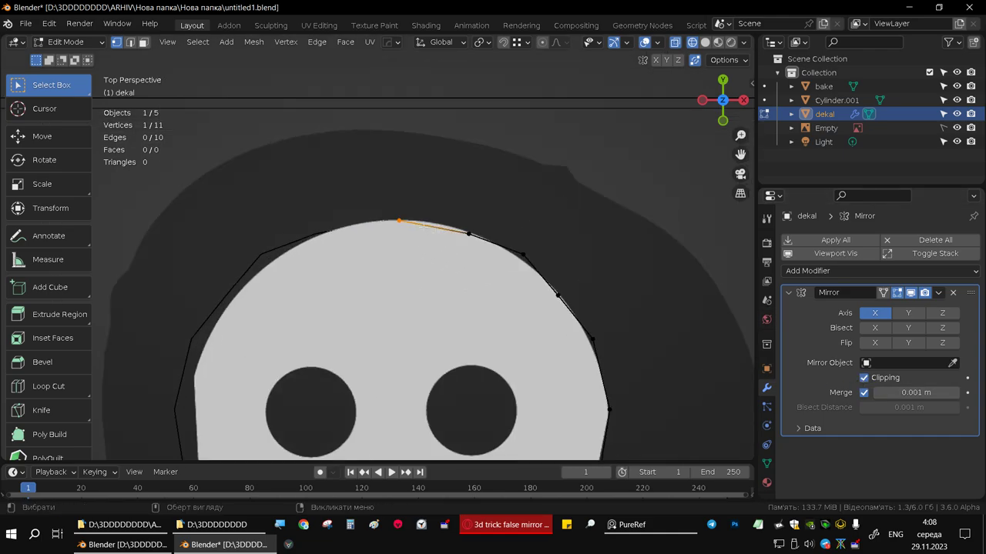
pyautogui.moveTo(399, 221); pyautogui.dragTo(389, 220)
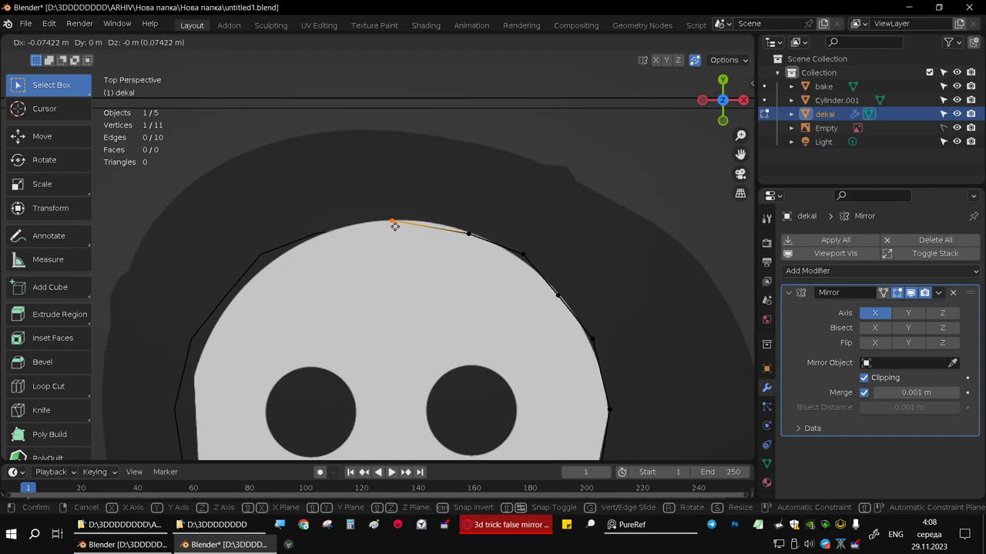
pyautogui.keyDown('shift'); pyautogui.moveTo(501, 359); pyautogui.dragTo(514, 256, button='middle'); pyautogui.keyUp('shift')
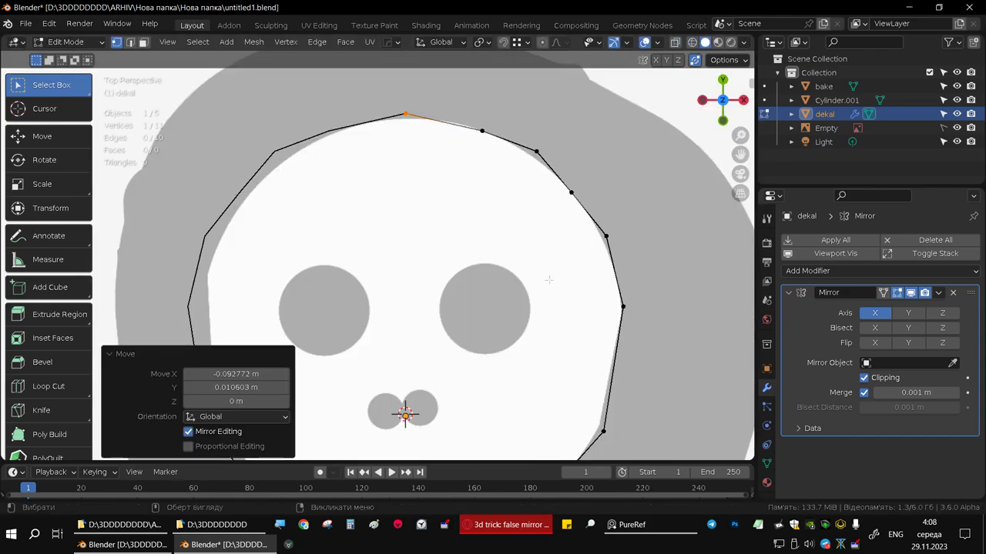
pyautogui.scroll(-4, 549, 280)
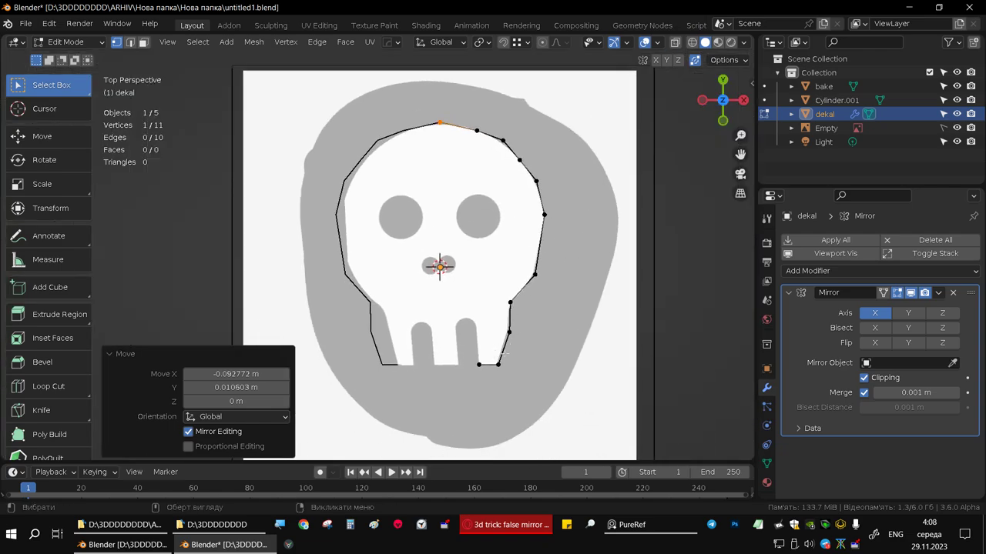
# From the bottom jaw vertex, extrude edges up, across on X and back down on Y around the tooth notch
pyautogui.scroll(1, 497, 349)
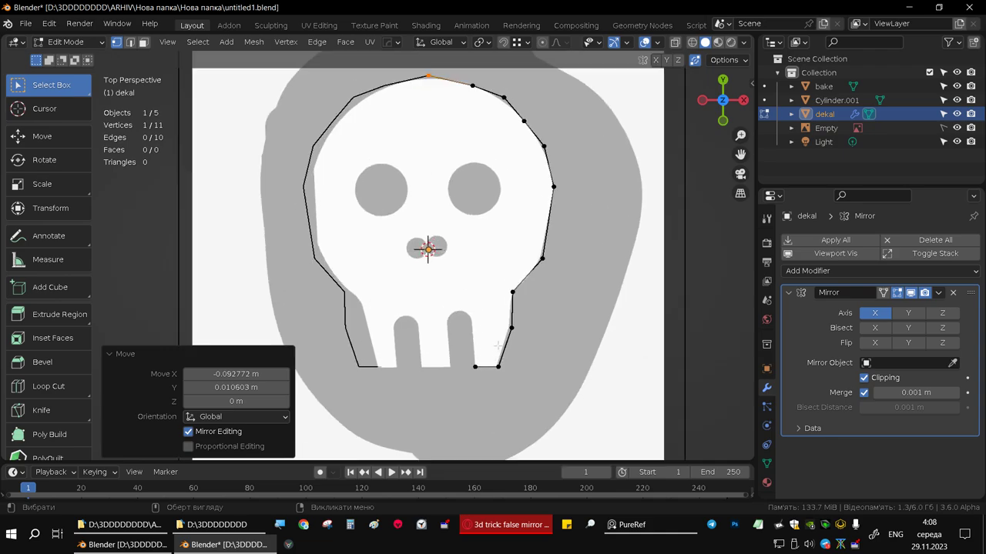
pyautogui.scroll(2, 492, 354)
pyautogui.click(473, 366)
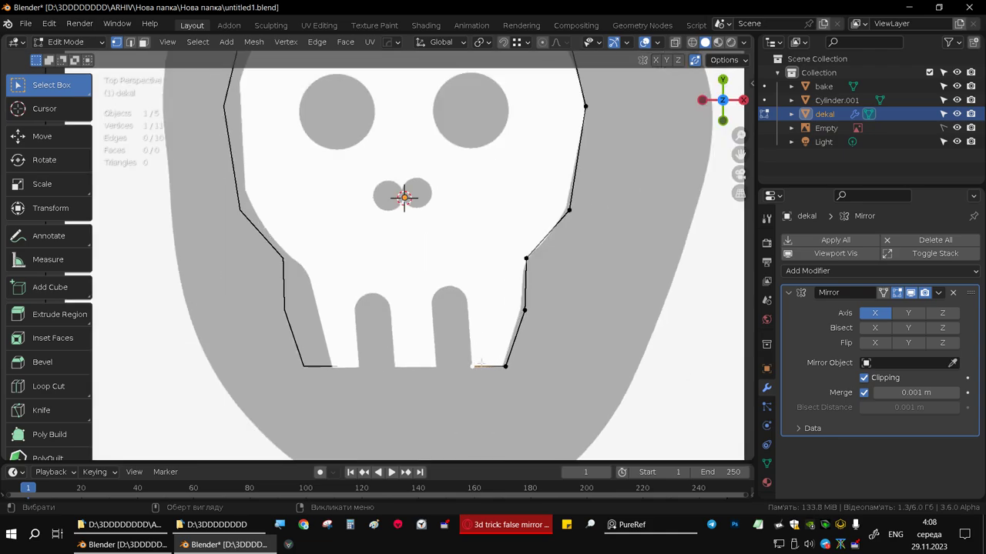
pyautogui.press('e')
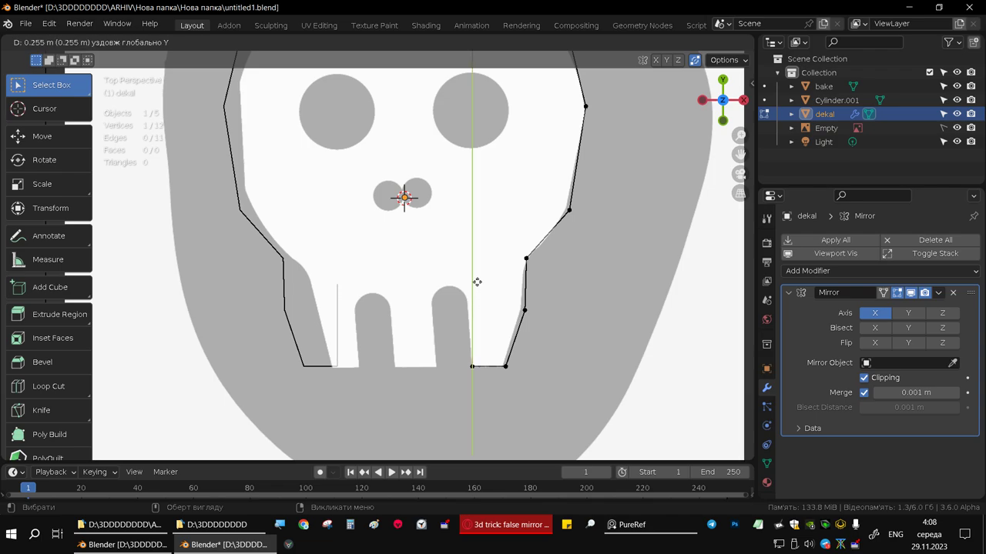
pyautogui.click(477, 292)
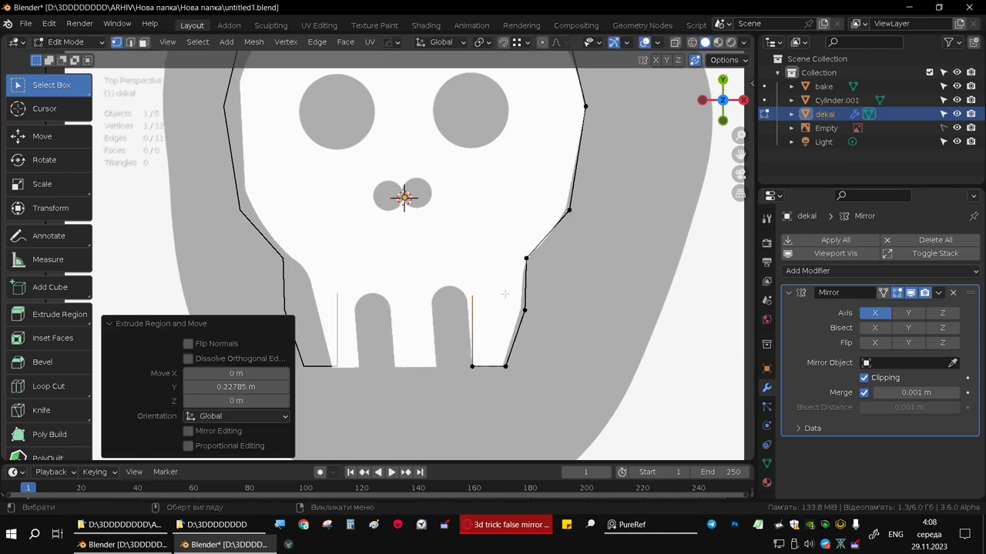
pyautogui.press('e')
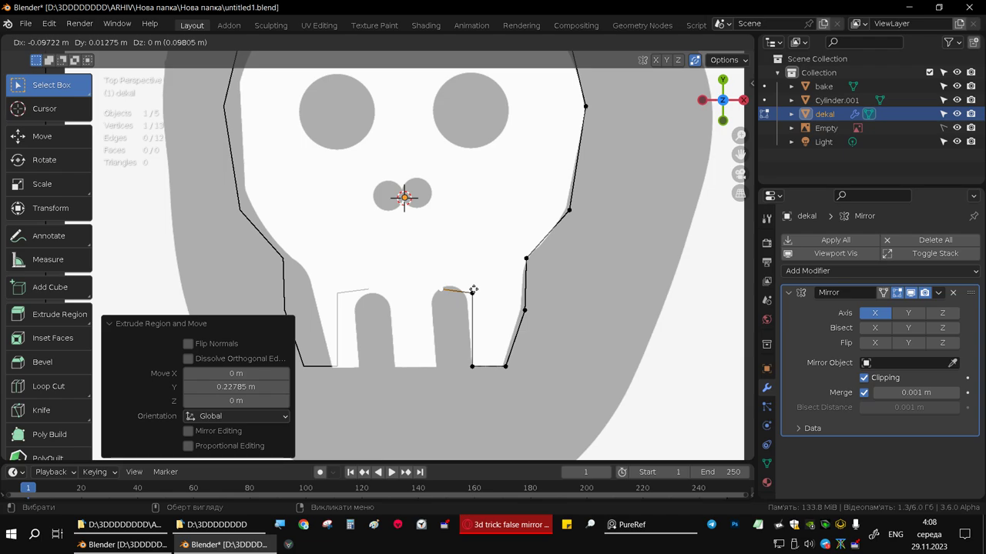
pyautogui.press('x')
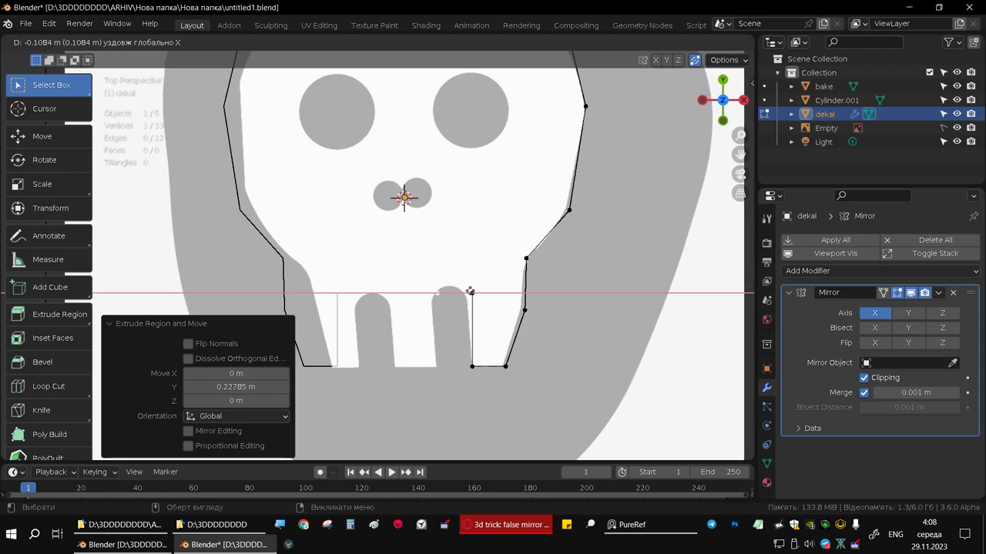
pyautogui.click(467, 291)
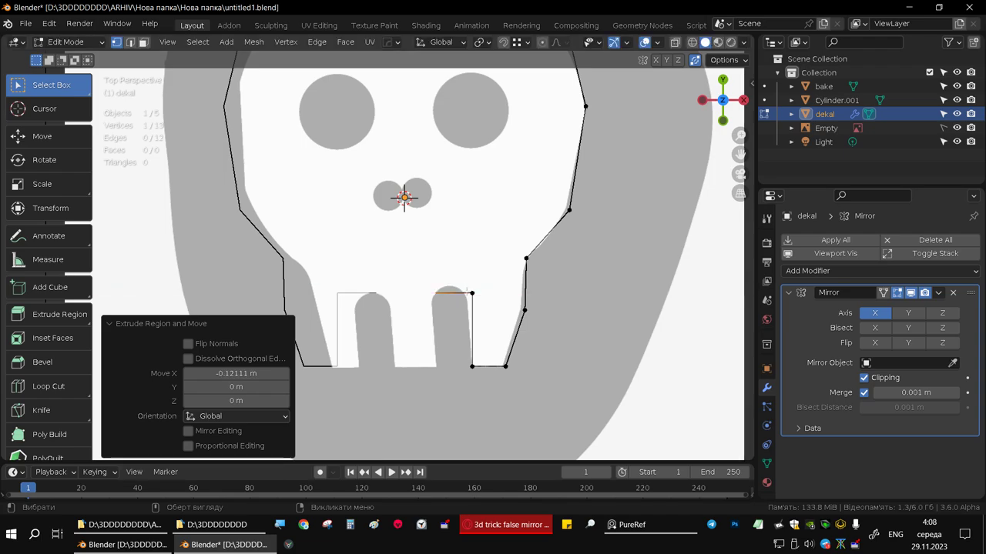
pyautogui.press('e')
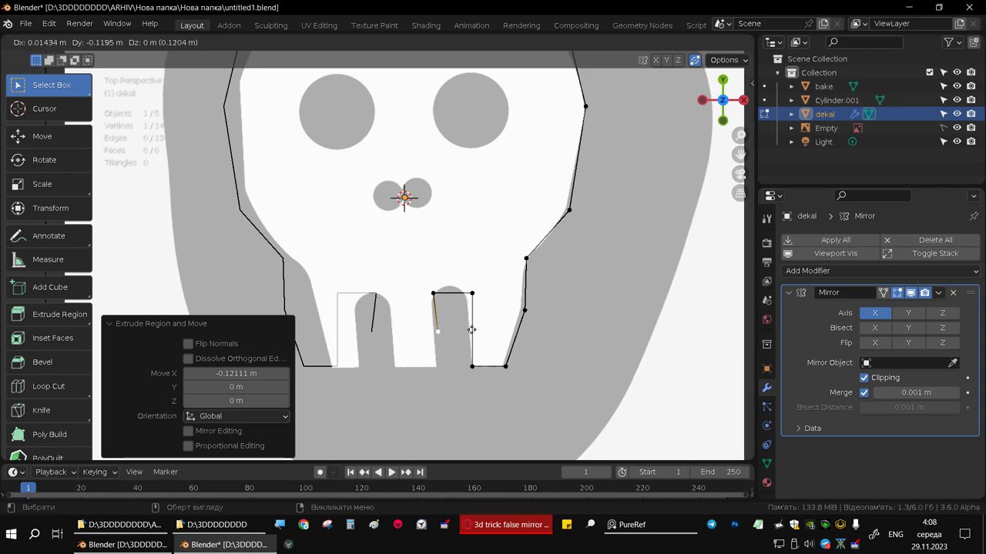
pyautogui.press('y')
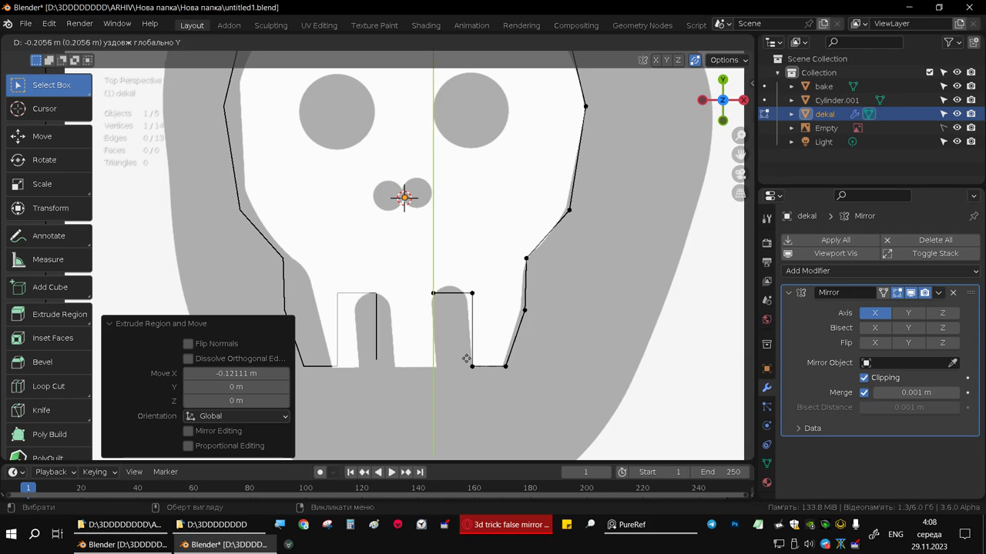
pyautogui.click(475, 365)
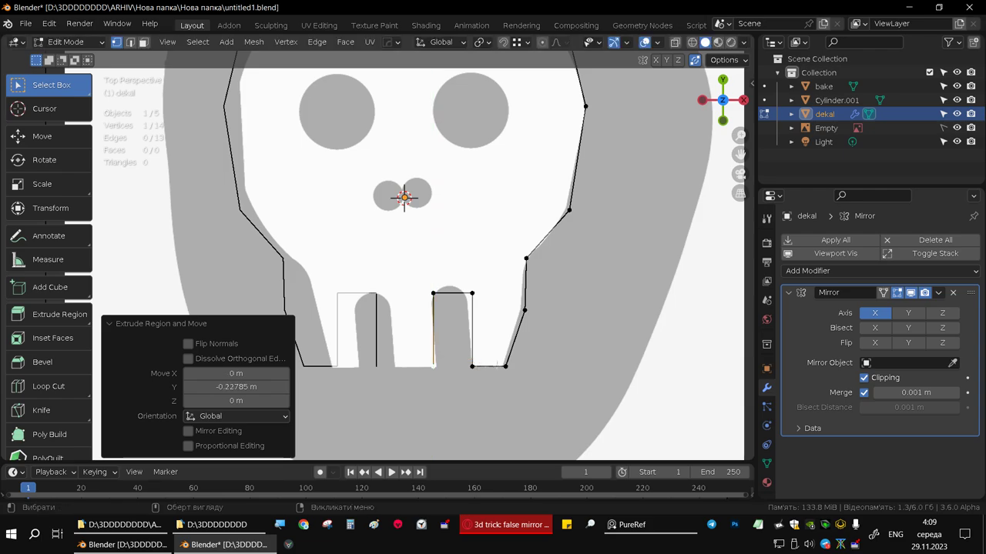
# Set snapping to Vertex and extrude an X-constrained edge 0.21518 m along the jaw bottom toward the centre
pyautogui.click(519, 43)
pyautogui.press('e')
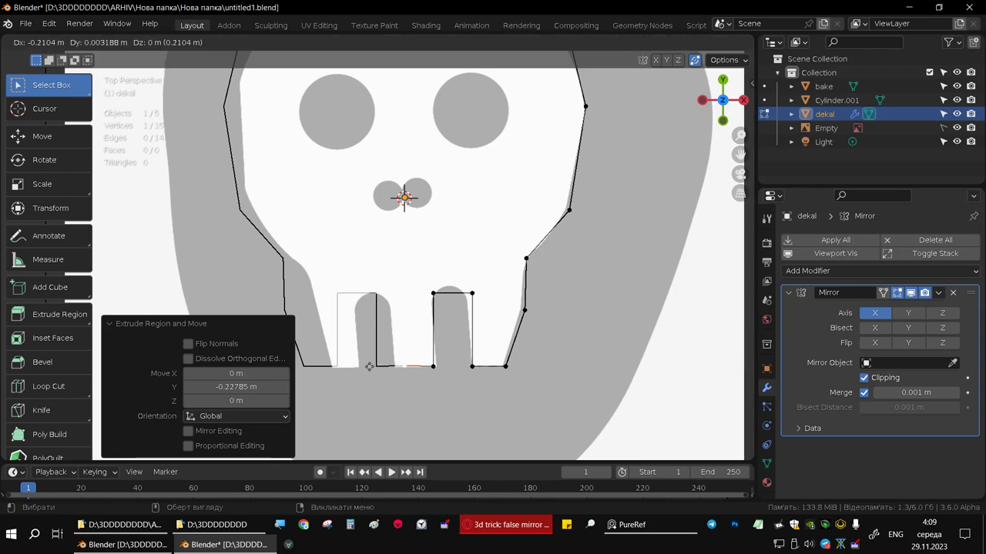
pyautogui.press('x')
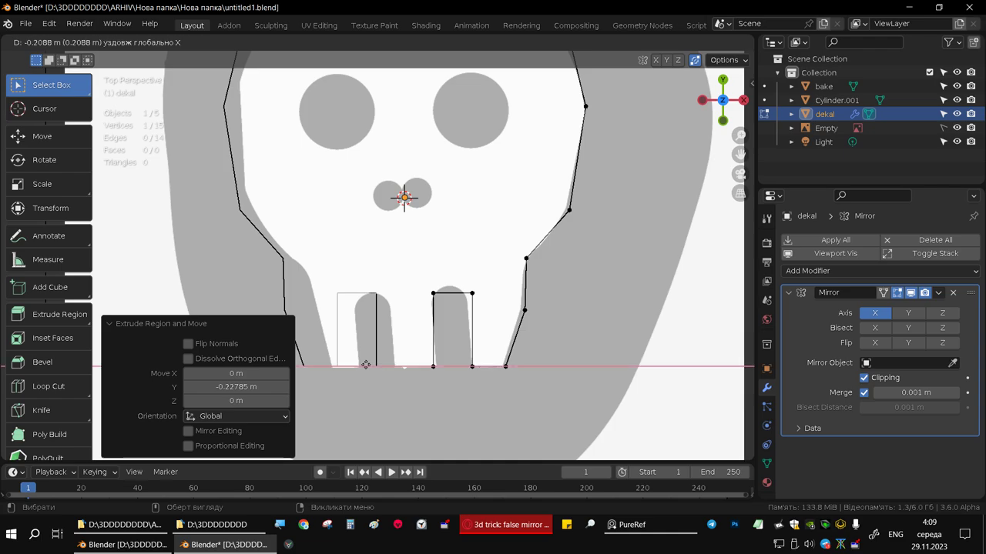
pyautogui.click(363, 366)
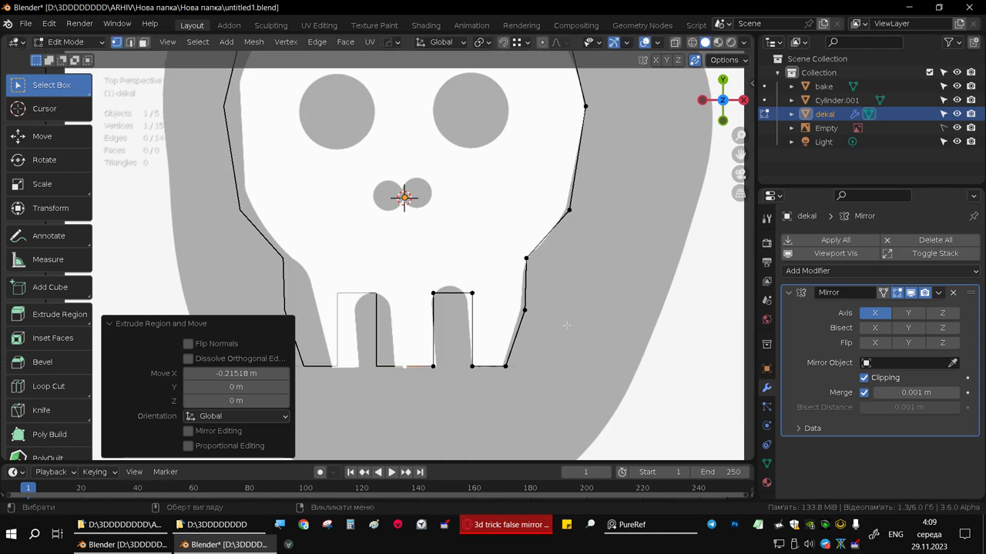
pyautogui.scroll(-2, 566, 326)
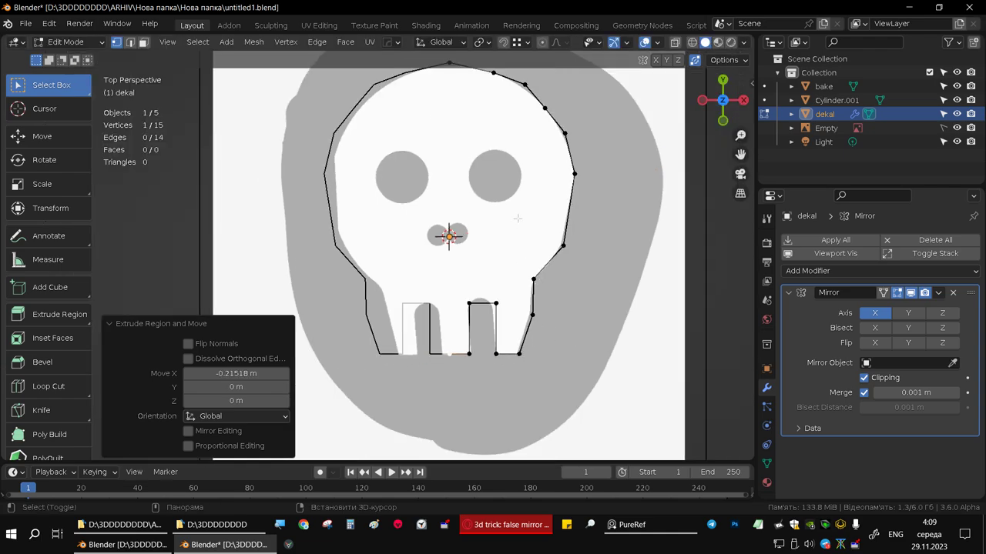
# Slide the tooth notch's vertical edge -0.015909 m along X
pyautogui.moveTo(539, 282)
pyautogui.keyDown('shift'); pyautogui.mouseDown(button='middle')
pyautogui.moveTo(505, 254)
pyautogui.moveTo(539, 249)
pyautogui.mouseUp(button='middle'); pyautogui.keyUp('shift')
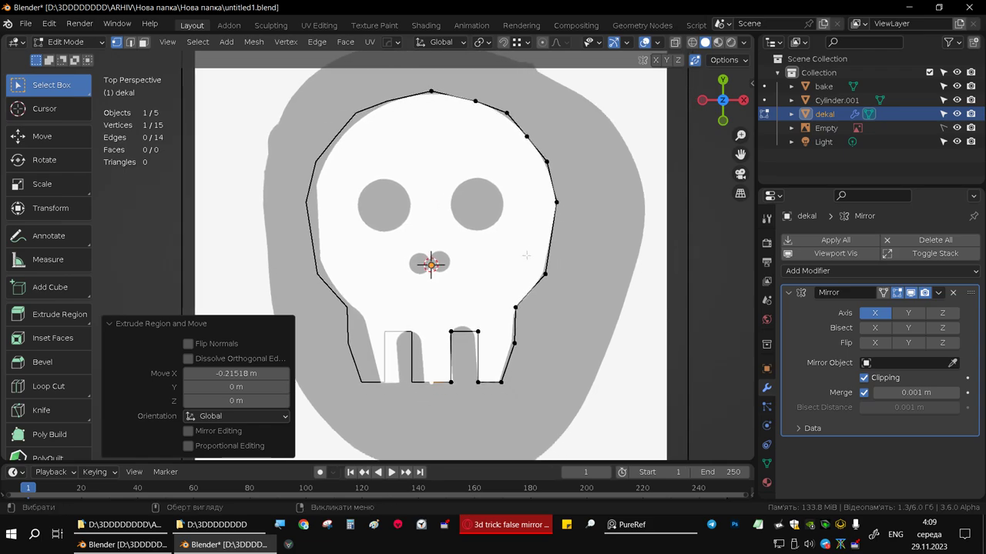
pyautogui.scroll(2, 490, 314)
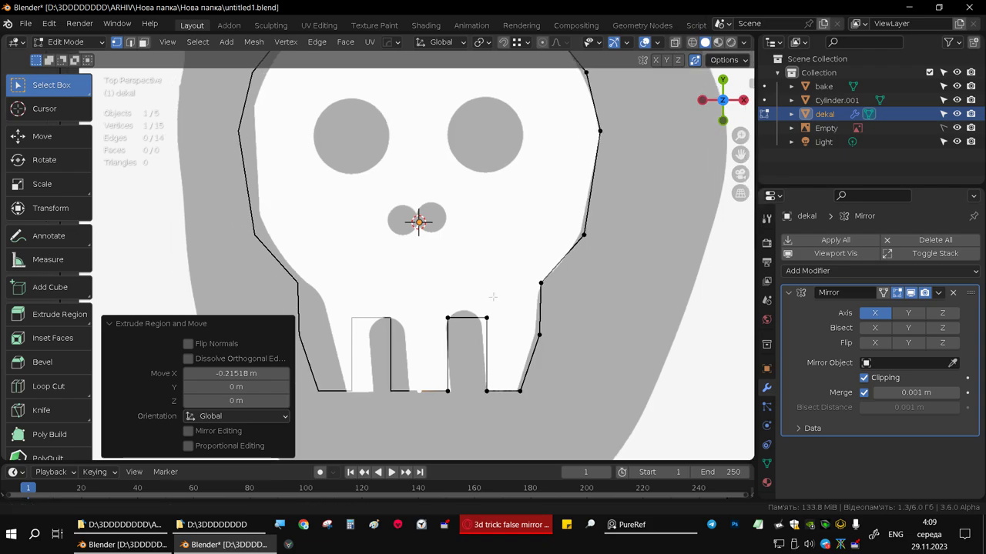
pyautogui.scroll(1, 489, 304)
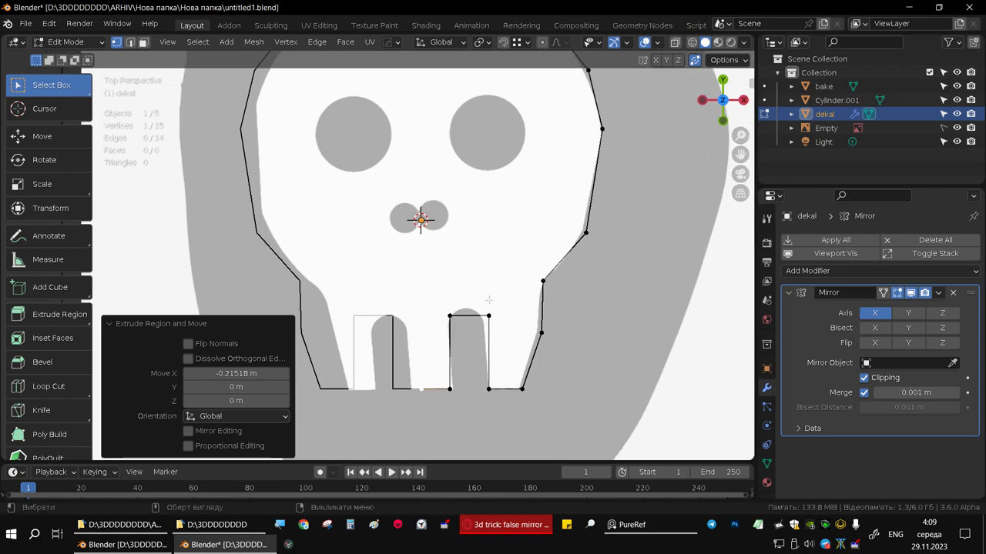
pyautogui.moveTo(428, 307); pyautogui.dragTo(462, 401)
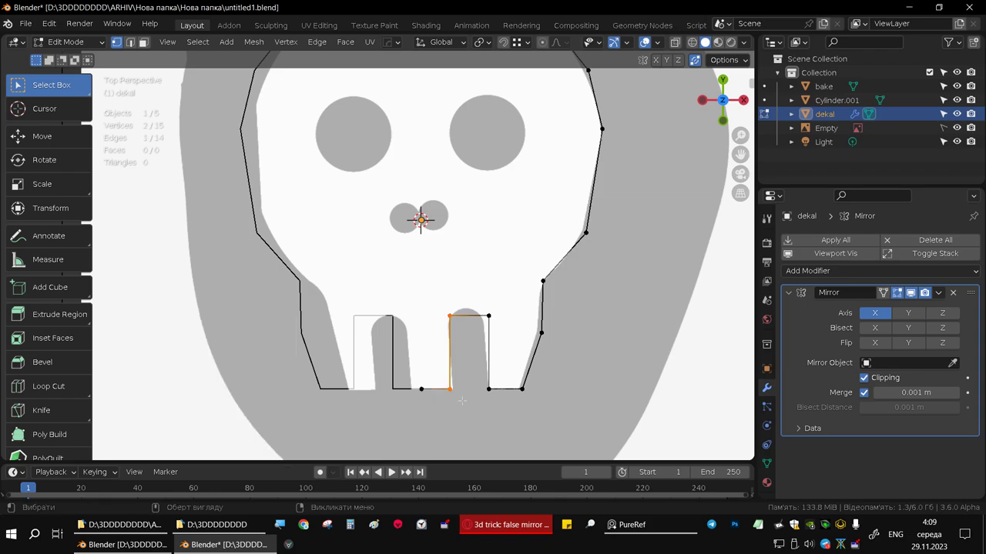
pyautogui.press('g')
pyautogui.press('x')
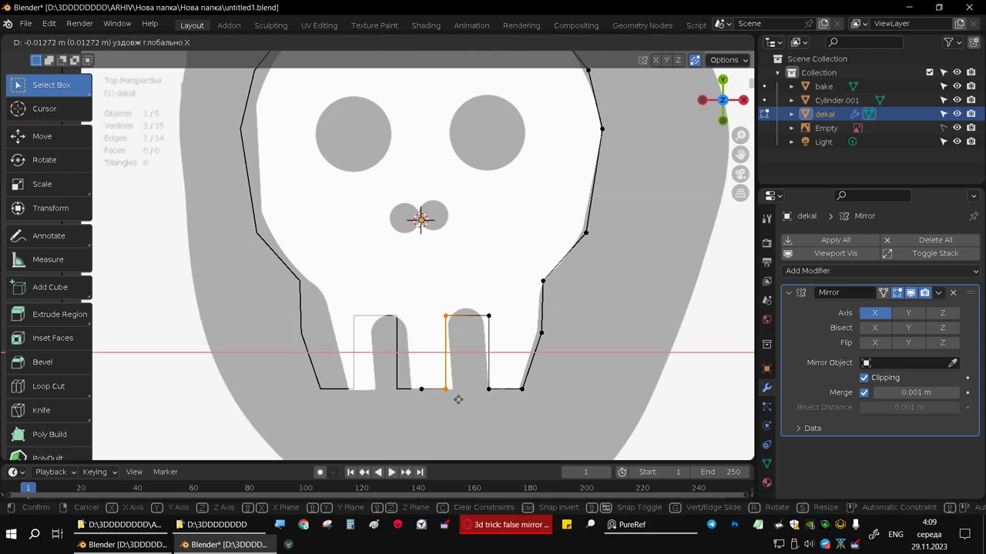
pyautogui.click(456, 399)
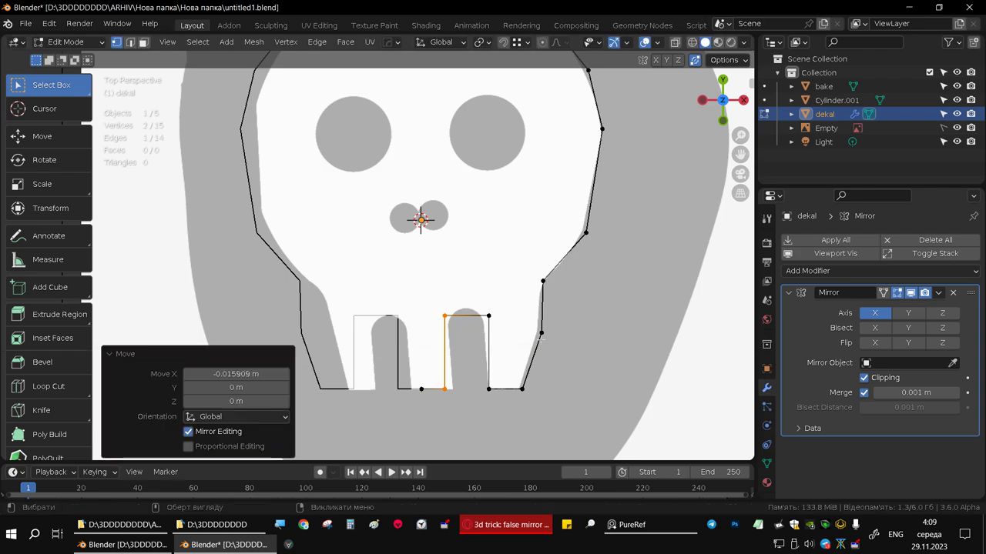
# Create a new vertex from a vertex on the skull's right side, heading toward the interior
pyautogui.moveTo(540, 339)
pyautogui.keyDown('shift'); pyautogui.mouseDown(button='middle')
pyautogui.moveTo(577, 263)
pyautogui.moveTo(560, 326)
pyautogui.moveTo(542, 331)
pyautogui.mouseUp(button='middle'); pyautogui.keyUp('shift')
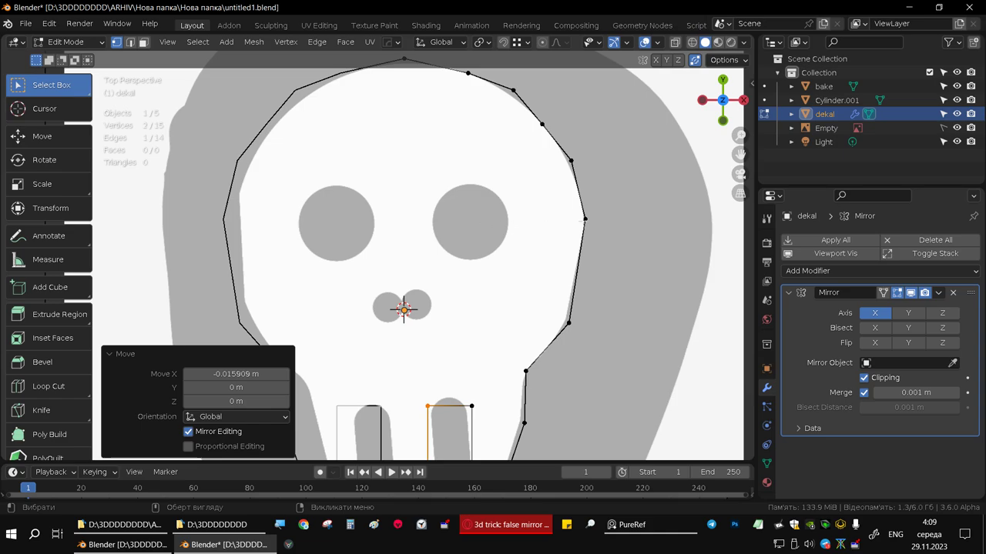
pyautogui.click(585, 219)
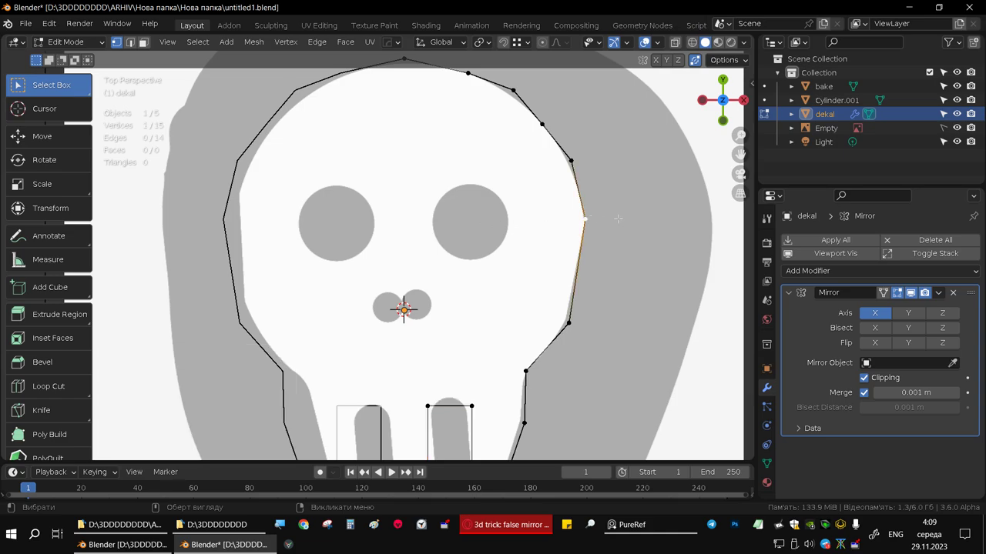
pyautogui.press('e')
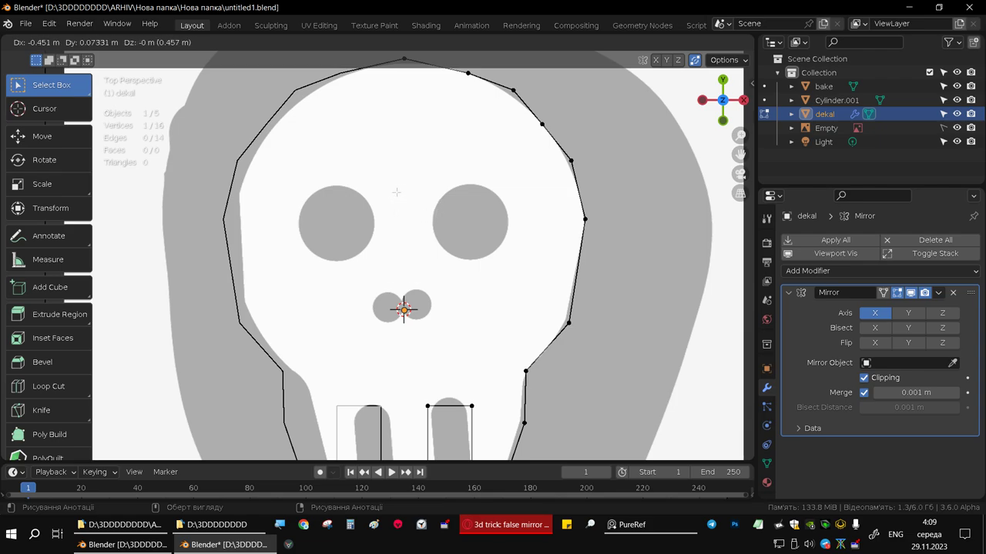
# Place the first vertex at the right eye and extrude points around the upper and outer eye rim
pyautogui.click(394, 194)
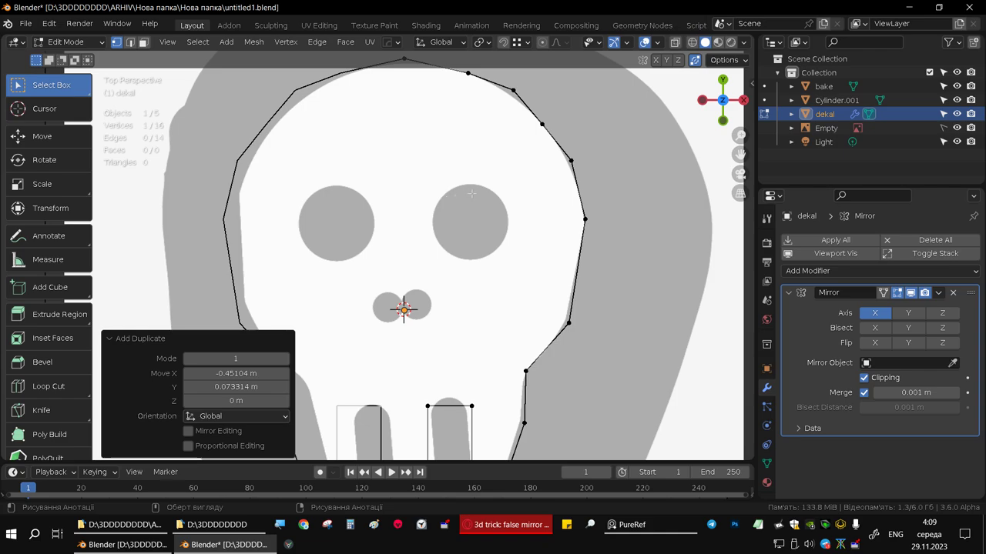
pyautogui.press('g')
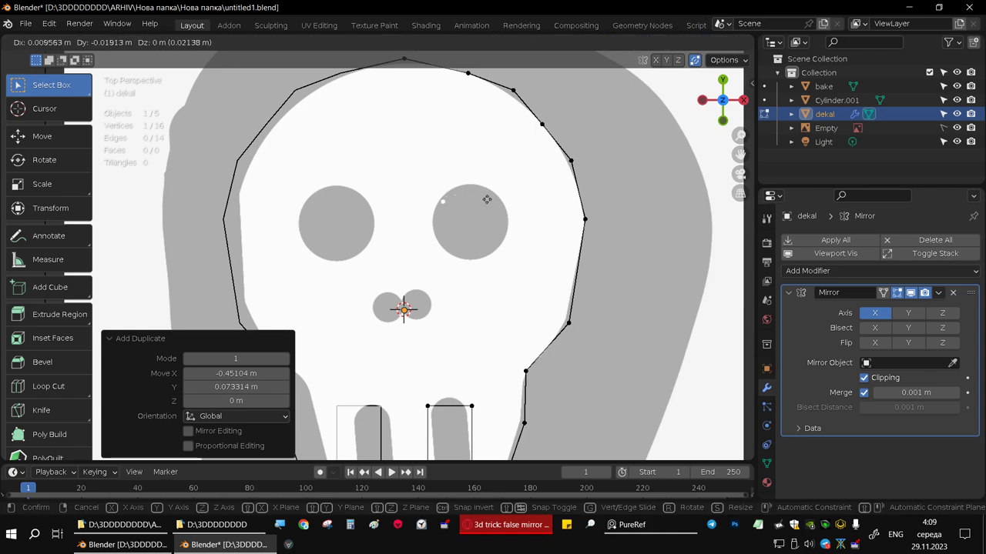
pyautogui.click(488, 200)
pyautogui.press('e')
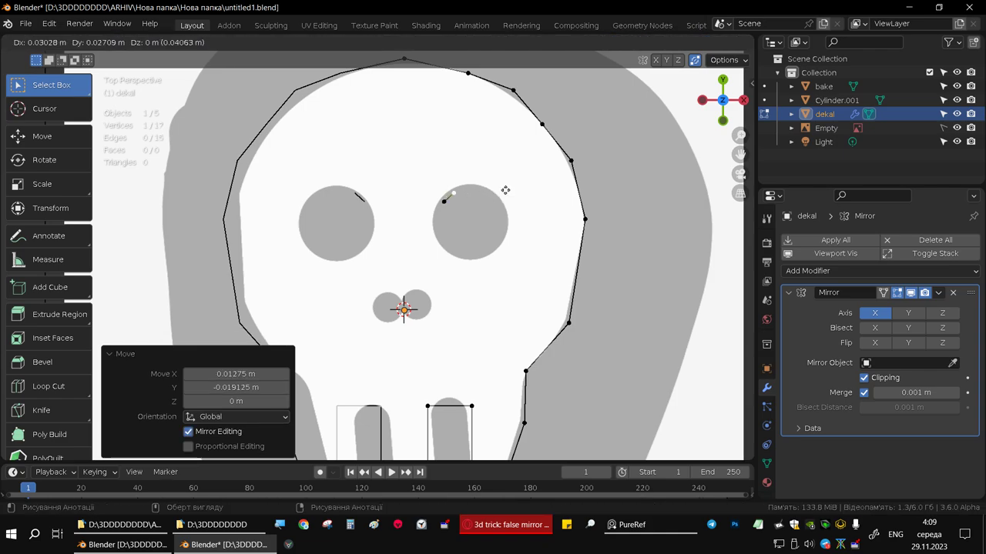
pyautogui.click(511, 189)
pyautogui.press('e')
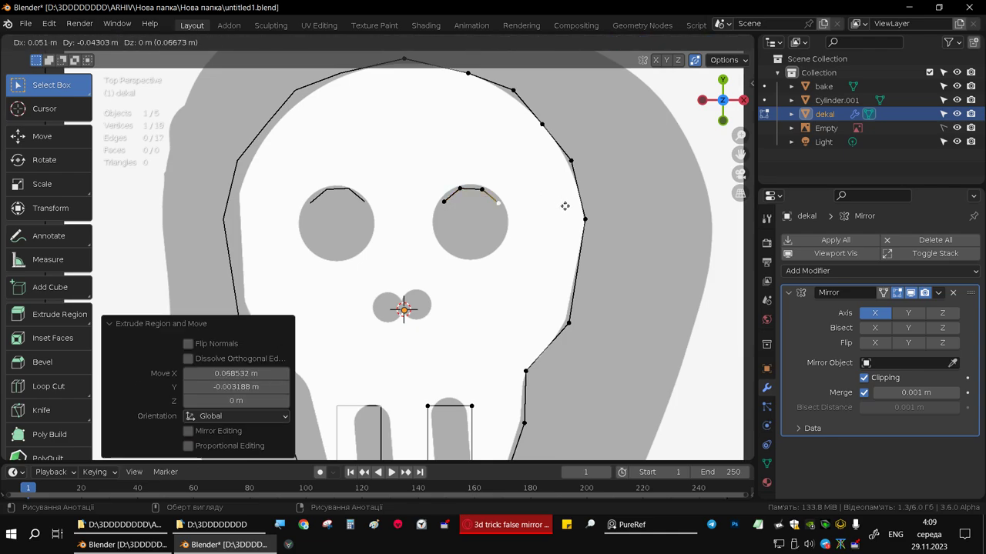
pyautogui.click(565, 207)
pyautogui.press('e')
pyautogui.click(566, 238)
pyautogui.press('e')
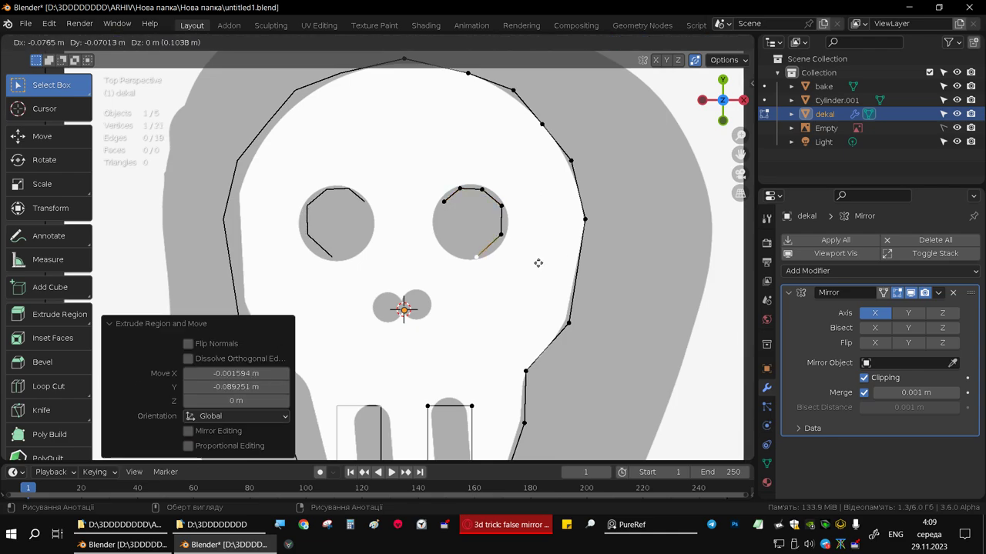
pyautogui.click(530, 262)
pyautogui.press('e')
pyautogui.click(501, 249)
# Add the final eye-rim points and merge the last vertex onto the first to close the loop
pyautogui.press('e')
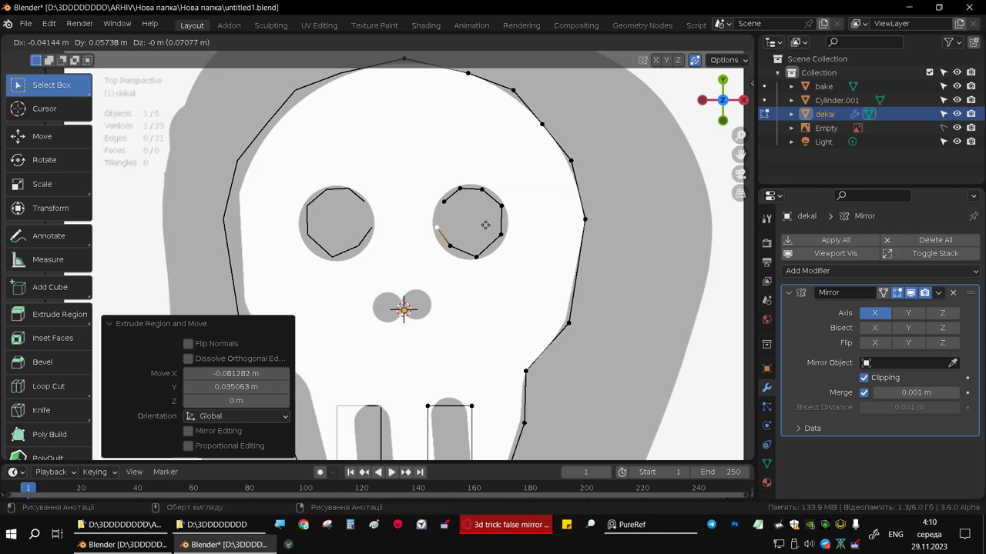
pyautogui.click(485, 225)
pyautogui.press('e')
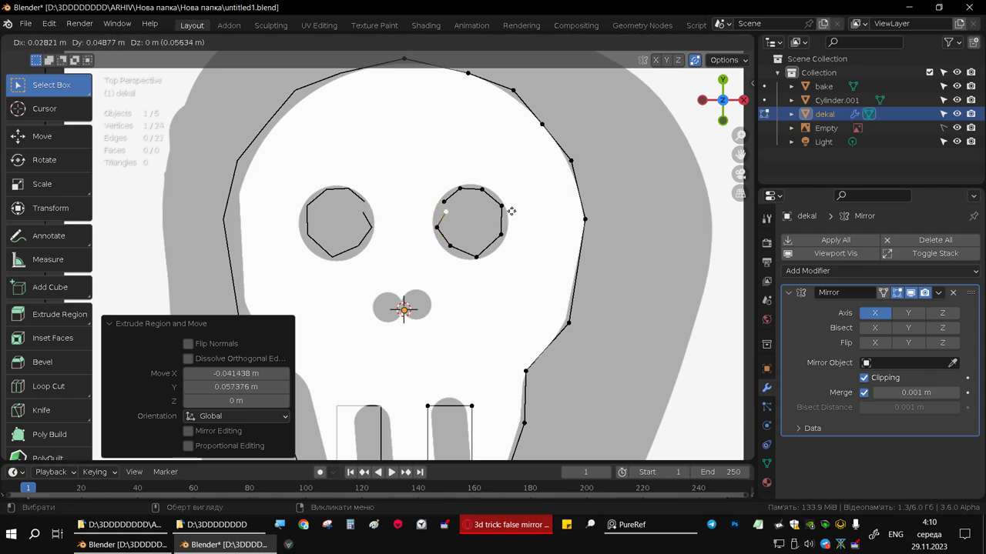
pyautogui.click(479, 213)
pyautogui.press('g')
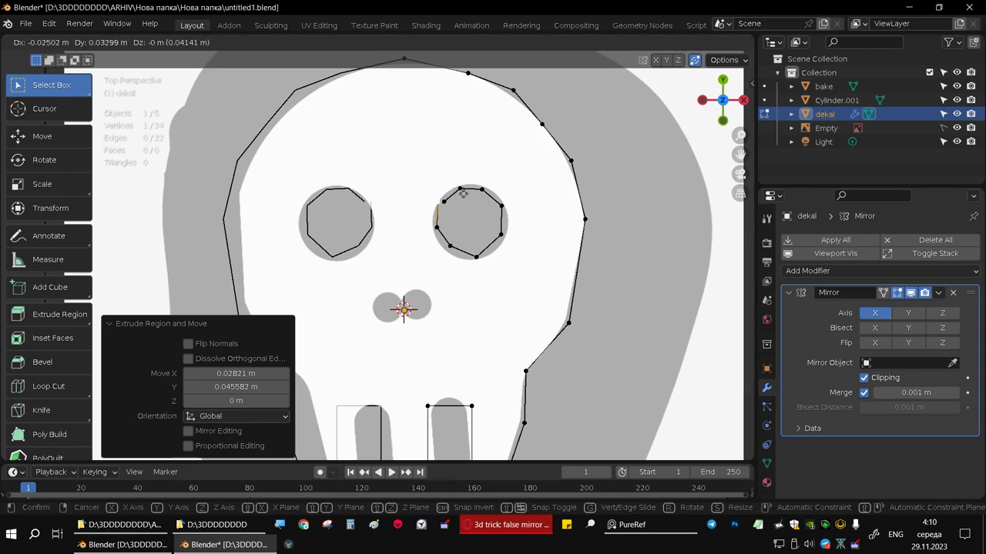
pyautogui.click(475, 204)
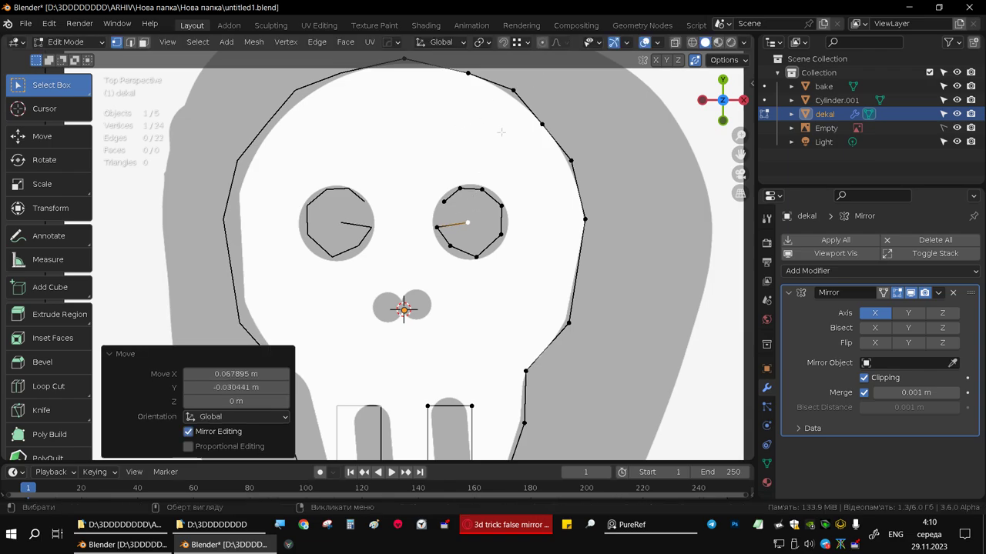
pyautogui.press('g')
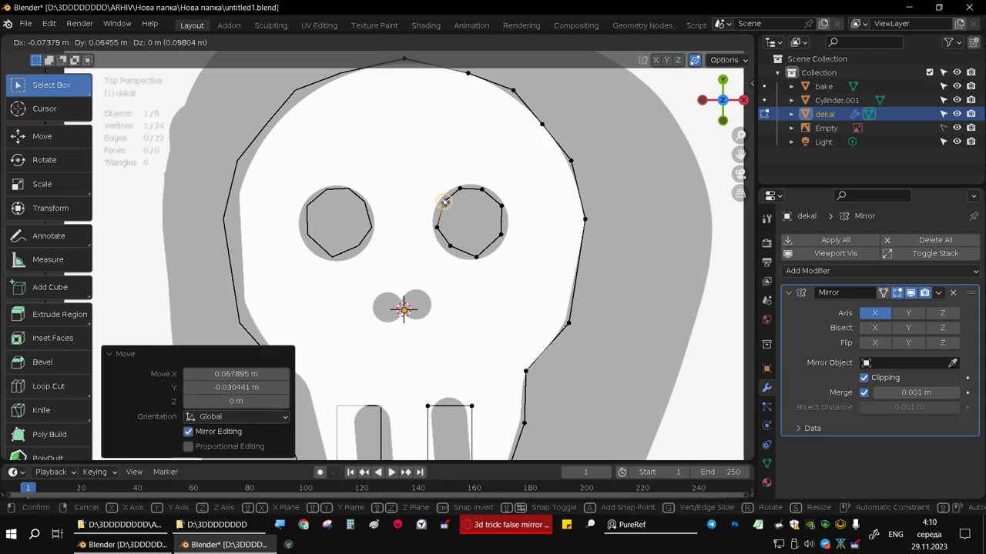
pyautogui.click(444, 202)
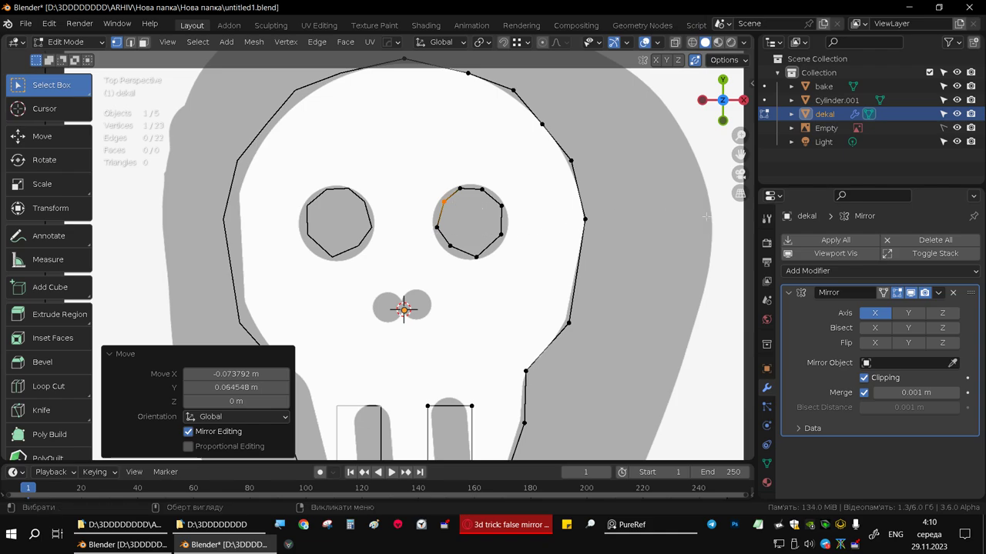
# Make the right eye loop a perfect circle with LoopTools Circle
pyautogui.press('n')
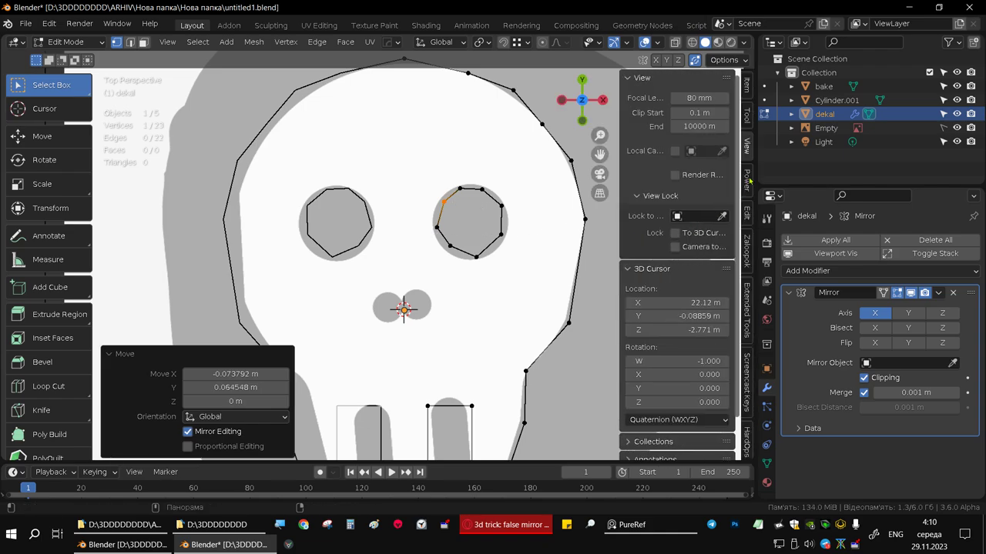
pyautogui.click(746, 218)
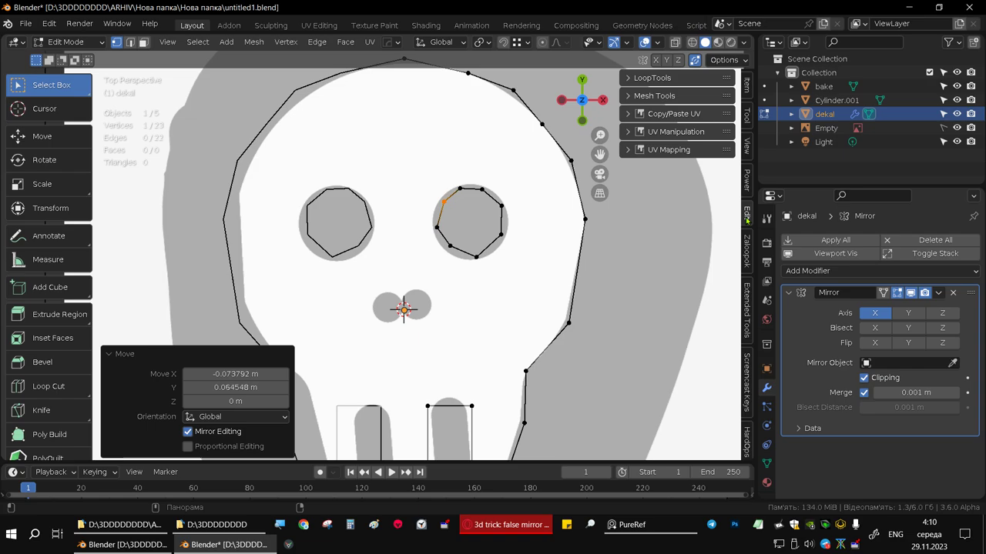
pyautogui.click(640, 77)
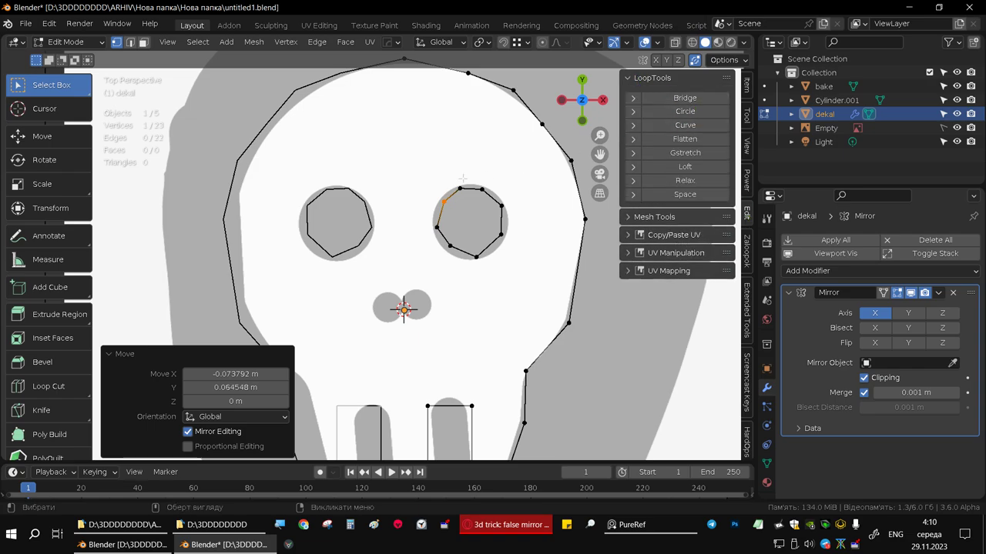
pyautogui.moveTo(436, 180); pyautogui.dragTo(528, 266)
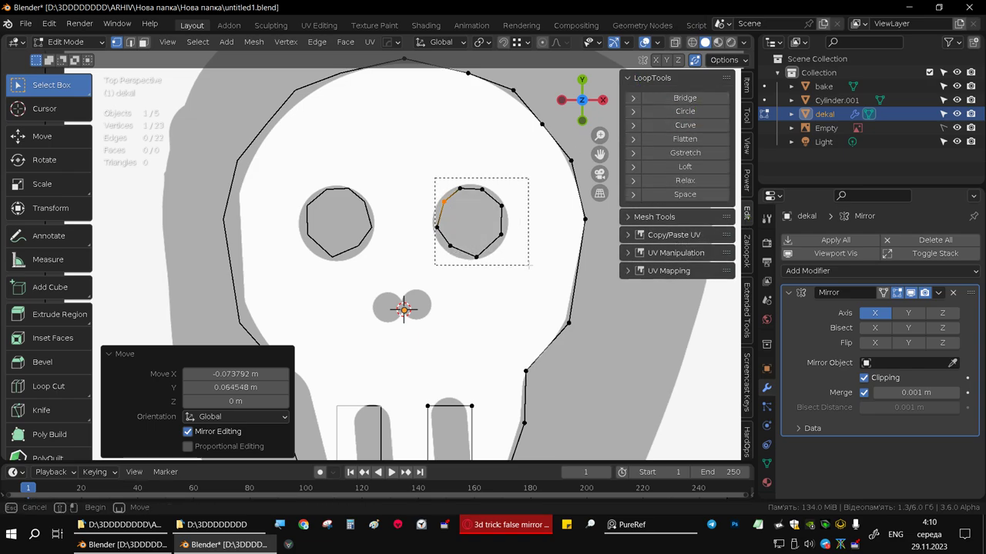
pyautogui.click(685, 110)
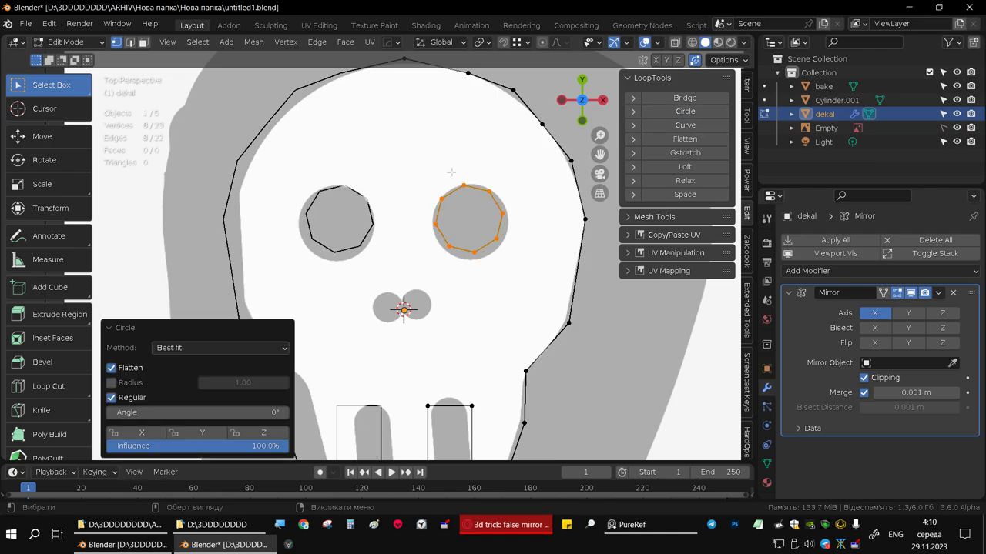
# Scale the eye circle to 1.238, centre it on the socket, and duplicate it
pyautogui.moveTo(433, 168); pyautogui.dragTo(518, 264)
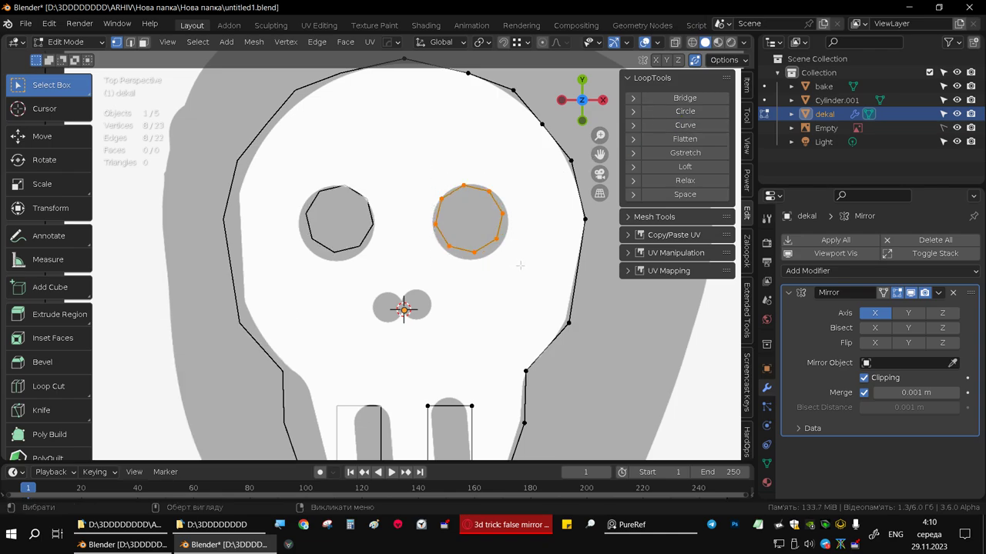
pyautogui.press('s')
pyautogui.click(536, 272)
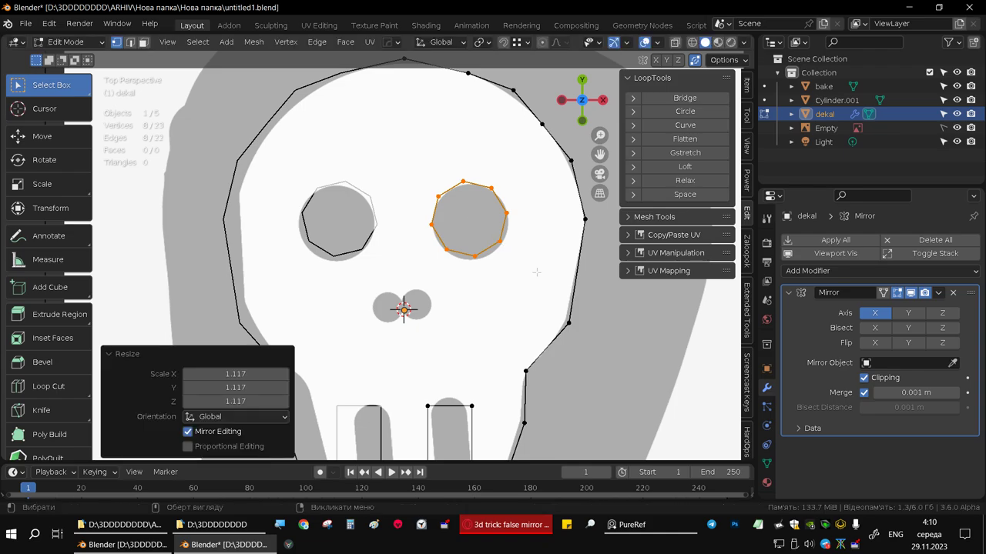
pyautogui.press('g')
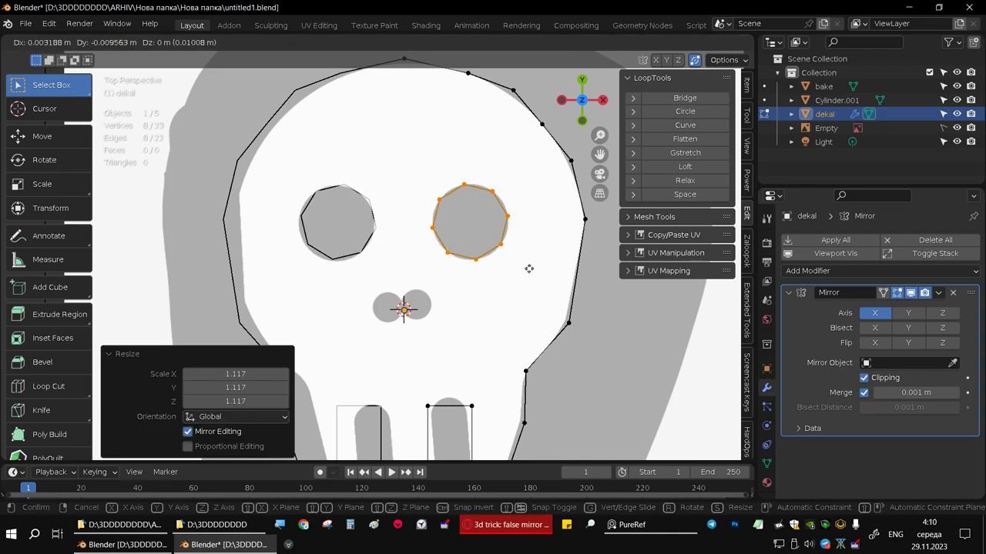
pyautogui.click(529, 269)
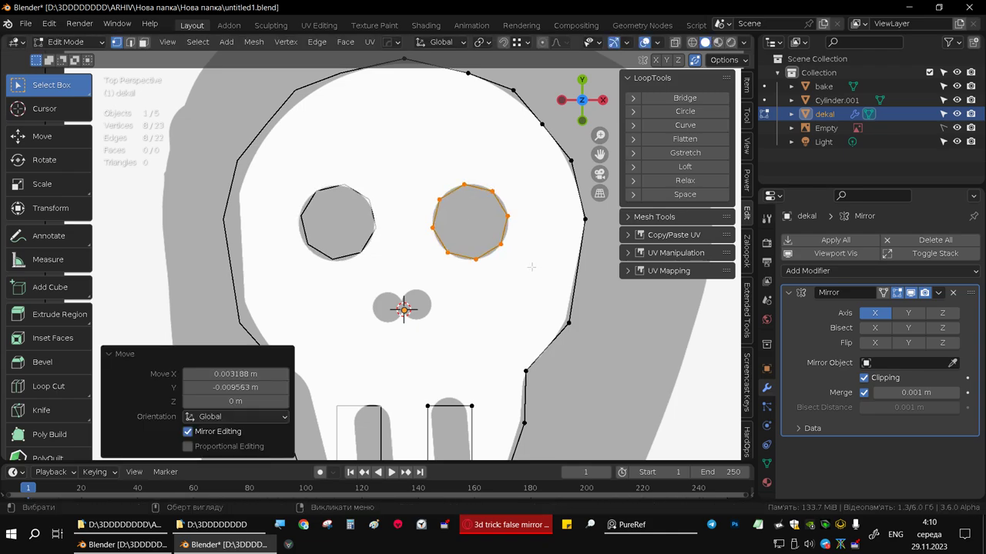
pyautogui.press('s')
pyautogui.click(550, 283)
pyautogui.scroll(-2, 483, 268)
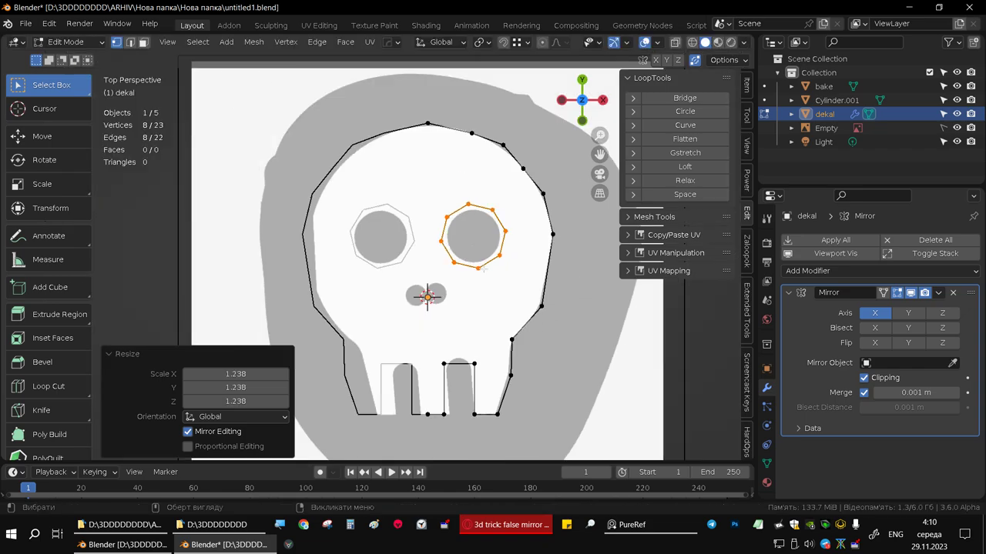
pyautogui.keyDown('shift'); pyautogui.moveTo(483, 269); pyautogui.dragTo(486, 257, button='middle'); pyautogui.keyUp('shift')
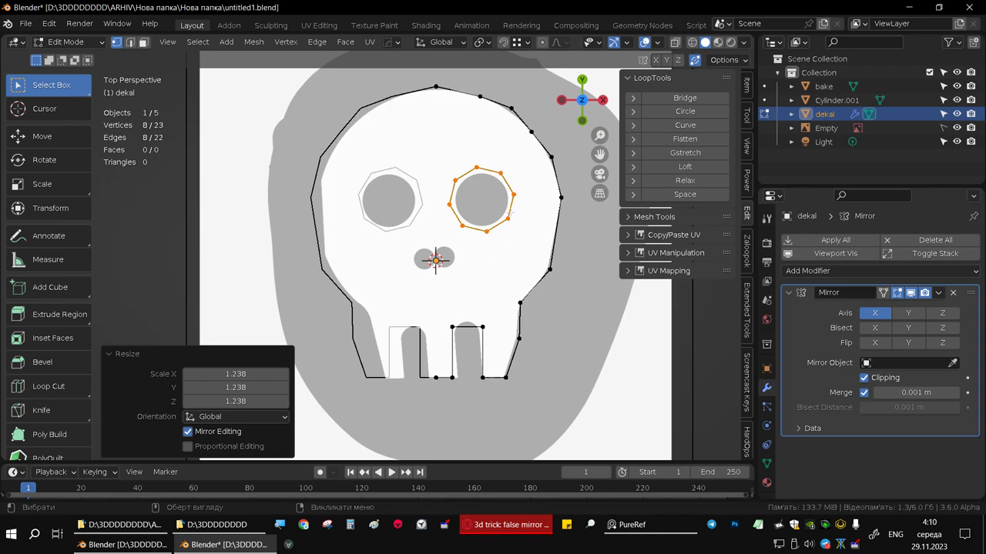
pyautogui.hotkey('shift', 'd')
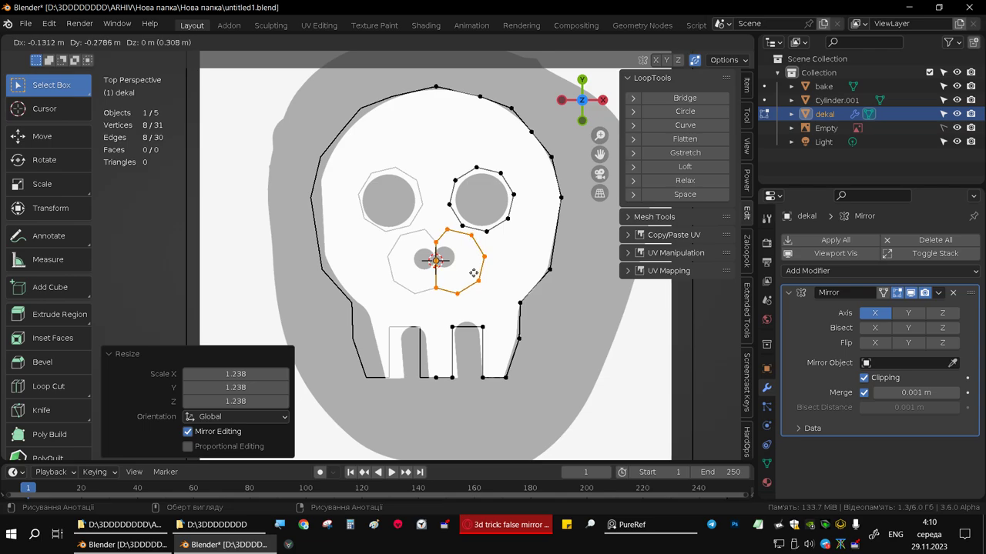
# Scale the copied loop to 0.479 and position it around the right nostril
pyautogui.click(473, 277)
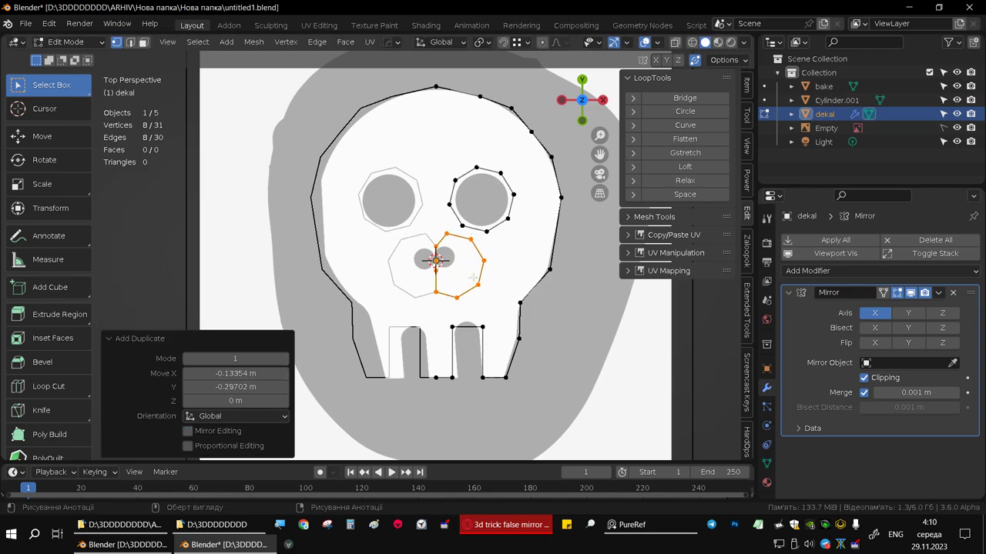
pyautogui.press('s')
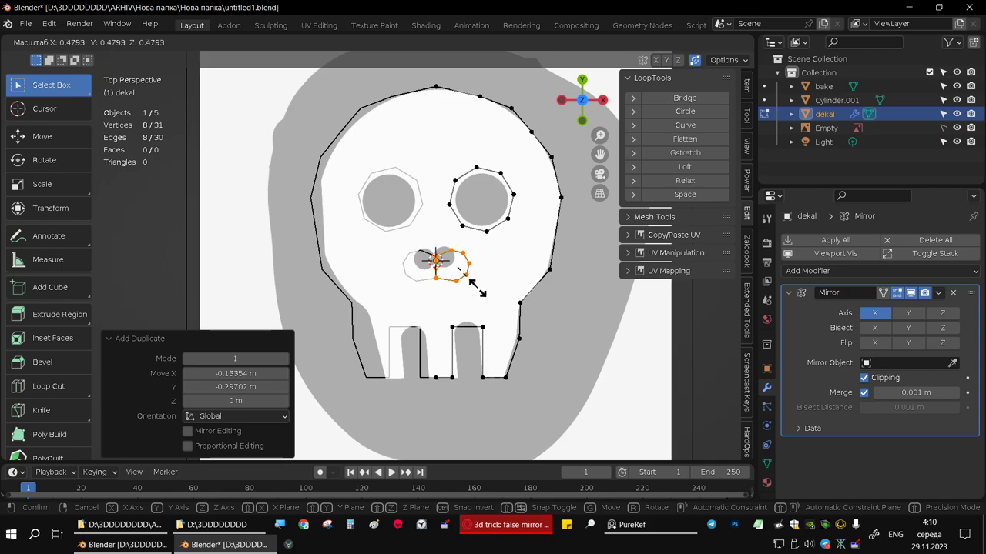
pyautogui.click(488, 288)
pyautogui.press('g')
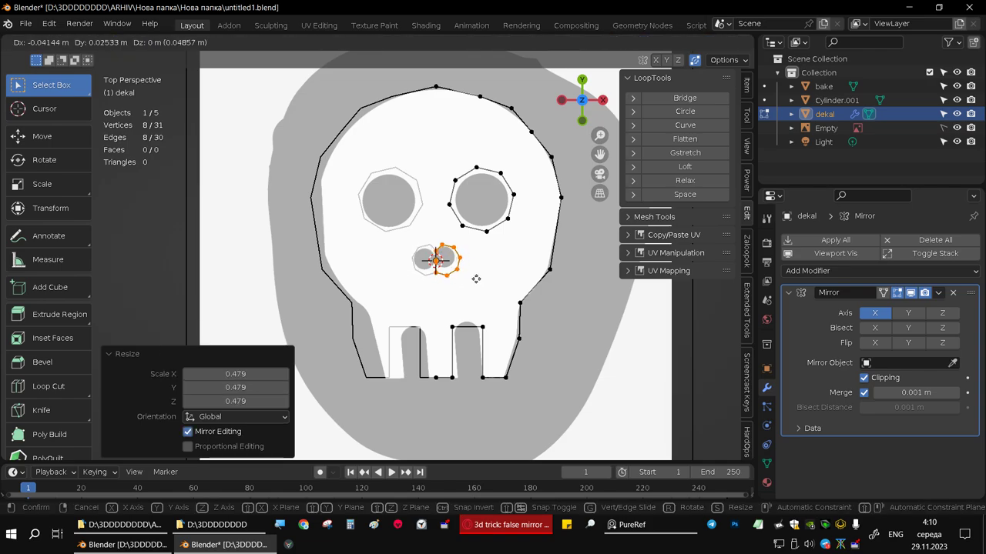
pyautogui.click(475, 277)
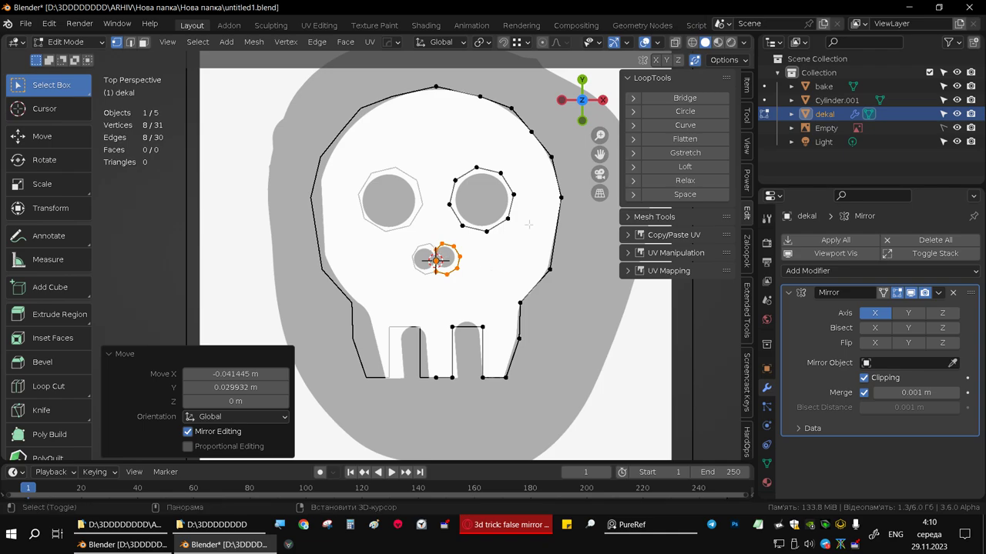
pyautogui.keyDown('shift'); pyautogui.moveTo(518, 227); pyautogui.dragTo(510, 222, button='middle'); pyautogui.keyUp('shift')
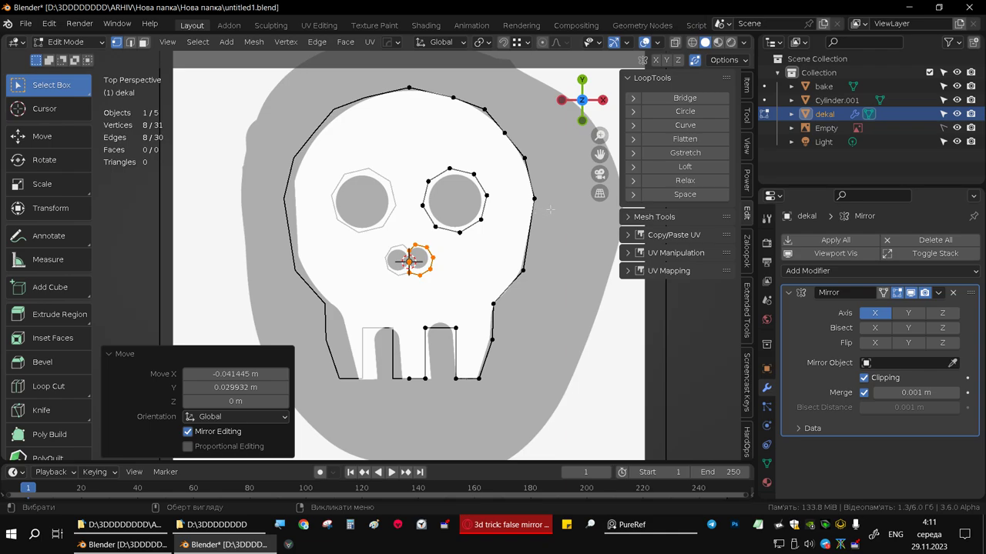
# Evenly space and relax the crown vertices with LoopTools (Cubic, 1 iteration)
pyautogui.click(411, 88)
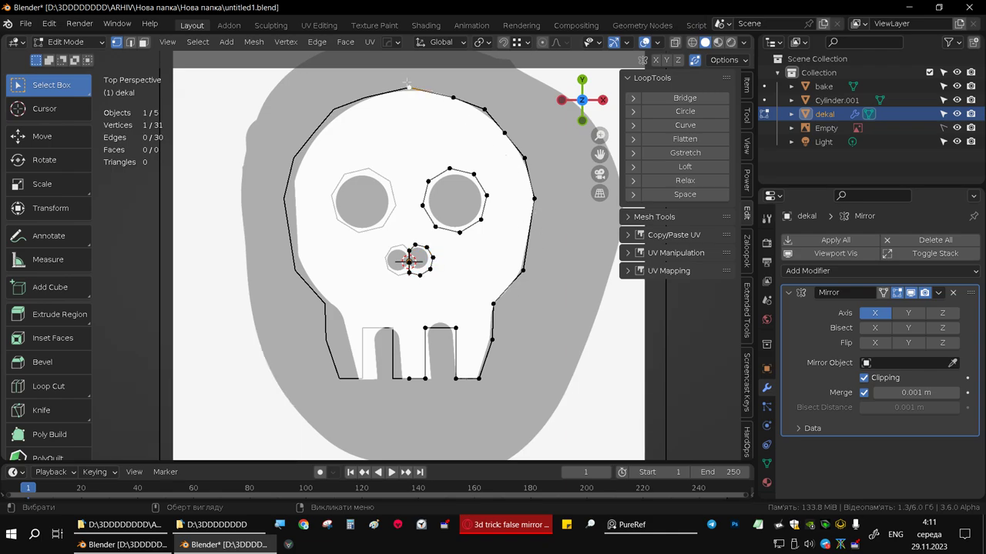
pyautogui.keyDown('ctrl'); pyautogui.click(541, 196); pyautogui.keyUp('ctrl')
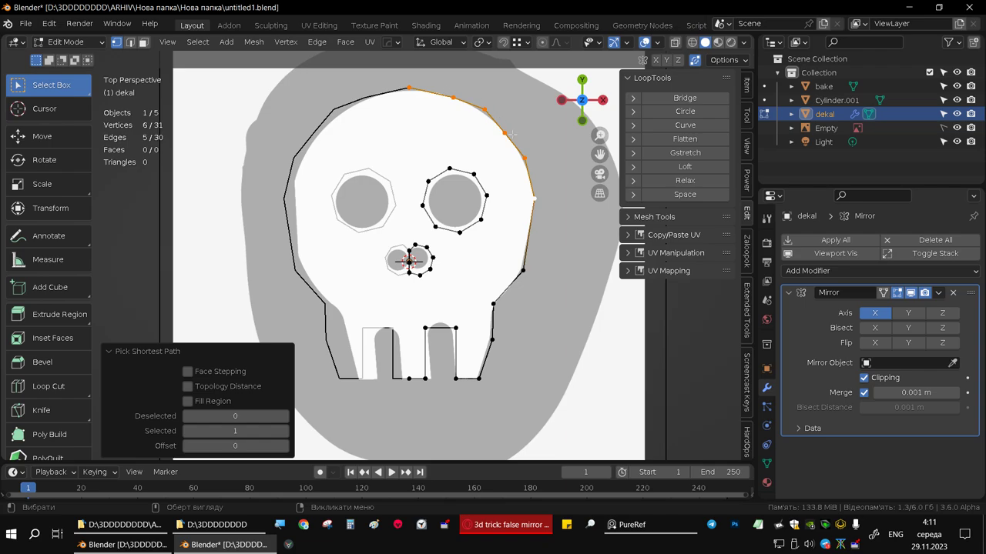
pyautogui.click(697, 195)
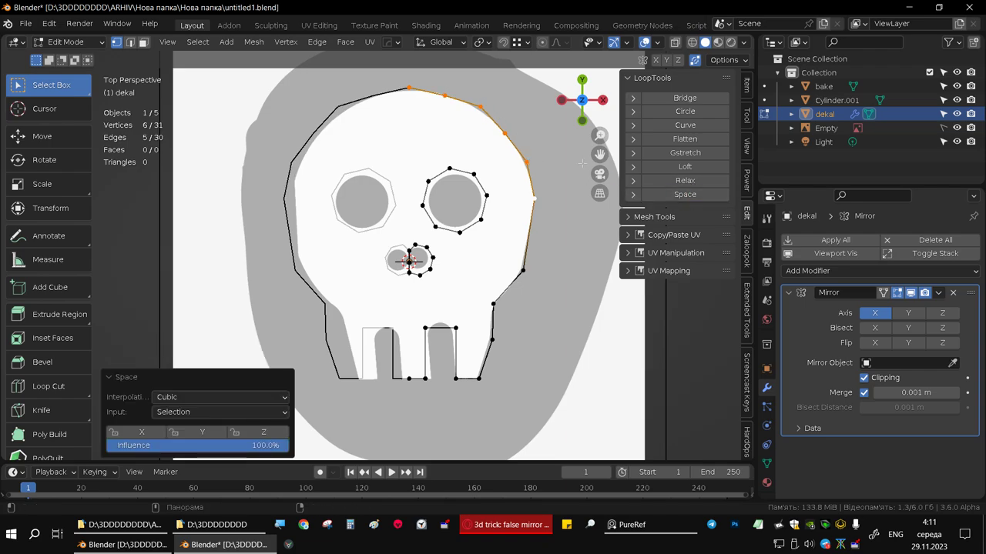
pyautogui.click(686, 184)
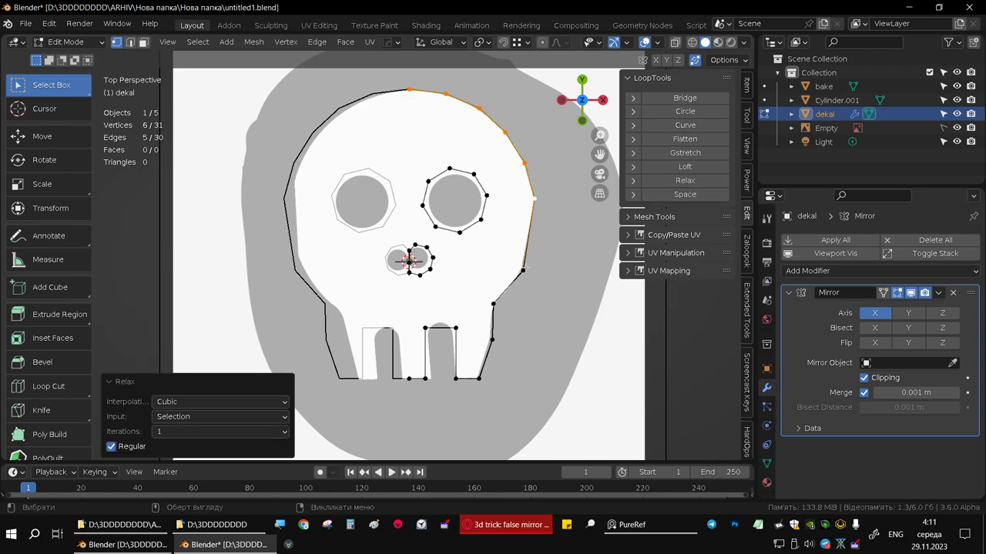
pyautogui.click(494, 303)
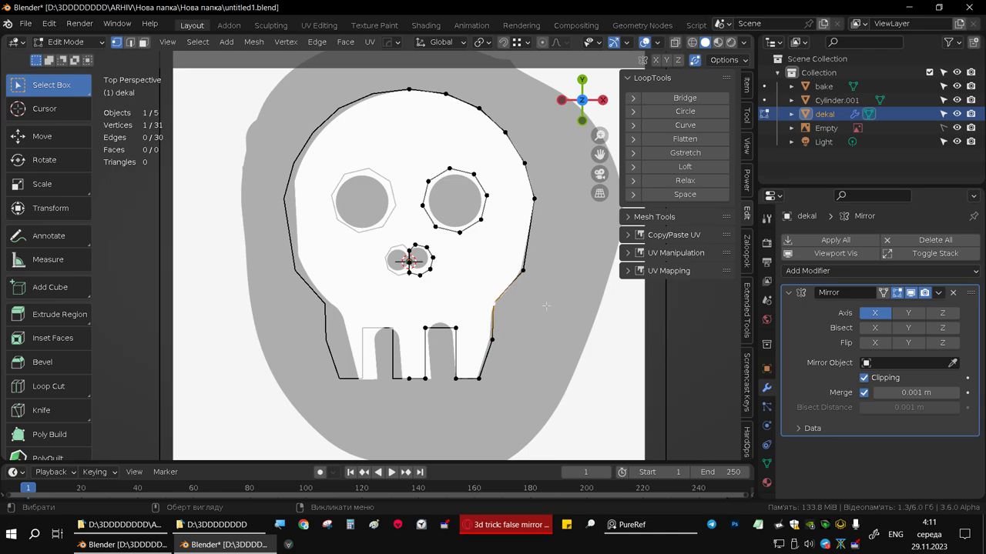
# Nudge the cheek corner vertex slightly right to fit the outline
pyautogui.hotkey('ctrl', 'shift', 'b')
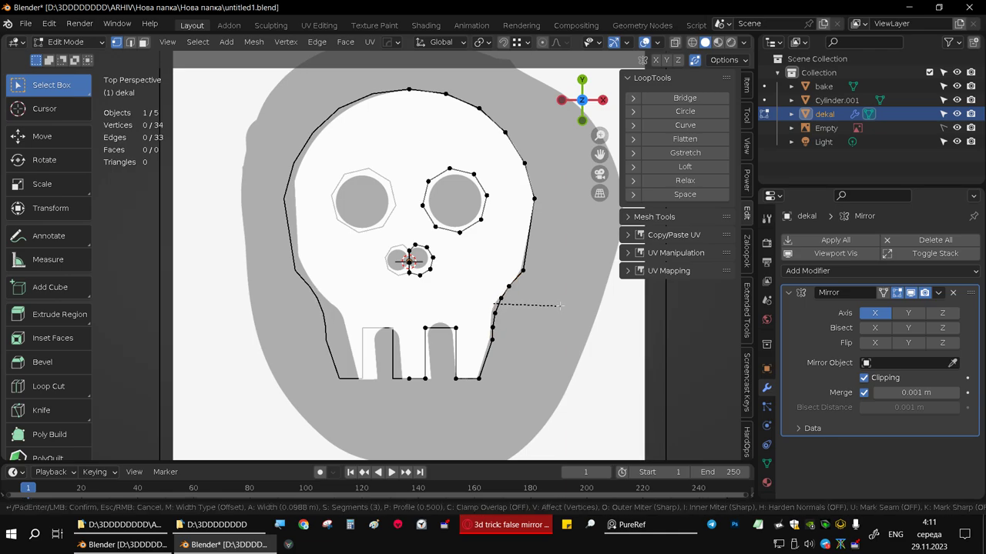
pyautogui.press('Escape')
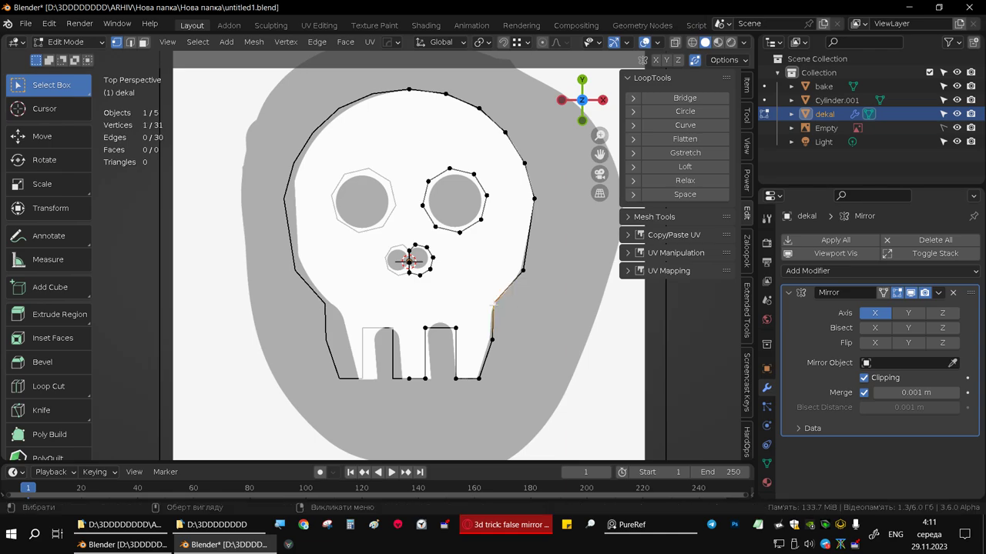
pyautogui.press('g')
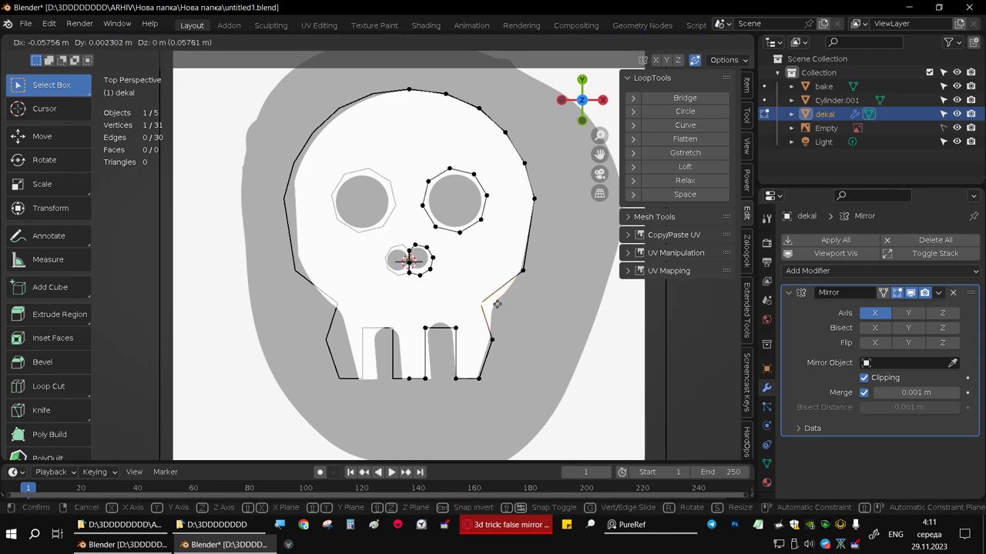
pyautogui.click(508, 305)
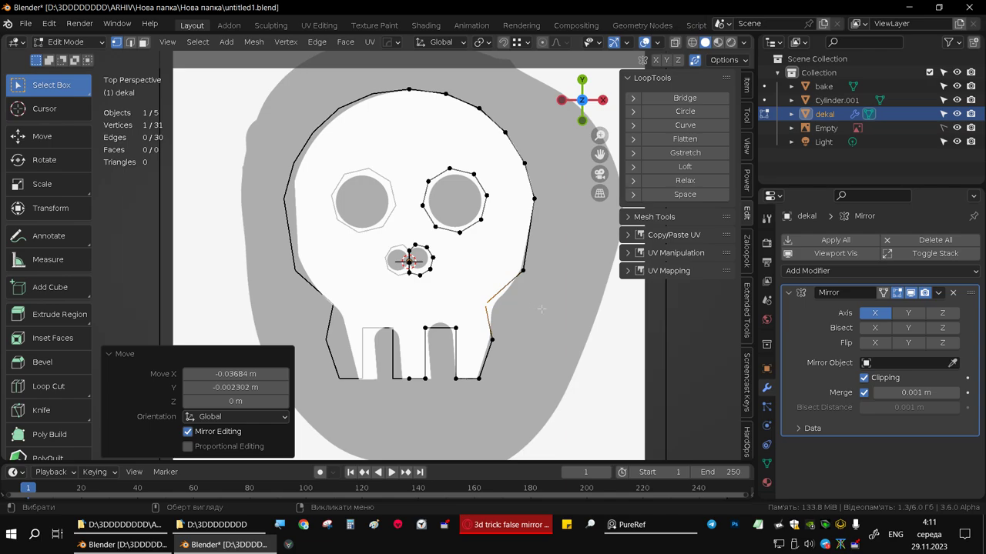
# Bevel the corner vertex into a 0.12 m, three-segment curve
pyautogui.hotkey('ctrl', 'shift', 'b')
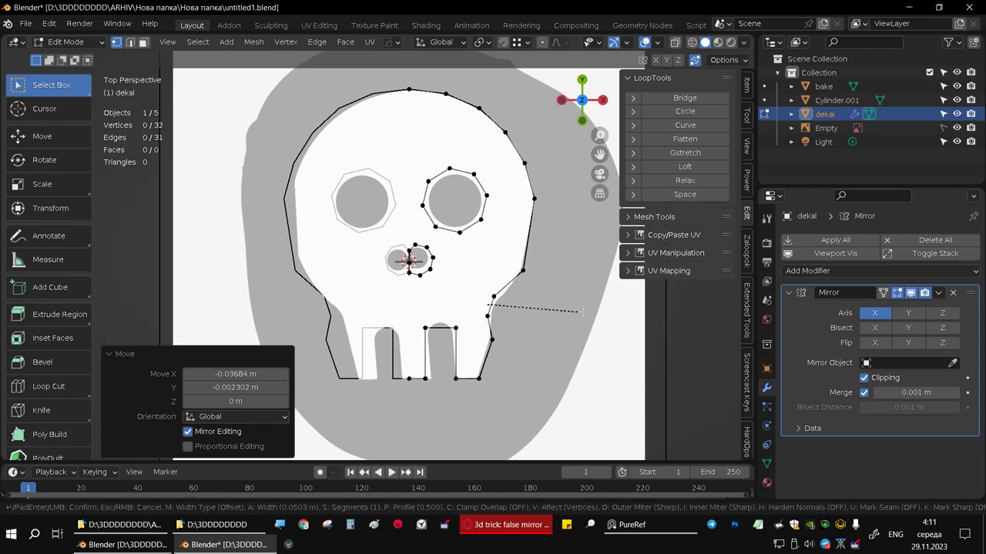
pyautogui.scroll(2, 579, 312)
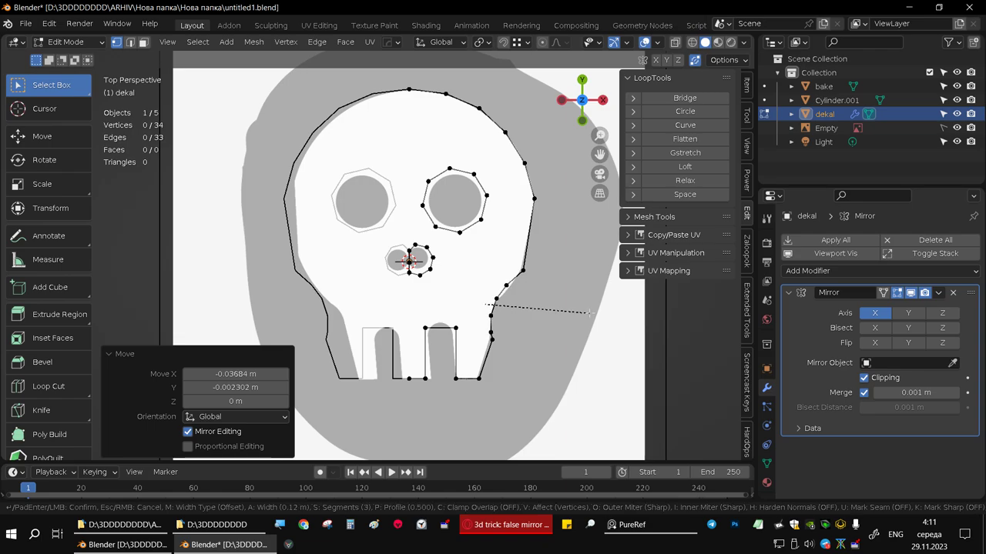
pyautogui.click(589, 312)
pyautogui.scroll(-1, 542, 252)
pyautogui.scroll(-2, 541, 252)
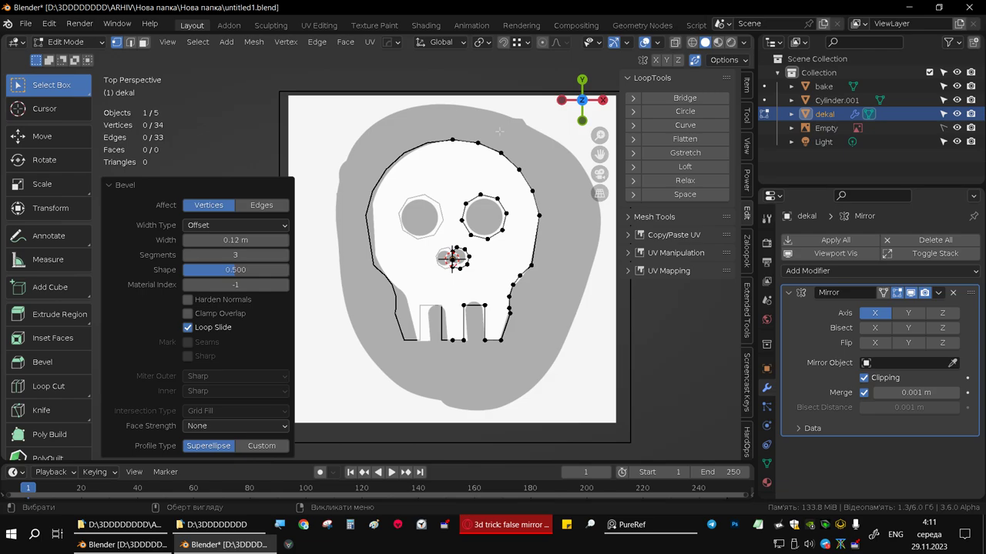
pyautogui.press('Tab')
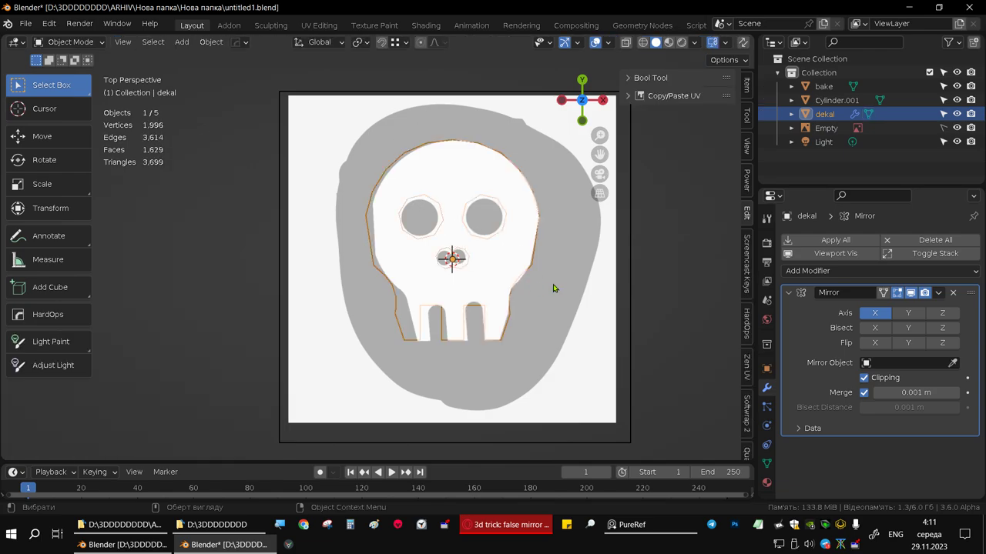
pyautogui.press('Tab')
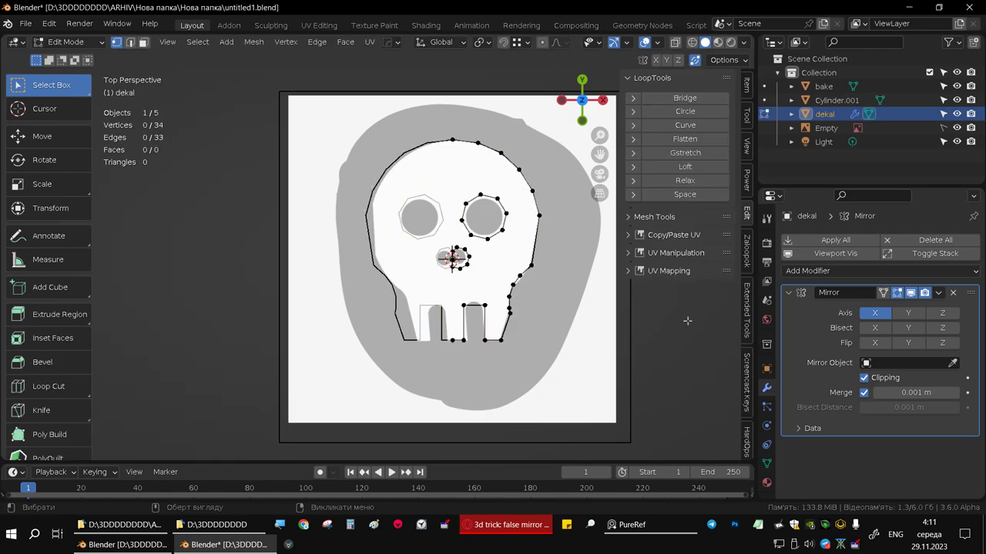
# Toggle the Mirror modifier's On Cage and pick a top corner of the right tooth
pyautogui.click(883, 292)
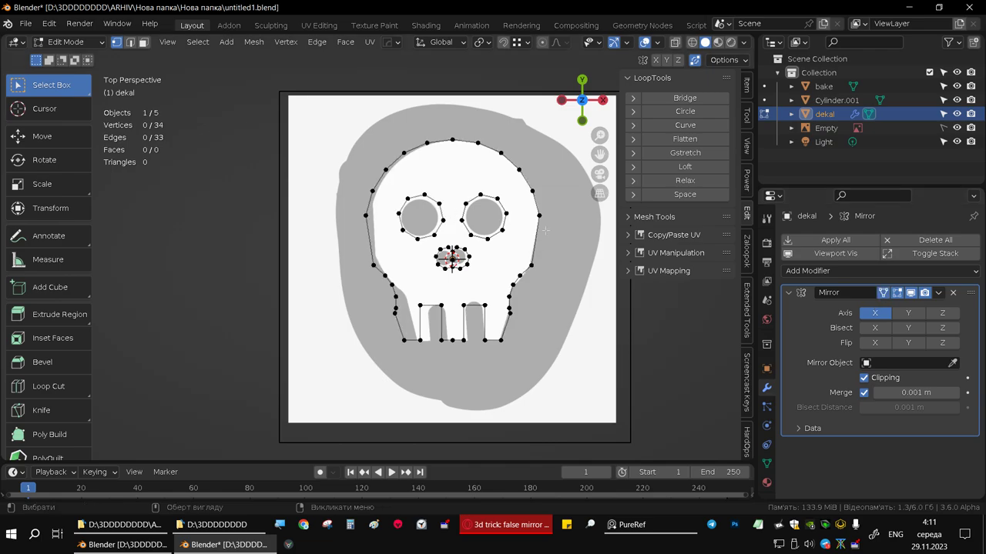
pyautogui.moveTo(600, 154); pyautogui.dragTo(571, 156)
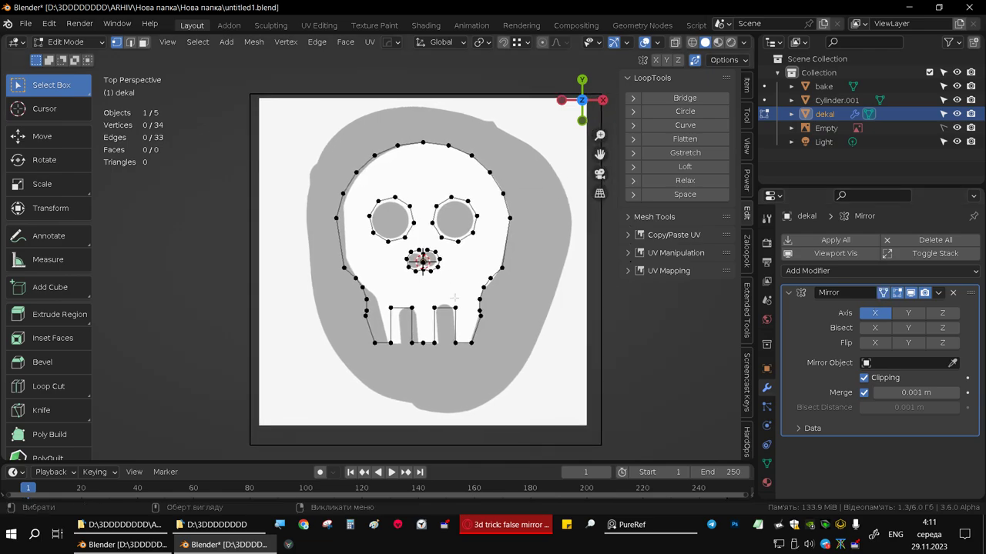
pyautogui.scroll(1, 455, 297)
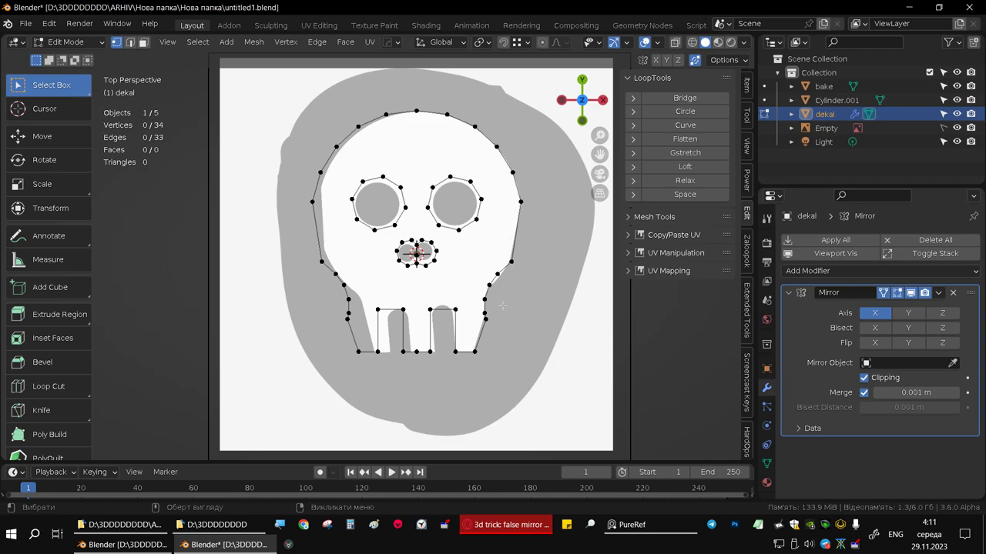
pyautogui.scroll(2, 484, 311)
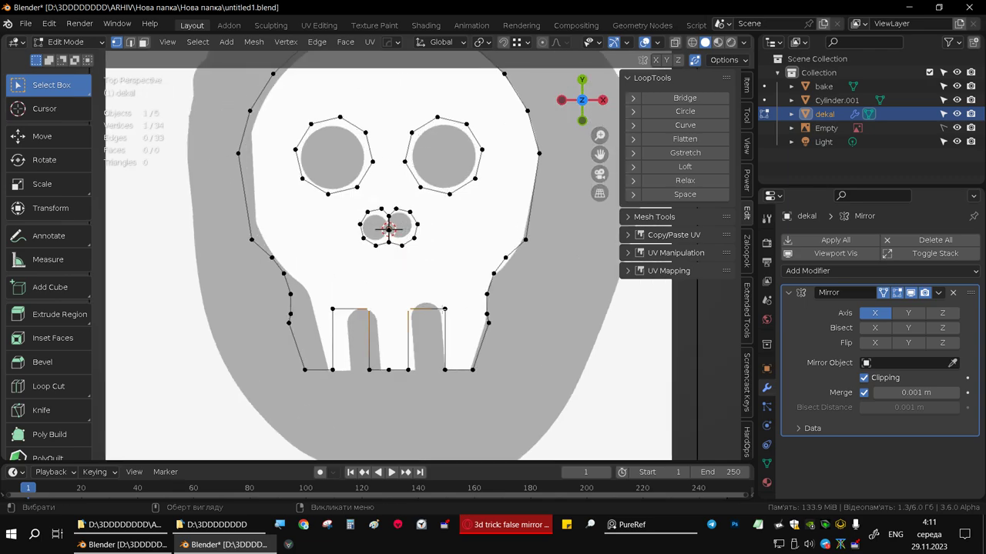
pyautogui.keyDown('ctrl'); pyautogui.click(402, 309); pyautogui.keyUp('ctrl')
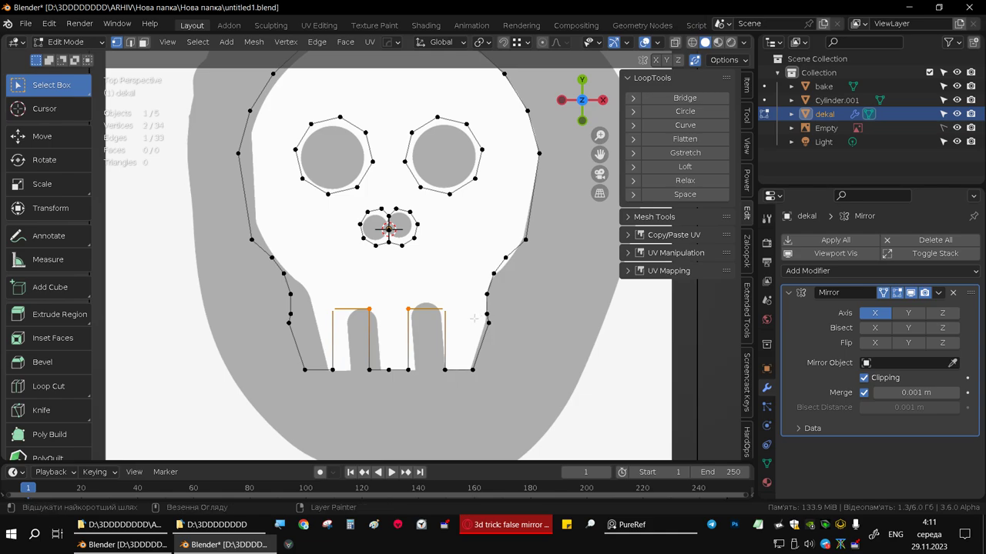
pyautogui.rightClick(409, 296)
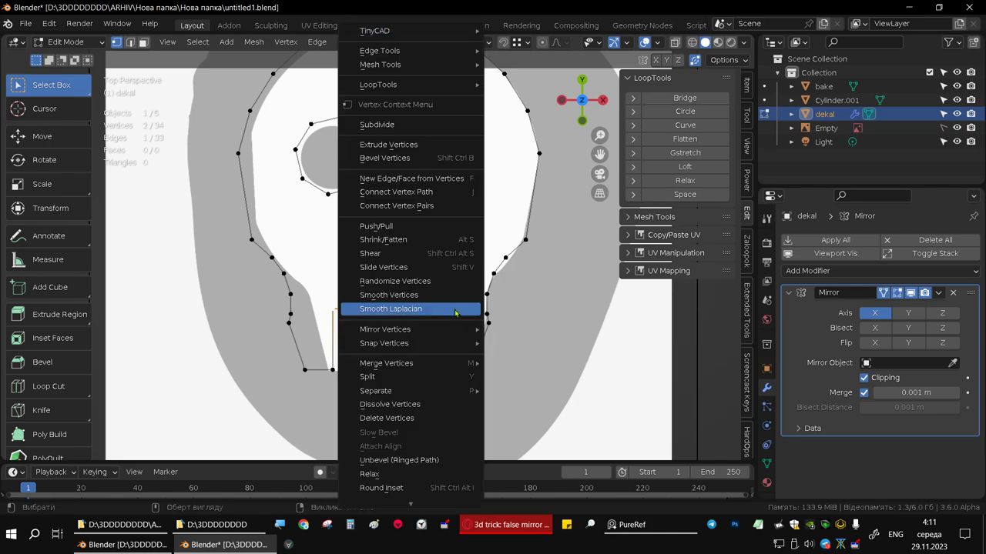
pyautogui.click(884, 293)
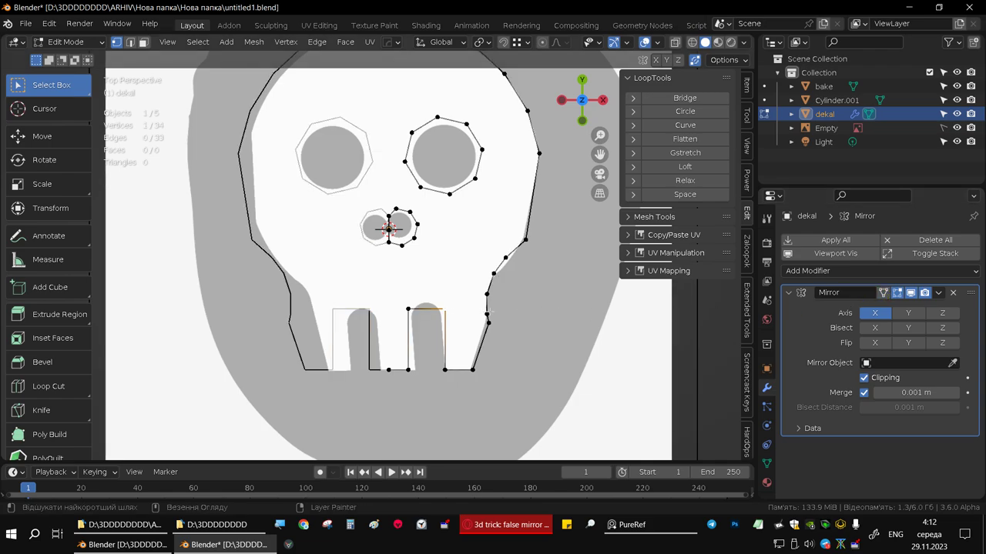
pyautogui.hotkey('ctrl', 'shift', 'b')
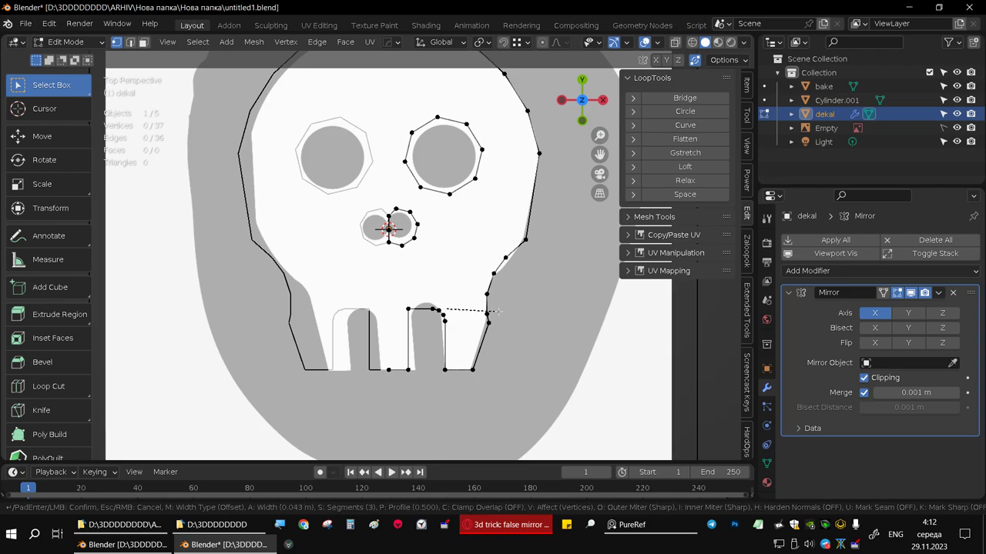
pyautogui.press('Escape')
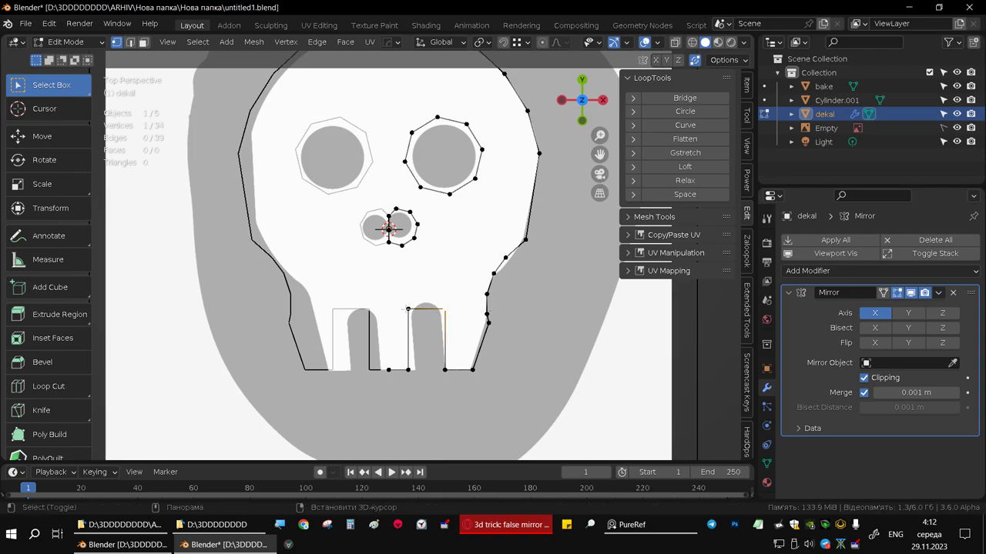
# Bevel both top corners of the right tooth with 2 segments at 0.0504 m
pyautogui.keyDown('shift'); pyautogui.click(408, 309); pyautogui.keyUp('shift')
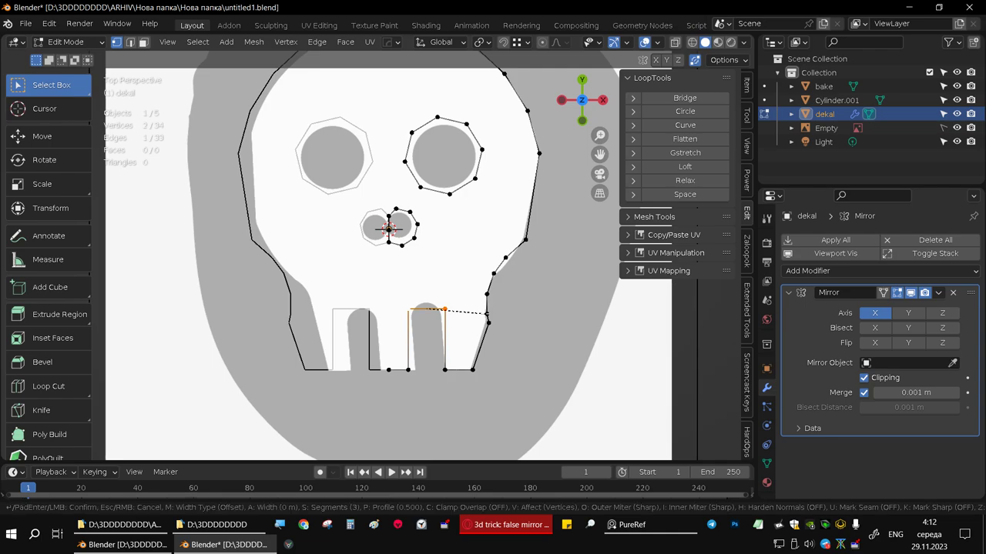
pyautogui.hotkey('ctrl', 'b')
pyautogui.scroll(-2, 490, 315)
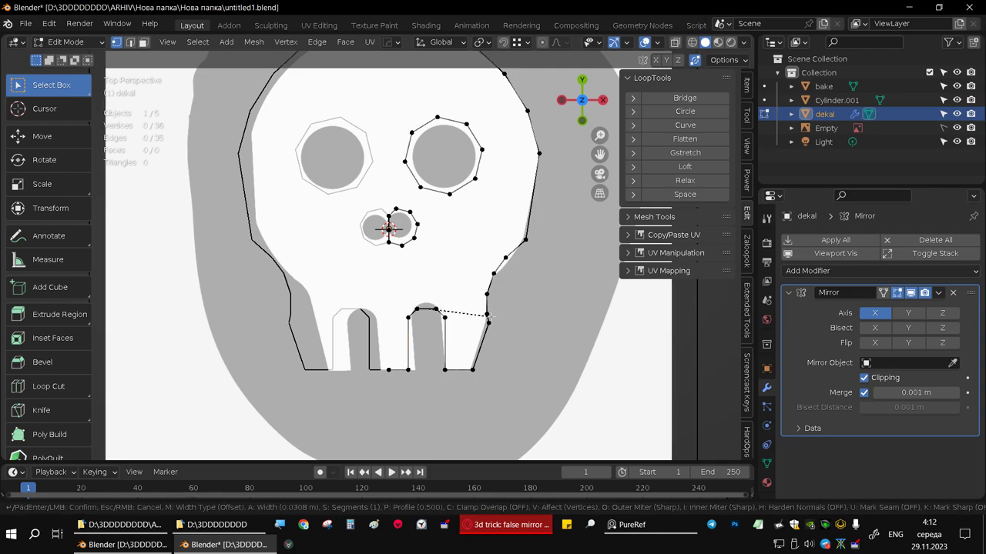
pyautogui.scroll(1, 490, 316)
pyautogui.click(490, 316)
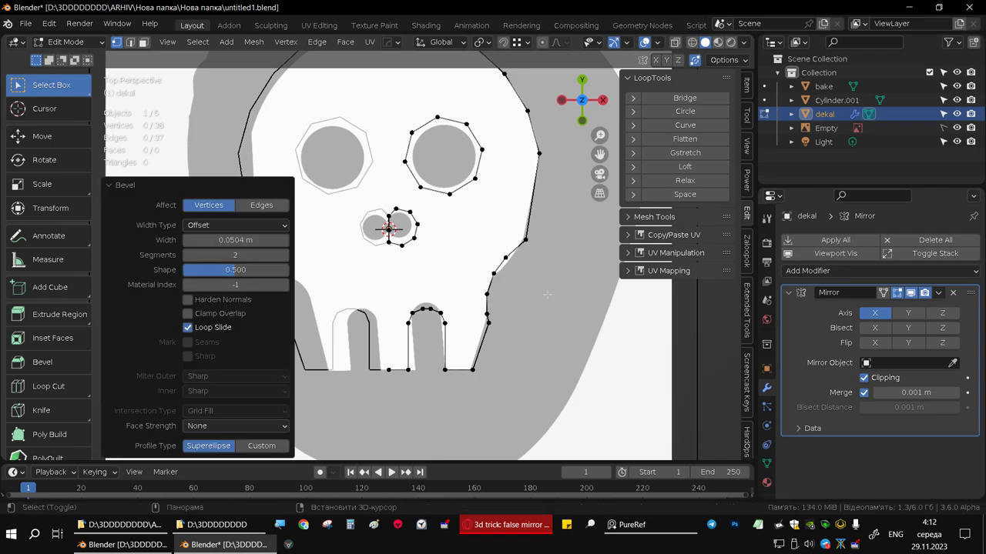
# Box-select the right eye loop and vertex-bevel it into a rounder ring
pyautogui.moveTo(387, 113); pyautogui.dragTo(501, 196)
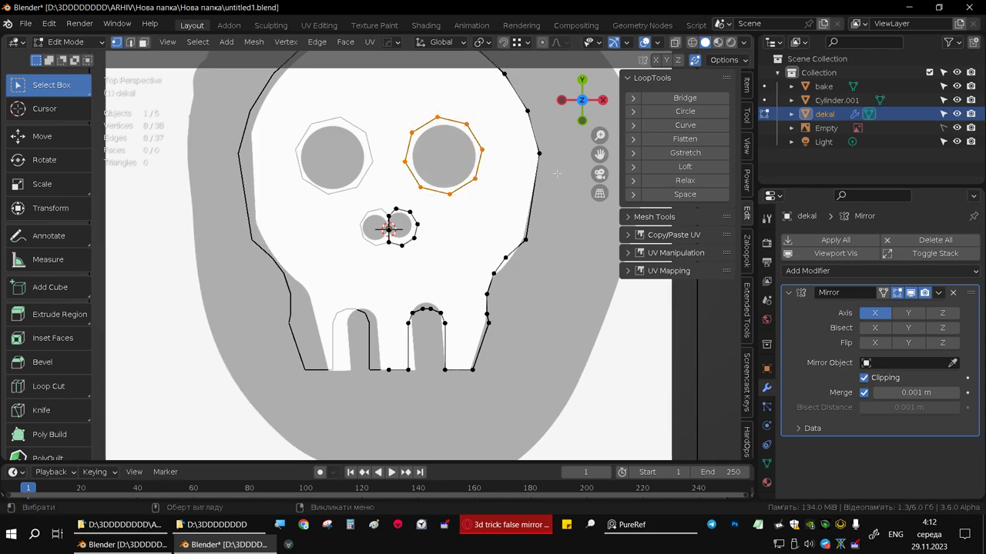
pyautogui.hotkey('ctrl', 'shift', 'b')
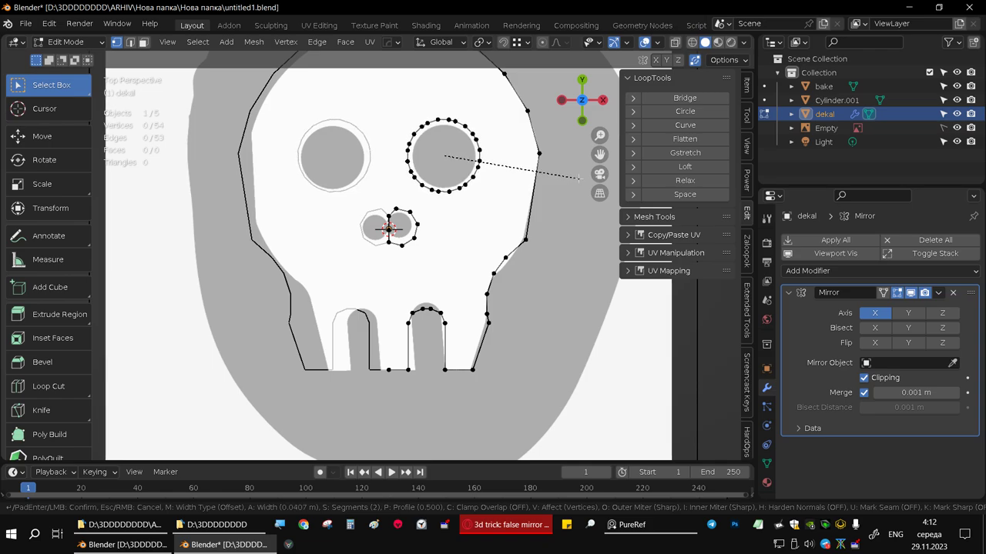
pyautogui.click(573, 178)
# Round the nostril loop with a 0.0178 m, 2-segment vertex bevel, then zoom out
pyautogui.keyDown('shift'); pyautogui.moveTo(573, 178); pyautogui.dragTo(586, 186, button='middle'); pyautogui.keyUp('shift')
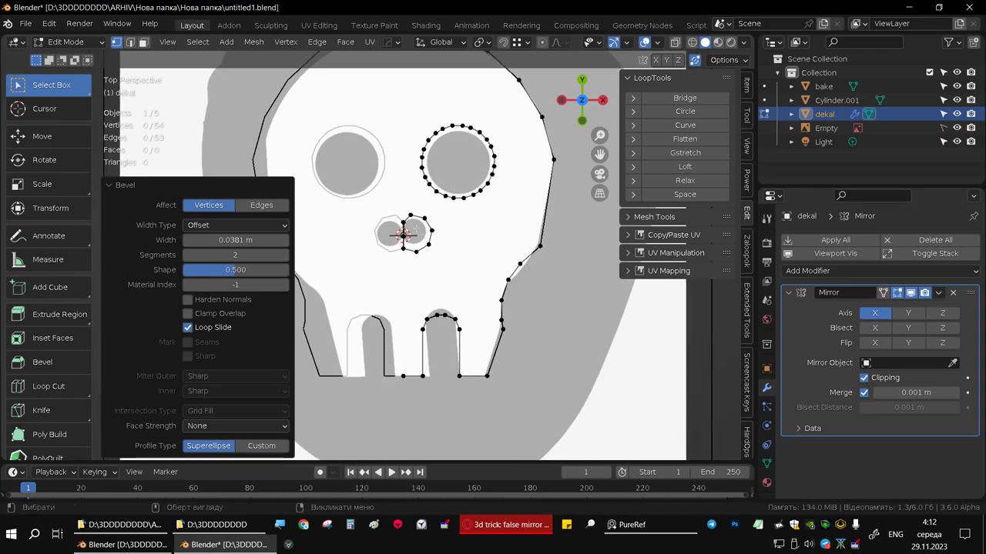
pyautogui.moveTo(402, 206); pyautogui.dragTo(443, 256)
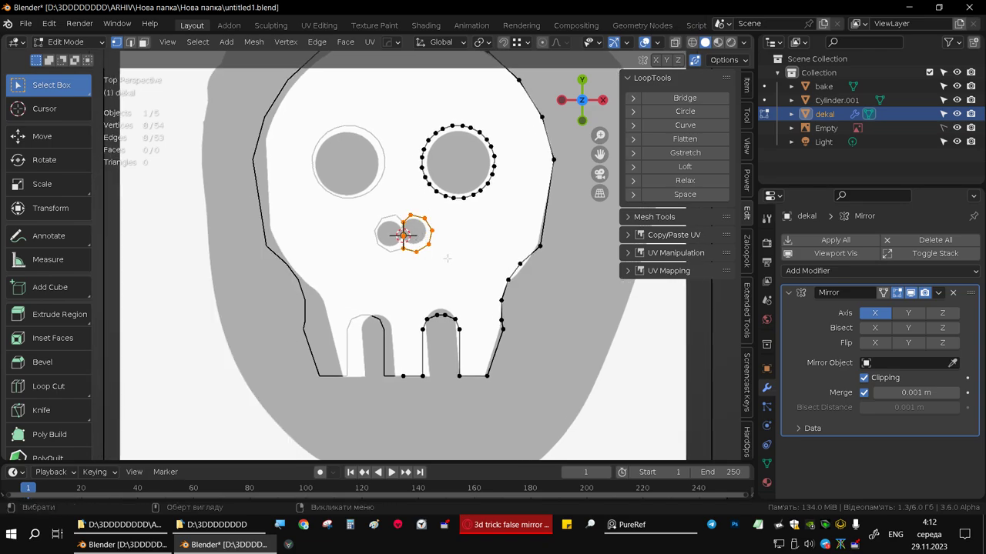
pyautogui.hotkey('ctrl', 'shift', 'b')
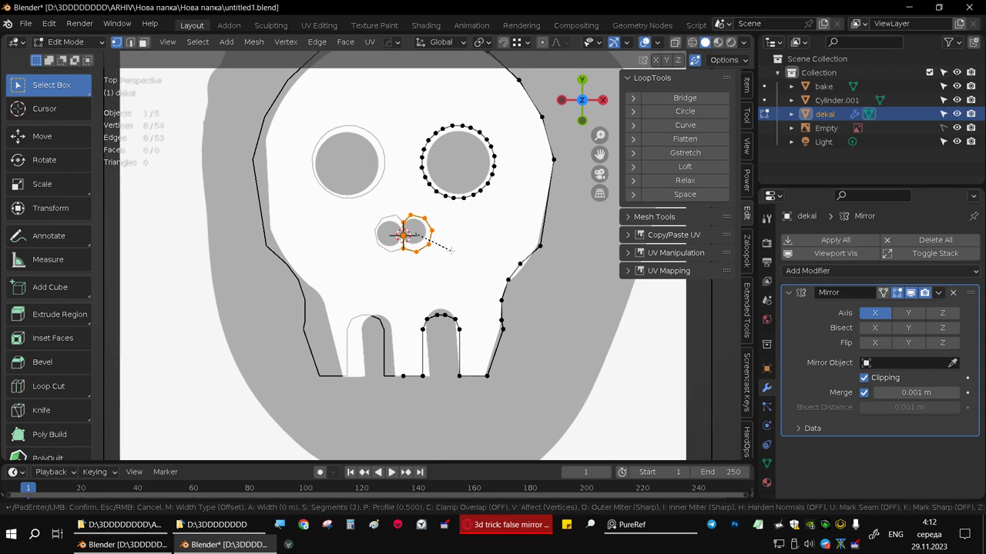
pyautogui.click(465, 239)
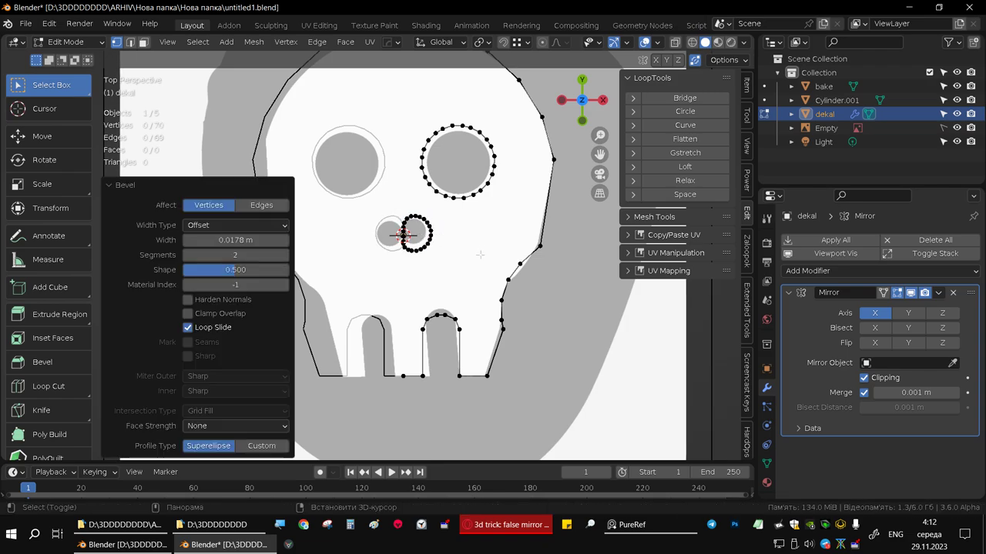
pyautogui.click(466, 238)
pyautogui.scroll(-1, 431, 208)
pyautogui.scroll(-1, 415, 184)
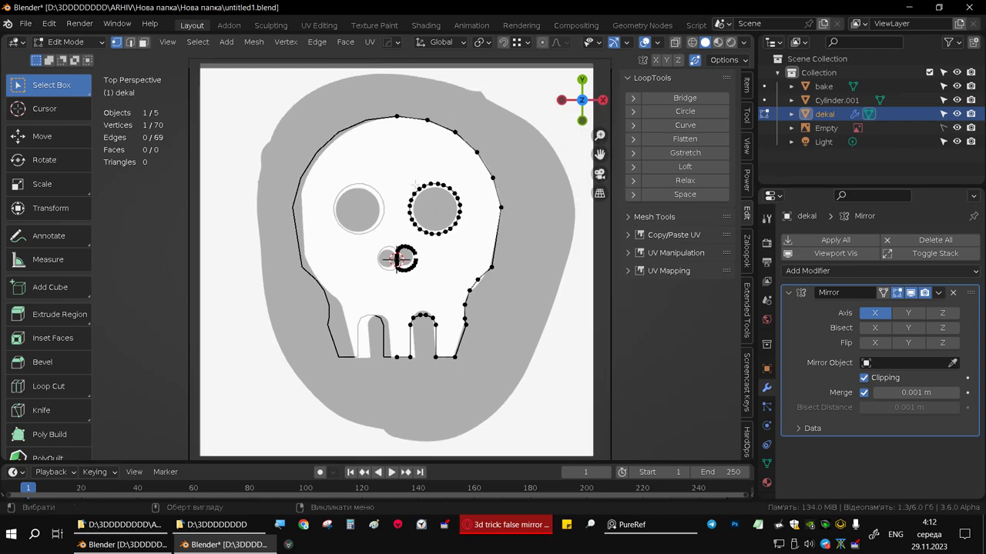
# Vertex-bevel the shortest-path selection down the skull's right outline, bringing the mesh to 84 vertices
pyautogui.keyDown('ctrl'); pyautogui.click(492, 266); pyautogui.keyUp('ctrl')
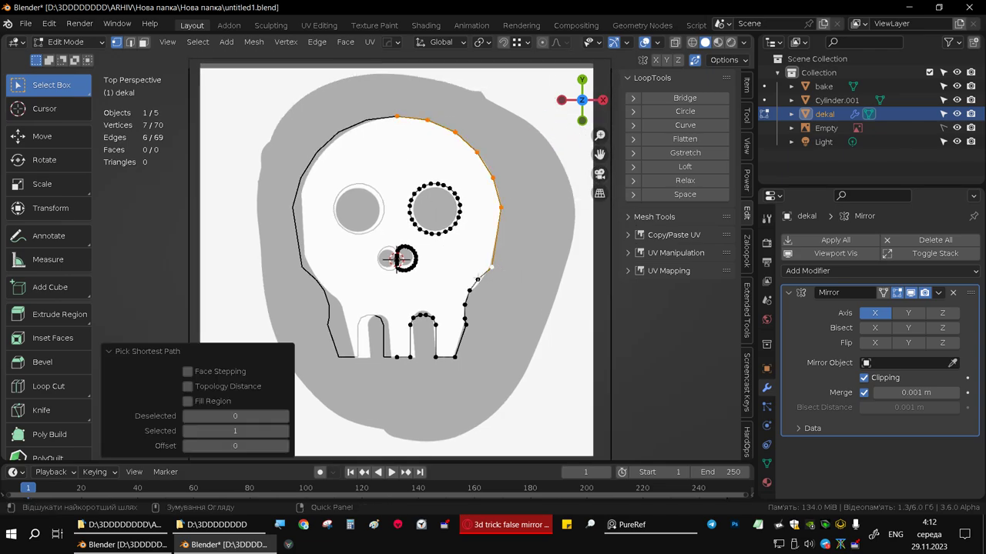
pyautogui.keyDown('ctrl'); pyautogui.click(477, 279); pyautogui.keyUp('ctrl')
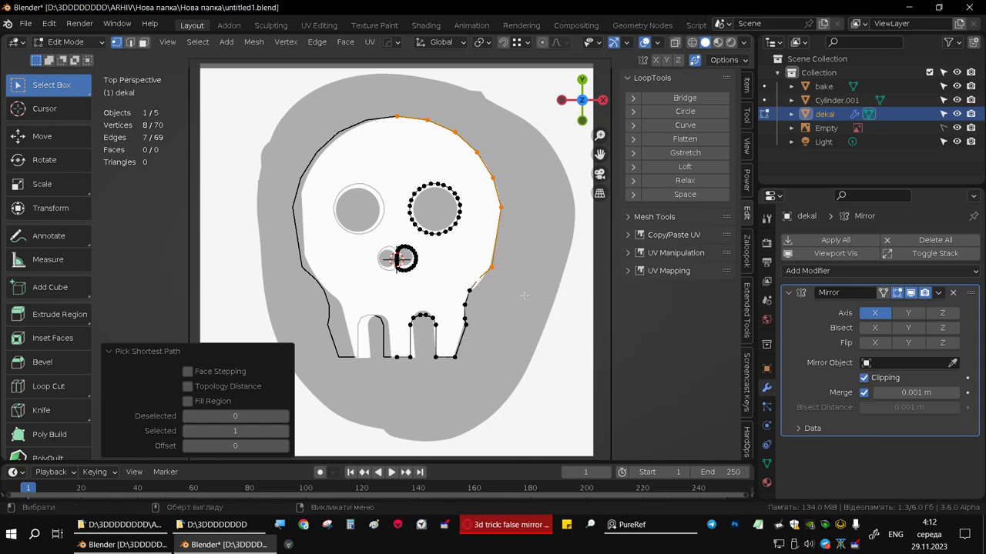
pyautogui.hotkey('ctrl', 'shift', 'b')
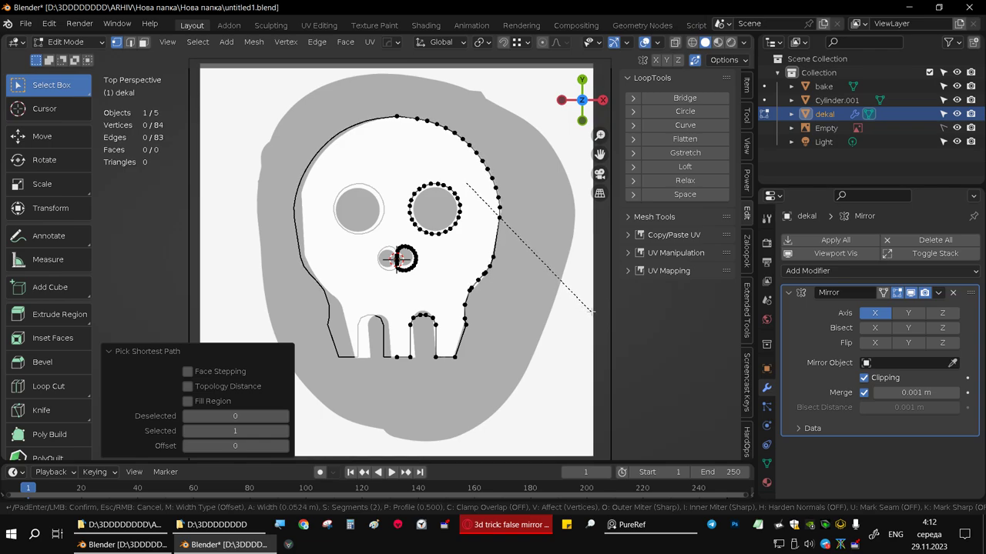
pyautogui.click(588, 306)
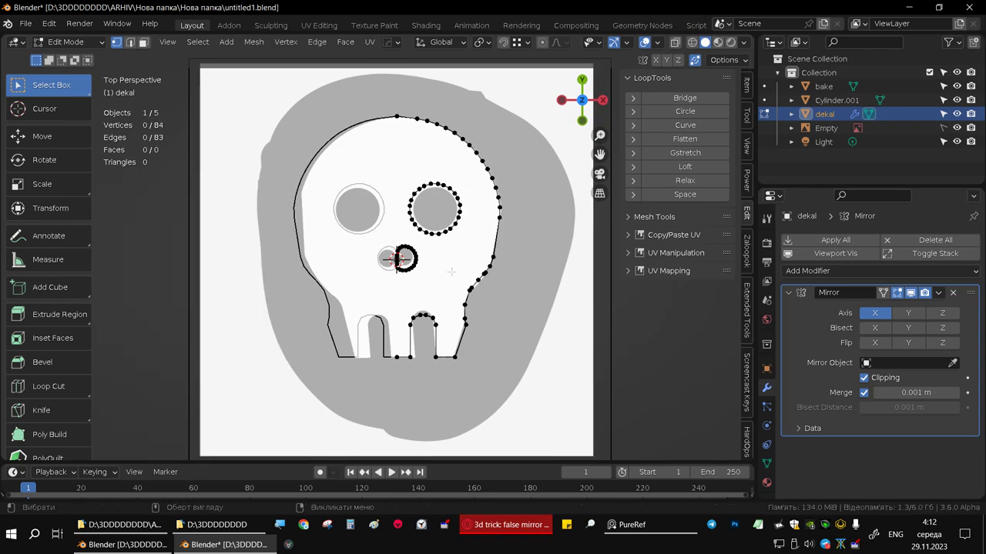
pyautogui.scroll(-3, 455, 274)
pyautogui.scroll(3, 460, 273)
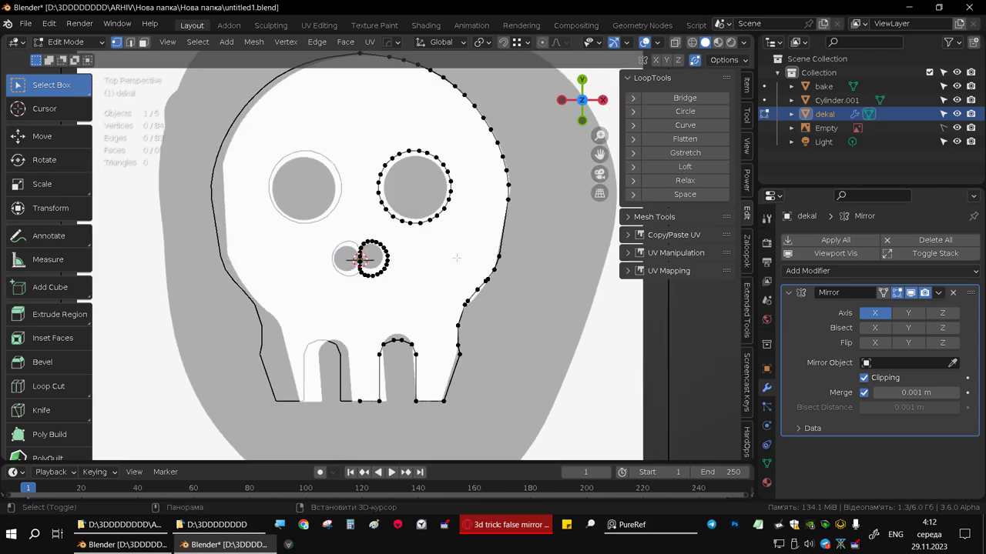
pyautogui.scroll(2, 456, 256)
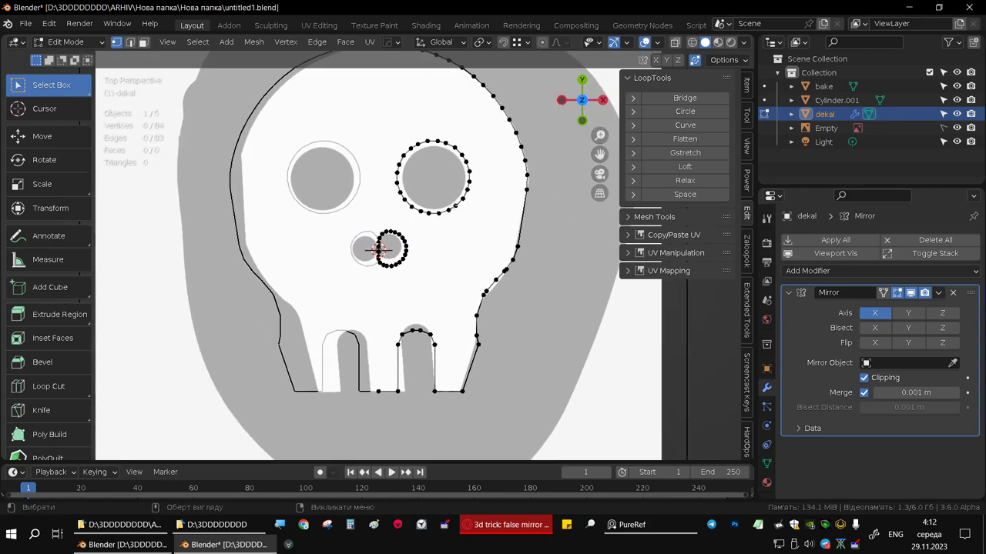
pyautogui.keyDown('alt'); pyautogui.click(456, 205); pyautogui.keyUp('alt')
# Fill the 24-vertex right eye loop with one face and orbit to inspect it
pyautogui.moveTo(484, 206)
pyautogui.mouseDown(button='middle')
pyautogui.moveTo(474, 174)
pyautogui.moveTo(478, 209)
pyautogui.mouseUp(button='middle')
pyautogui.press('f')
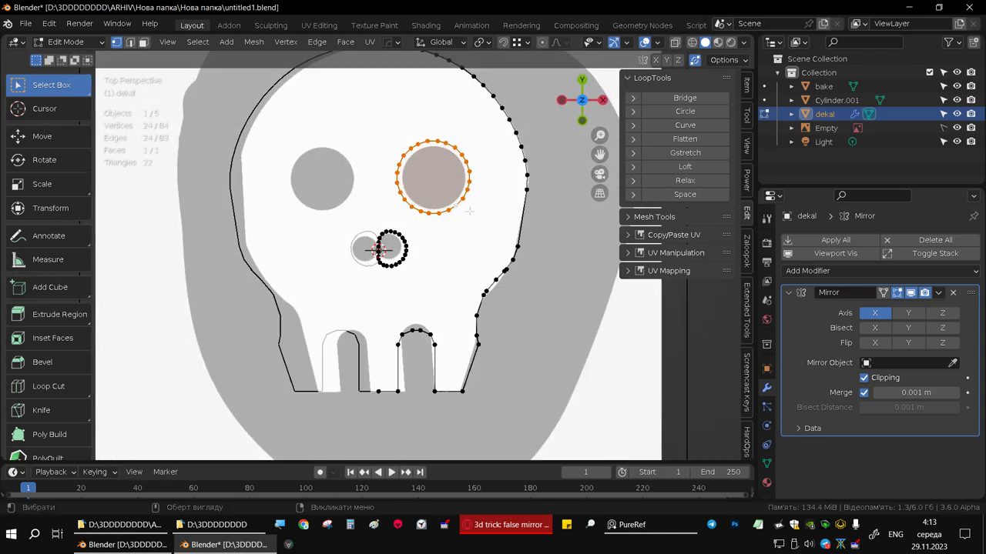
pyautogui.moveTo(462, 218); pyautogui.dragTo(449, 150, button='middle')
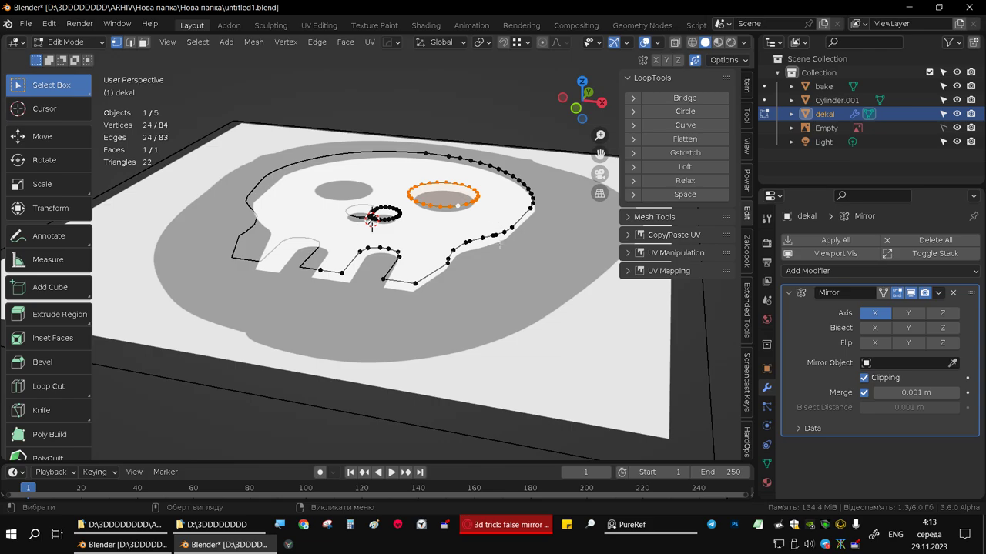
pyautogui.moveTo(500, 245)
pyautogui.mouseDown(button='middle')
pyautogui.moveTo(473, 291)
pyautogui.moveTo(502, 274)
pyautogui.mouseUp(button='middle')
# Select the whole linked half-skull outline, fill it with a face, and return to top view
pyautogui.click(509, 273)
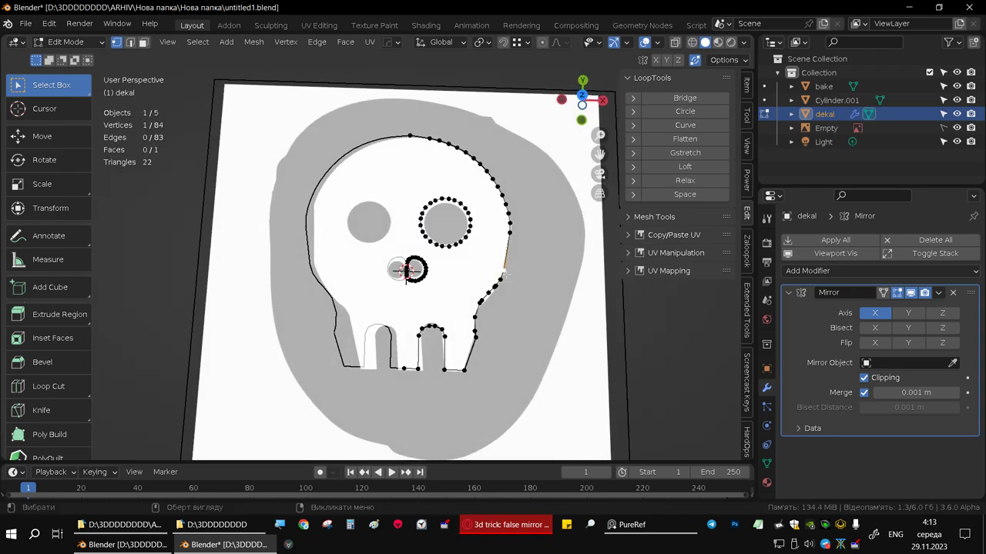
pyautogui.hotkey('ctrl', 'l')
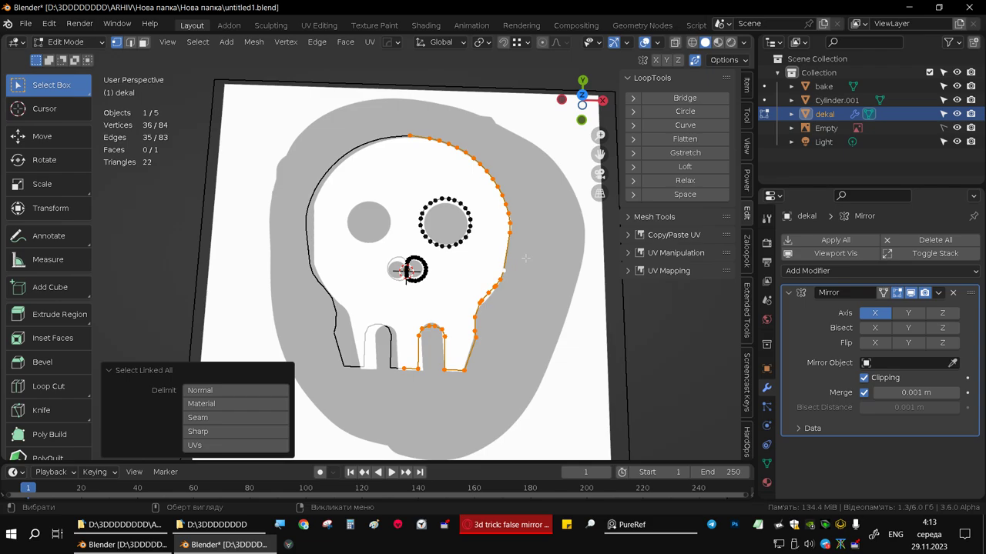
pyautogui.press('f')
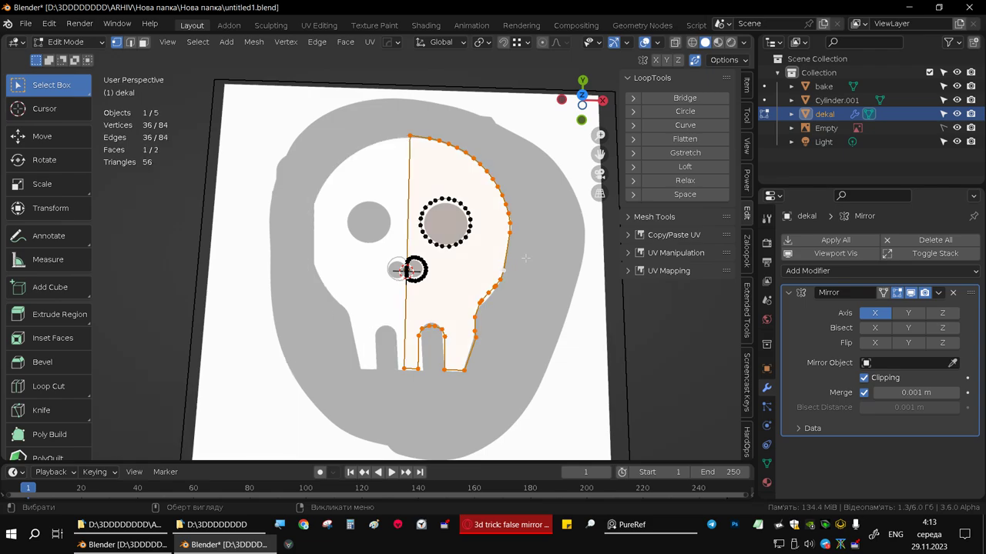
pyautogui.moveTo(523, 260); pyautogui.dragTo(472, 231, button='middle')
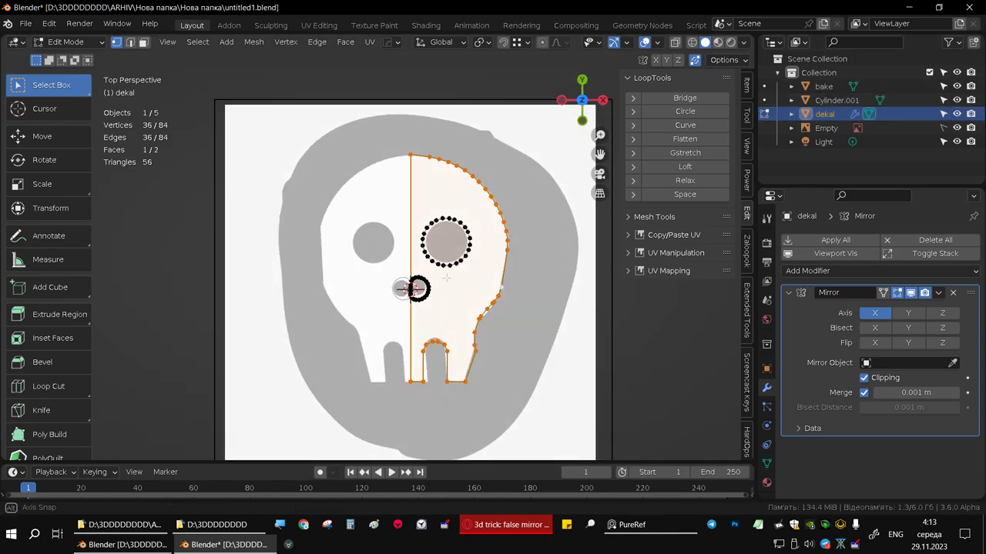
pyautogui.press('KP_7')
# Preview the mirrored skull, then duplicate the filled right-eye circle with Shift+D
pyautogui.press('Tab')
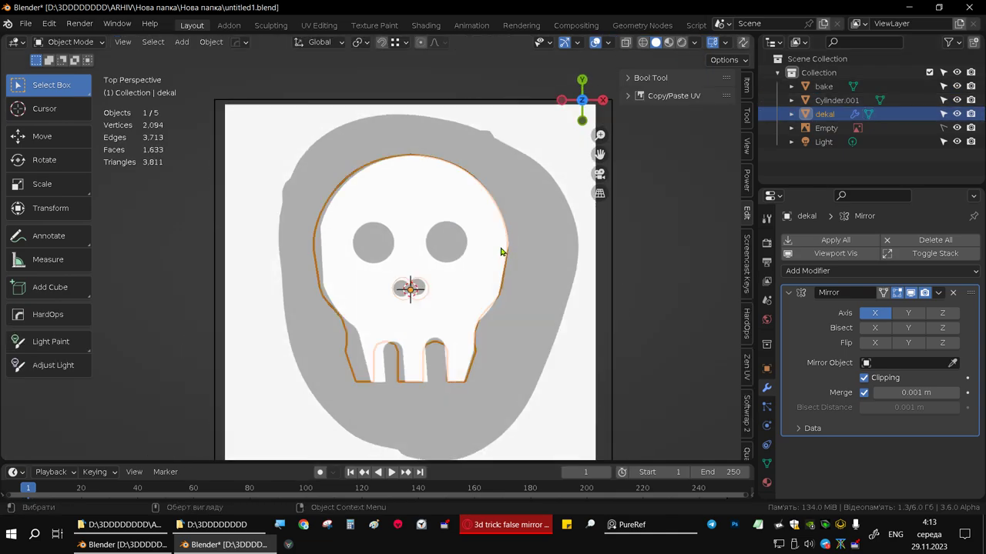
pyautogui.press('Tab')
pyautogui.moveTo(418, 214); pyautogui.dragTo(482, 269)
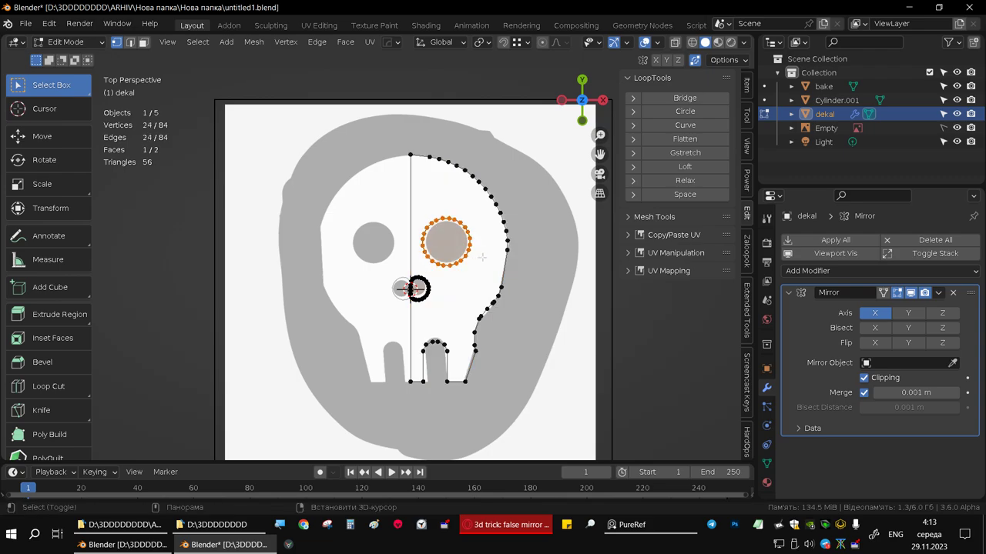
pyautogui.hotkey('shift', 'd')
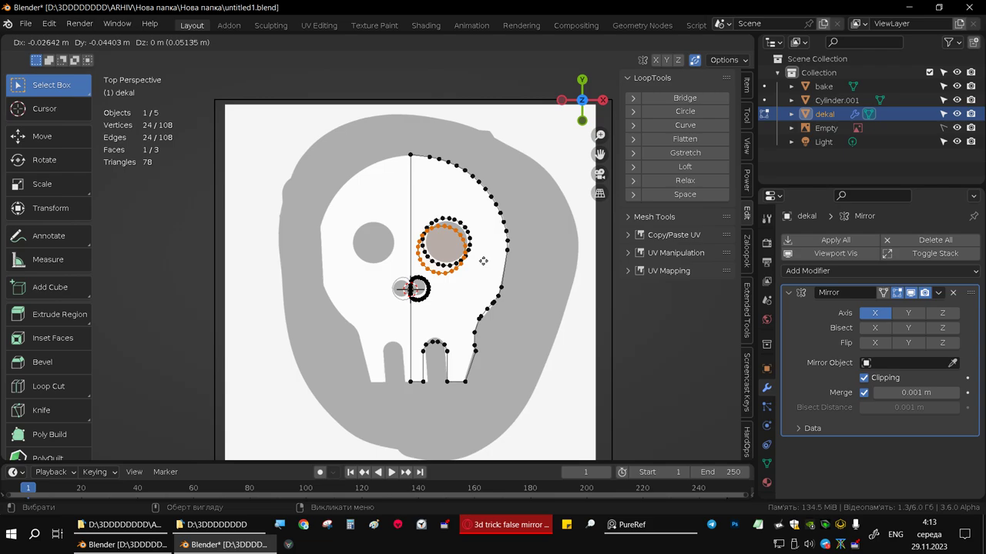
# Move the duplicated circle up-right of the skull and delete half its vertices, leaving an open arc
pyautogui.press('Escape')
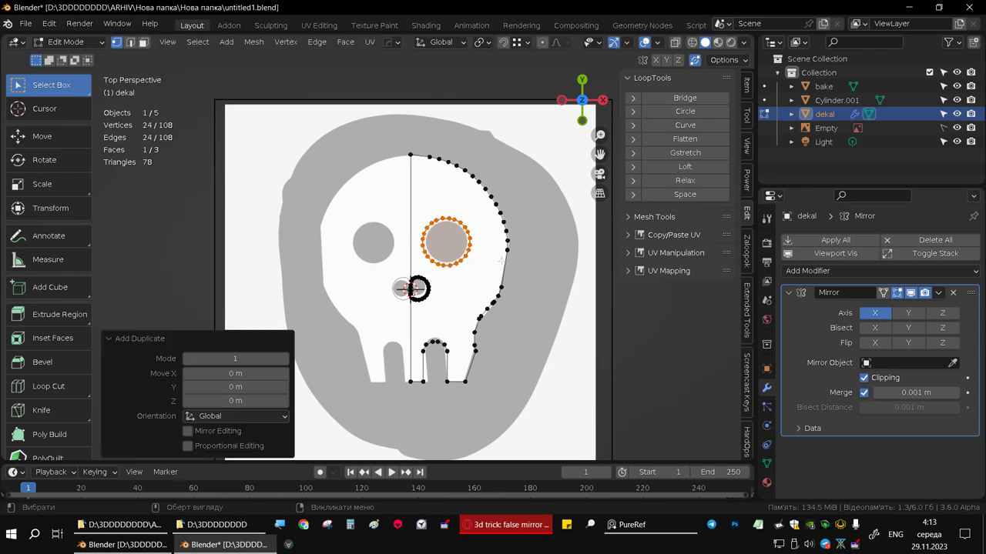
pyautogui.press('g')
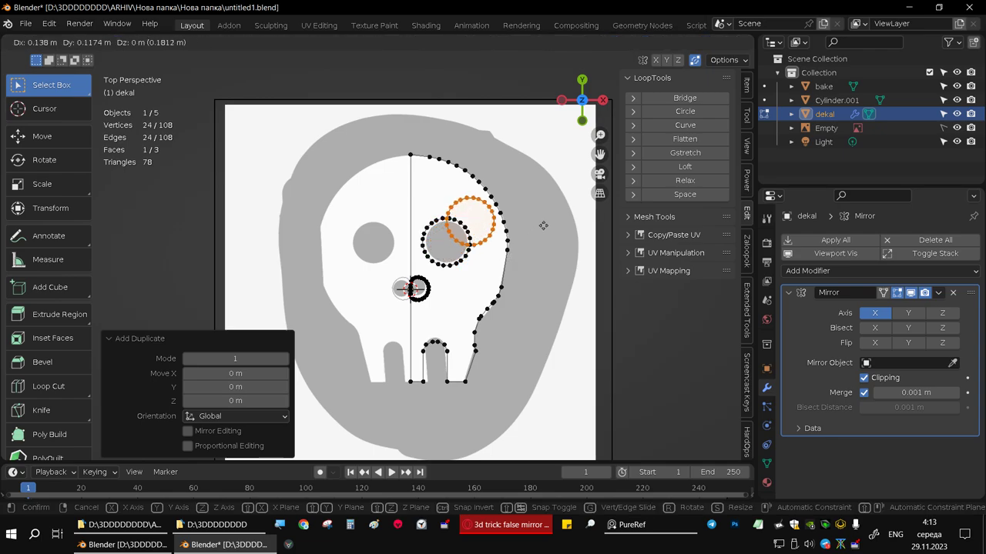
pyautogui.click(536, 155)
pyautogui.scroll(1, 536, 155)
pyautogui.scroll(3, 536, 155)
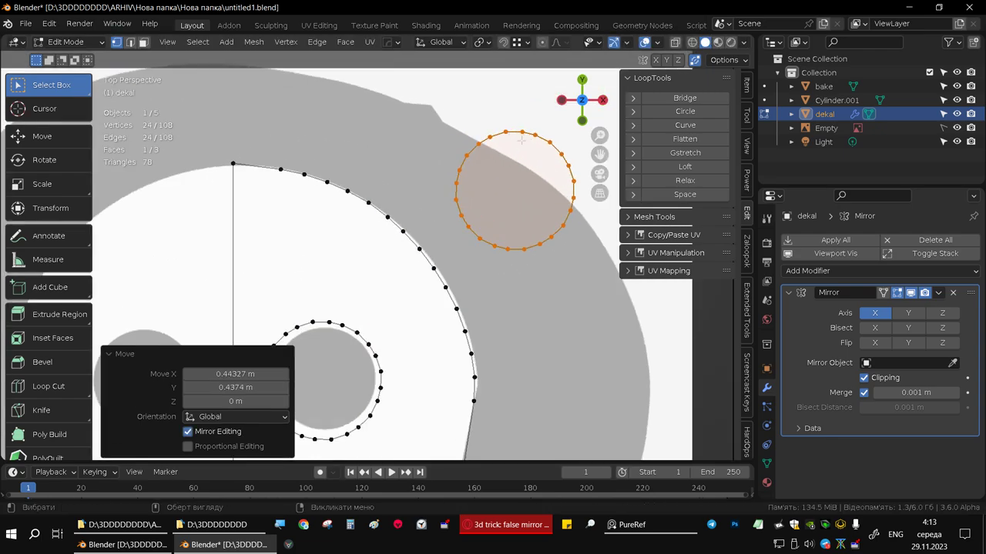
pyautogui.moveTo(437, 109)
pyautogui.mouseDown()
pyautogui.moveTo(506, 231)
pyautogui.moveTo(511, 263)
pyautogui.mouseUp()
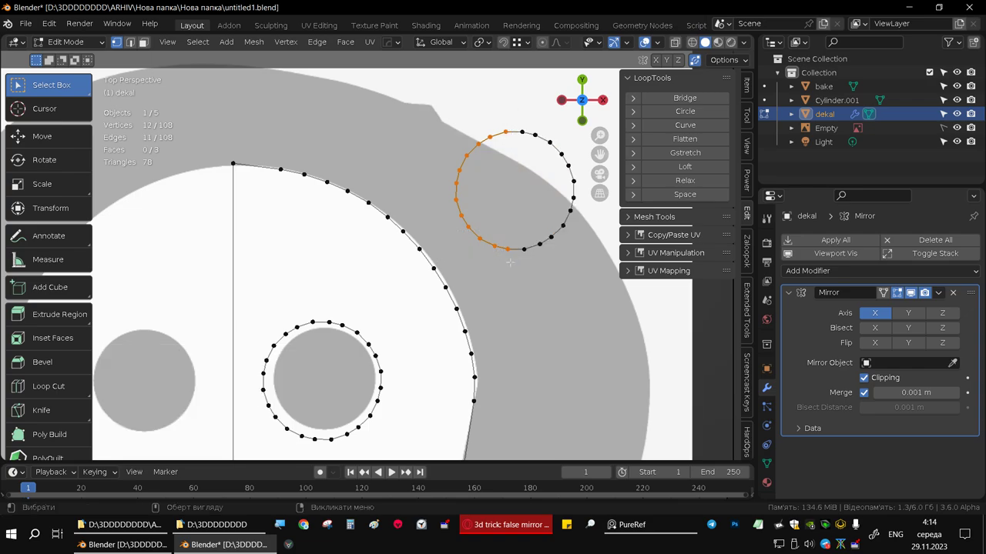
pyautogui.press('x')
pyautogui.click(480, 264)
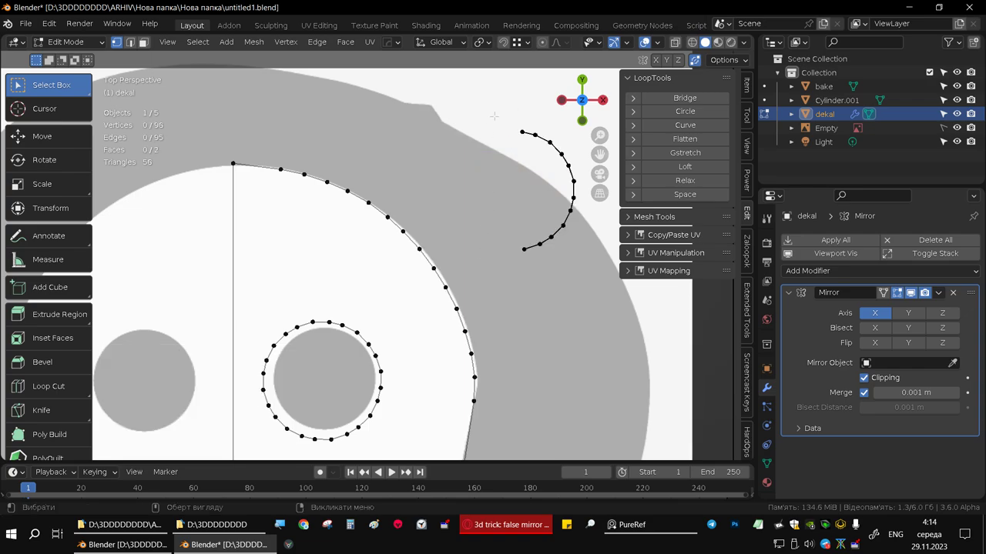
# Scale up the remaining 12-vertex arc
pyautogui.moveTo(494, 117); pyautogui.dragTo(578, 300)
pyautogui.scroll(-4, 481, 270)
pyautogui.scroll(-1, 480, 271)
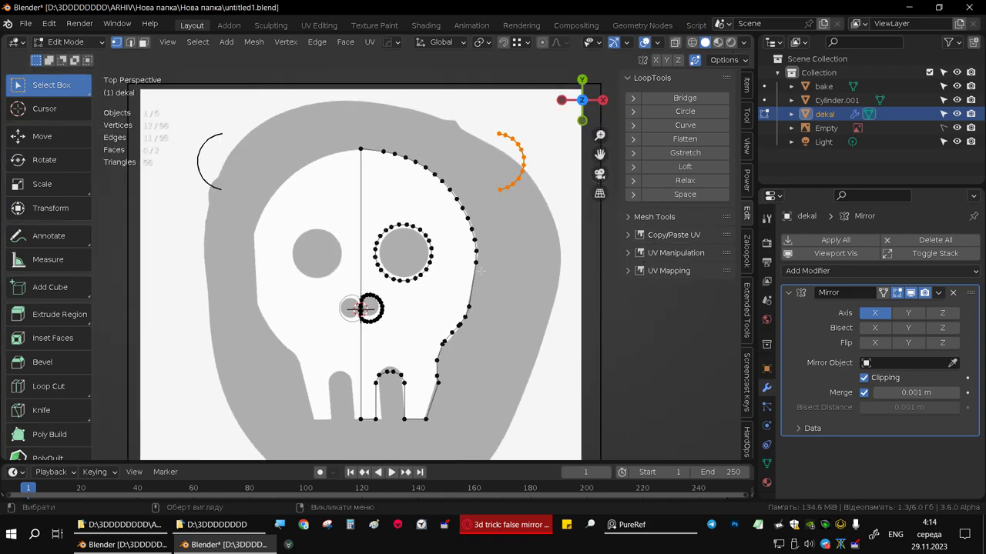
pyautogui.press('s')
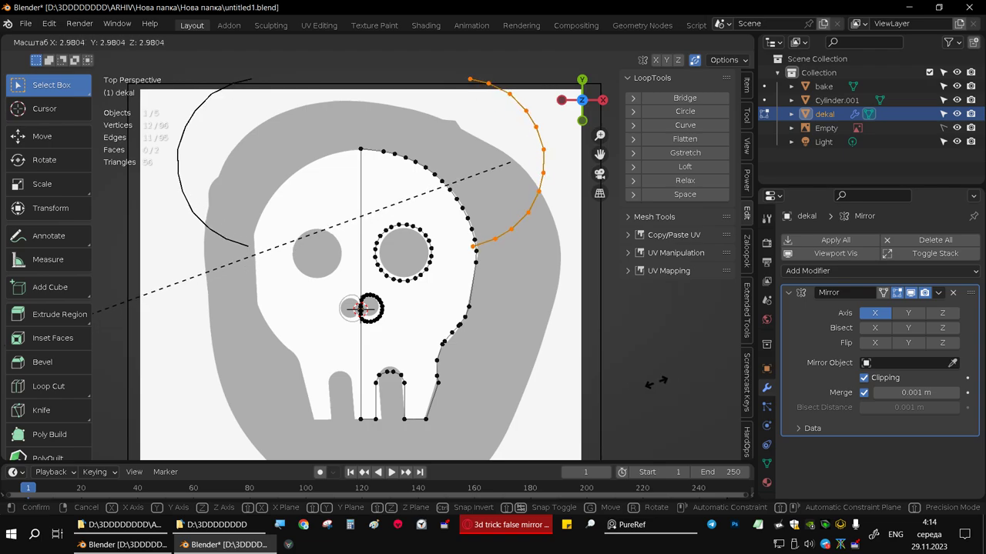
pyautogui.click(577, 297)
pyautogui.scroll(1, 577, 298)
pyautogui.scroll(-1, 577, 298)
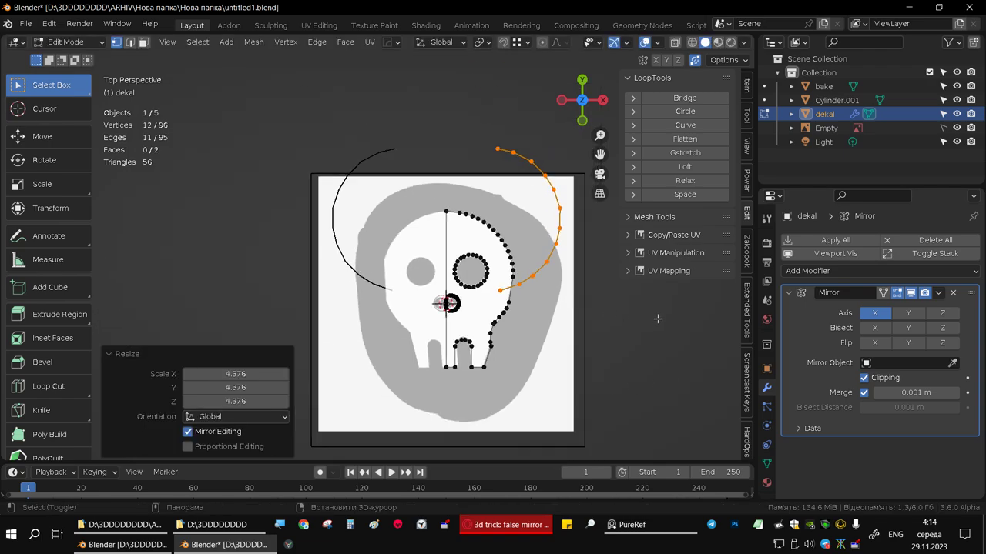
pyautogui.scroll(-1, 577, 297)
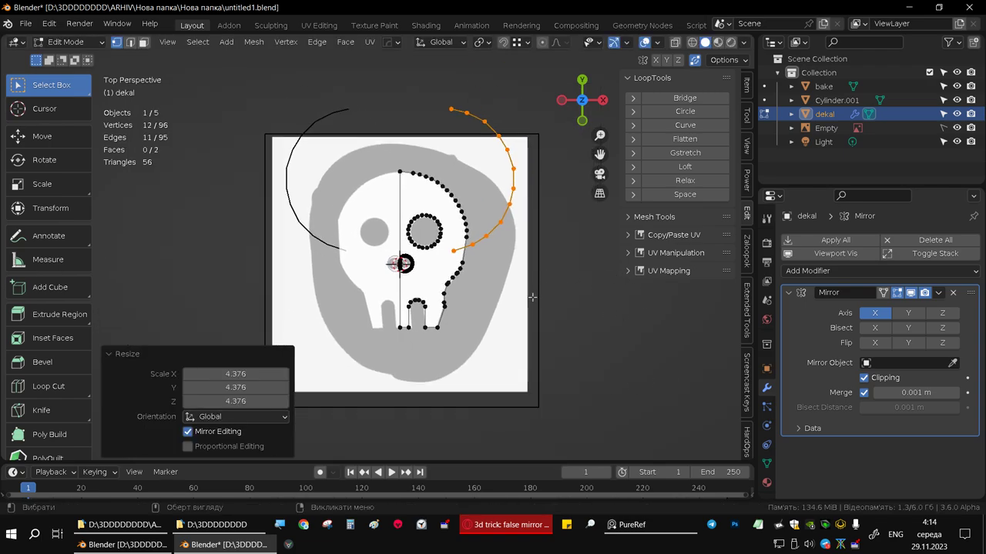
# Move and resize the arc so it traces the grey border around the skull
pyautogui.press('g')
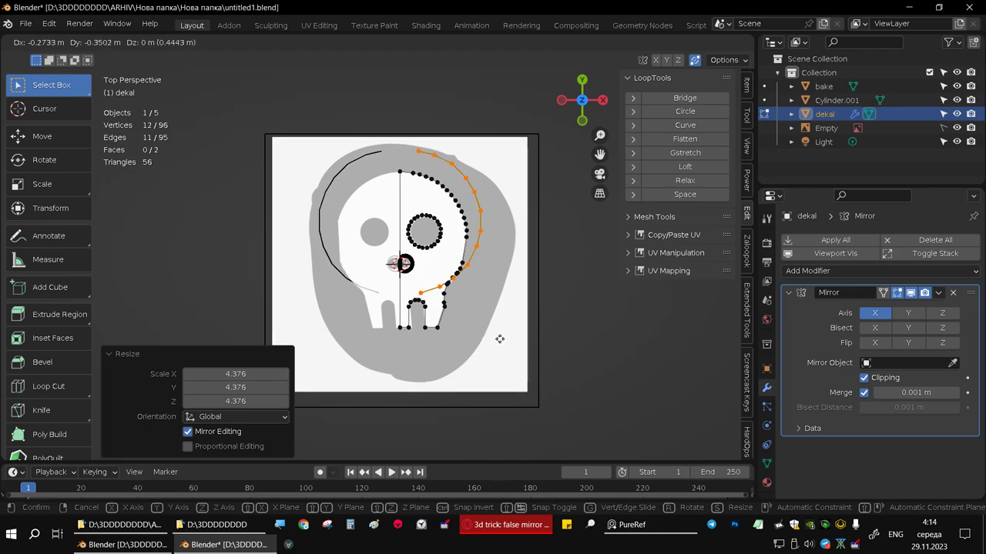
pyautogui.click(500, 339)
pyautogui.press('s')
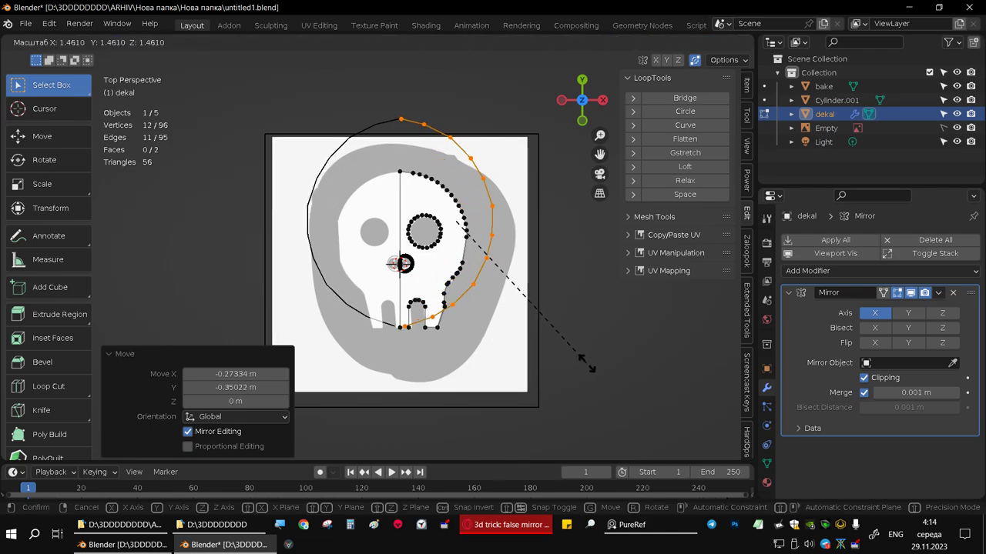
pyautogui.click(578, 362)
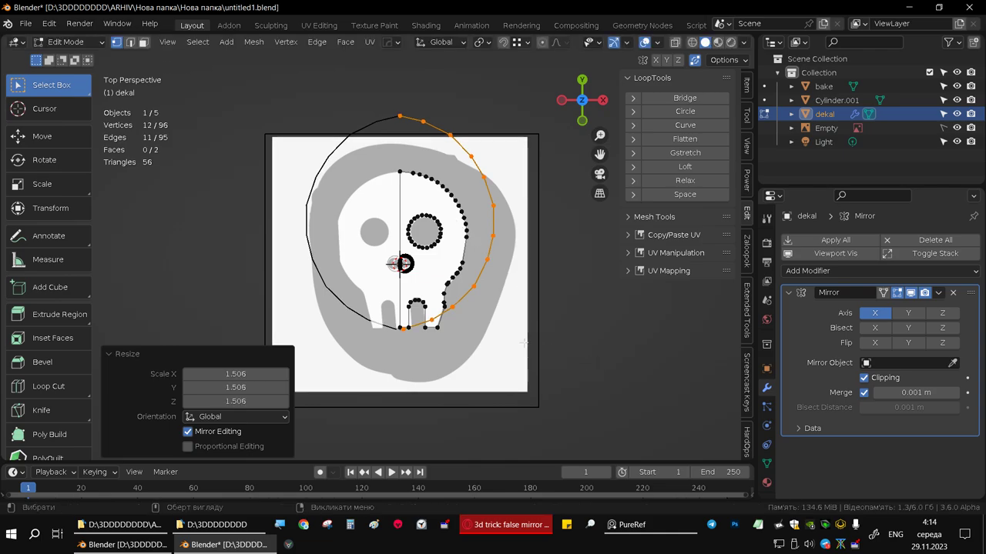
pyautogui.press('g')
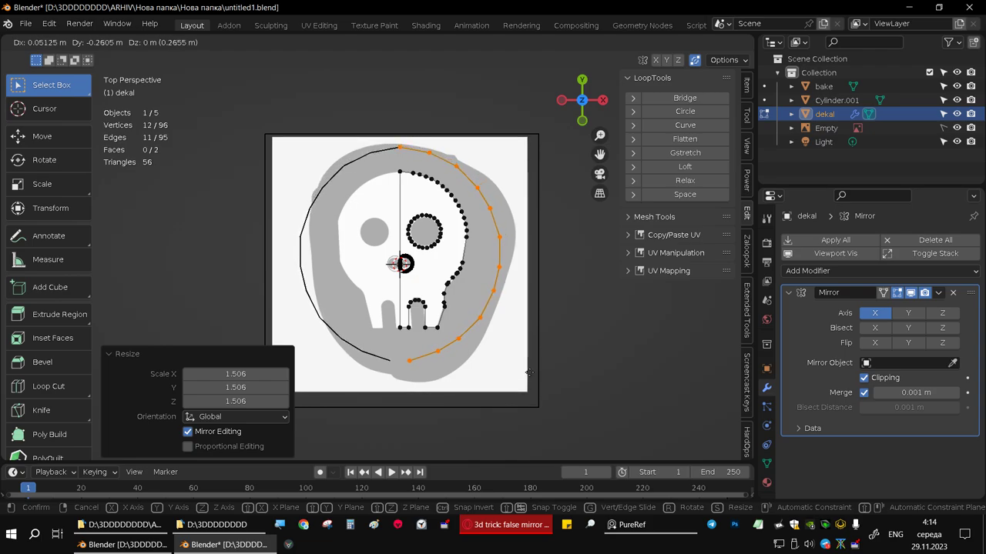
pyautogui.click(528, 371)
pyautogui.click(410, 359)
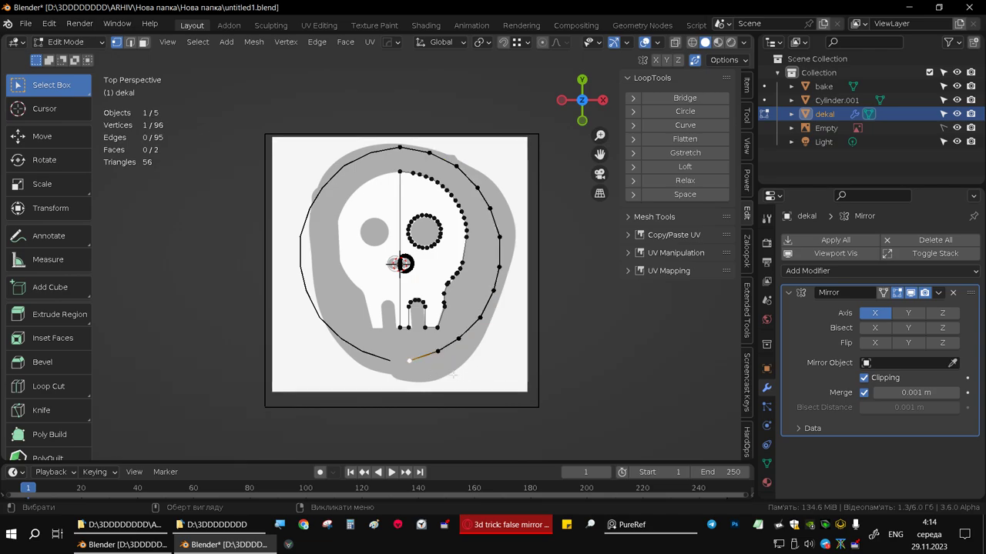
# Snap the ring's bottom vertex to the centre line and make the right-side path circular with LoopTools Circle
pyautogui.press('g')
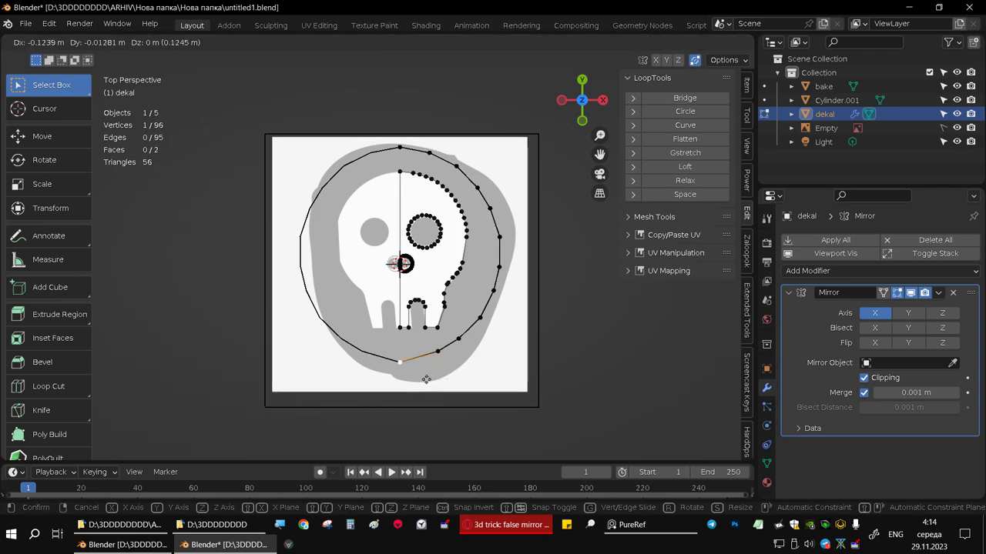
pyautogui.click(432, 375)
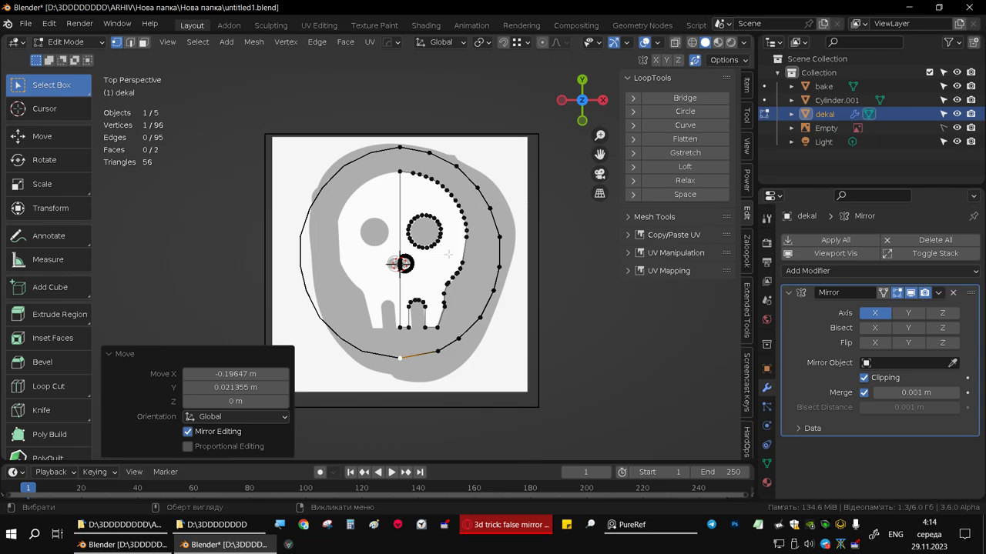
pyautogui.click(398, 147)
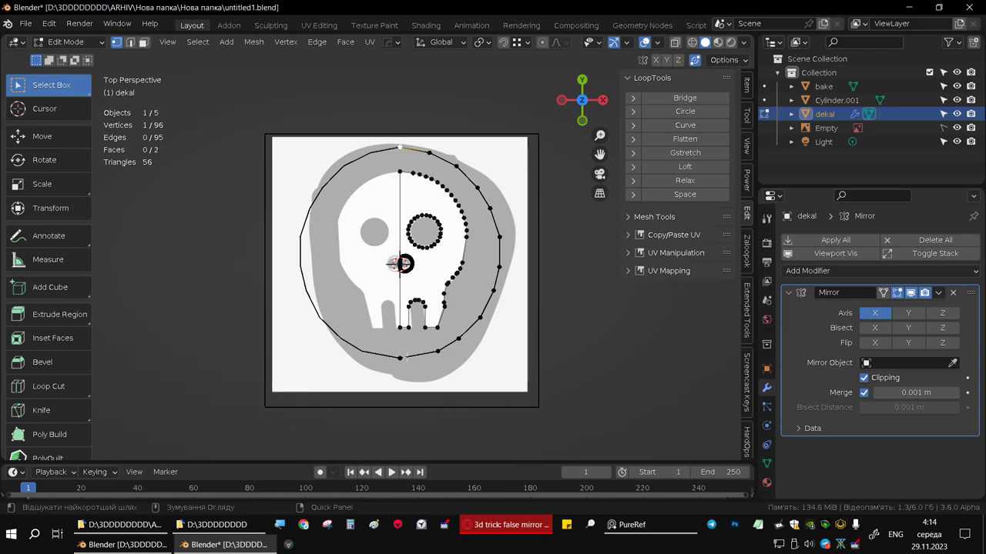
pyautogui.keyDown('ctrl'); pyautogui.click(400, 358); pyautogui.keyUp('ctrl')
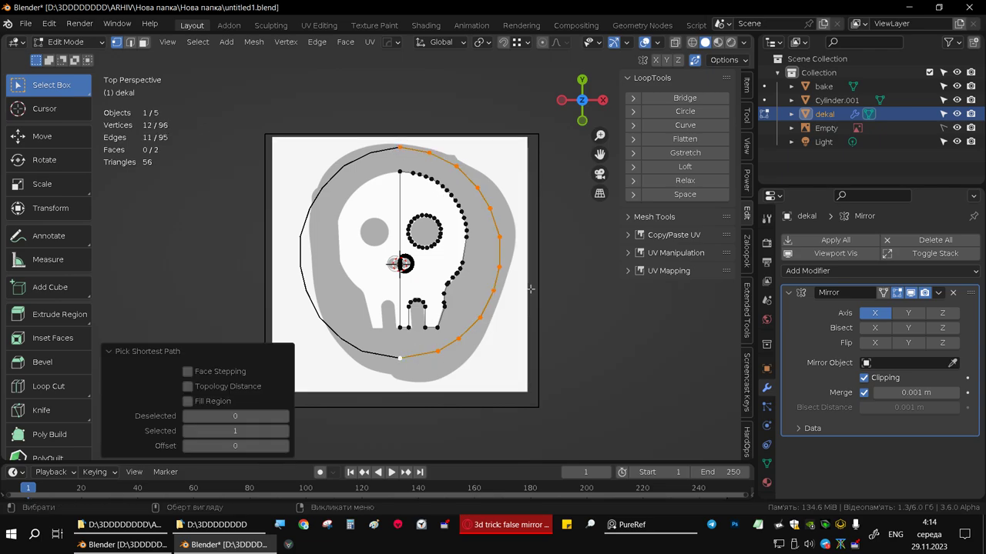
pyautogui.click(692, 114)
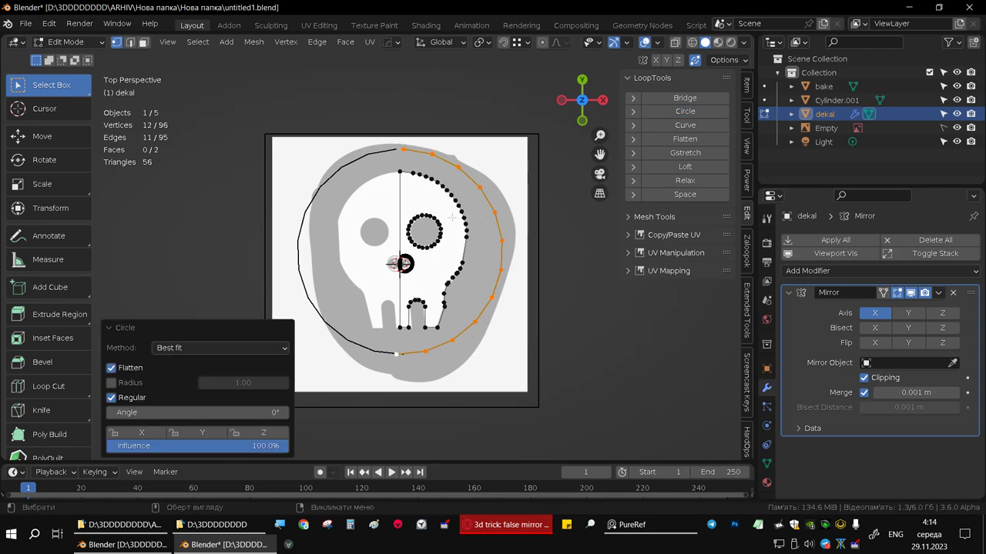
# Recentre the view, clear the arc selection, and select the whole eye circle loop
pyautogui.scroll(5, 461, 218)
pyautogui.scroll(1, 461, 219)
pyautogui.scroll(-4, 466, 223)
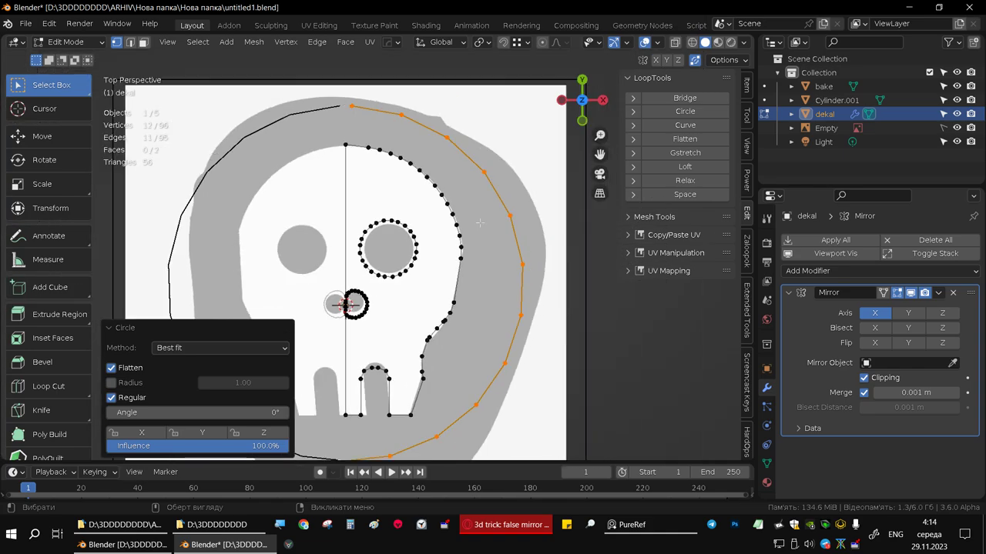
pyautogui.scroll(-1, 473, 229)
pyautogui.keyDown('shift'); pyautogui.moveTo(473, 230); pyautogui.dragTo(493, 237, button='middle'); pyautogui.keyUp('shift')
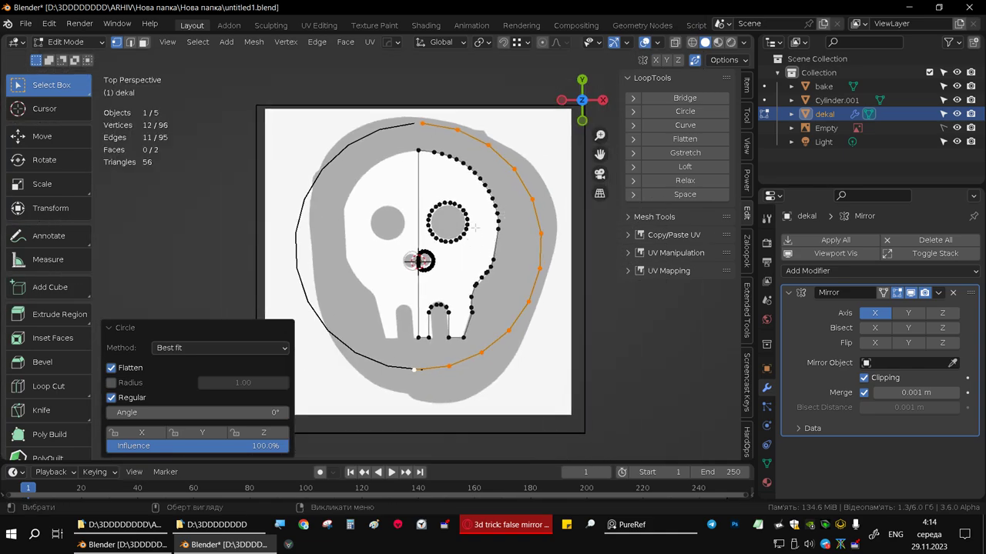
pyautogui.scroll(3, 475, 227)
pyautogui.scroll(-1, 472, 212)
pyautogui.scroll(1, 471, 220)
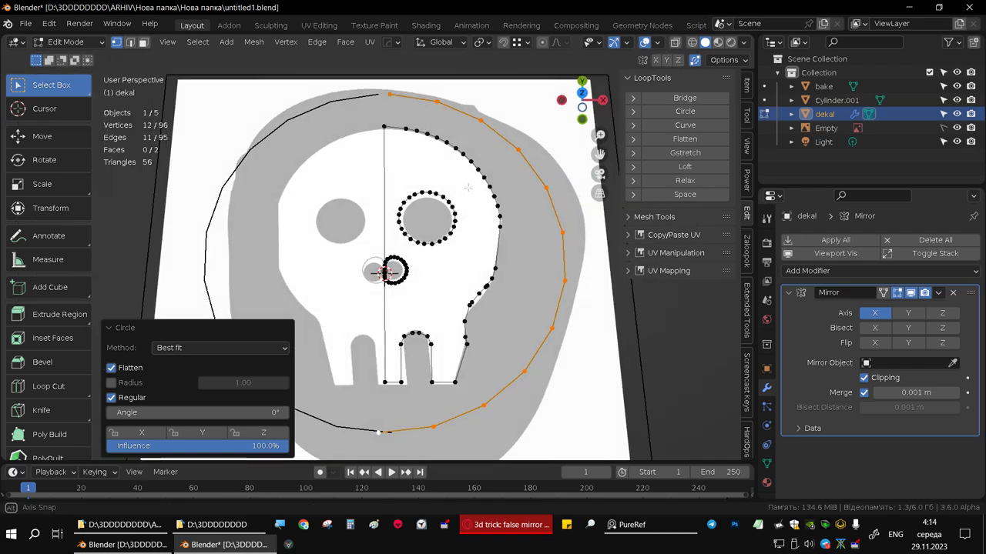
pyautogui.scroll(-1, 466, 224)
pyautogui.click(465, 228)
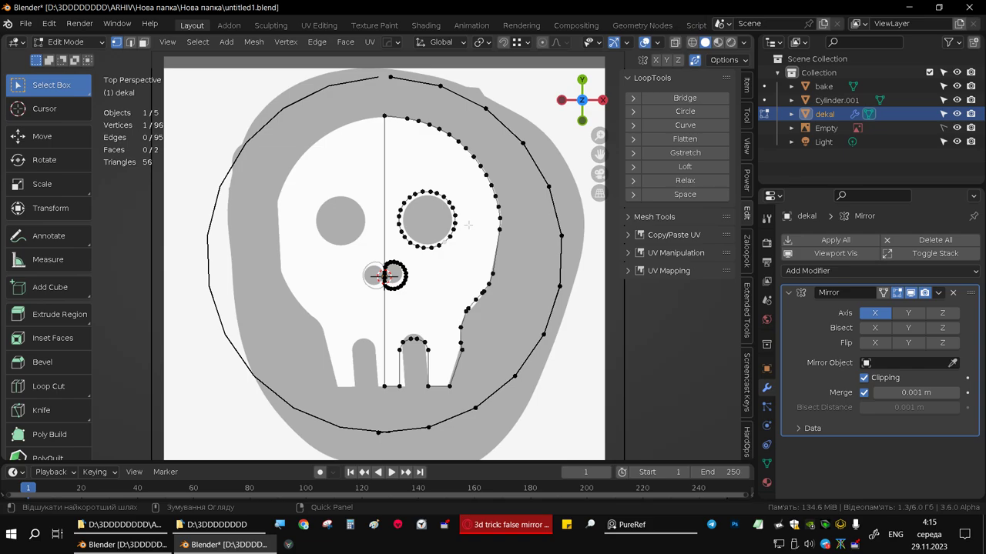
pyautogui.hotkey('ctrl', 'l')
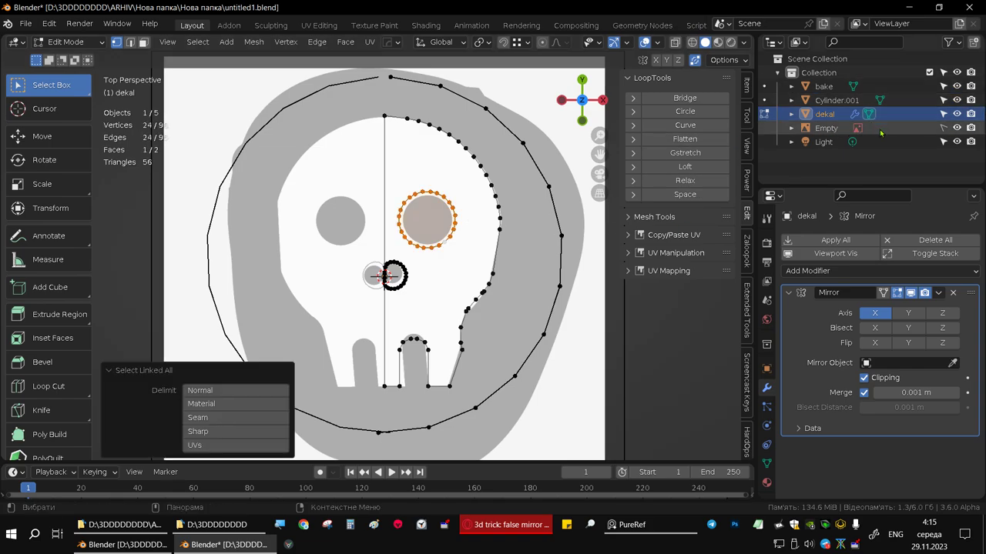
# Hide the skull reference Empty and set the viewport shading colour to Random
pyautogui.click(956, 128)
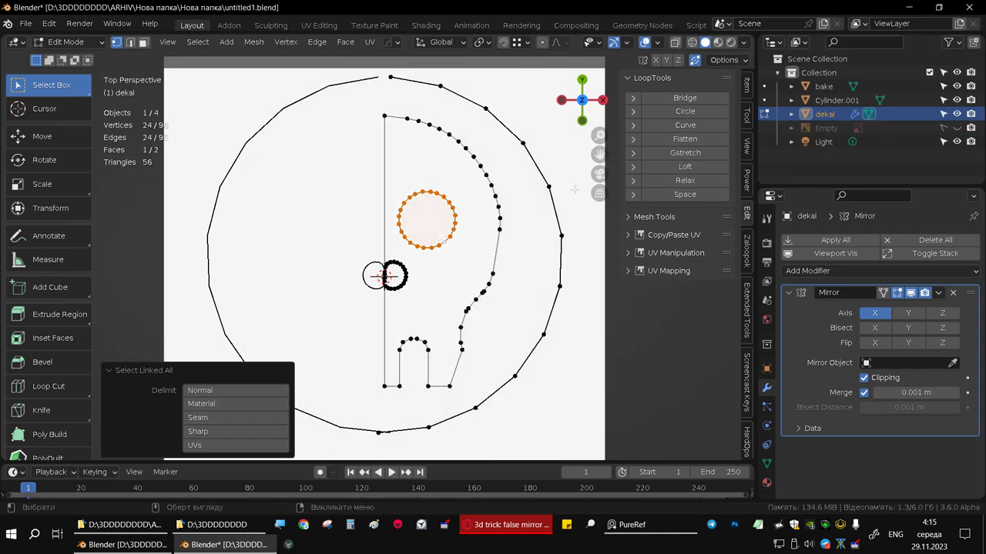
pyautogui.moveTo(468, 239); pyautogui.dragTo(536, 104, button='middle')
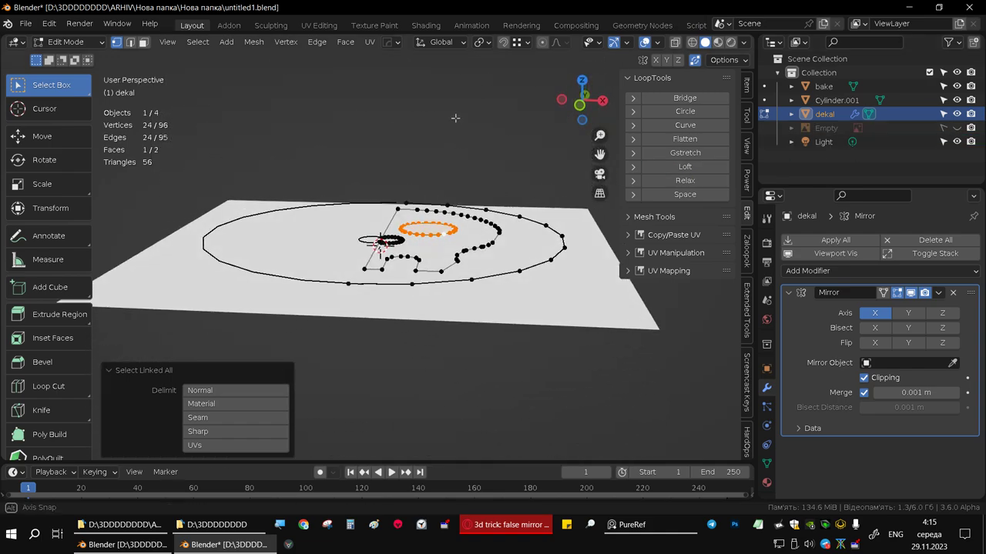
pyautogui.click(716, 42)
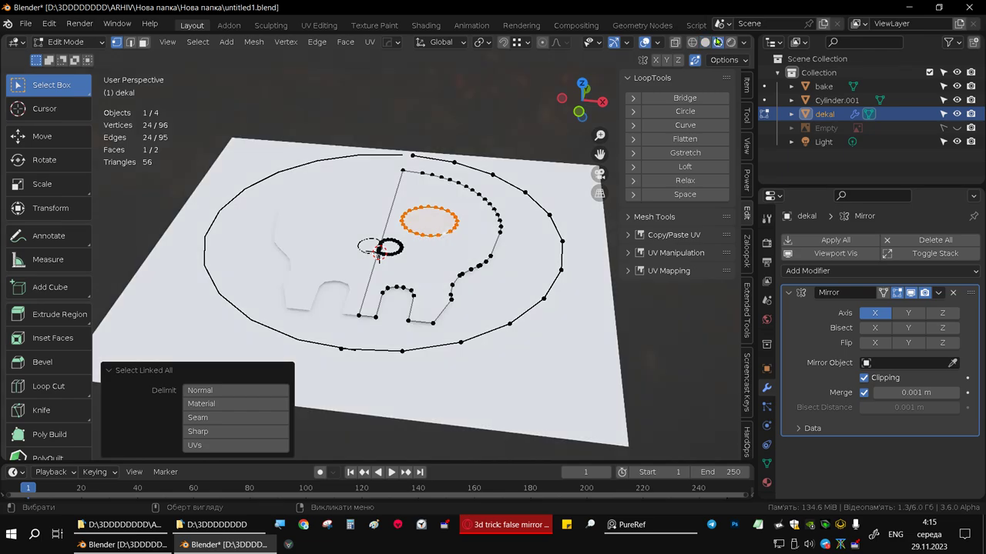
pyautogui.click(706, 42)
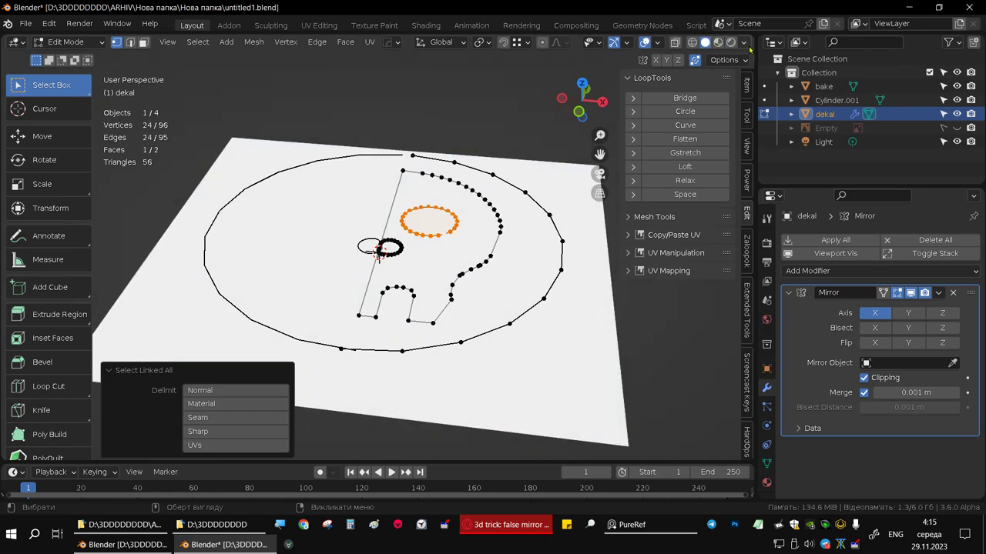
pyautogui.click(744, 43)
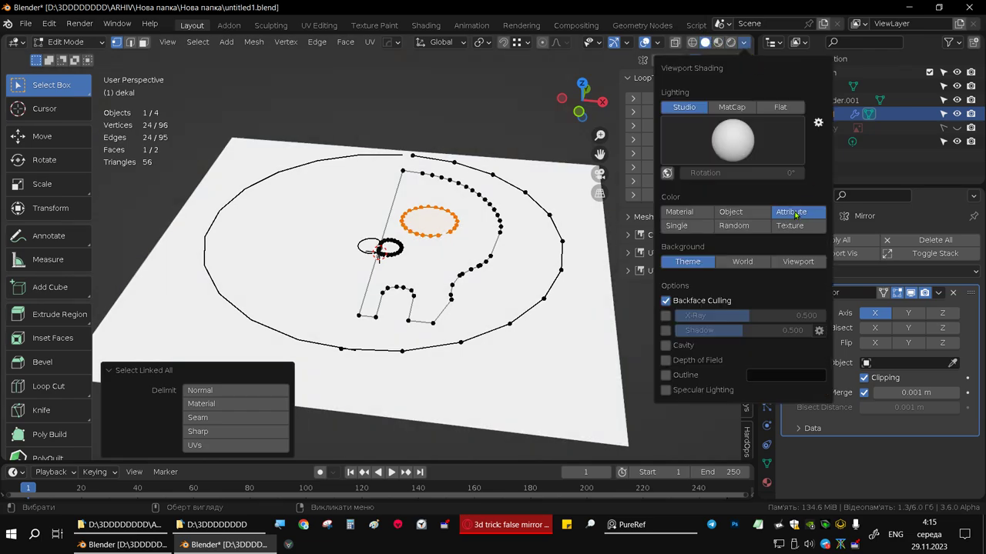
pyautogui.click(678, 226)
pyautogui.click(733, 227)
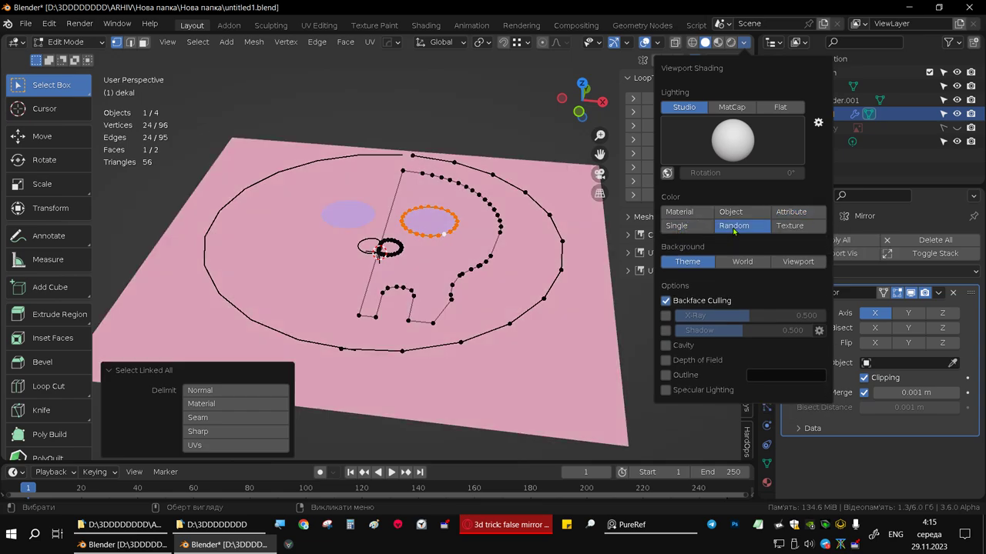
# Select the linked half-skull outline and return to Object Mode to see the full mirrored shape
pyautogui.moveTo(506, 207); pyautogui.dragTo(477, 287, button='middle')
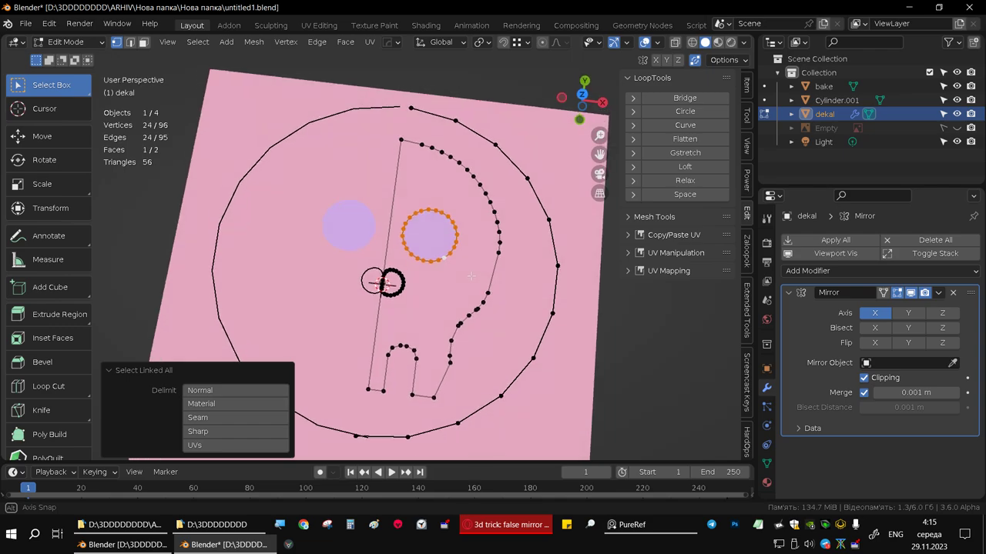
pyautogui.click(481, 289)
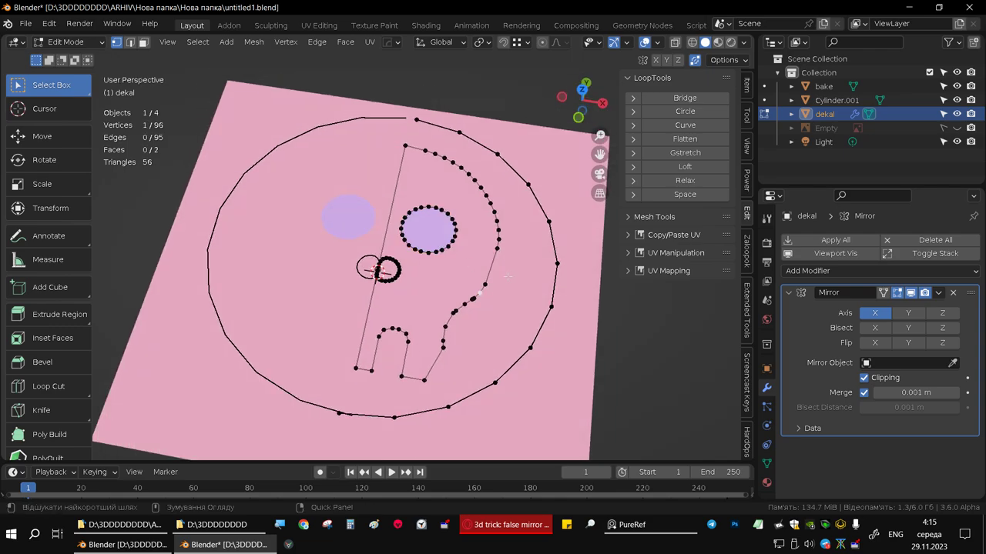
pyautogui.hotkey('ctrl', 'l')
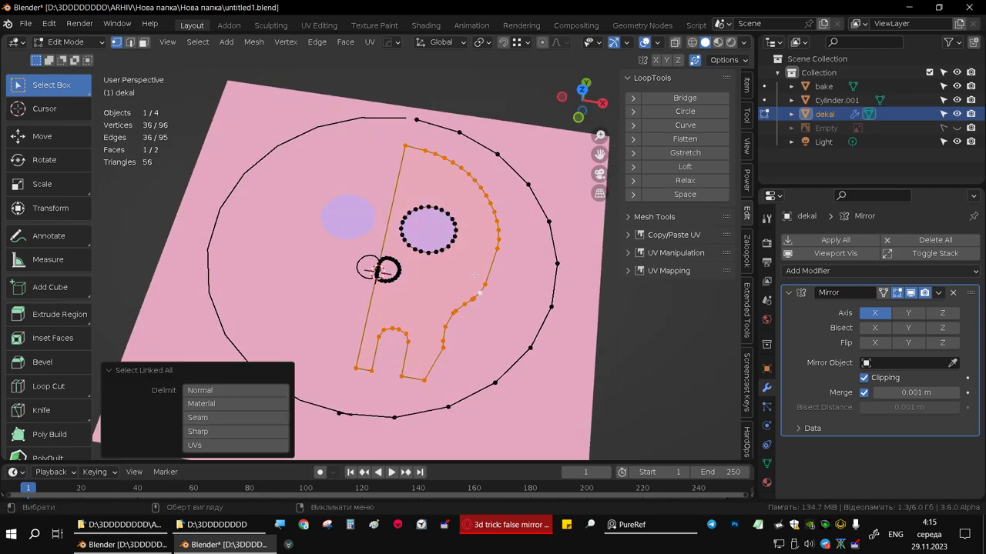
pyautogui.moveTo(461, 271); pyautogui.dragTo(451, 246, button='middle')
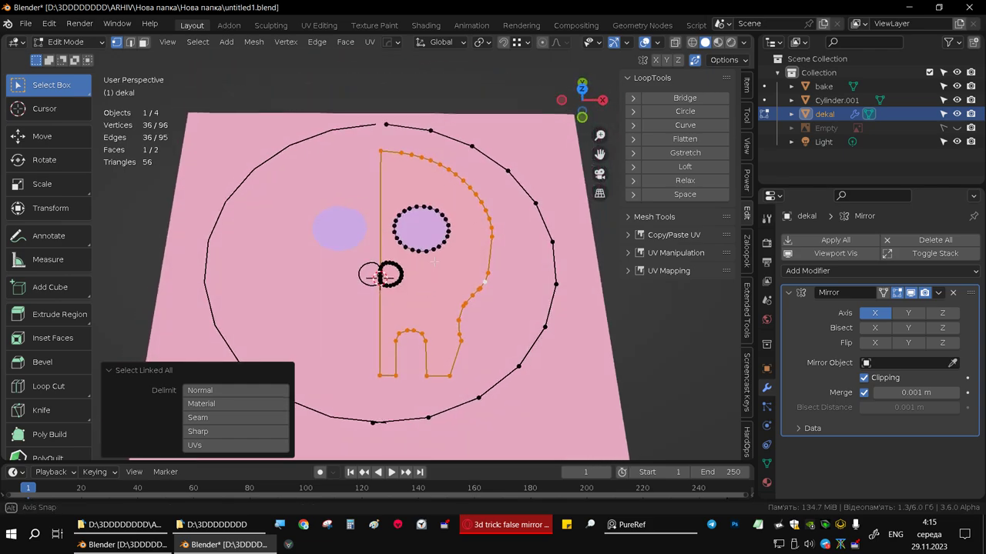
pyautogui.press('Tab')
# Select the dekal object and enter Edit Mode on it
pyautogui.click(524, 289)
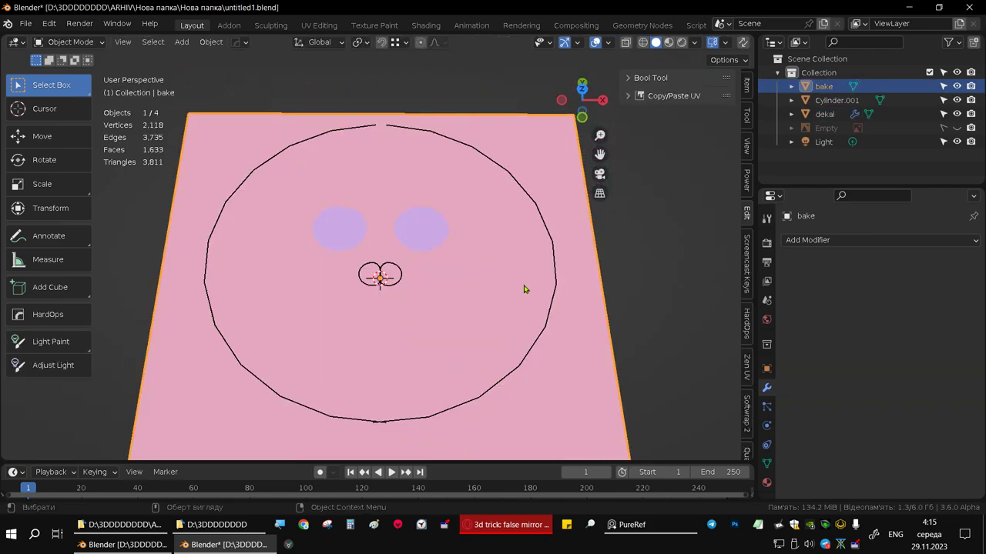
pyautogui.press('Tab')
pyautogui.press('Tab')
pyautogui.press('Tab')
pyautogui.click(495, 254)
pyautogui.press('Tab')
pyautogui.click(505, 174)
pyautogui.press('Tab')
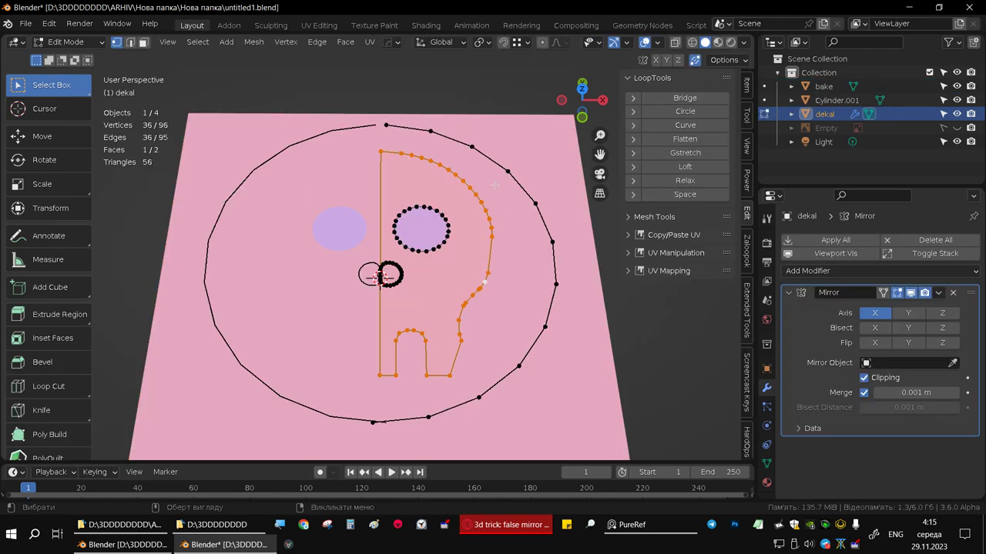
pyautogui.moveTo(506, 174); pyautogui.dragTo(495, 208, button='middle')
# Fill the linked outer border ring with a face, adjust its top vertex, and return to Object Mode
pyautogui.click(530, 189)
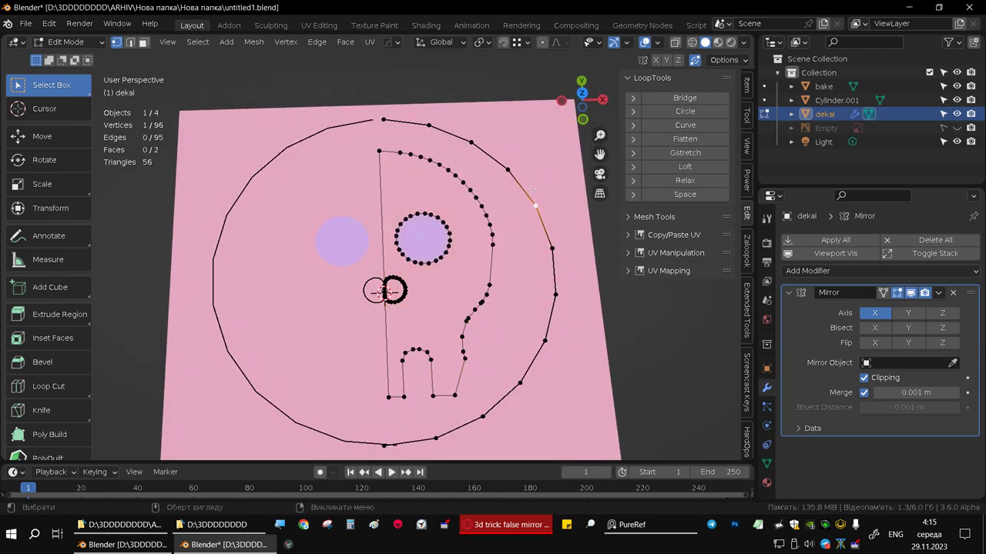
pyautogui.hotkey('ctrl', 'l')
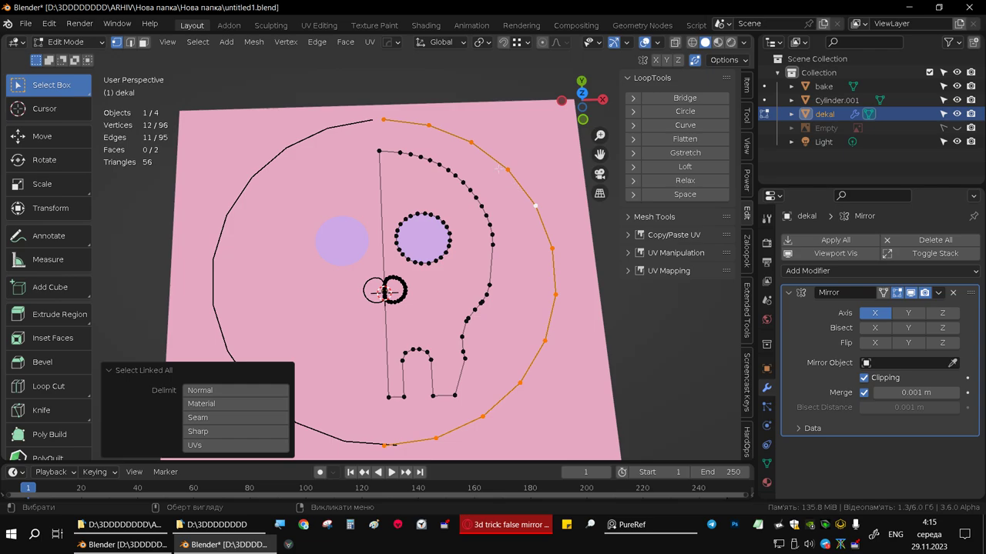
pyautogui.press('f')
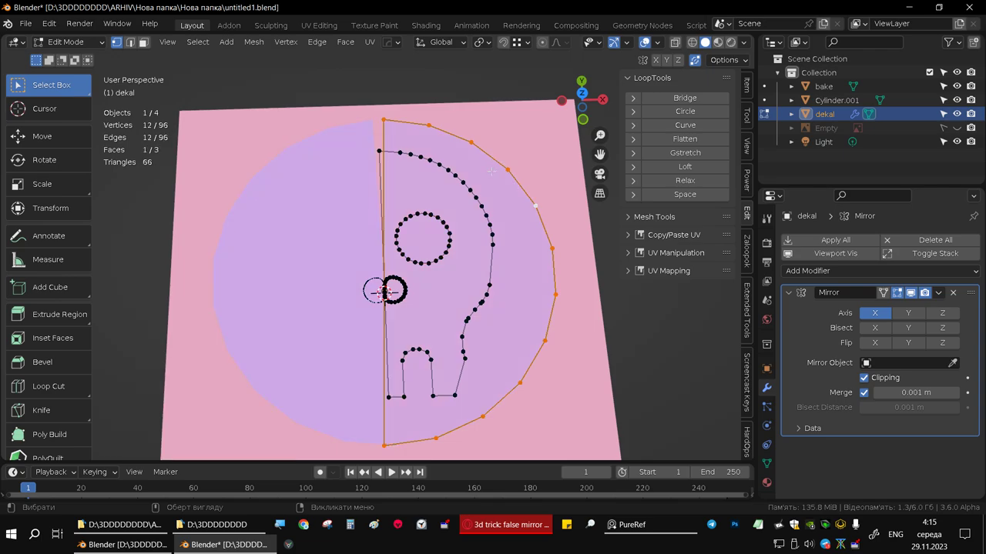
pyautogui.click(384, 120)
pyautogui.press('g')
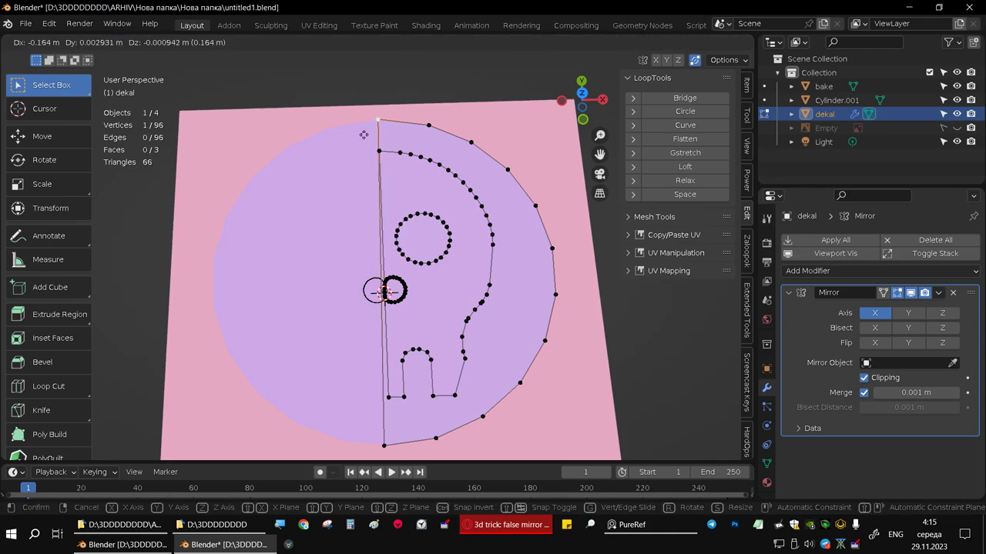
pyautogui.click(356, 138)
pyautogui.press('Tab')
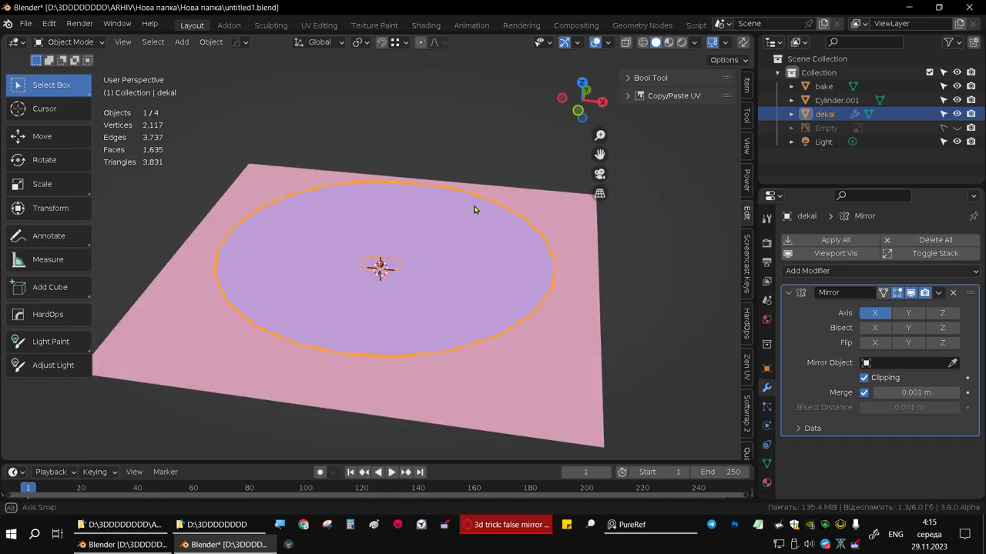
# Inspect the filled border disc from top and angled views, then return dekal to Edit Mode
pyautogui.moveTo(496, 257); pyautogui.dragTo(468, 236, button='middle')
pyautogui.press('KP_7')
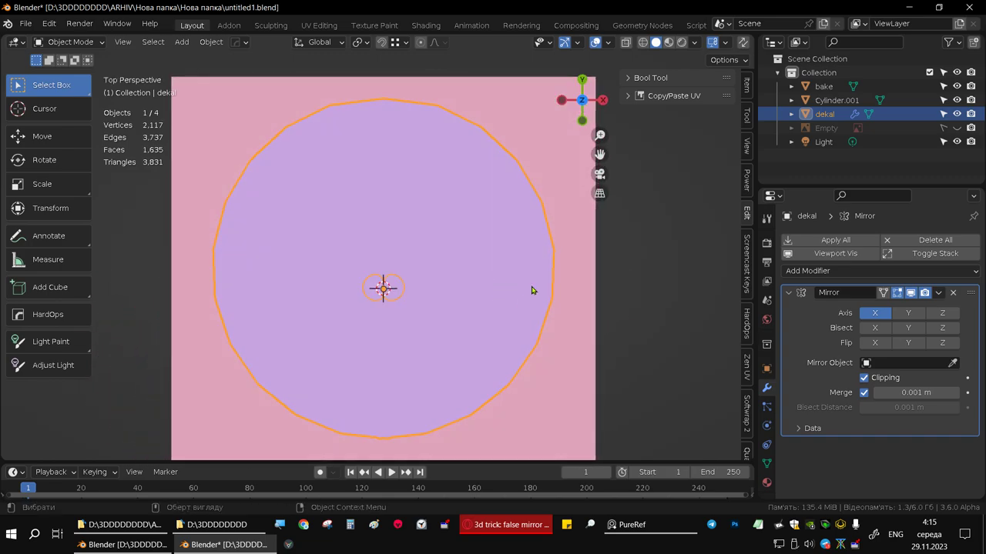
pyautogui.moveTo(530, 288)
pyautogui.mouseDown(button='middle')
pyautogui.moveTo(512, 184)
pyautogui.moveTo(514, 201)
pyautogui.mouseUp(button='middle')
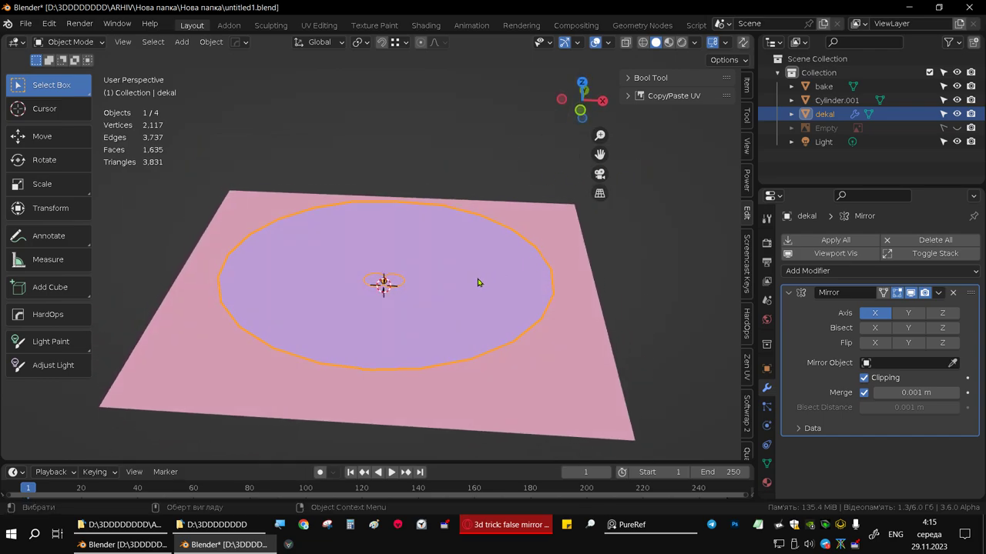
pyautogui.moveTo(463, 276)
pyautogui.mouseDown(button='middle')
pyautogui.moveTo(498, 215)
pyautogui.moveTo(456, 306)
pyautogui.moveTo(485, 285)
pyautogui.mouseUp(button='middle')
pyautogui.press('Tab')
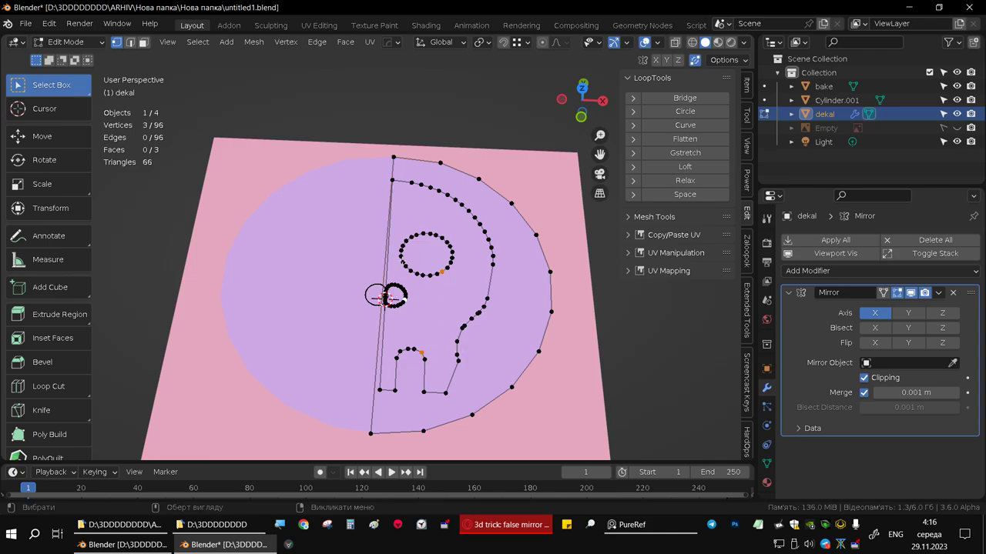
# Select the linked skull geometry and lift it slightly along Z above the plate
pyautogui.hotkey('ctrl', 'l')
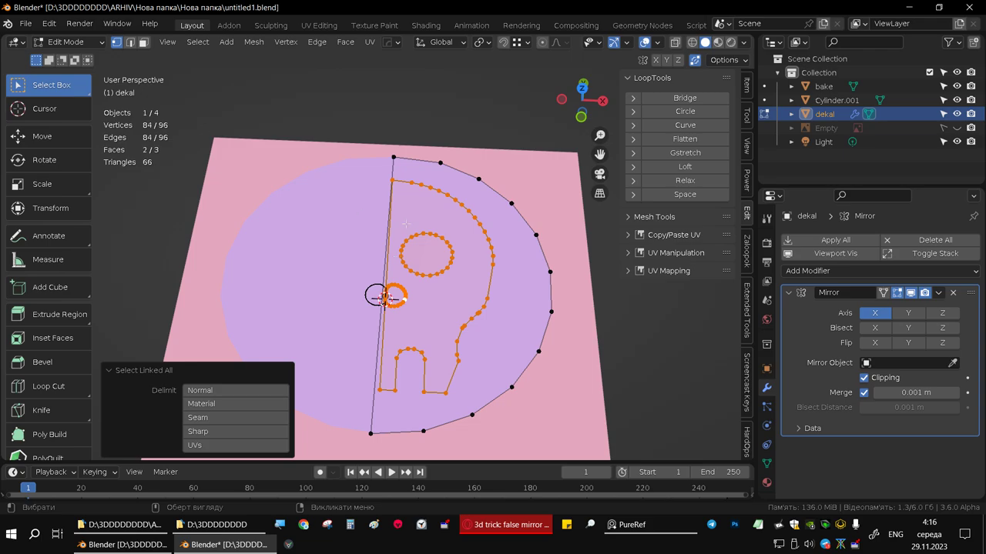
pyautogui.press('g')
pyautogui.press('z')
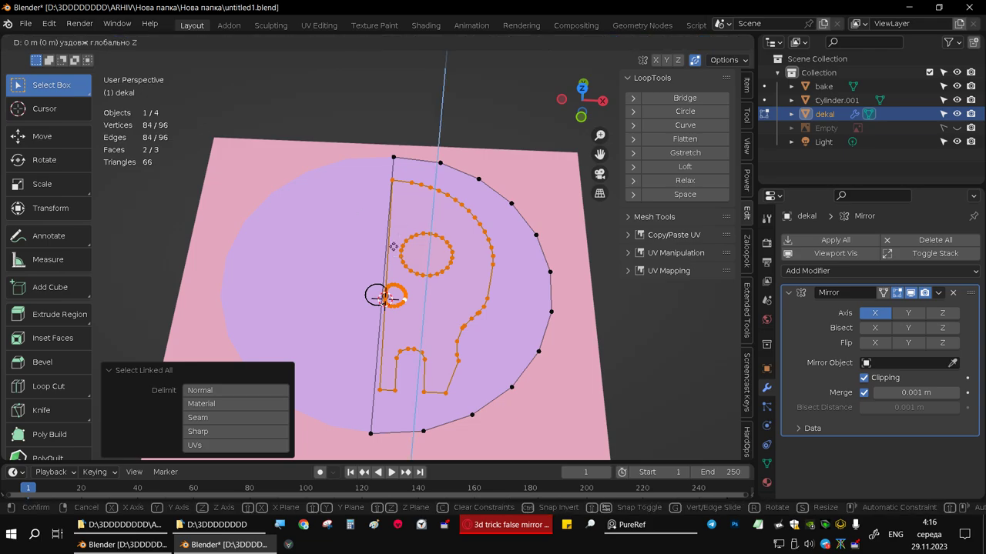
pyautogui.click(437, 251)
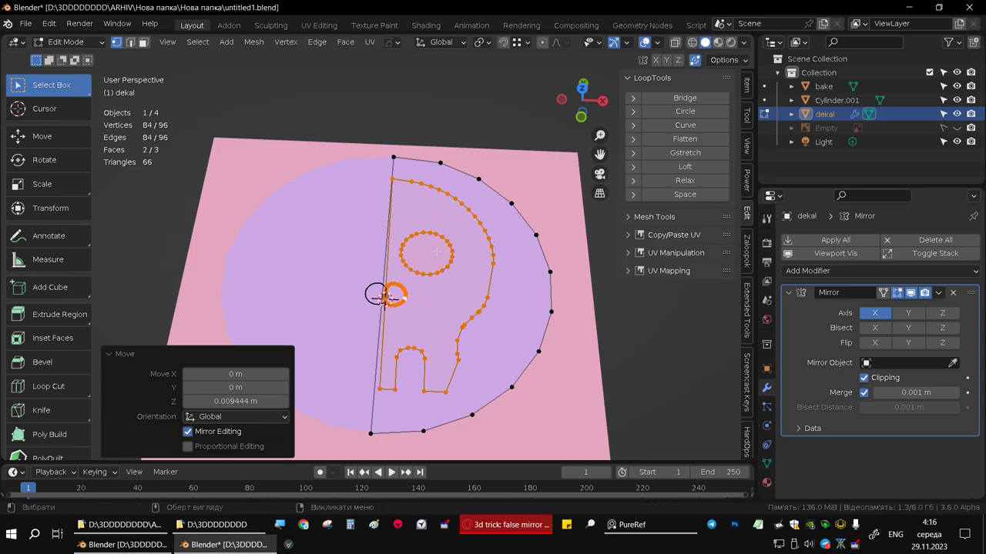
# Select the skull's outer outline loop and separate it into its own object, dekal.001
pyautogui.click(485, 269)
pyautogui.press('Tab')
pyautogui.moveTo(495, 282)
pyautogui.mouseDown(button='middle')
pyautogui.moveTo(478, 332)
pyautogui.moveTo(483, 278)
pyautogui.mouseUp(button='middle')
pyautogui.press('Tab')
pyautogui.press('ctrl')
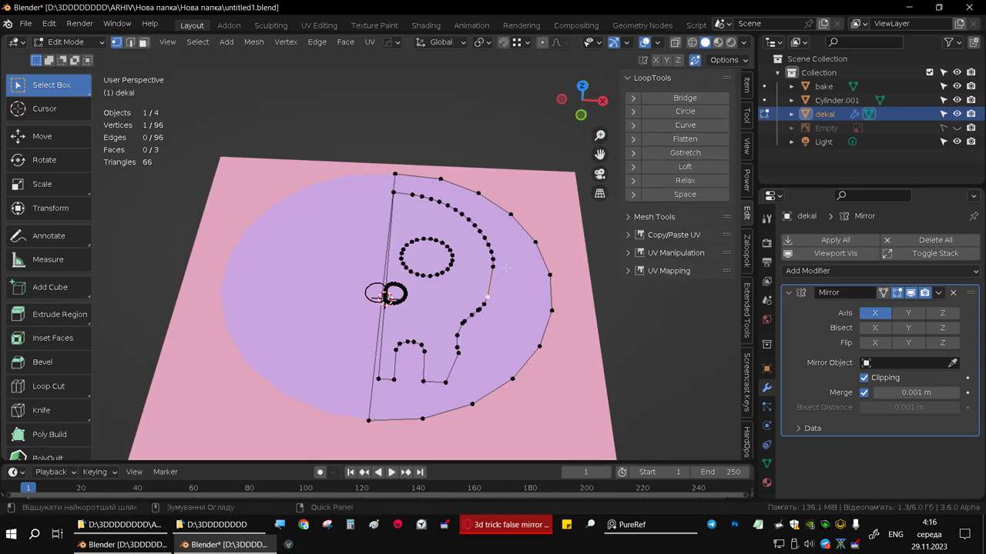
pyautogui.hotkey('ctrl', 'l')
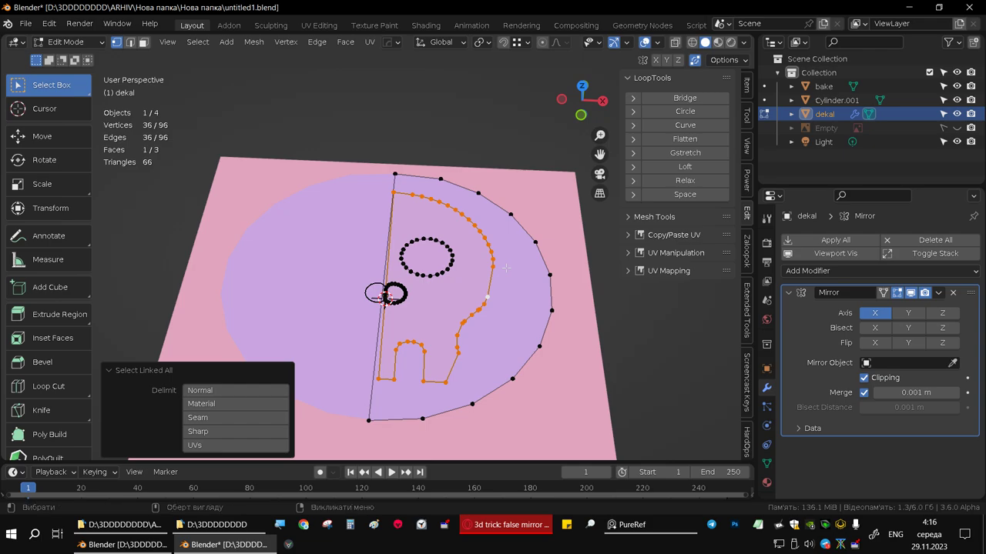
pyautogui.press('p')
pyautogui.click(506, 268)
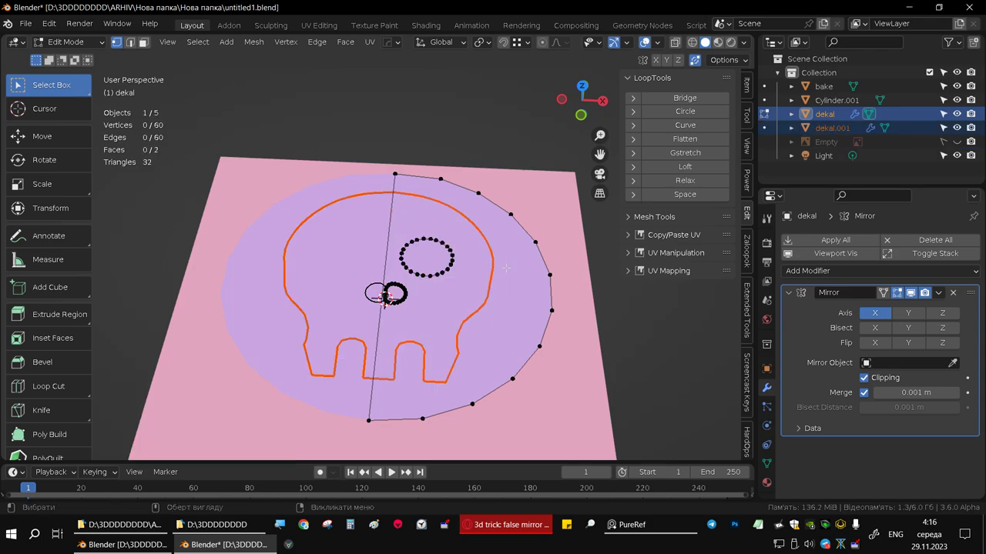
pyautogui.moveTo(505, 268)
pyautogui.mouseDown(button='middle')
pyautogui.moveTo(455, 215)
pyautogui.moveTo(493, 262)
pyautogui.mouseUp(button='middle')
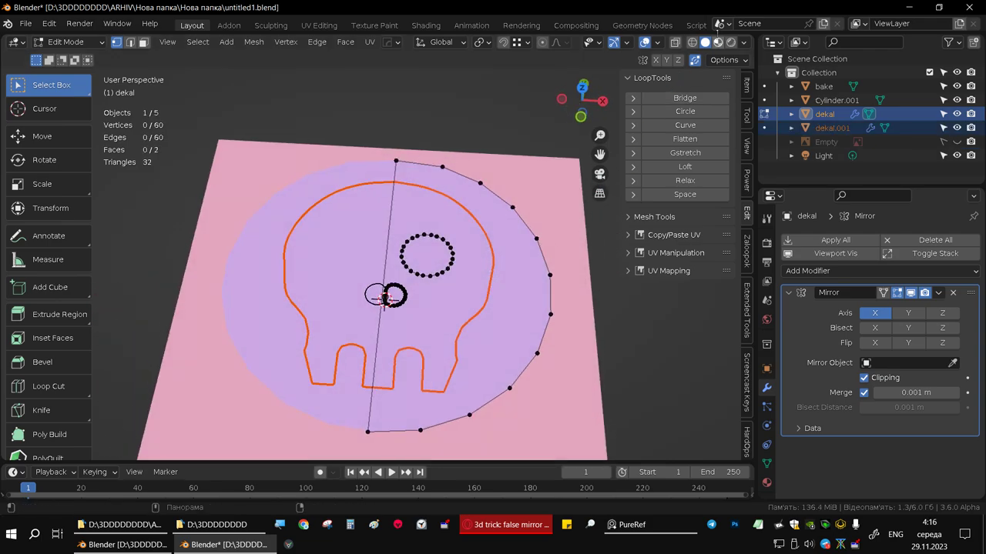
pyautogui.click(744, 42)
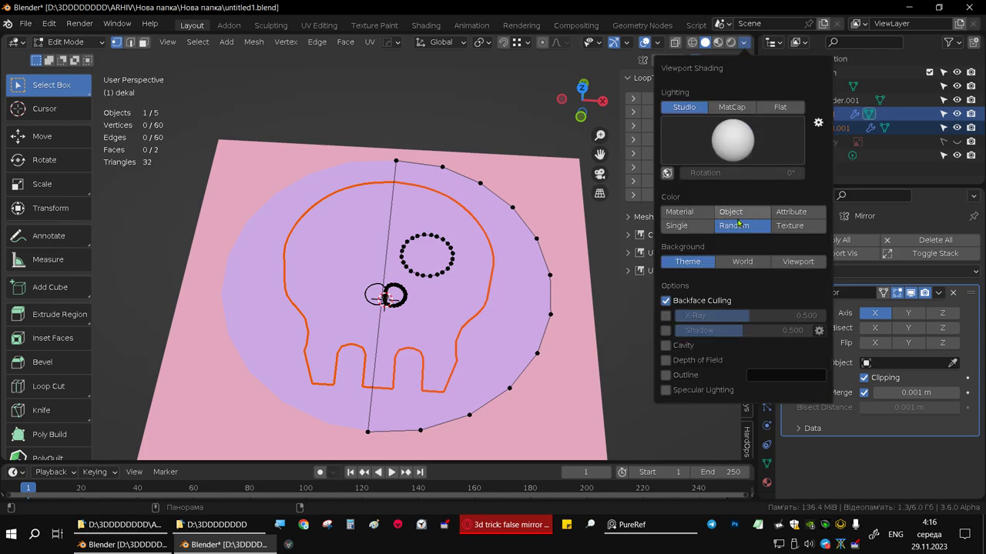
# Turn on Shadow in the viewport shading settings
pyautogui.click(665, 331)
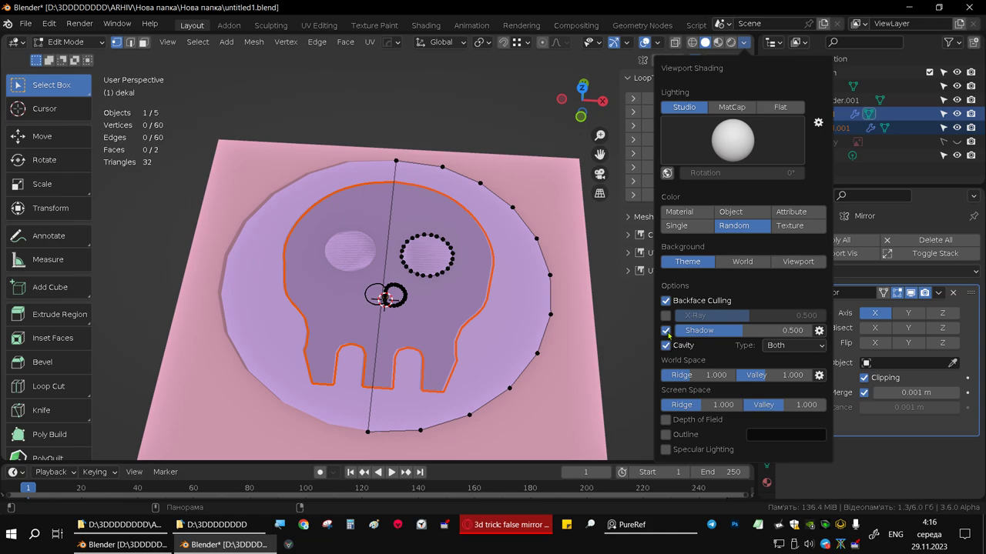
pyautogui.click(666, 330)
pyautogui.click(666, 331)
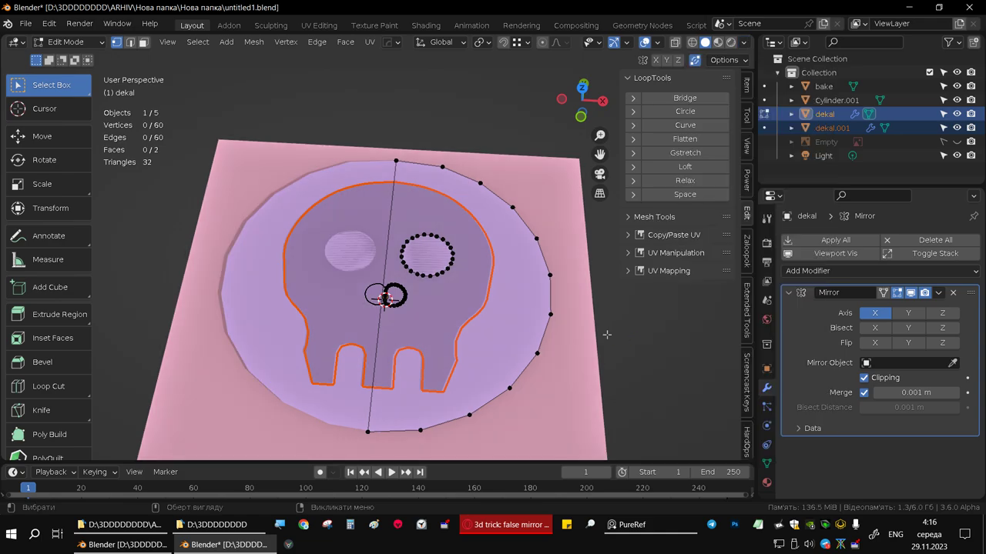
# Select the whole eye ring and raise it slightly along Z
pyautogui.moveTo(457, 265); pyautogui.dragTo(441, 264, button='middle')
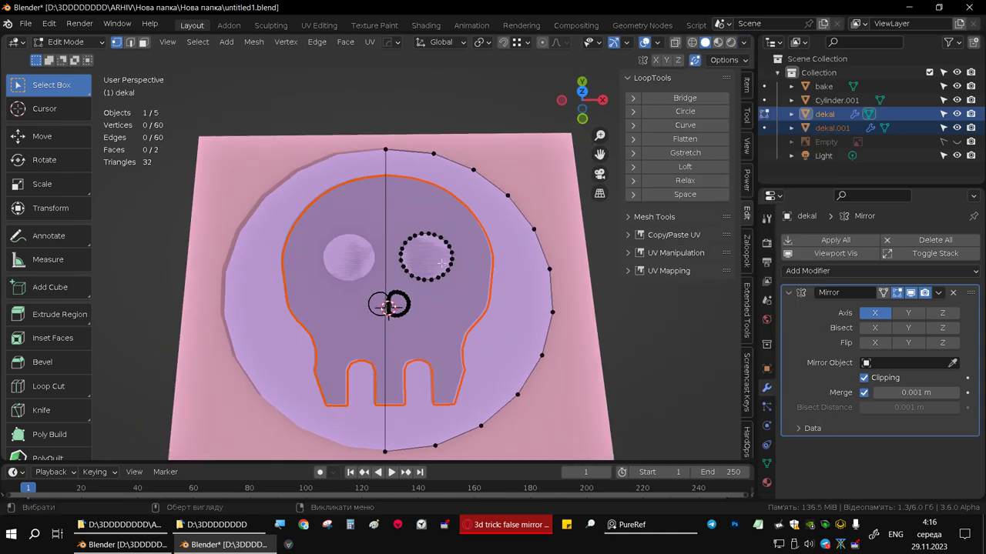
pyautogui.click(453, 274)
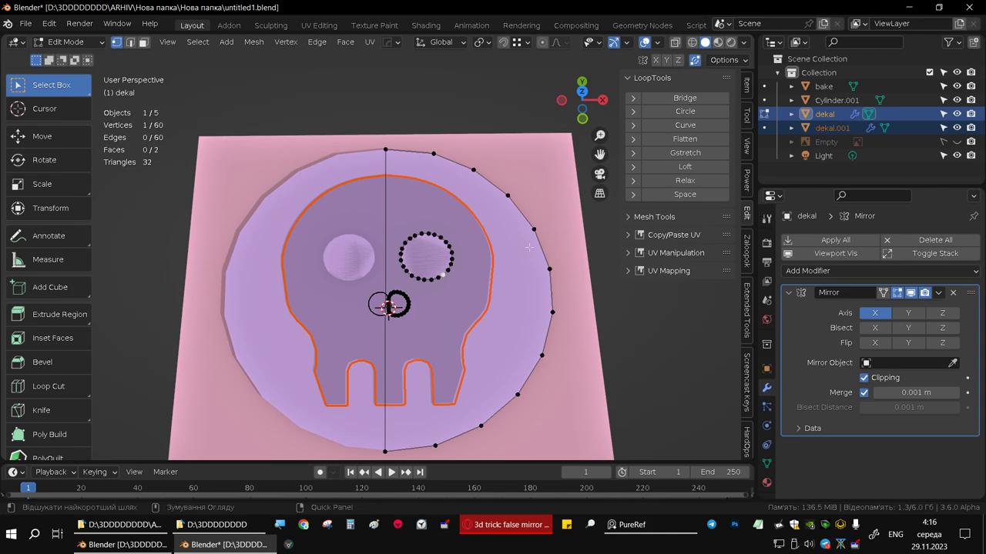
pyautogui.hotkey('ctrl', 'l')
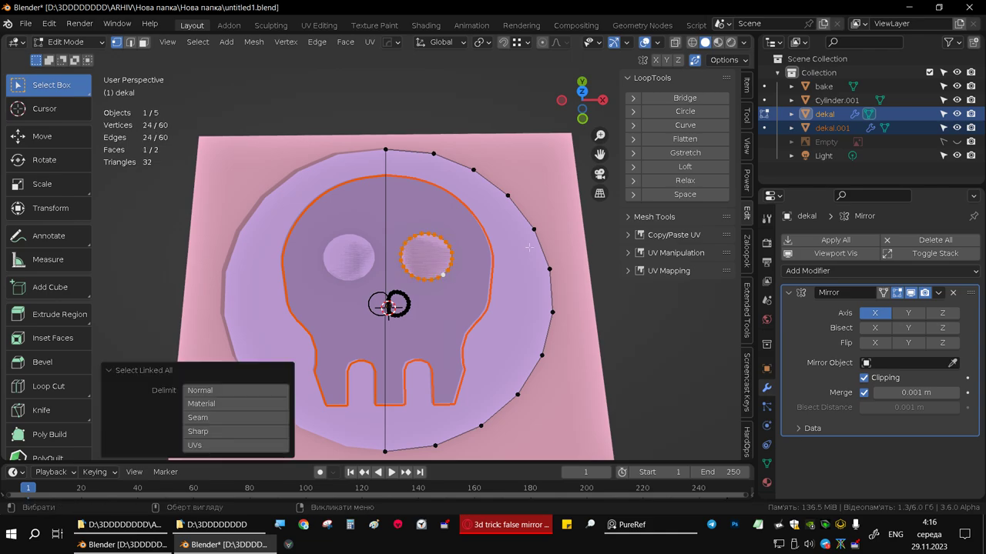
pyautogui.press('g')
pyautogui.press('z')
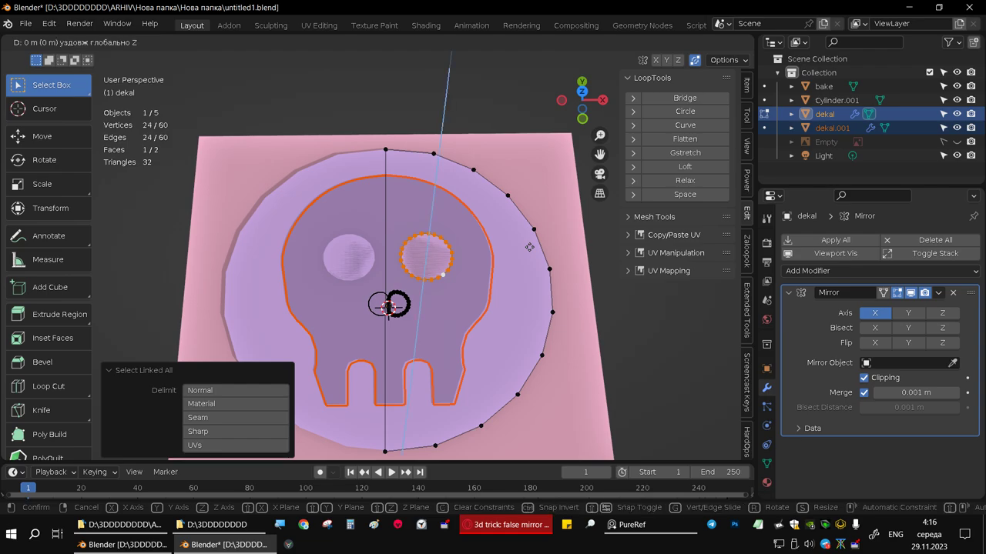
pyautogui.click(529, 247)
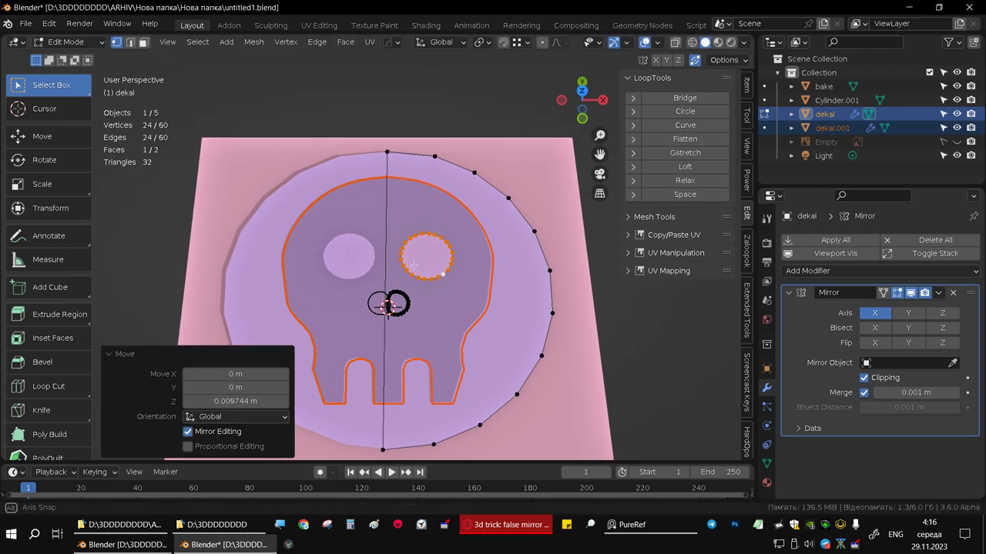
# Move the small nose ring along Y and fill it with a face
pyautogui.moveTo(529, 247)
pyautogui.mouseDown(button='middle')
pyautogui.moveTo(413, 195)
pyautogui.moveTo(395, 252)
pyautogui.mouseUp(button='middle')
pyautogui.click(435, 287)
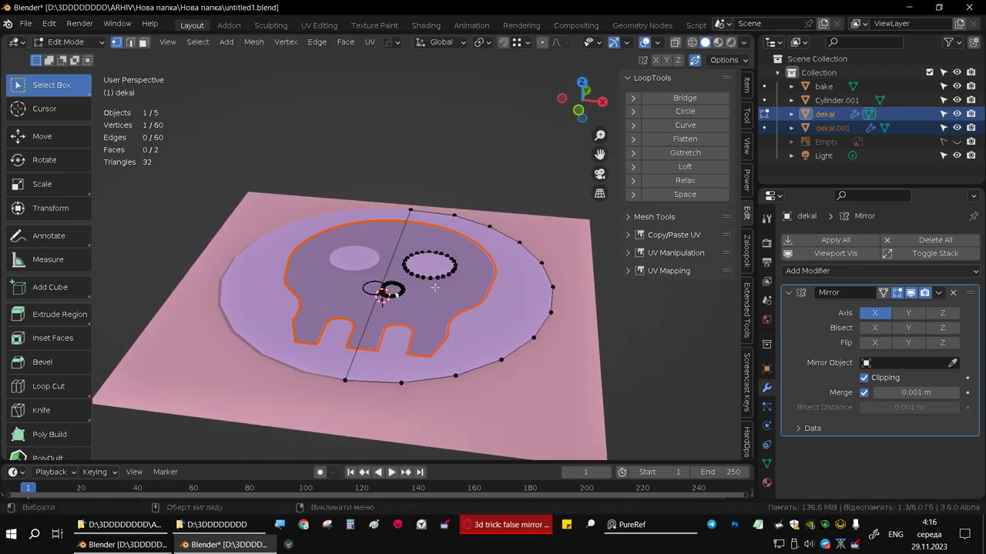
pyautogui.hotkey('ctrl', 'l')
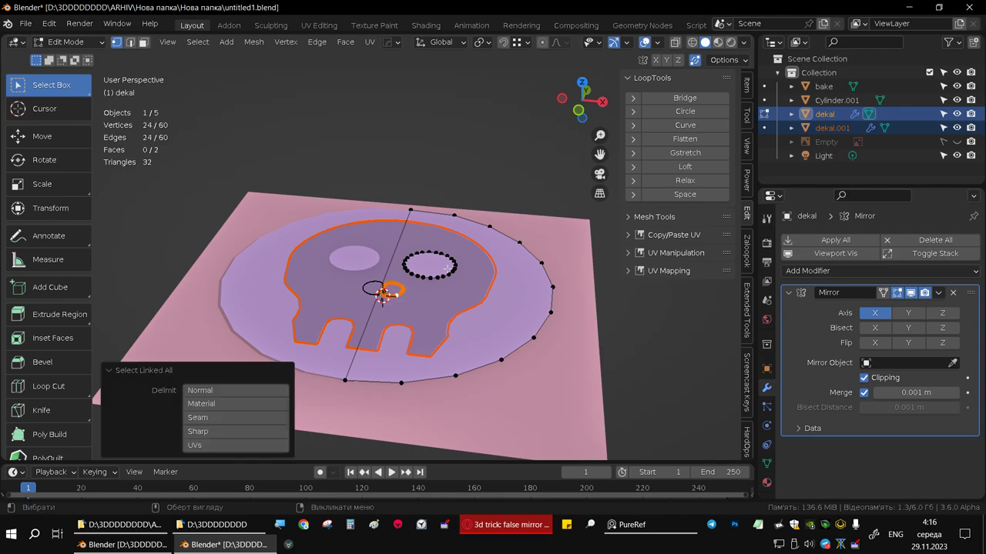
pyautogui.press('g')
pyautogui.press('z')
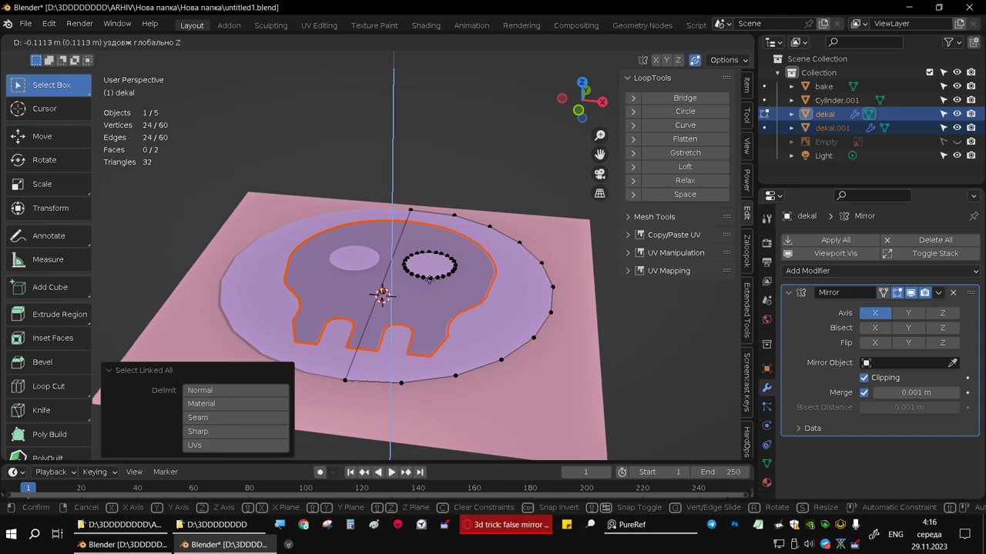
pyautogui.press('y')
pyautogui.click(444, 291)
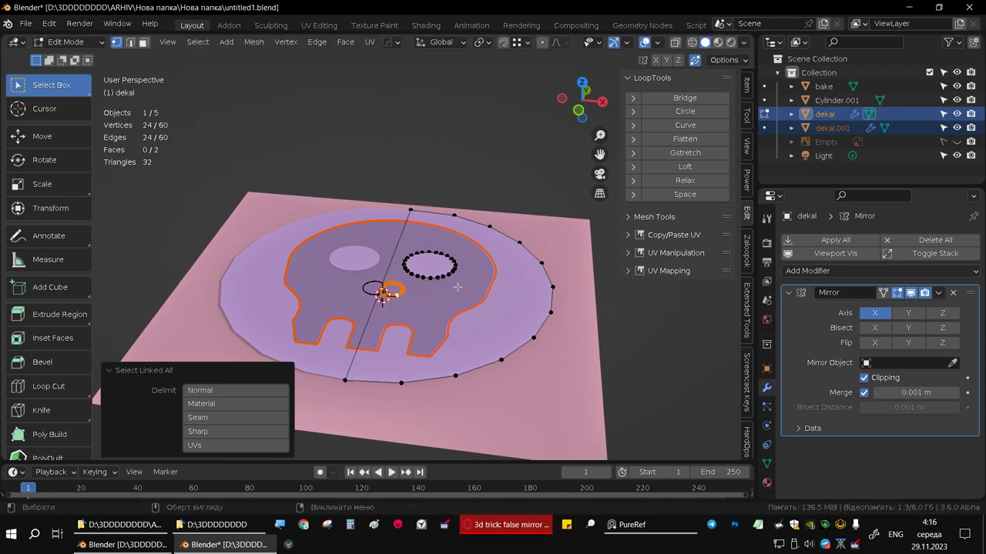
pyautogui.press('f')
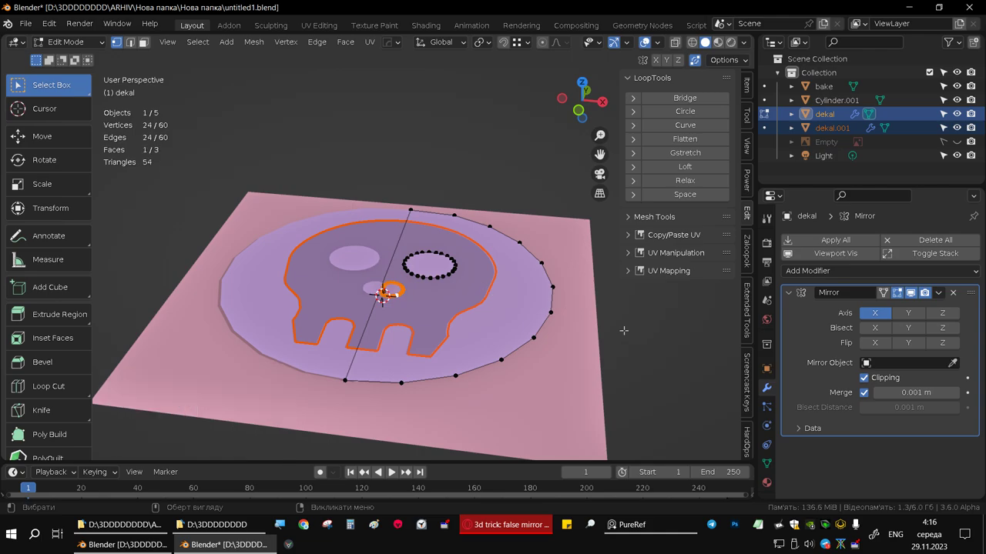
pyautogui.hotkey('alt', 'a')
pyautogui.moveTo(447, 255)
pyautogui.keyDown('alt'); pyautogui.mouseDown(button='middle')
pyautogui.moveTo(451, 290)
pyautogui.moveTo(515, 327)
pyautogui.mouseUp(button='middle'); pyautogui.keyUp('alt')
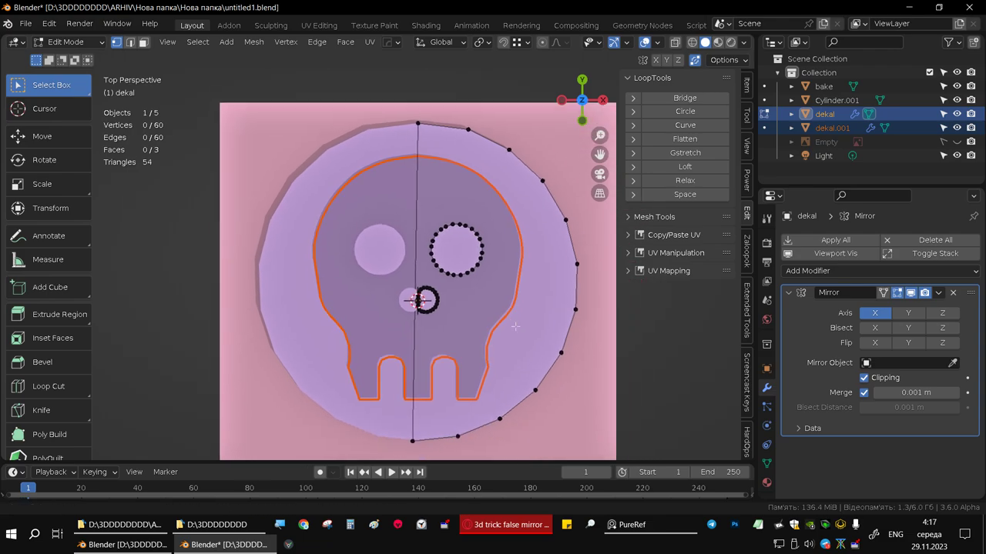
# Select the round dekal plate, switch the display to wireframe, and enter Edit Mode on it
pyautogui.press('Tab')
pyautogui.hotkey('alt', 'a')
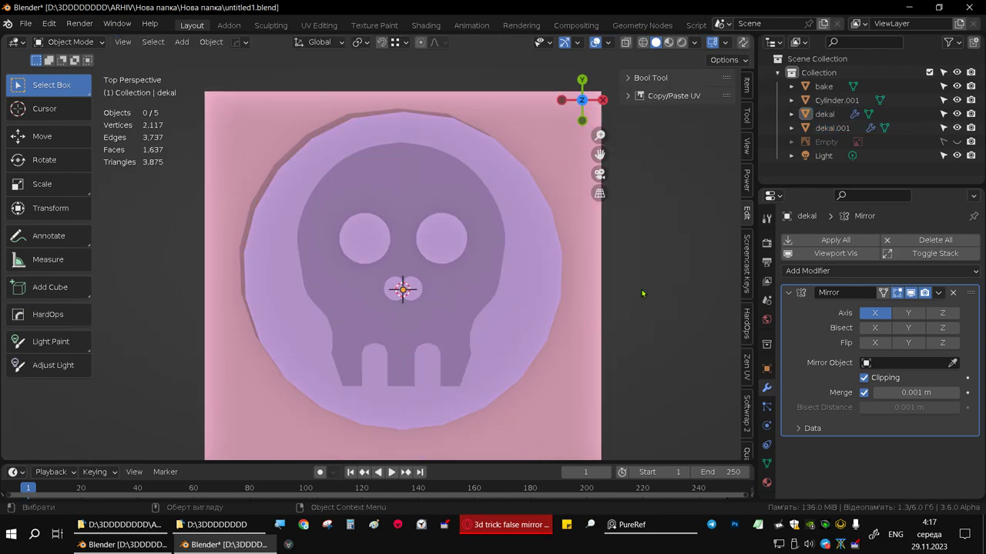
pyautogui.click(483, 289)
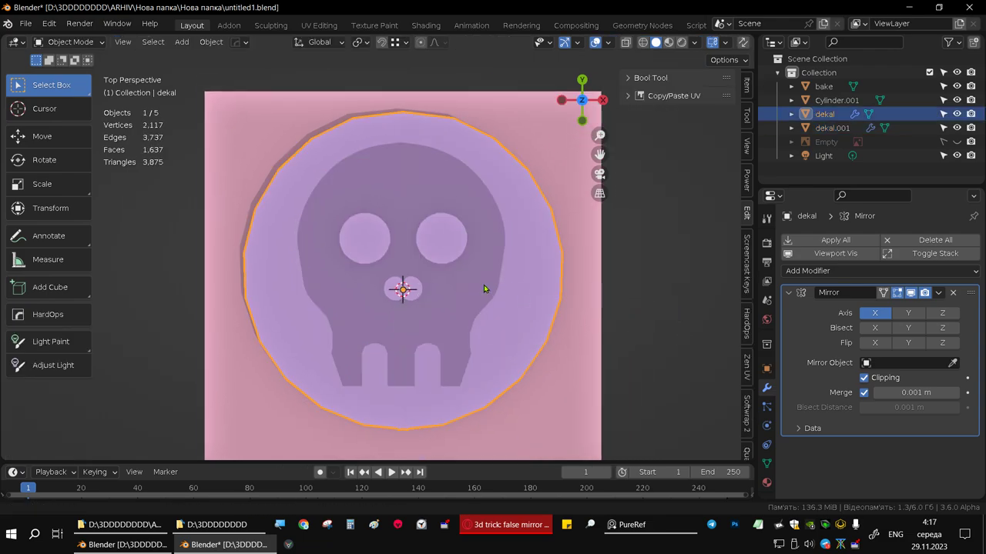
pyautogui.keyDown('shift'); pyautogui.moveTo(483, 284); pyautogui.dragTo(572, 365, button='middle'); pyautogui.keyUp('shift')
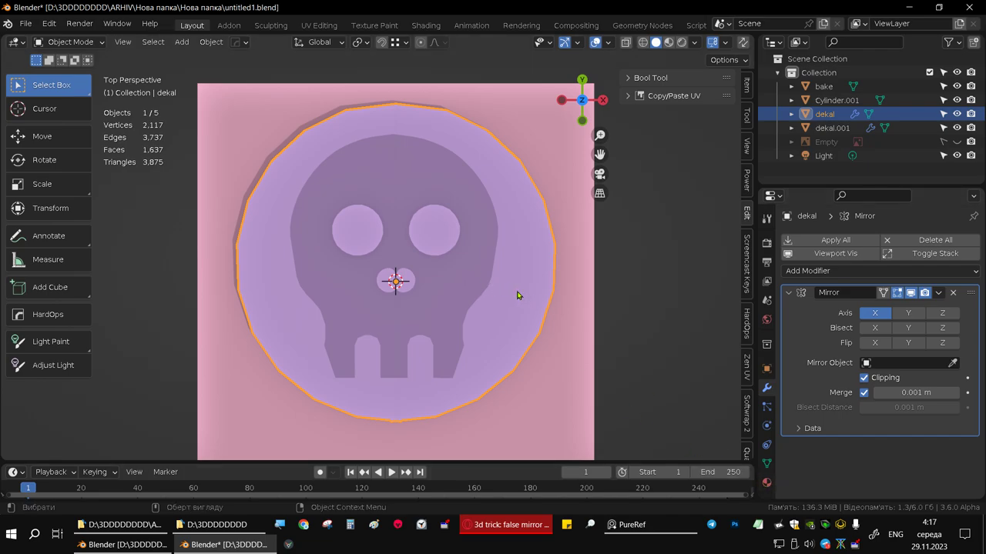
pyautogui.scroll(3, 521, 296)
pyautogui.scroll(-3, 511, 278)
pyautogui.moveTo(506, 290)
pyautogui.mouseDown(button='middle')
pyautogui.moveTo(448, 273)
pyautogui.moveTo(460, 255)
pyautogui.mouseUp(button='middle')
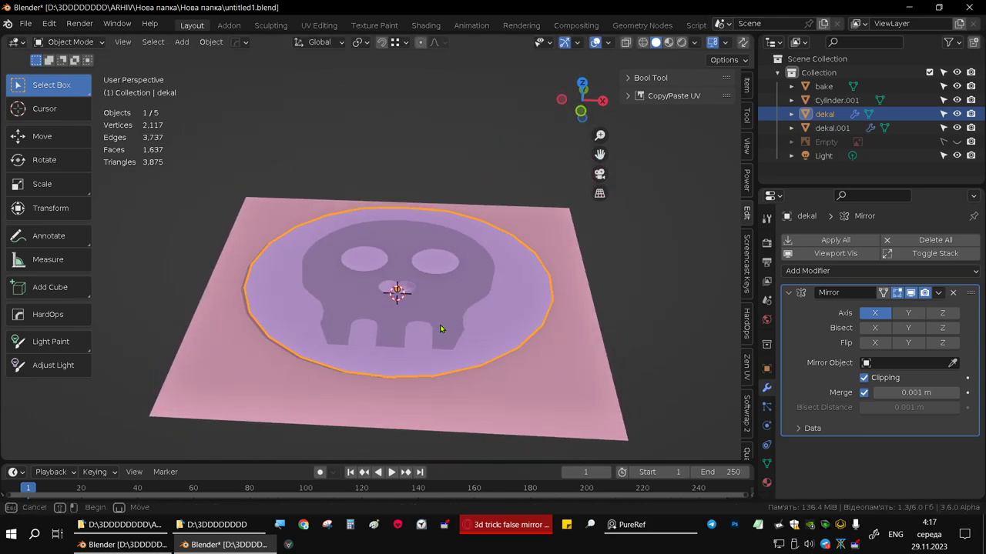
pyautogui.press('Tab')
pyautogui.press('Tab')
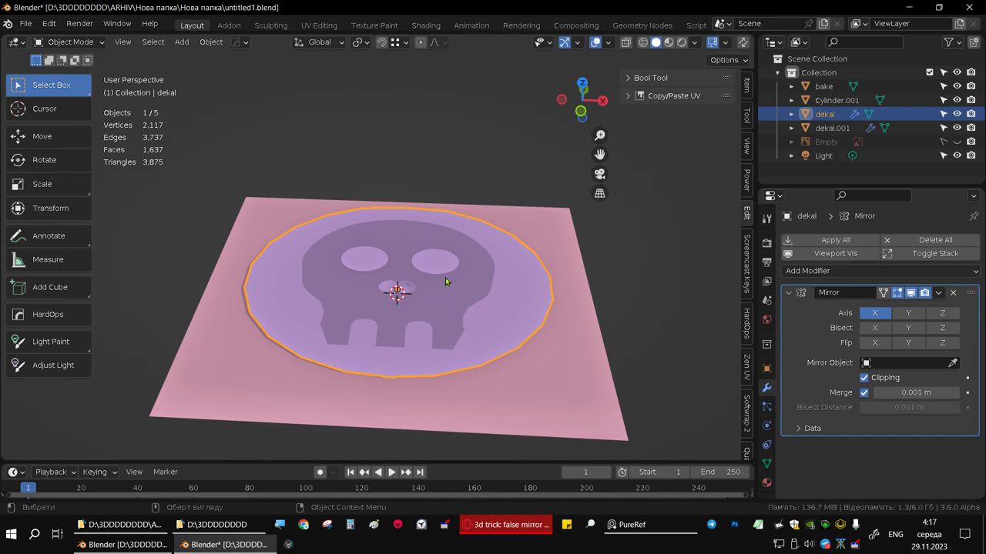
pyautogui.press('z')
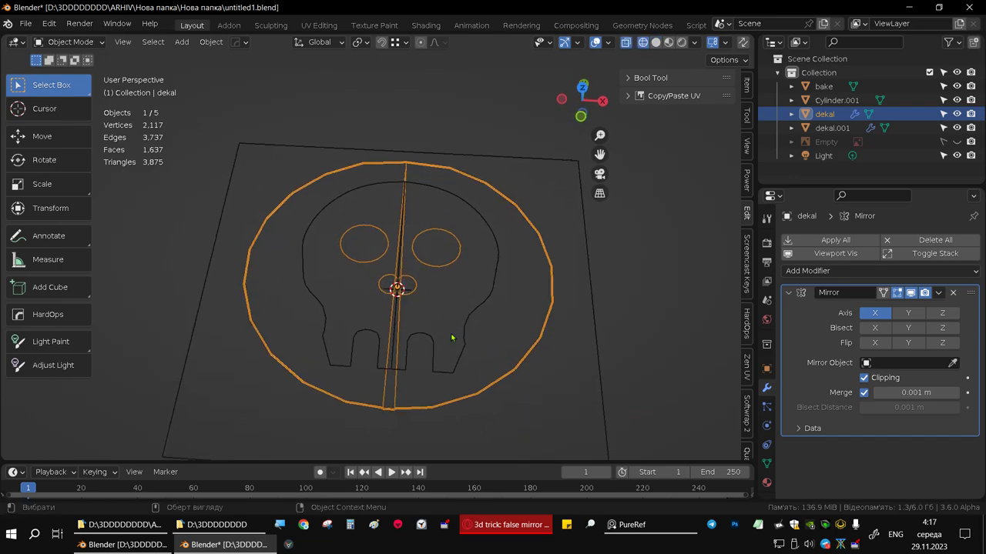
pyautogui.press('Tab')
# Nudge the bottom vertex of the plate's centre seam 0.25836 m sideways in X
pyautogui.click(402, 410)
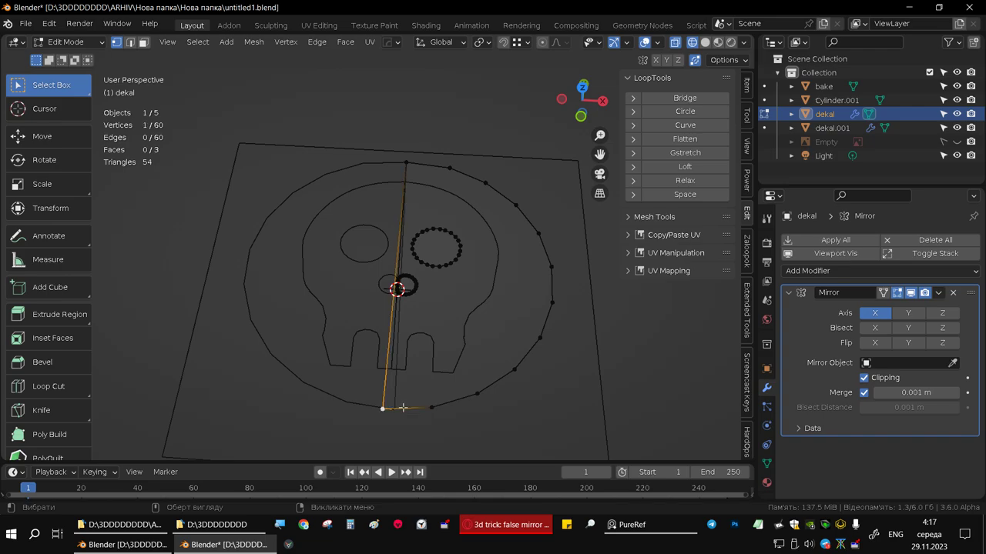
pyautogui.press('g')
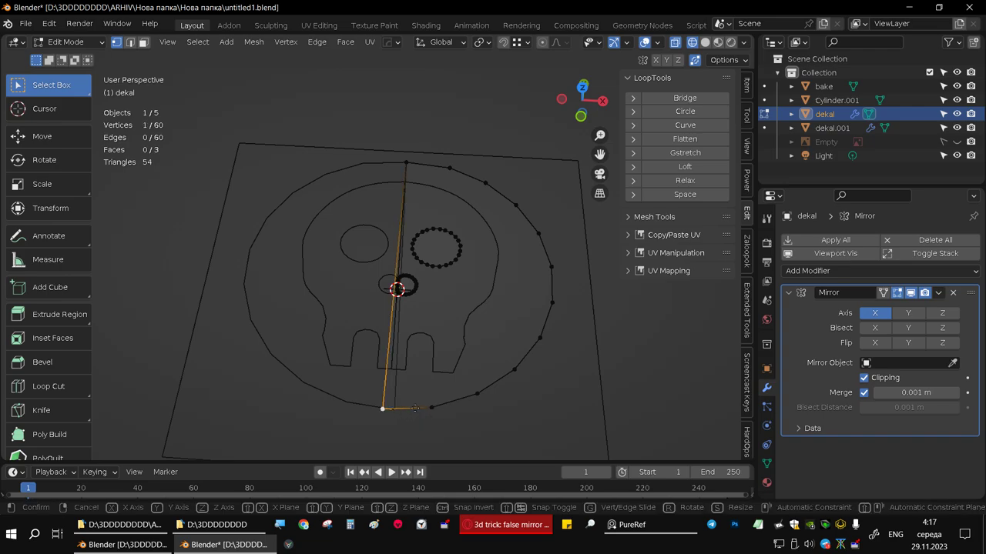
pyautogui.click(465, 411)
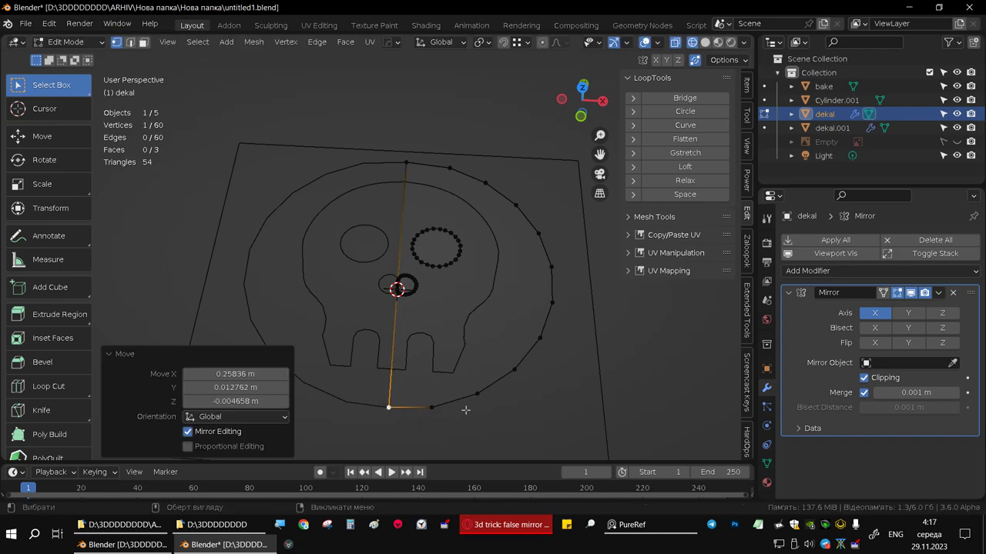
pyautogui.press('Tab')
# Select dekal.001 and add the dekal plate to the selection
pyautogui.click(464, 360)
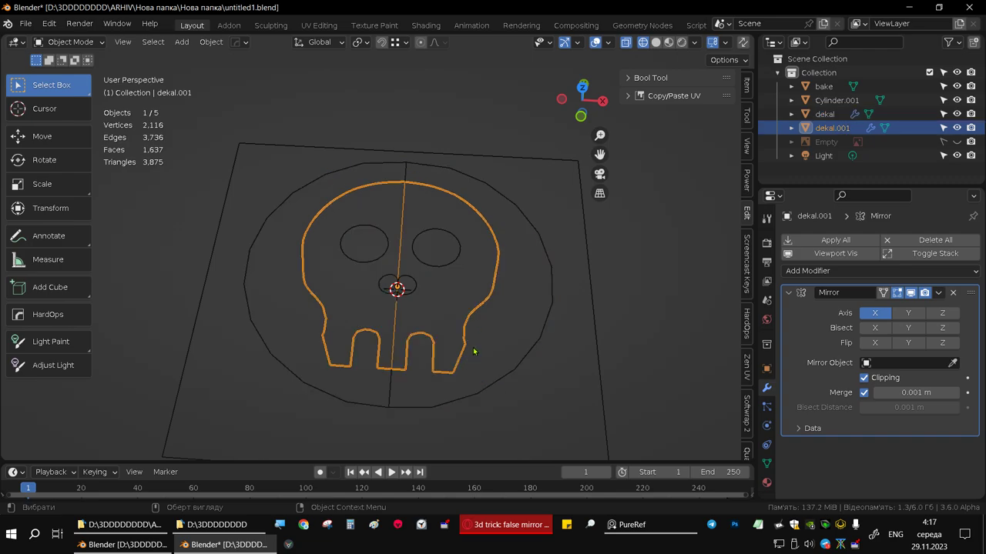
pyautogui.moveTo(473, 351)
pyautogui.mouseDown(button='middle')
pyautogui.moveTo(465, 297)
pyautogui.moveTo(509, 366)
pyautogui.mouseUp(button='middle')
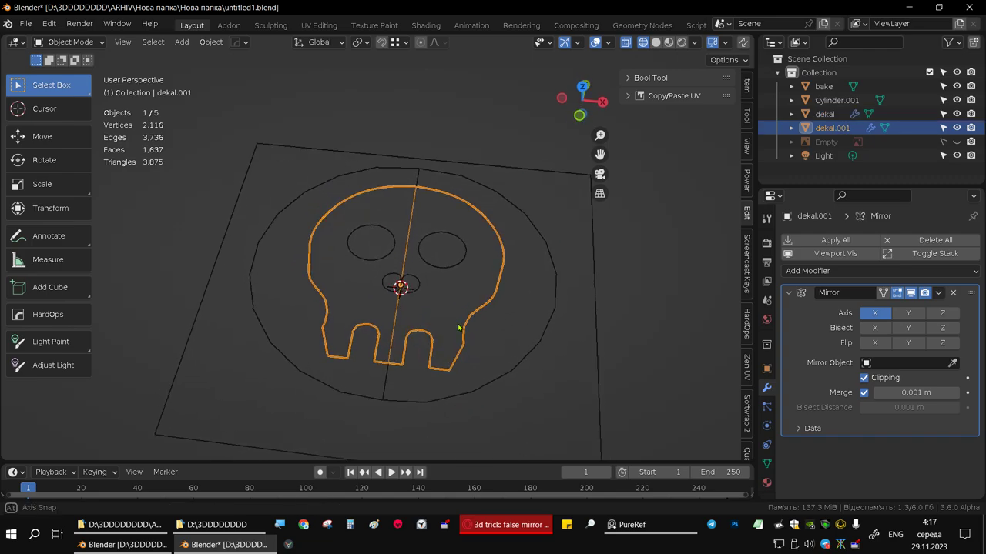
pyautogui.keyDown('shift'); pyautogui.click(515, 370); pyautogui.keyUp('shift')
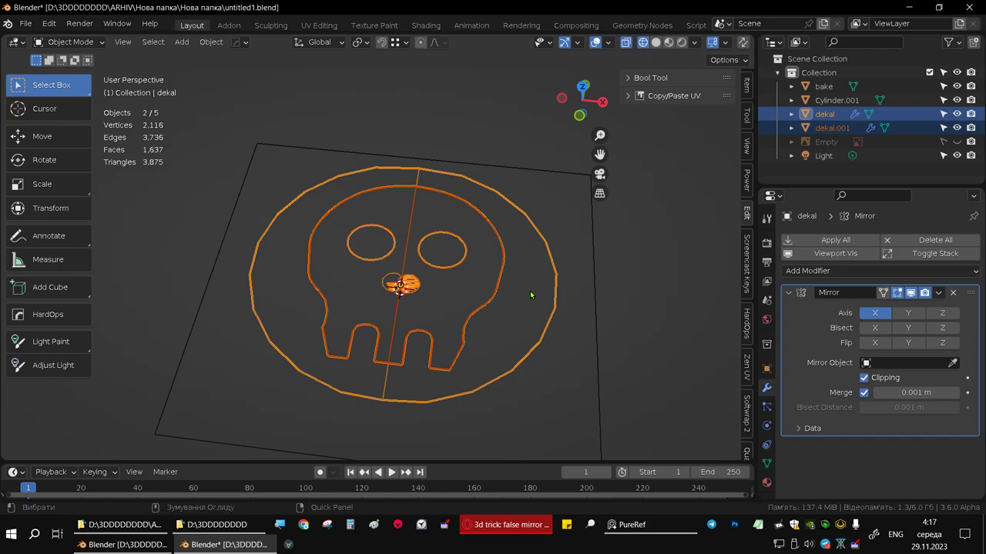
# Join the skull outline into the dekal plate and view it with solid shading
pyautogui.hotkey('ctrl', 'j')
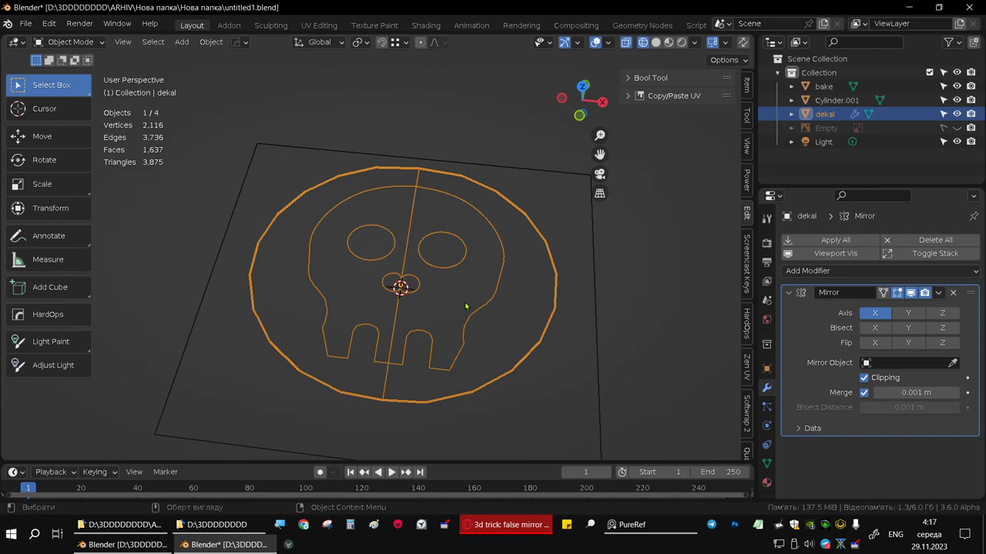
pyautogui.hotkey('shift', 'z')
pyautogui.moveTo(585, 346)
pyautogui.mouseDown(button='middle')
pyautogui.moveTo(464, 317)
pyautogui.moveTo(449, 326)
pyautogui.moveTo(423, 305)
pyautogui.moveTo(433, 244)
pyautogui.mouseUp(button='middle')
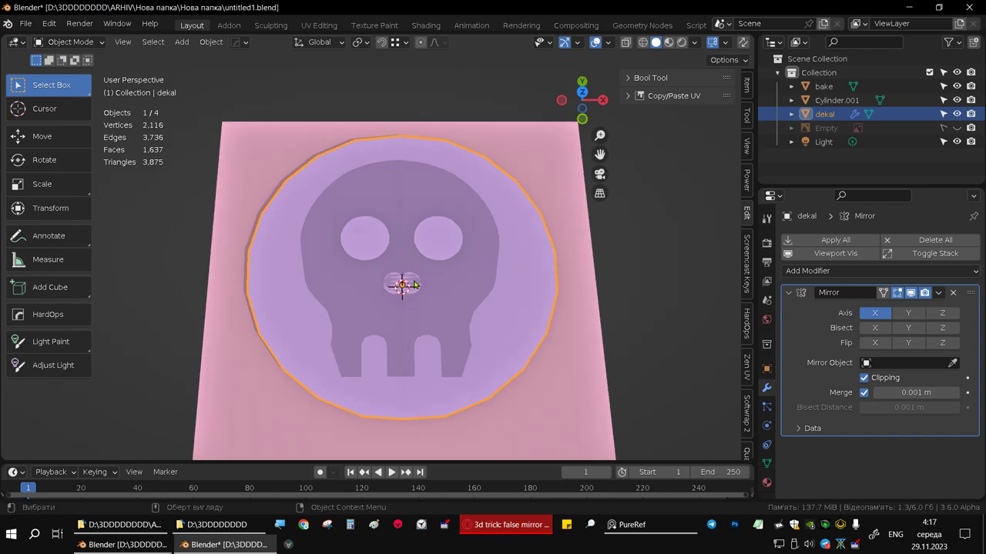
pyautogui.scroll(5, 422, 293)
# Raise the right eye and nostril faces 0.02409 m along Z
pyautogui.press('Tab')
pyautogui.moveTo(422, 292); pyautogui.dragTo(448, 288, button='middle')
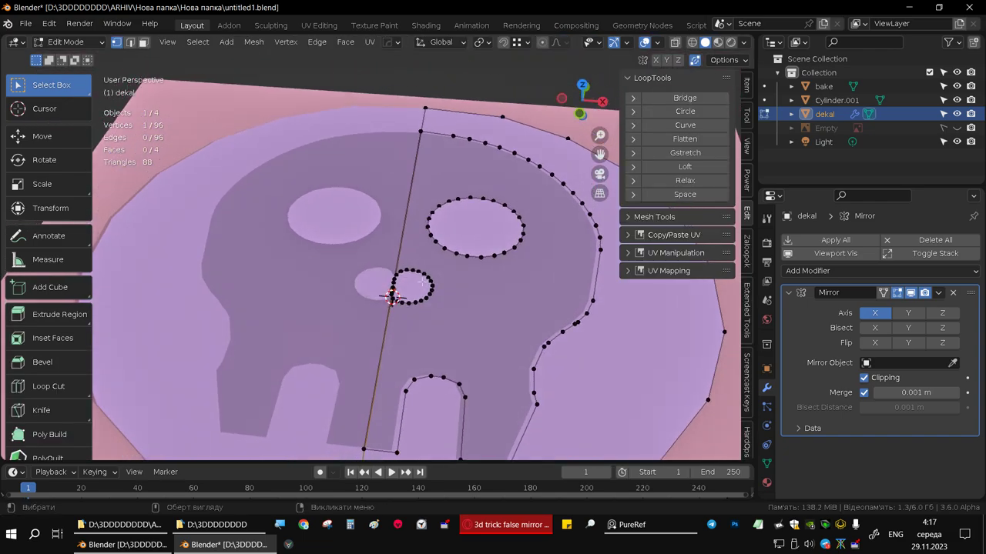
pyautogui.press('3')
pyautogui.click(422, 287)
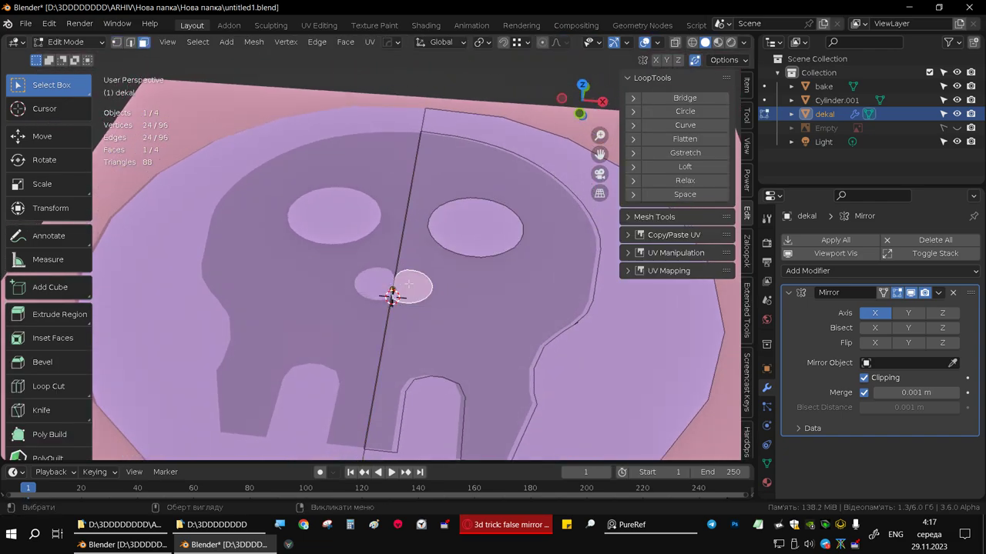
pyautogui.keyDown('shift'); pyautogui.click(460, 231); pyautogui.keyUp('shift')
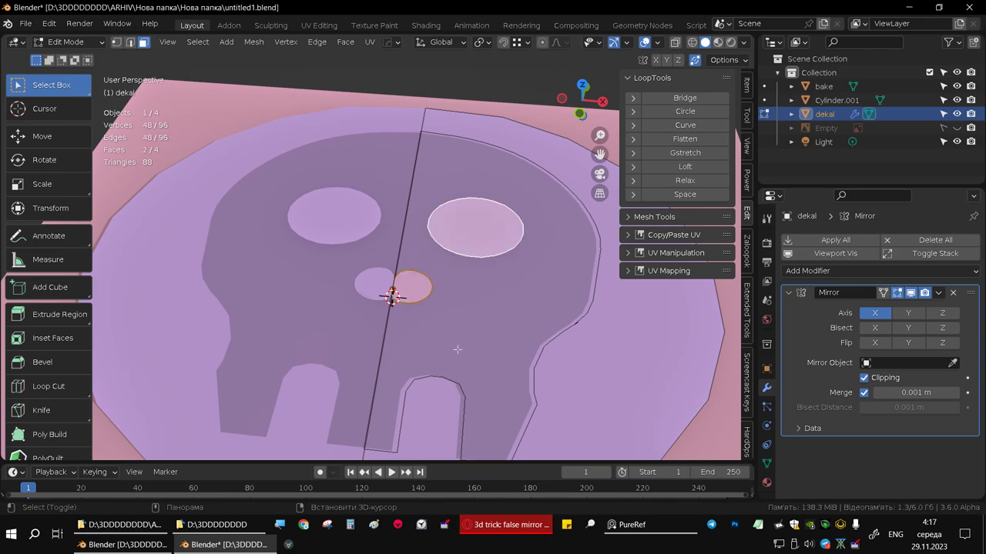
pyautogui.keyDown('shift'); pyautogui.moveTo(457, 349); pyautogui.dragTo(434, 253, button='middle'); pyautogui.keyUp('shift')
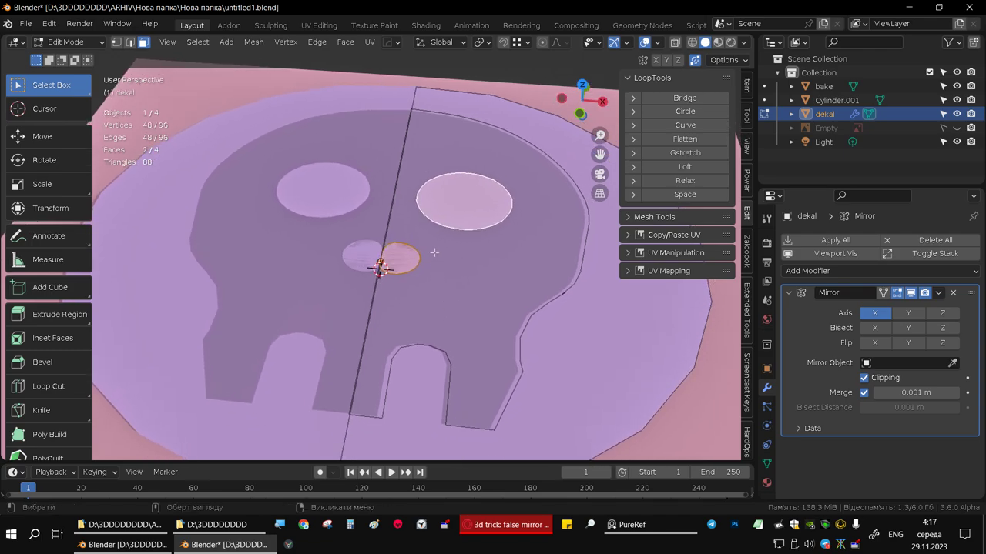
pyautogui.press('g')
pyautogui.press('z')
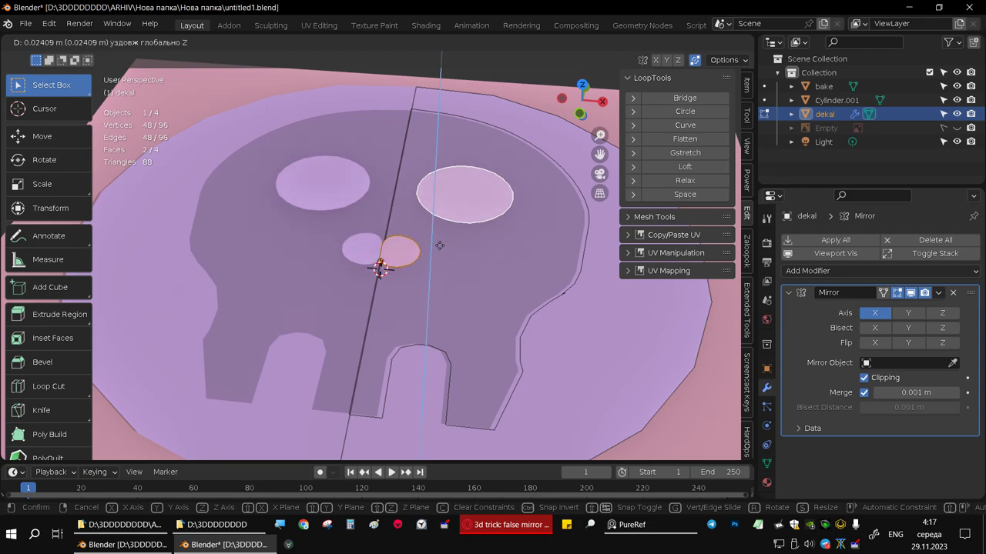
pyautogui.click(439, 246)
# Return to Object Mode and show the plate's material properties
pyautogui.press('Tab')
pyautogui.scroll(-4, 462, 238)
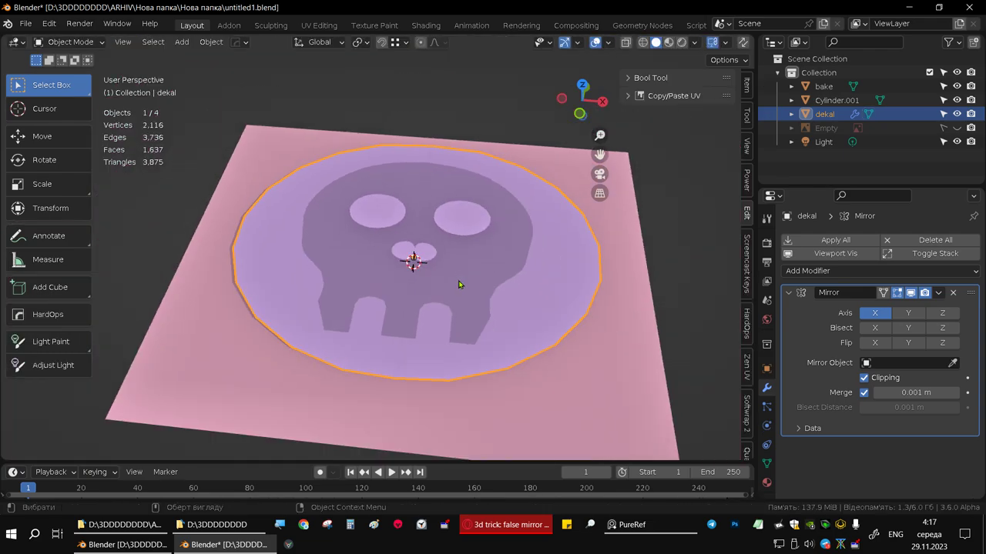
pyautogui.moveTo(462, 282)
pyautogui.mouseDown(button='middle')
pyautogui.moveTo(443, 297)
pyautogui.moveTo(457, 332)
pyautogui.mouseUp(button='middle')
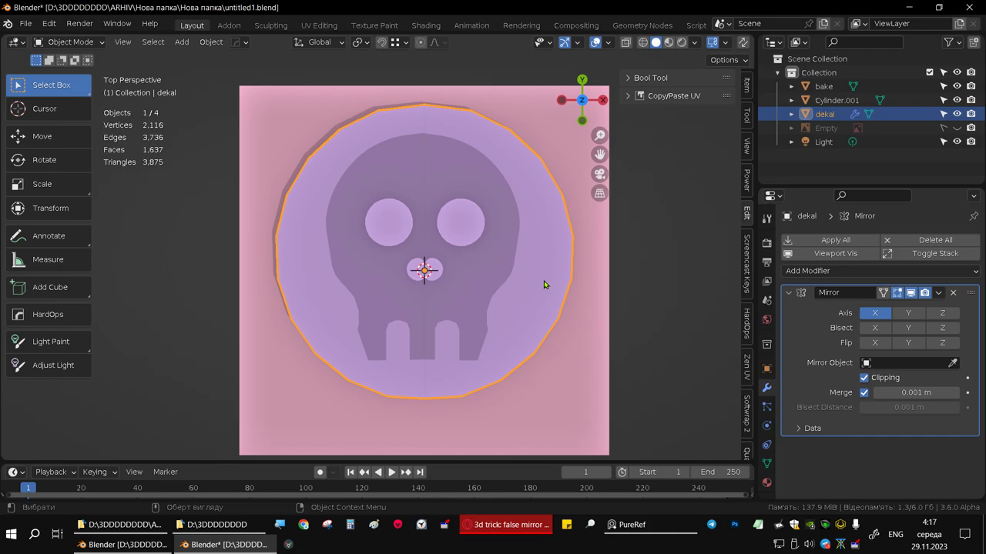
pyautogui.click(766, 483)
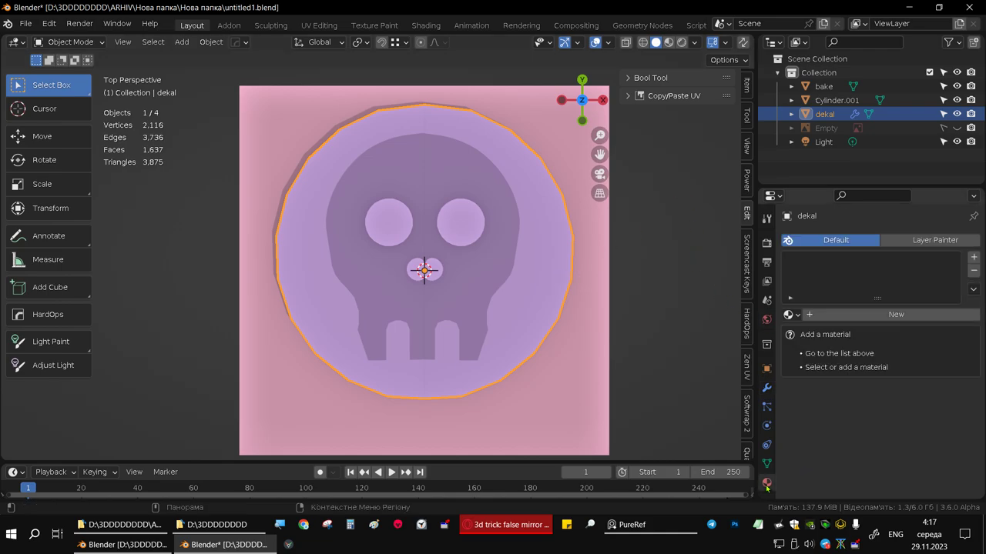
# Create a new black material for the dekal plate and preview it in material shading
pyautogui.click(880, 317)
pyautogui.click(880, 315)
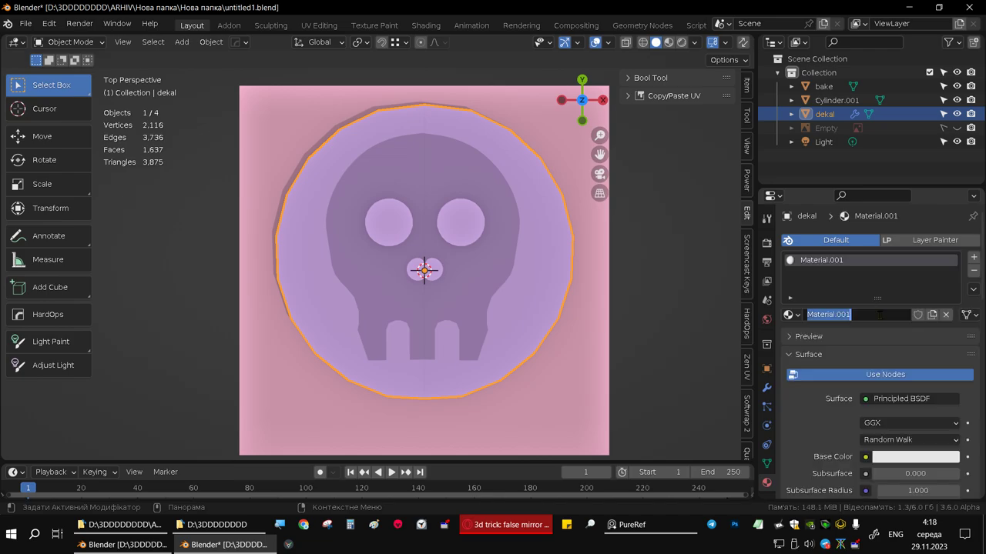
pyautogui.click(853, 283)
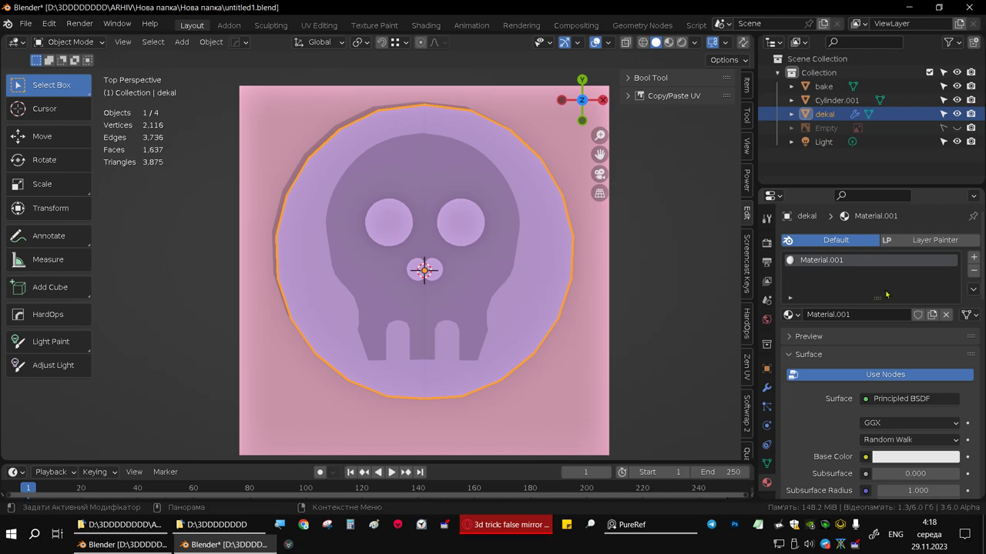
pyautogui.click(897, 458)
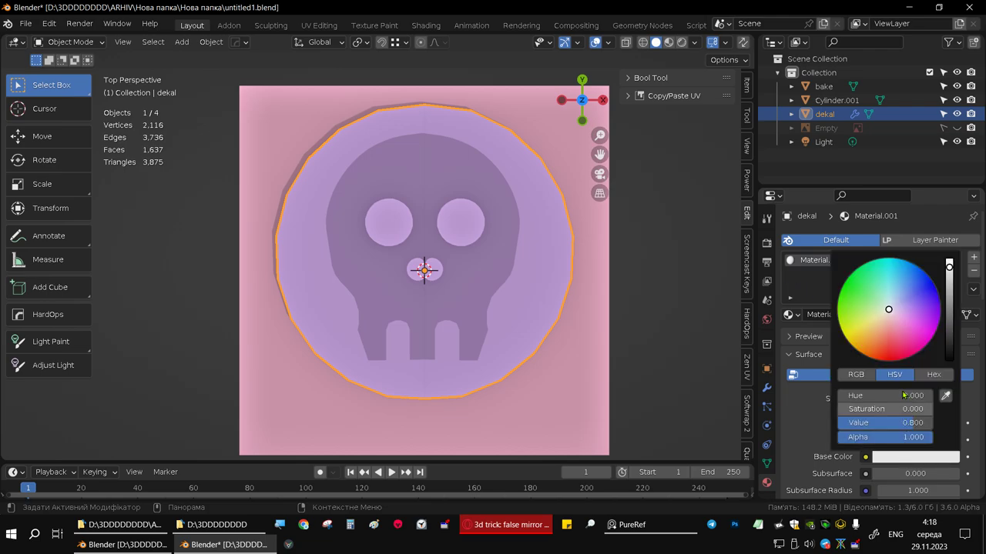
pyautogui.moveTo(952, 282); pyautogui.dragTo(951, 362)
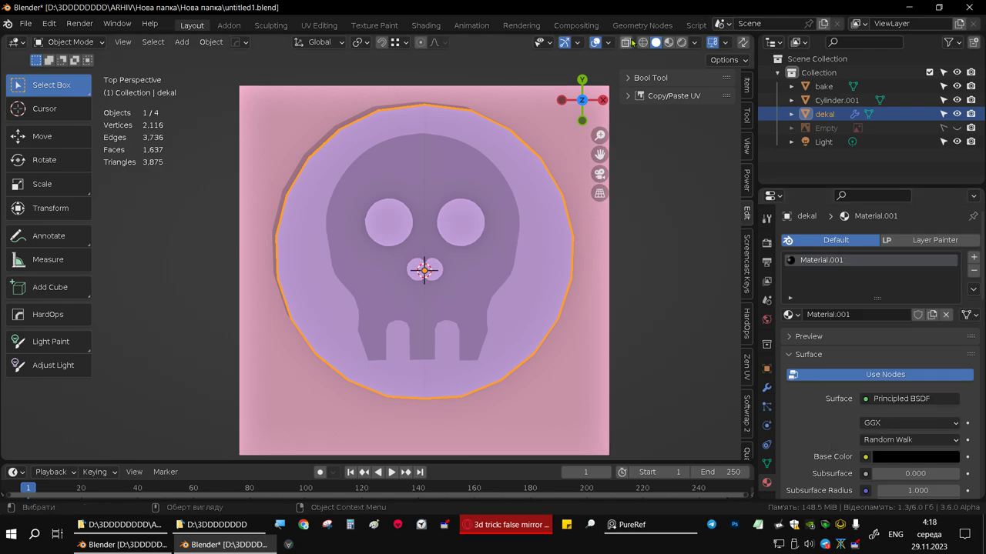
pyautogui.click(672, 42)
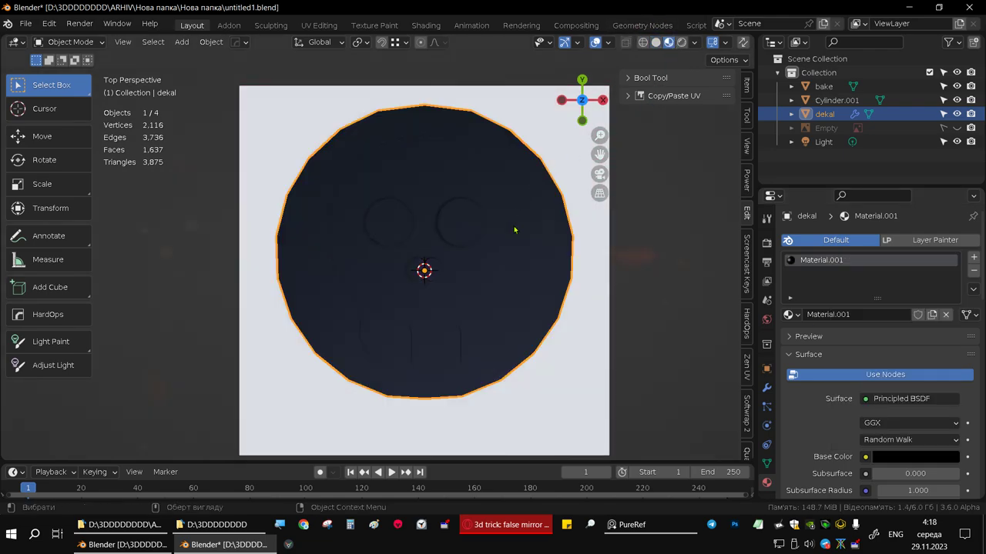
# Add a second slot with new white Material.002 and assign it to the skull face
pyautogui.click(973, 258)
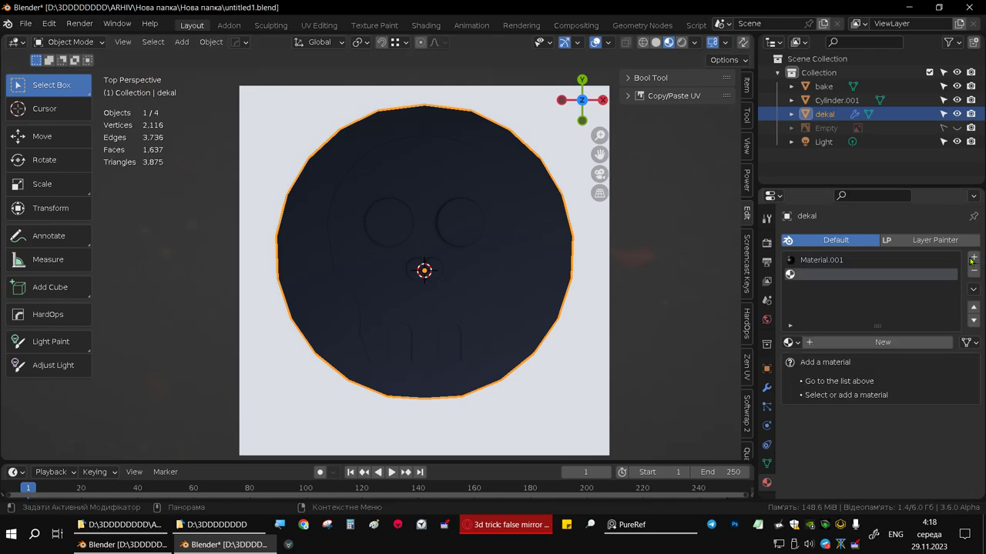
pyautogui.click(884, 345)
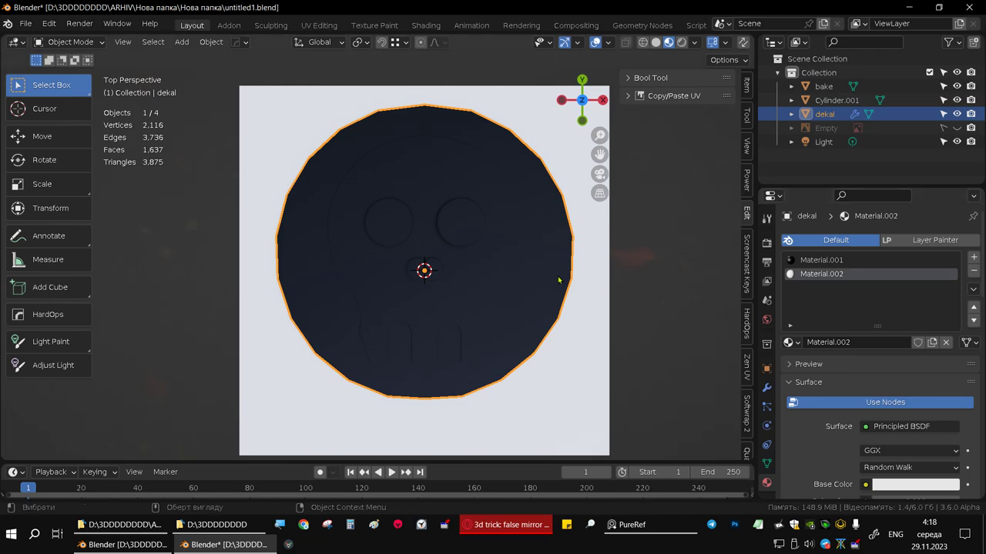
pyautogui.press('Tab')
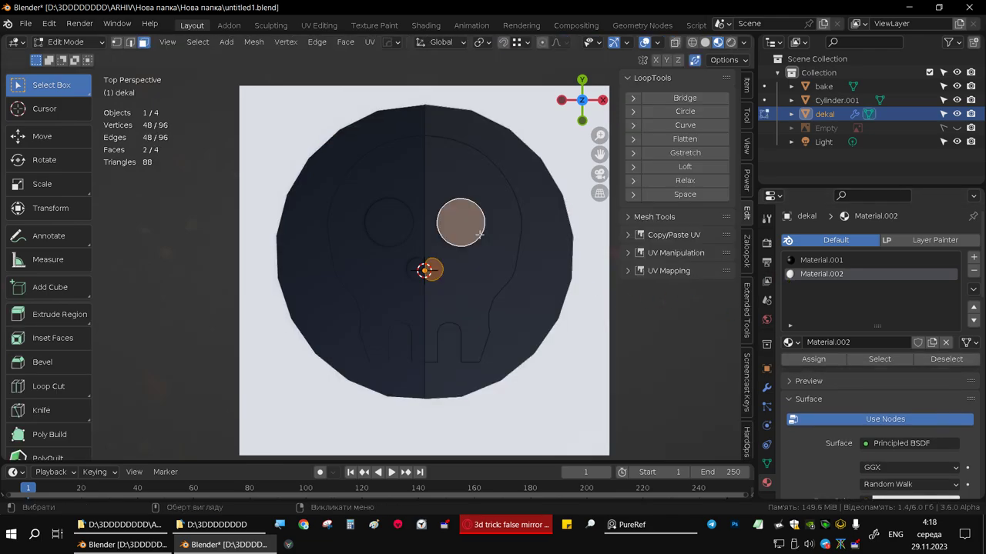
pyautogui.click(457, 220)
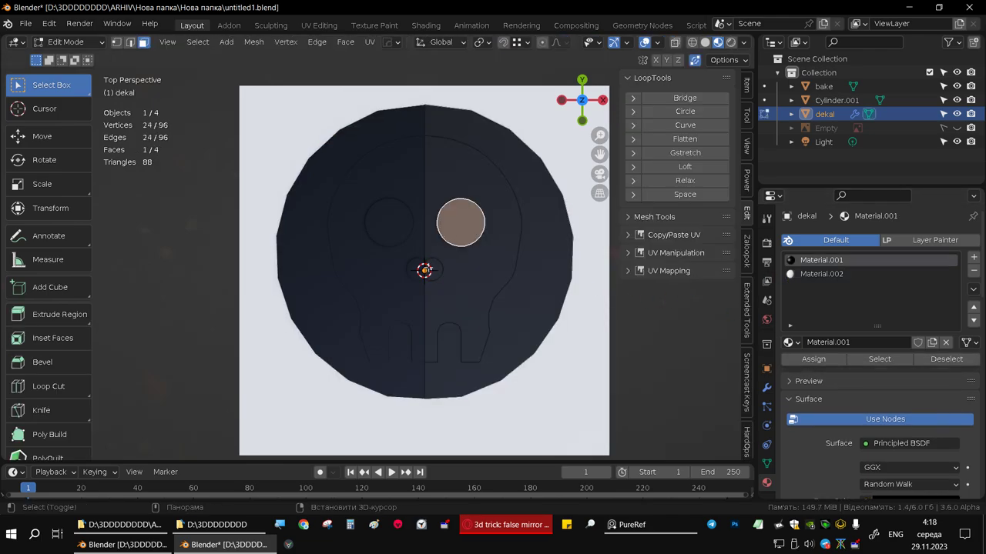
pyautogui.click(483, 262)
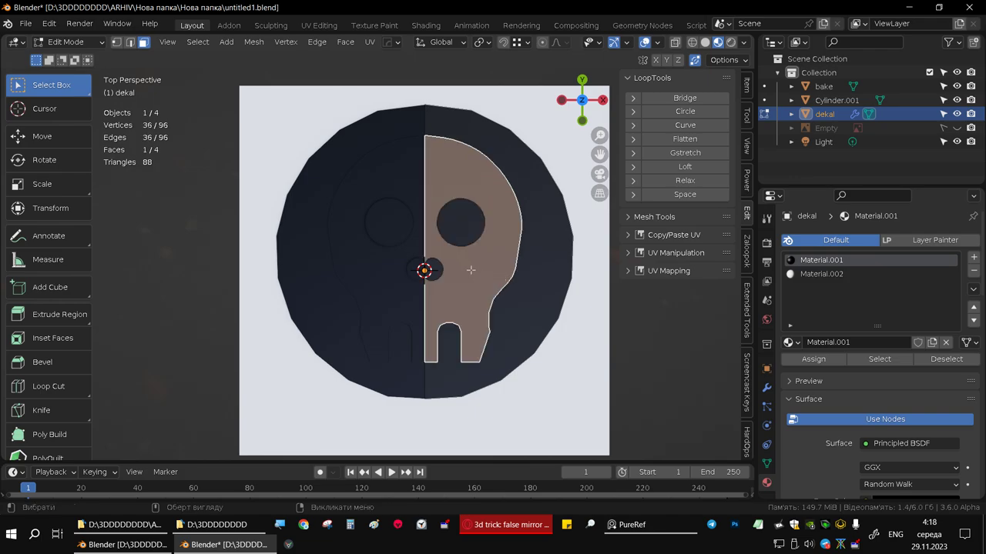
pyautogui.click(821, 274)
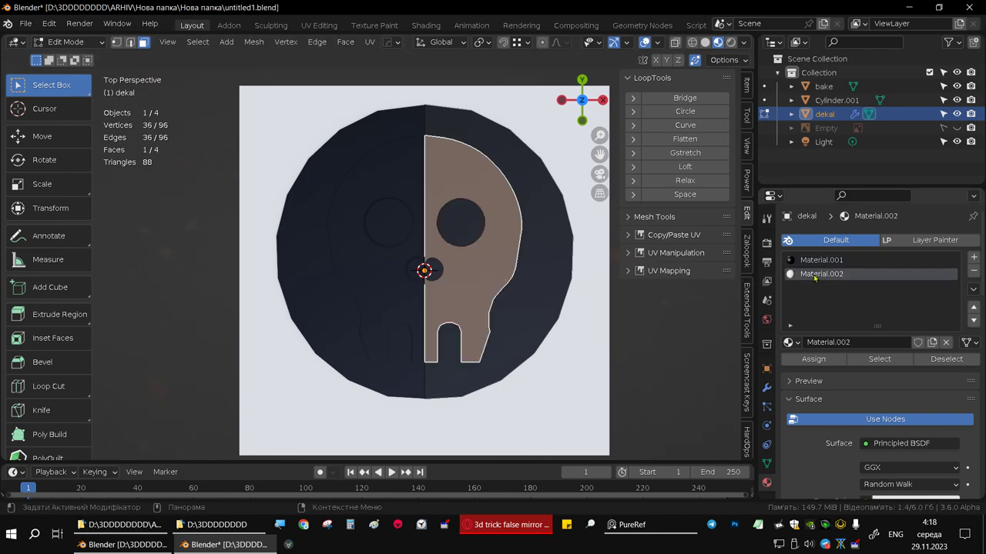
pyautogui.click(810, 359)
# Nudge the skull decal slightly down along Y
pyautogui.press('Tab')
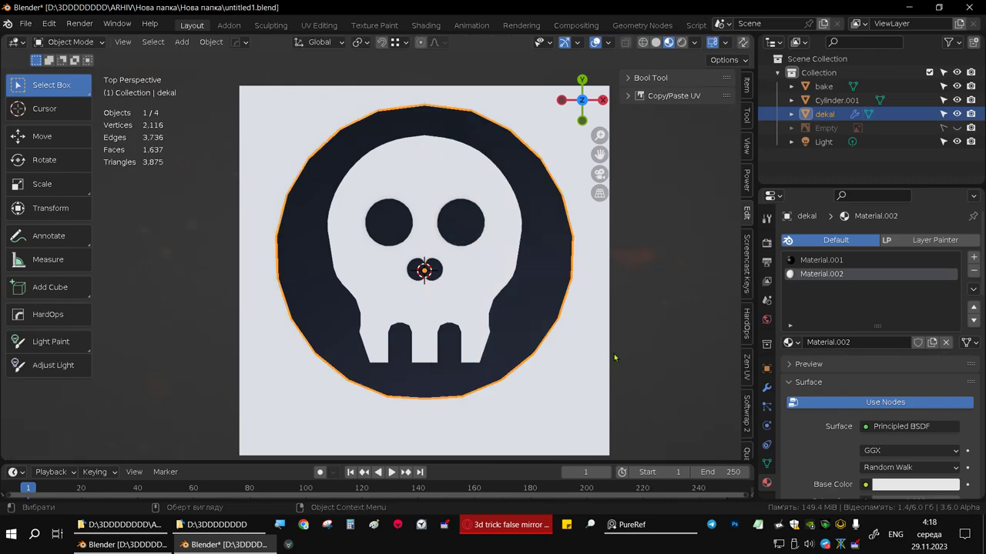
pyautogui.scroll(2, 555, 346)
pyautogui.scroll(-5, 513, 321)
pyautogui.moveTo(488, 318); pyautogui.dragTo(501, 321, button='middle')
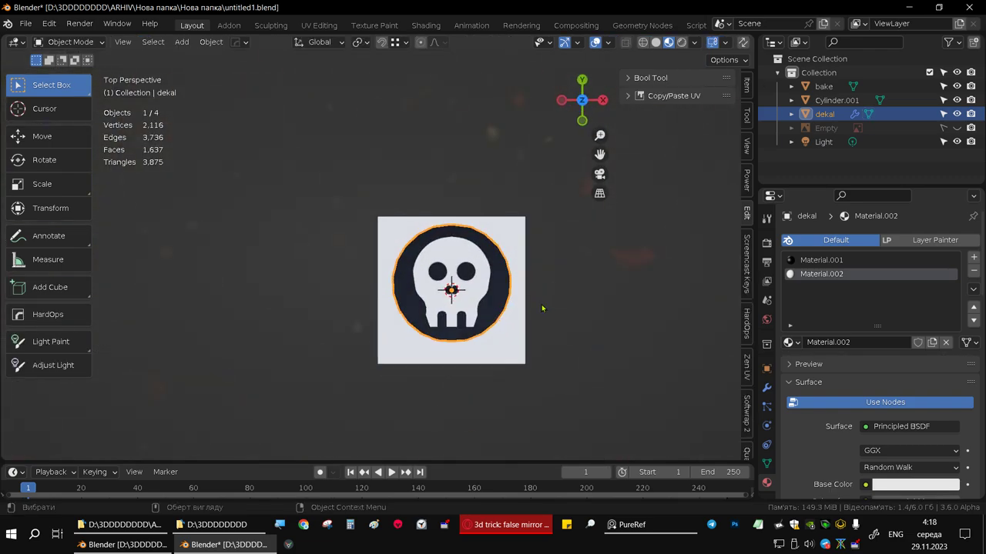
pyautogui.moveTo(501, 297)
pyautogui.mouseDown(button='middle')
pyautogui.moveTo(490, 160)
pyautogui.moveTo(470, 292)
pyautogui.moveTo(484, 316)
pyautogui.moveTo(398, 308)
pyautogui.mouseUp(button='middle')
pyautogui.scroll(3, 470, 293)
pyautogui.scroll(2, 459, 299)
pyautogui.scroll(-3, 458, 299)
pyautogui.scroll(-2, 484, 316)
pyautogui.scroll(-3, 398, 308)
pyautogui.scroll(2, 453, 288)
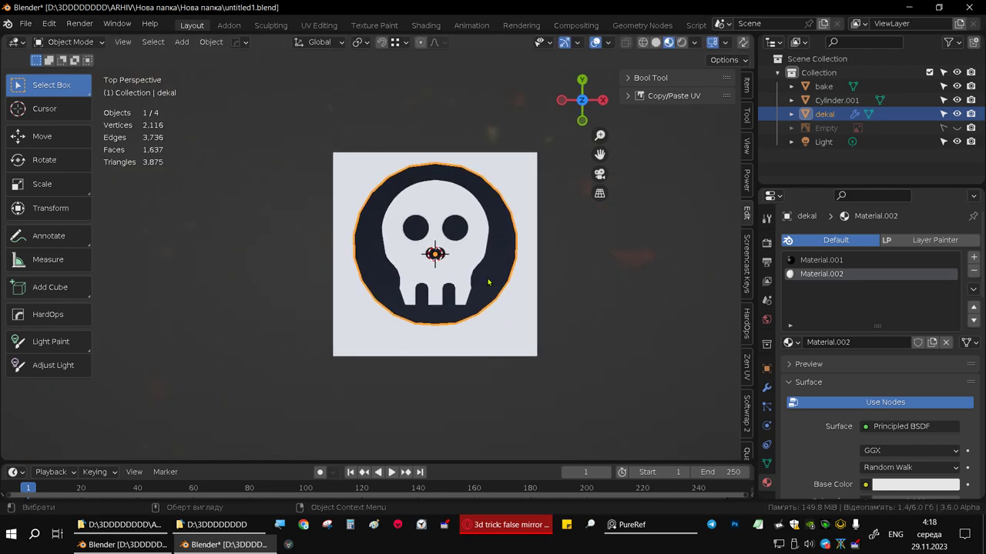
pyautogui.press('g')
pyautogui.press('y')
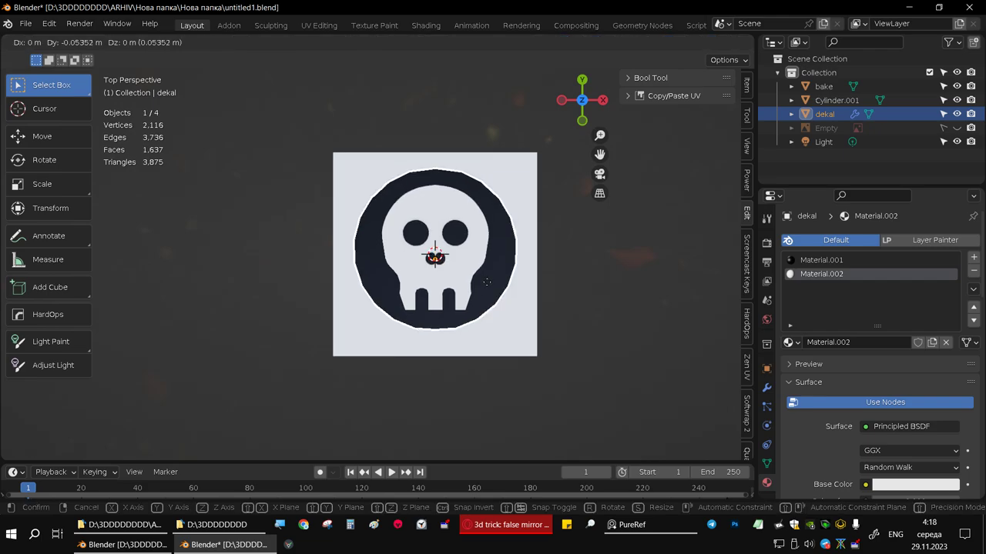
pyautogui.click(488, 287)
# Scale the decal up to 1.161, reposition it, and select the bake plane
pyautogui.press('s')
pyautogui.click(514, 291)
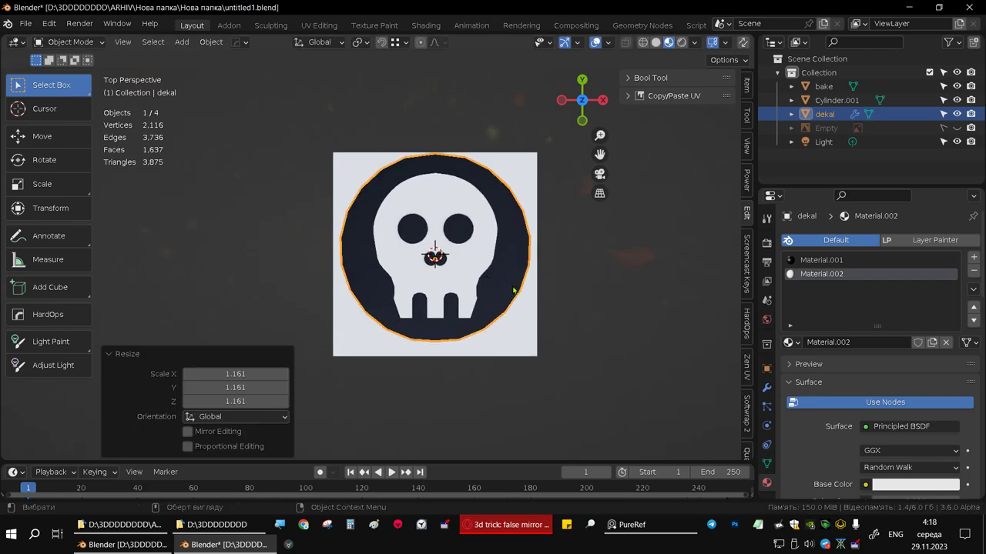
pyautogui.press('g')
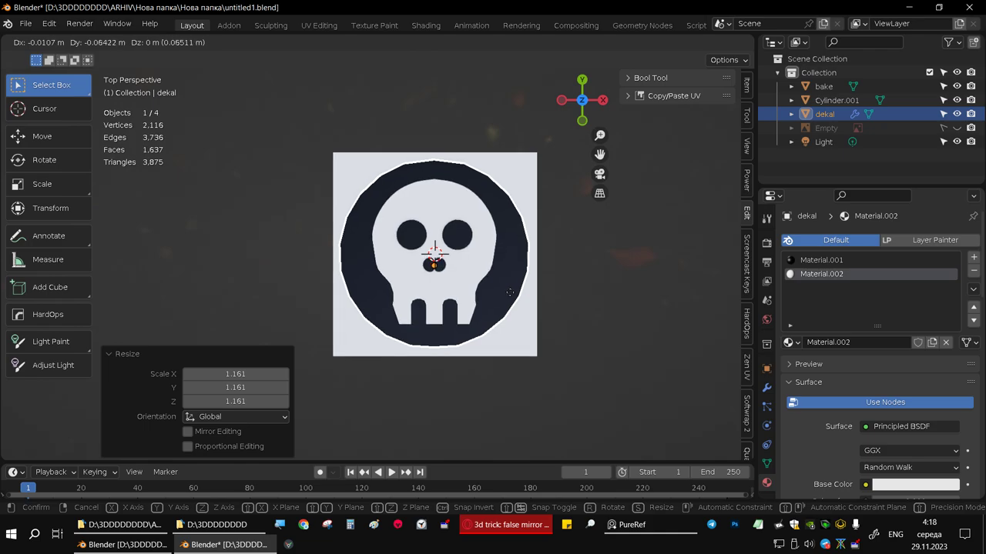
pyautogui.click(511, 297)
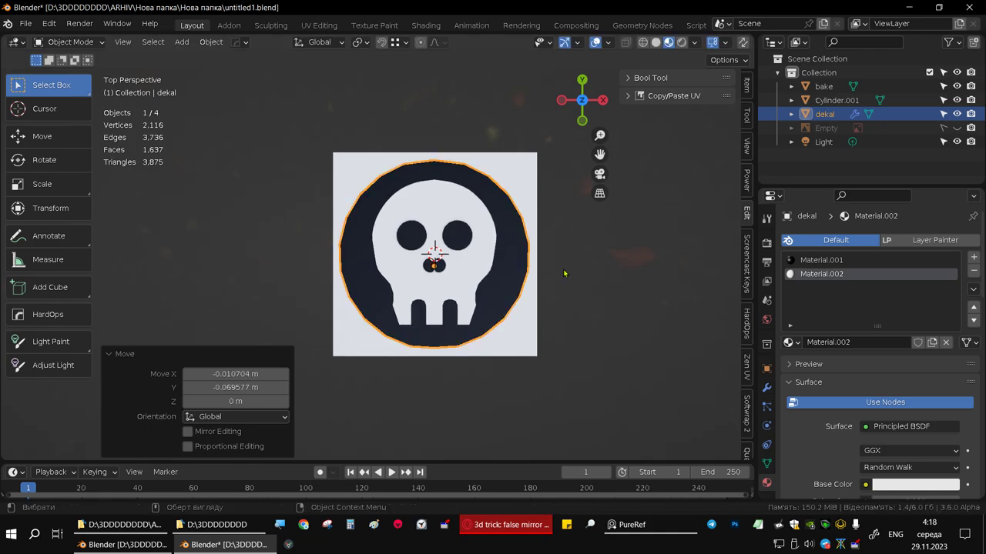
pyautogui.click(523, 211)
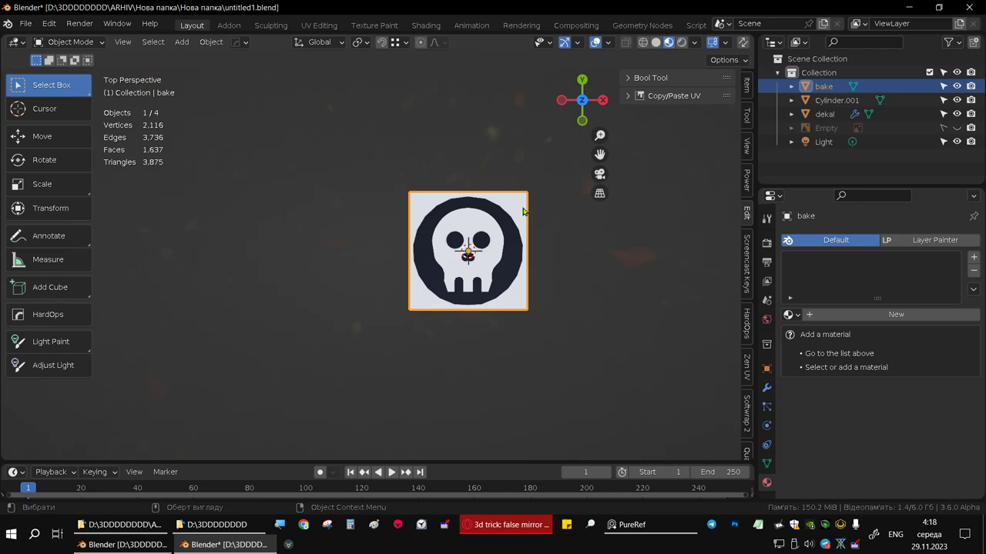
# Switch to the Shading workspace and show the bake plane's material properties
pyautogui.click(426, 25)
pyautogui.scroll(6, 146, 146)
pyautogui.scroll(3, 146, 146)
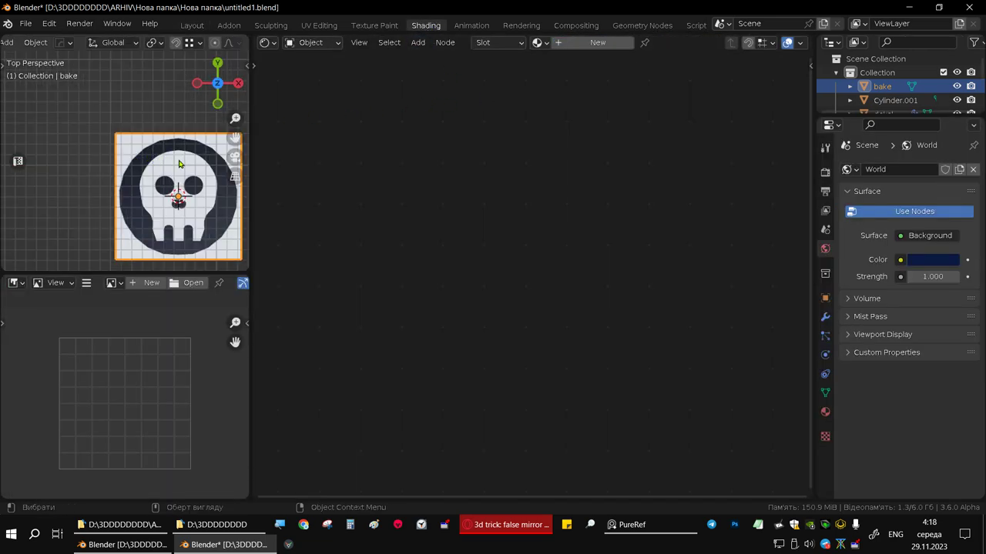
pyautogui.keyDown('shift'); pyautogui.moveTo(224, 148); pyautogui.dragTo(158, 129, button='middle'); pyautogui.keyUp('shift')
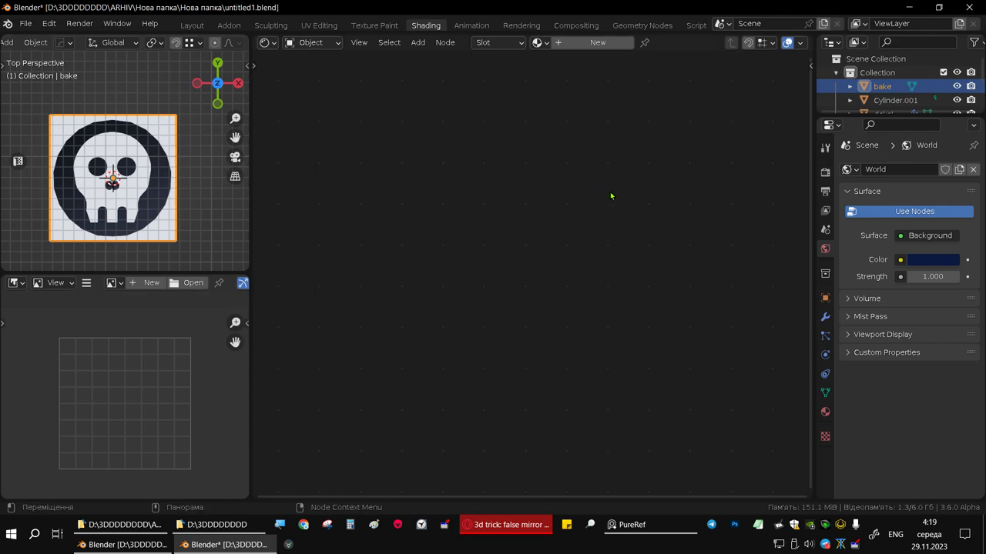
pyautogui.click(825, 412)
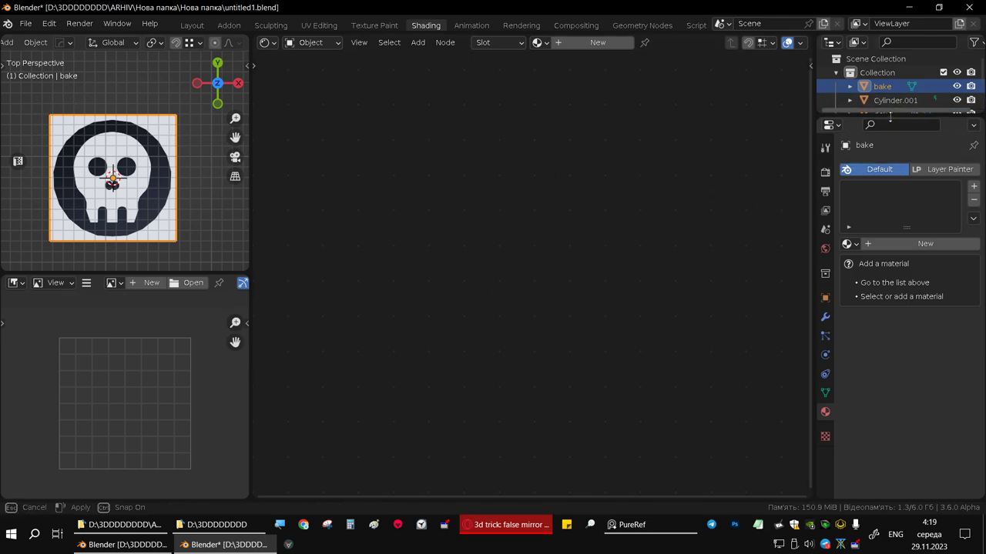
pyautogui.moveTo(891, 117); pyautogui.dragTo(891, 186)
# Create Material.003 for the bake plane with a pink base colour
pyautogui.click(925, 312)
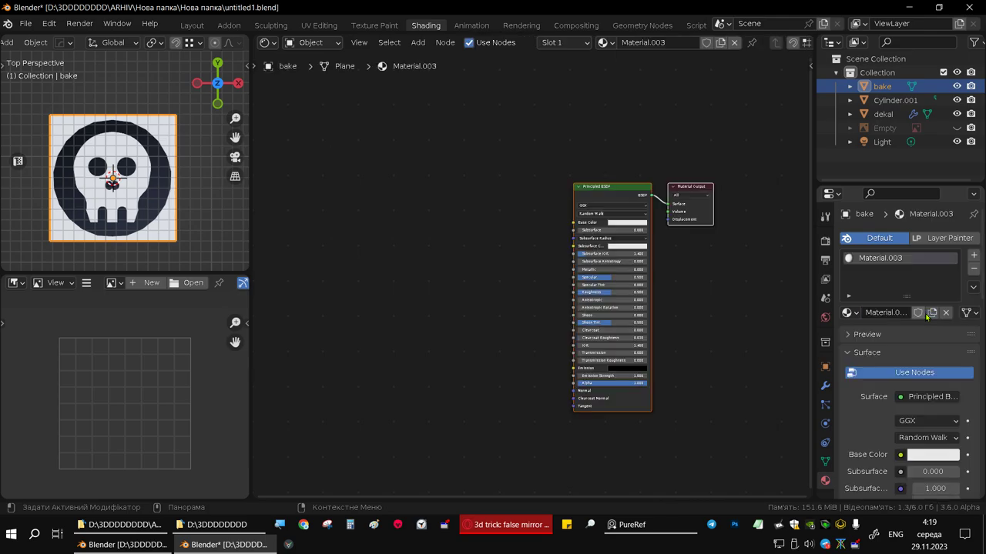
pyautogui.moveTo(495, 231); pyautogui.dragTo(454, 222, button='middle')
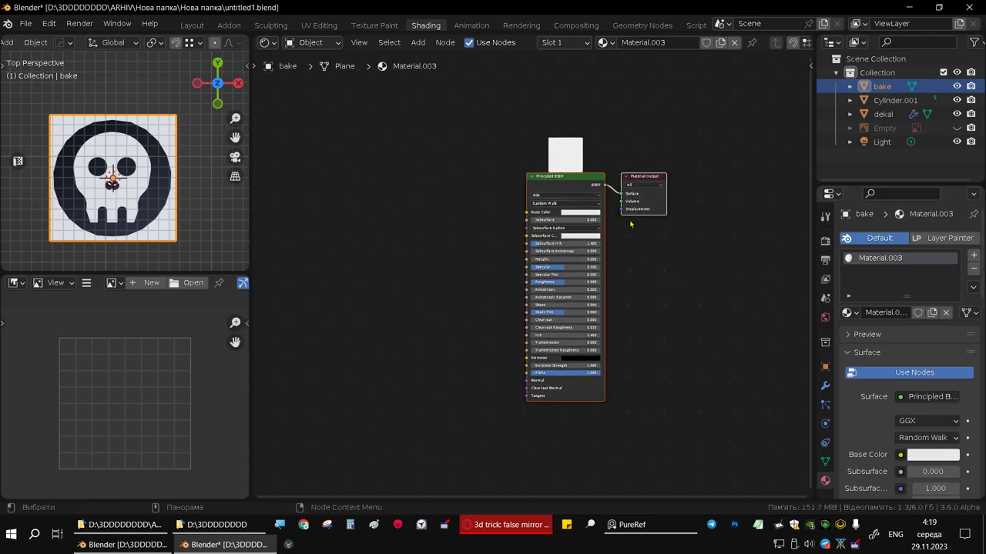
pyautogui.click(944, 455)
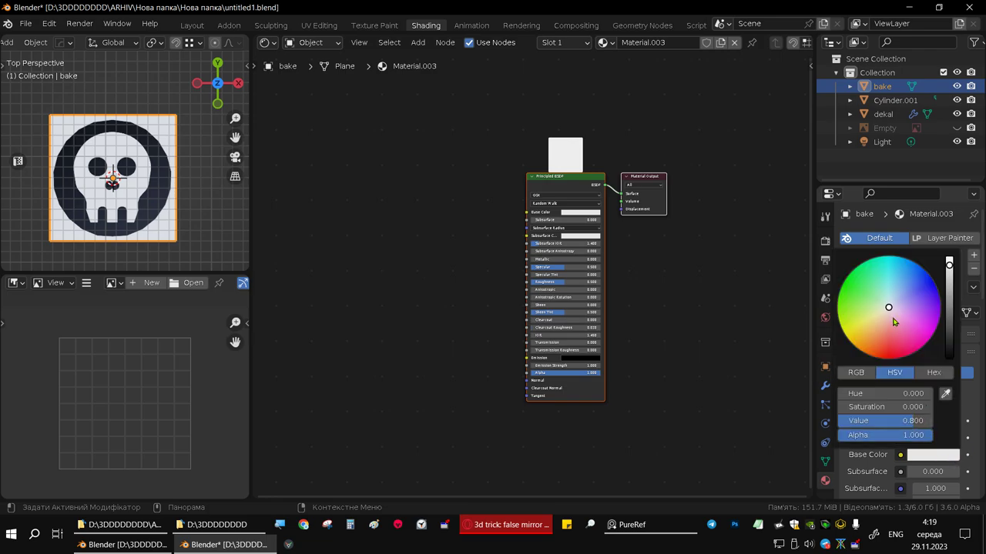
pyautogui.click(897, 324)
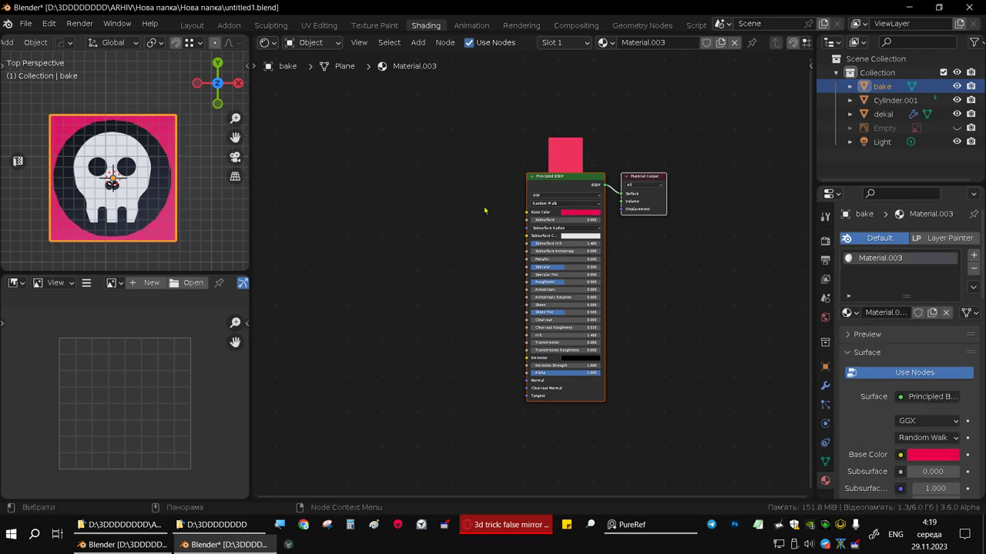
pyautogui.moveTo(481, 212); pyautogui.dragTo(500, 222, button='middle')
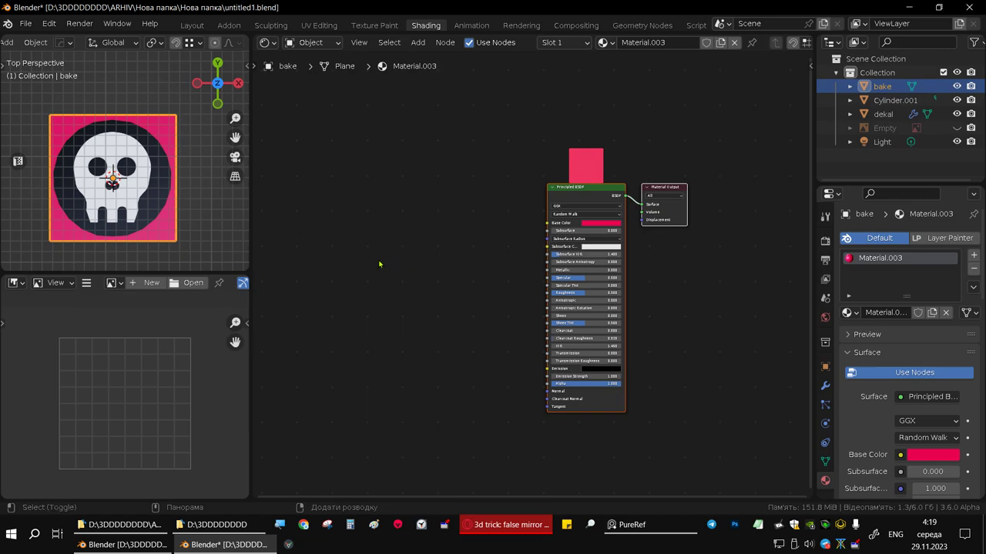
pyautogui.hotkey('shift', 'a')
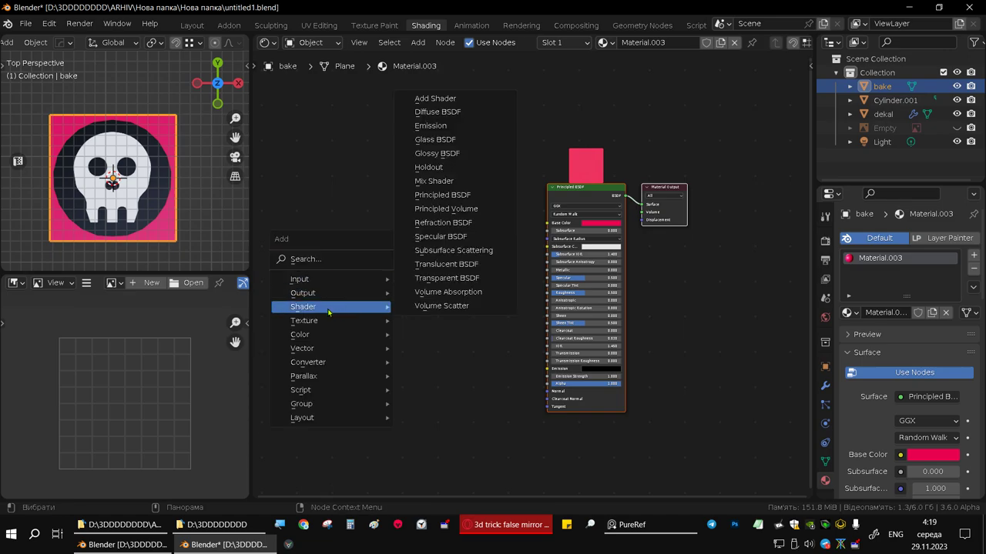
pyautogui.moveTo(331, 320)
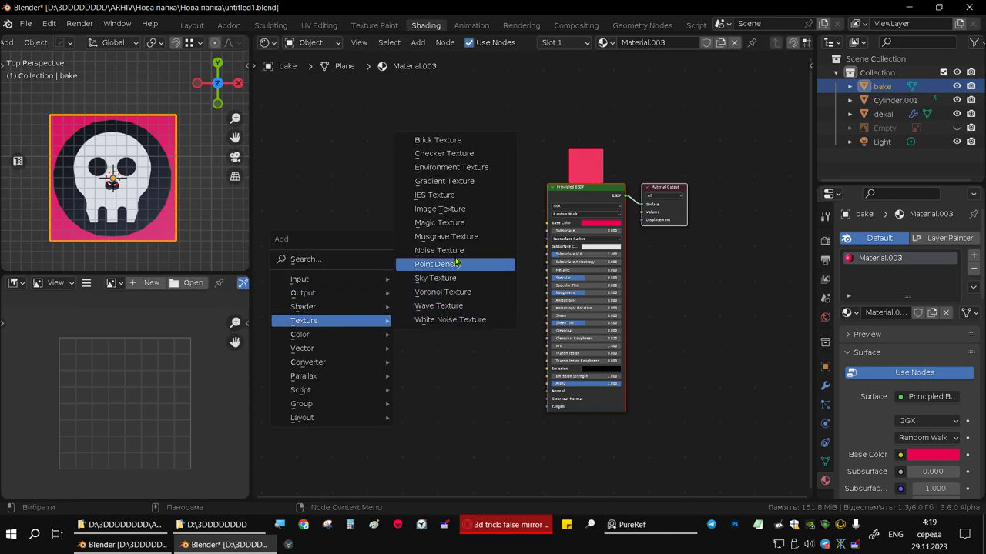
# Add an Image Texture node left of the Principled BSDF with a new blank 1024 × 1024 image, Untitled
pyautogui.click(456, 208)
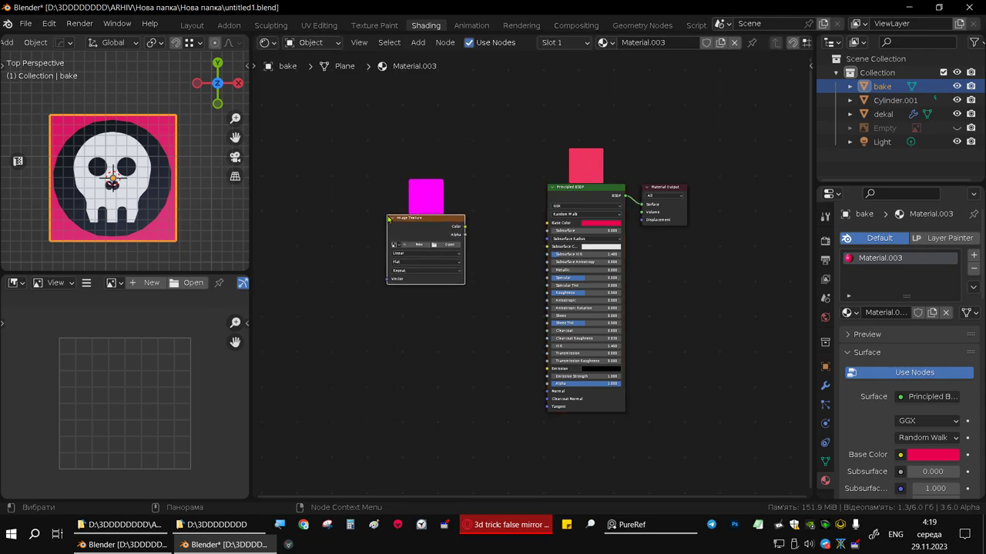
pyautogui.click(413, 243)
pyautogui.scroll(1, 412, 243)
pyautogui.scroll(2, 416, 243)
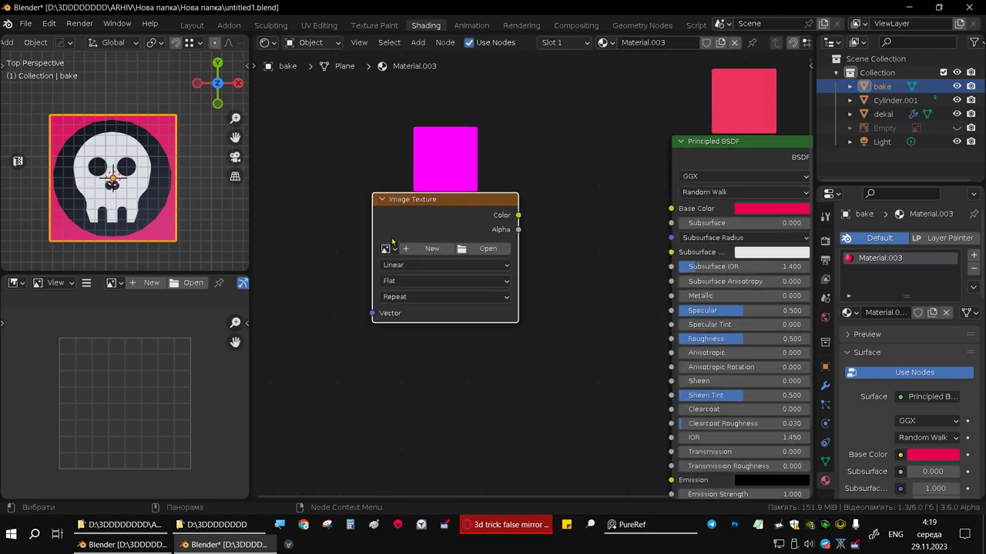
pyautogui.scroll(2, 428, 241)
pyautogui.scroll(1, 428, 241)
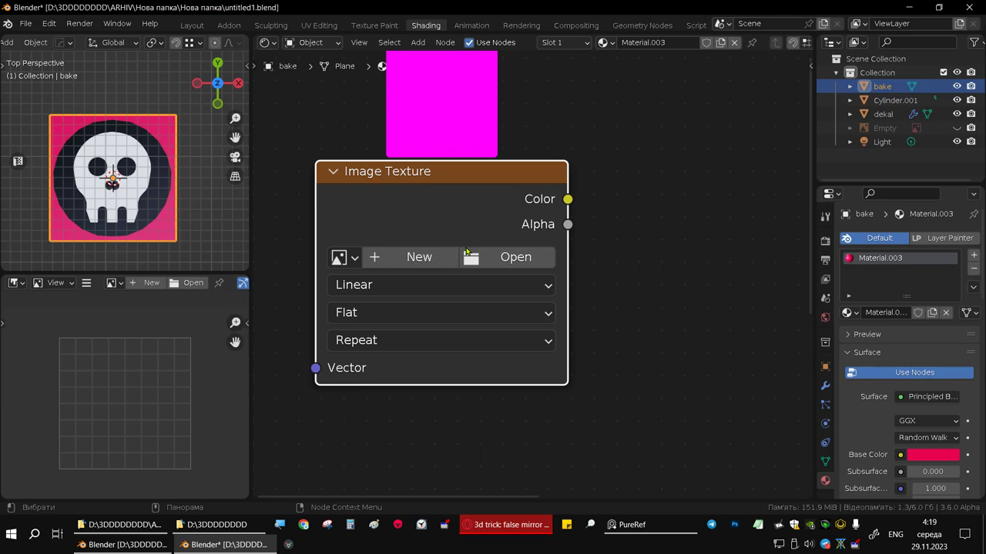
pyautogui.click(413, 257)
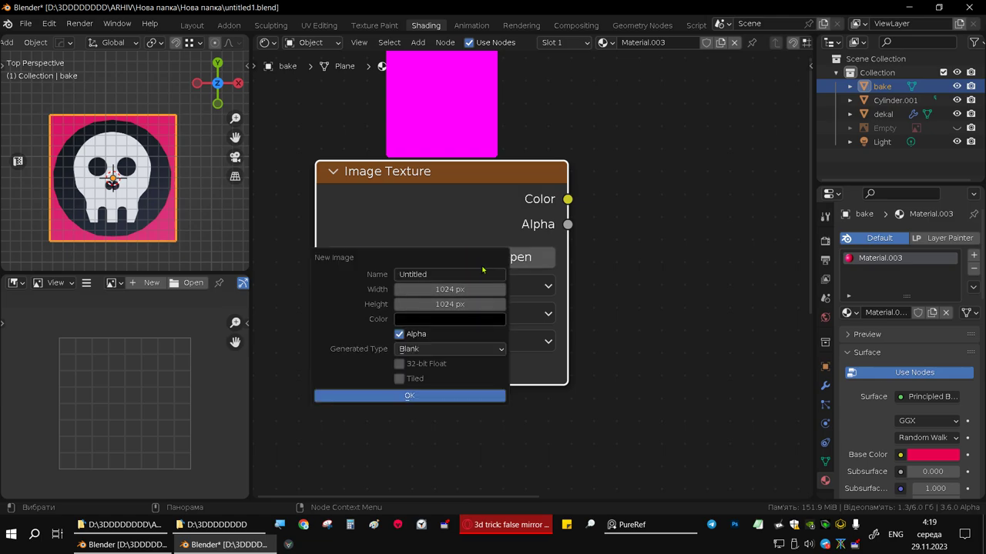
pyautogui.click(418, 396)
pyautogui.scroll(-2, 522, 311)
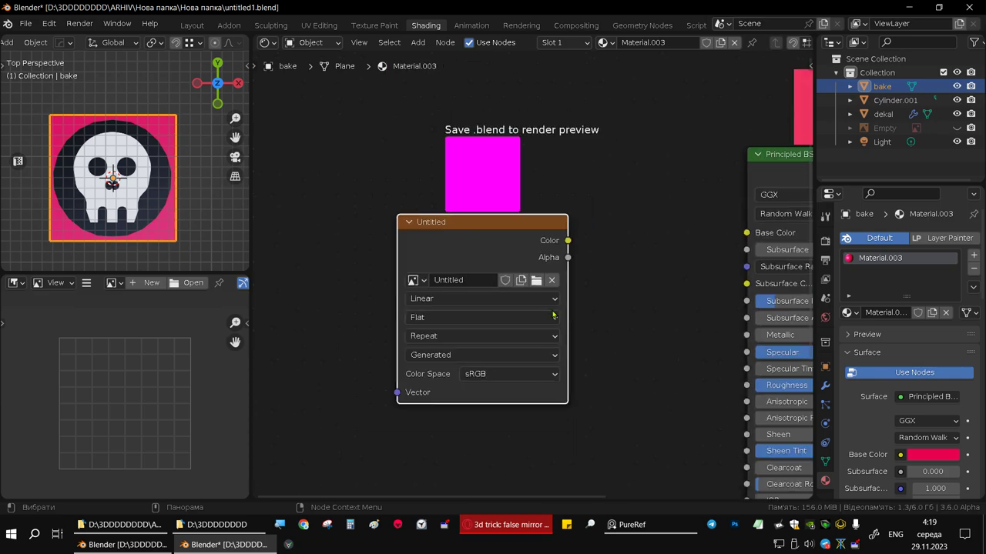
pyautogui.scroll(-3, 522, 311)
pyautogui.moveTo(337, 283); pyautogui.dragTo(263, 199, button='middle')
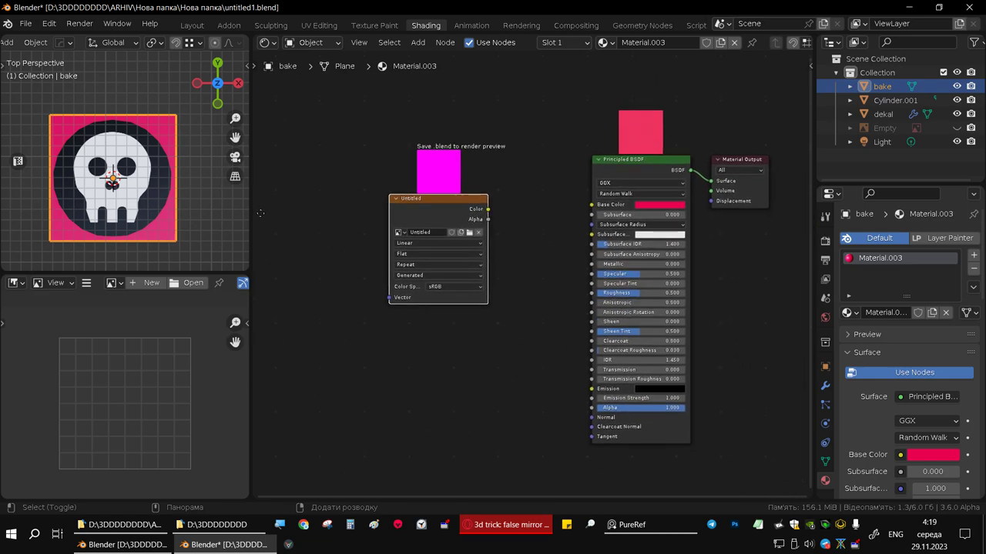
# Switch the render engine to Cycles
pyautogui.click(825, 216)
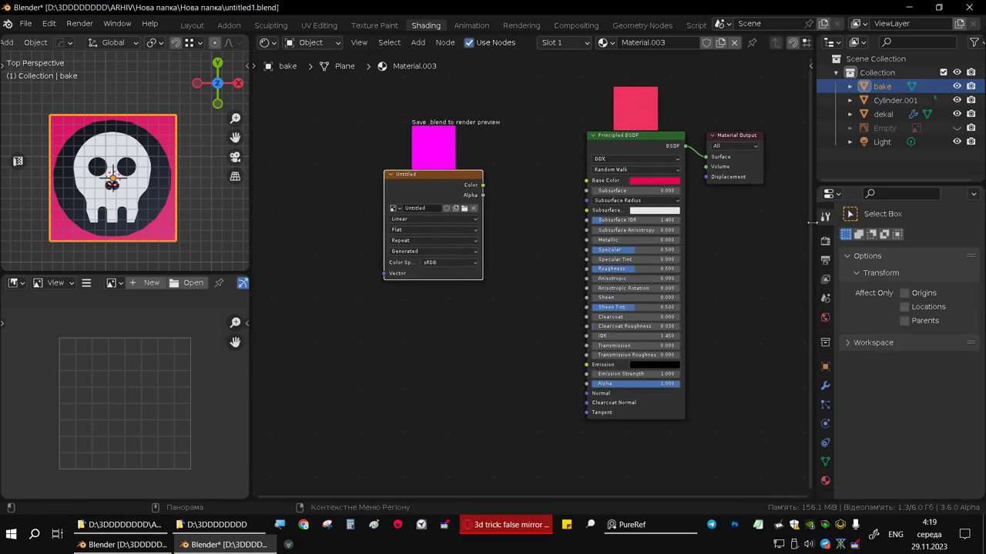
pyautogui.click(824, 240)
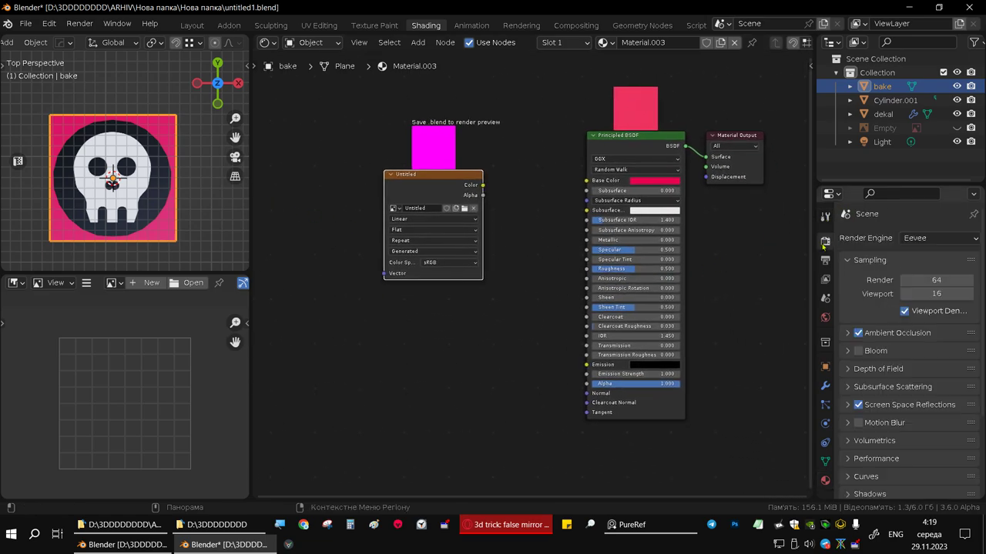
pyautogui.click(929, 240)
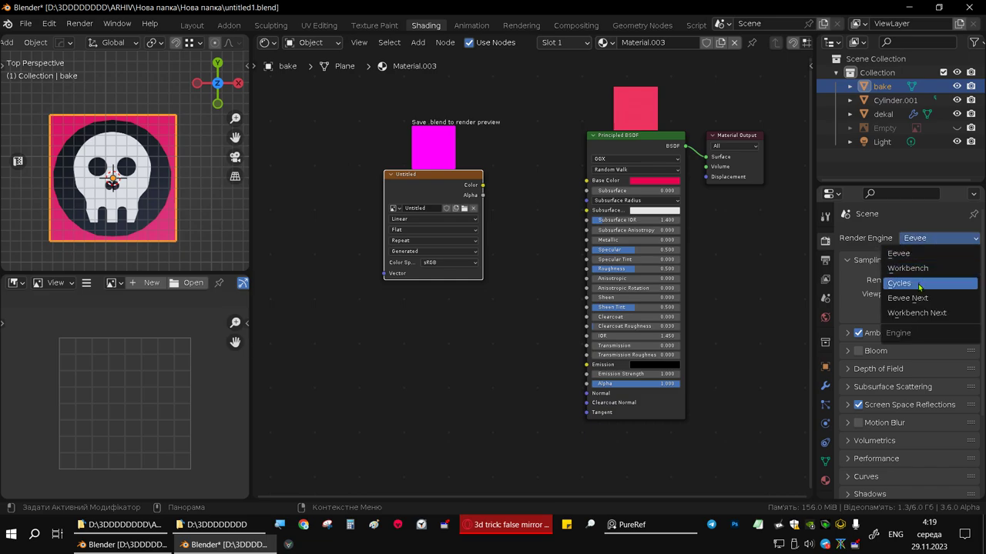
pyautogui.click(919, 285)
# Set the Bake Type to Diffuse with direct, indirect and colour contributions turned off
pyautogui.scroll(-2, 894, 277)
pyautogui.scroll(-2, 893, 281)
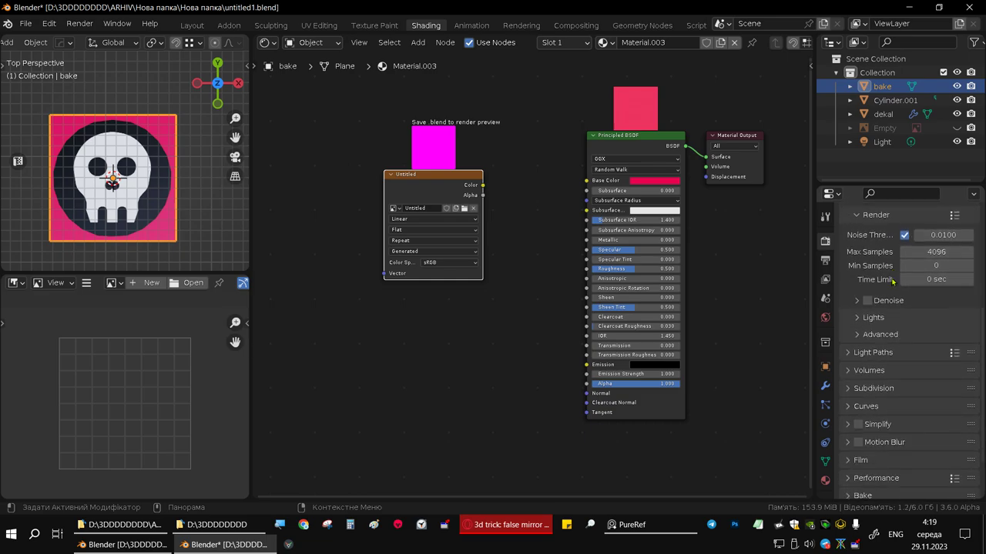
pyautogui.scroll(-2, 893, 288)
pyautogui.scroll(-2, 894, 305)
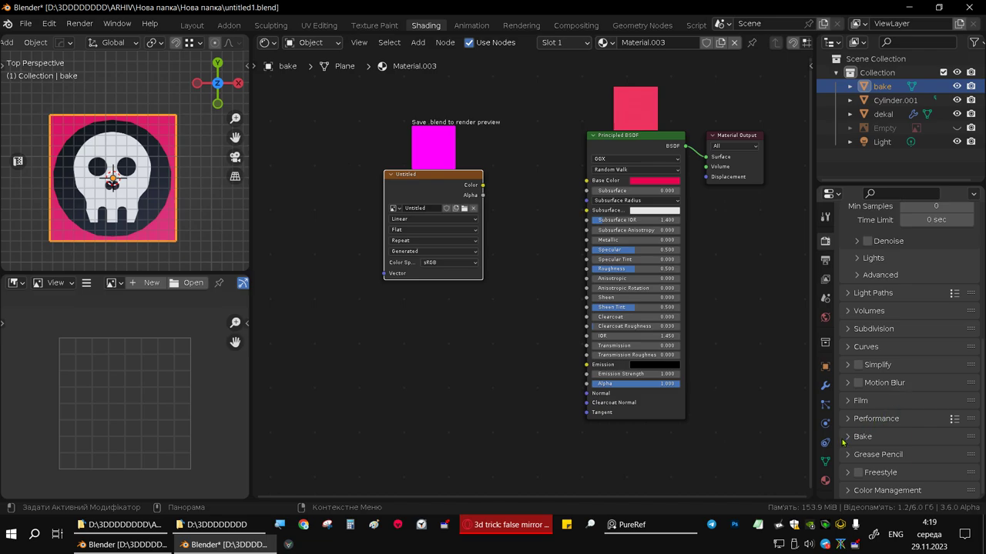
pyautogui.click(847, 436)
pyautogui.scroll(-3, 906, 348)
pyautogui.scroll(-2, 906, 348)
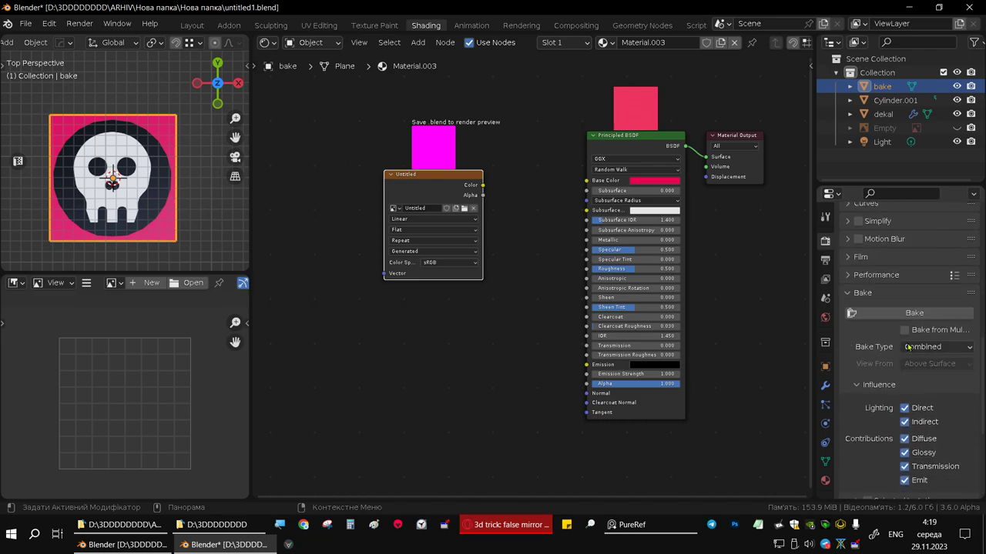
pyautogui.scroll(-2, 908, 346)
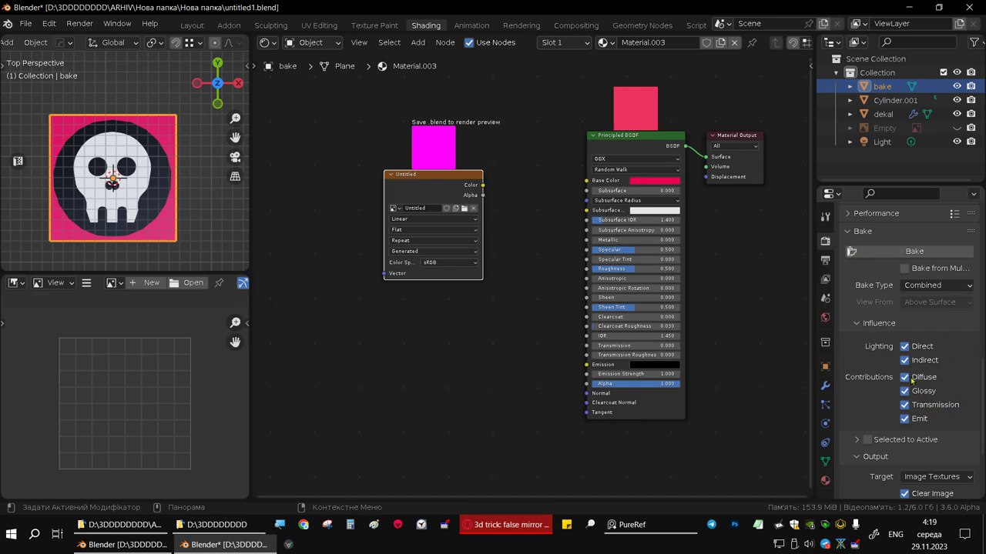
pyautogui.moveTo(906, 347); pyautogui.dragTo(905, 360)
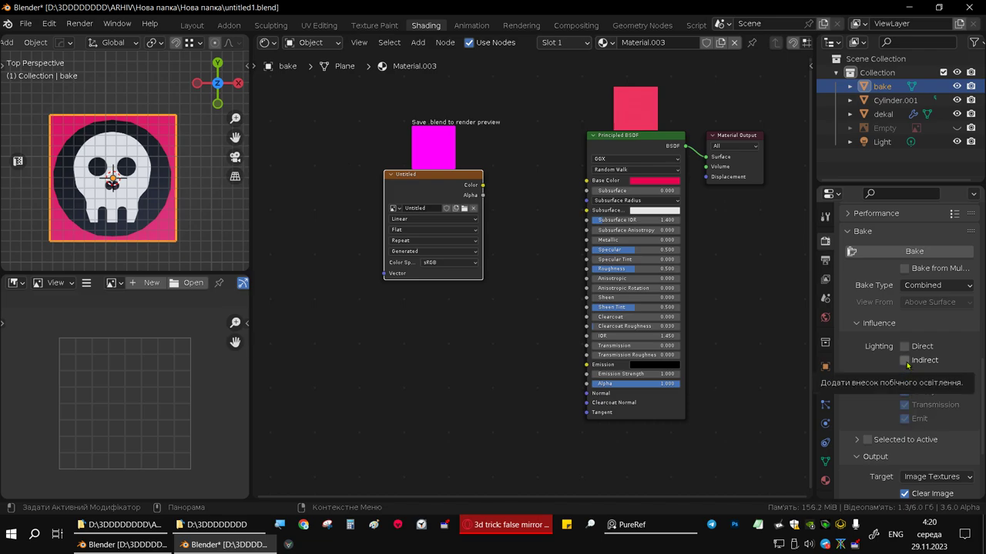
pyautogui.click(932, 288)
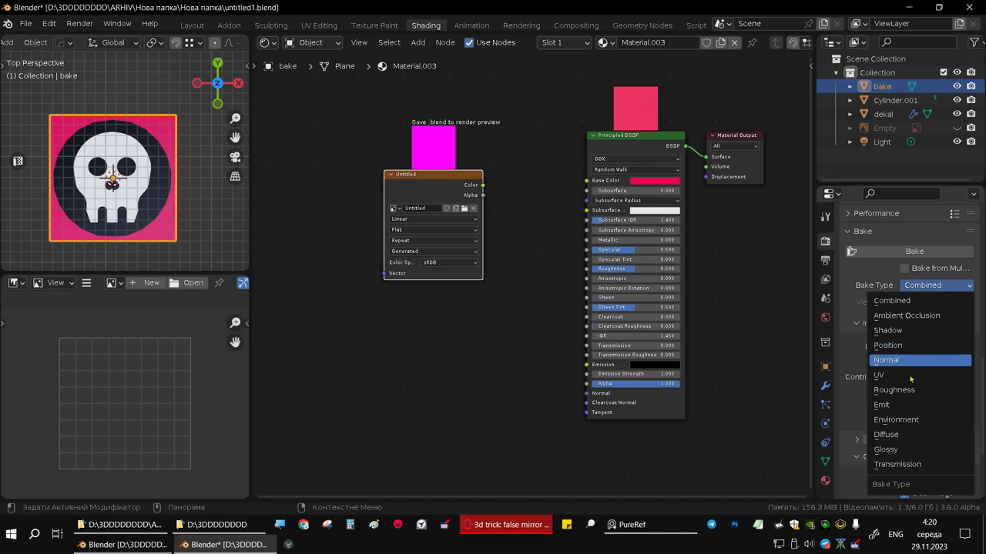
pyautogui.click(899, 436)
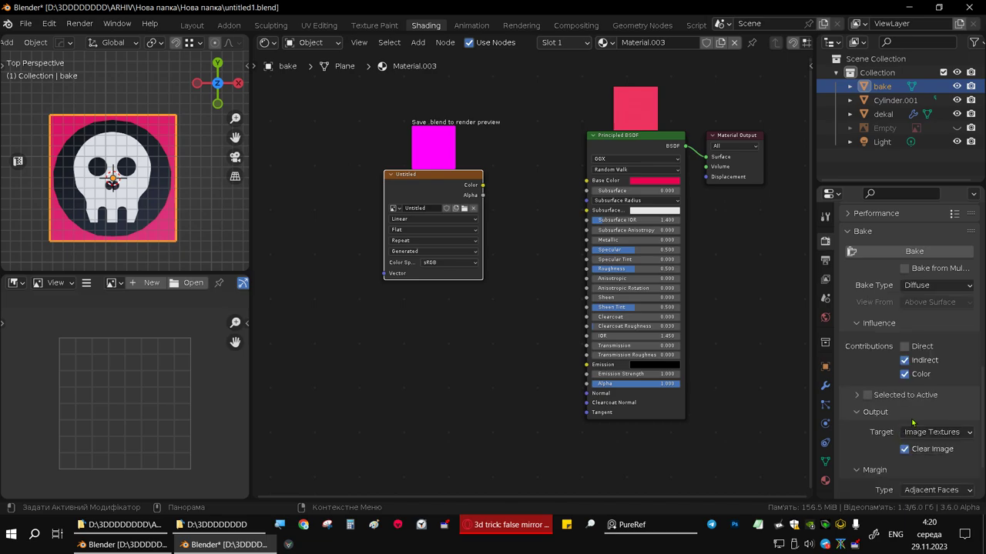
pyautogui.click(904, 360)
pyautogui.click(905, 374)
# Enable Selected to Active with 1 m extrusion and 1 m max ray distance, then deselect everything
pyautogui.click(856, 395)
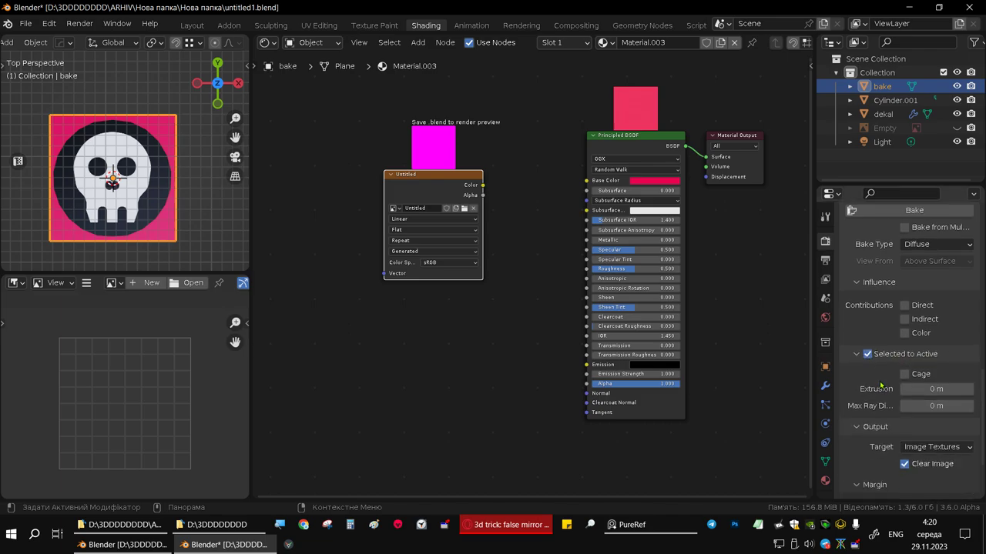
pyautogui.scroll(-2, 874, 385)
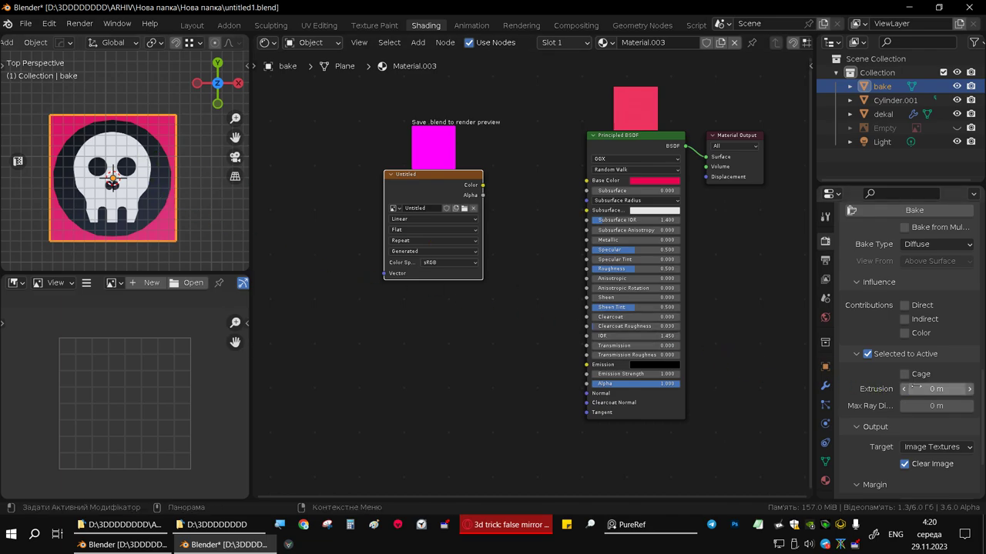
pyautogui.click(918, 389)
pyautogui.write('1')
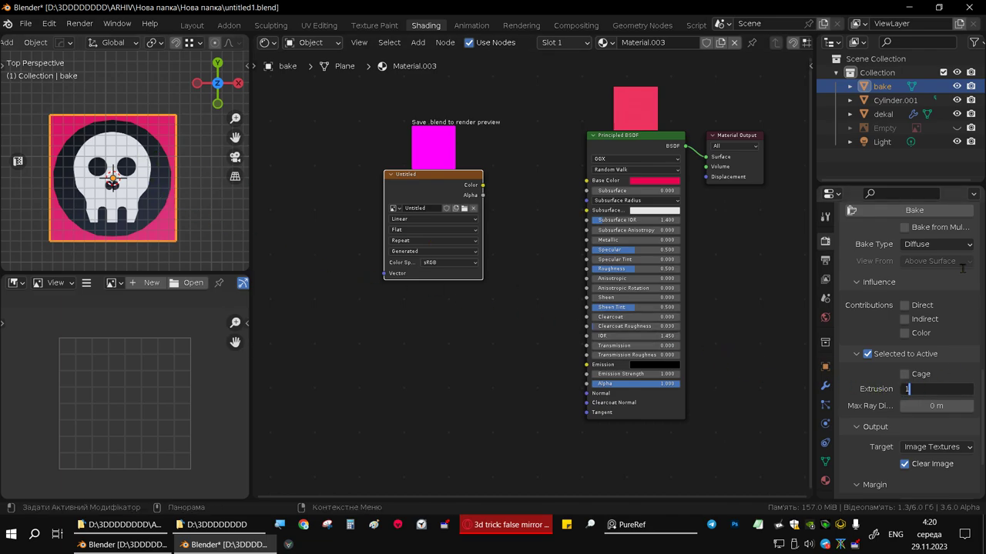
pyautogui.press('Return')
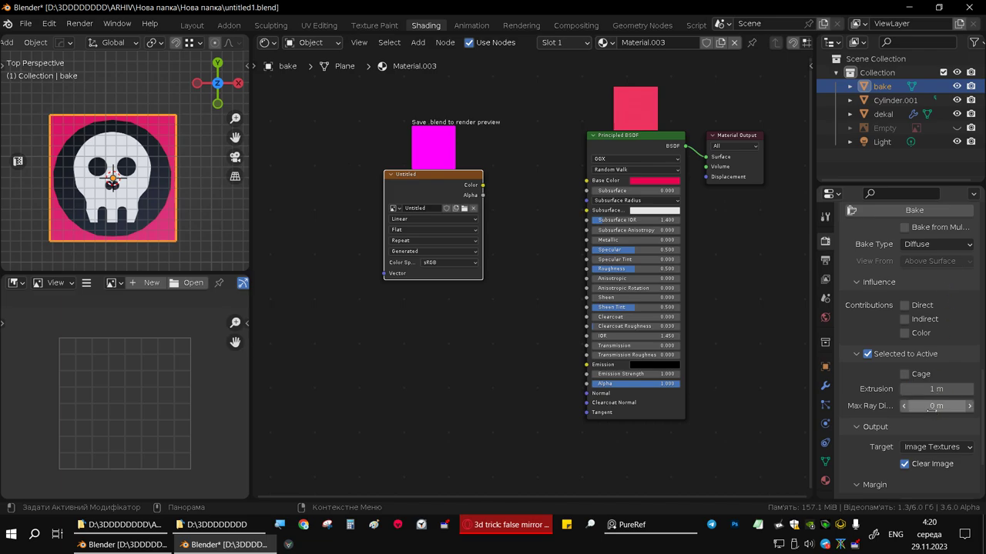
pyautogui.click(928, 405)
pyautogui.write('1')
pyautogui.press('Return')
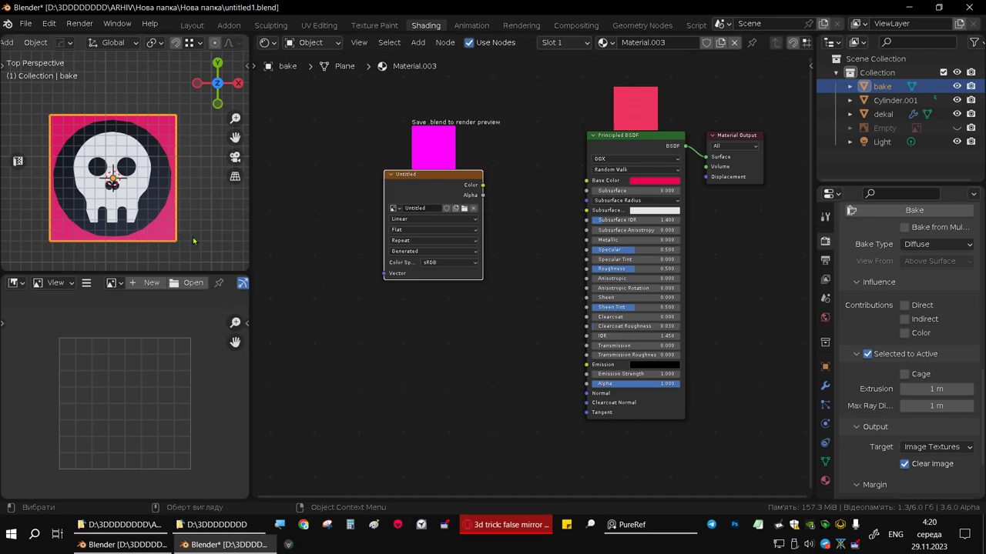
pyautogui.hotkey('alt', 'a')
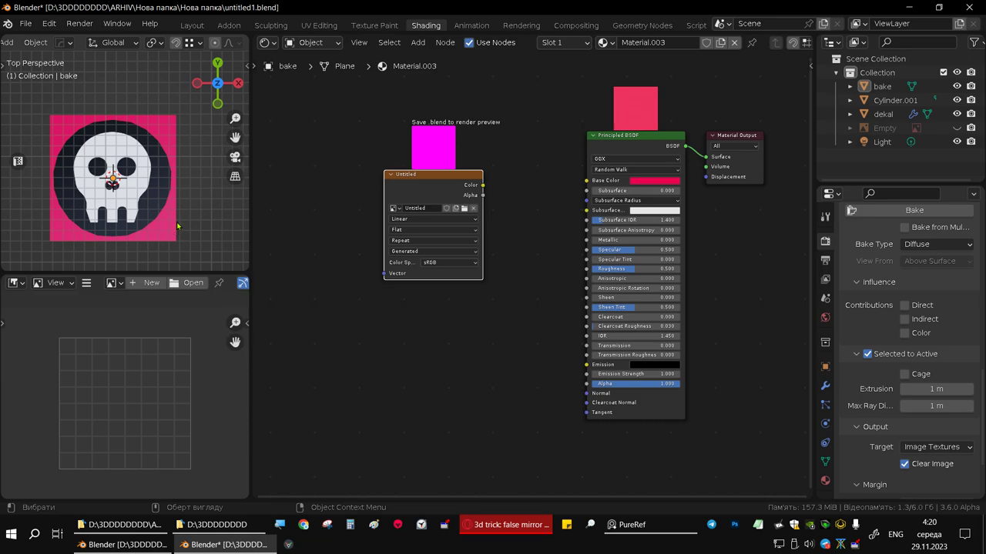
# Select dekal with the bake plane active and bake onto the Untitled image
pyautogui.click(167, 230)
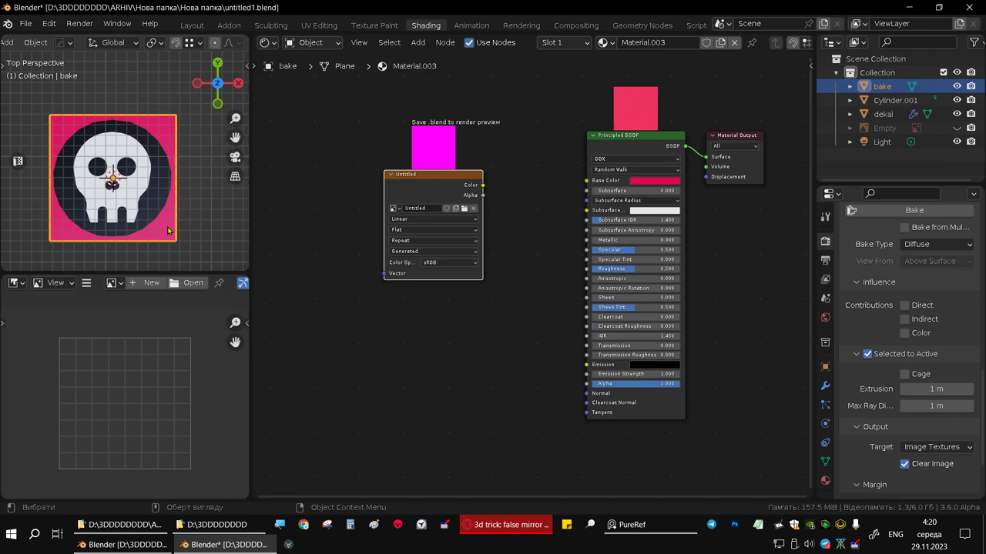
pyautogui.keyDown('shift'); pyautogui.click(138, 197); pyautogui.keyUp('shift')
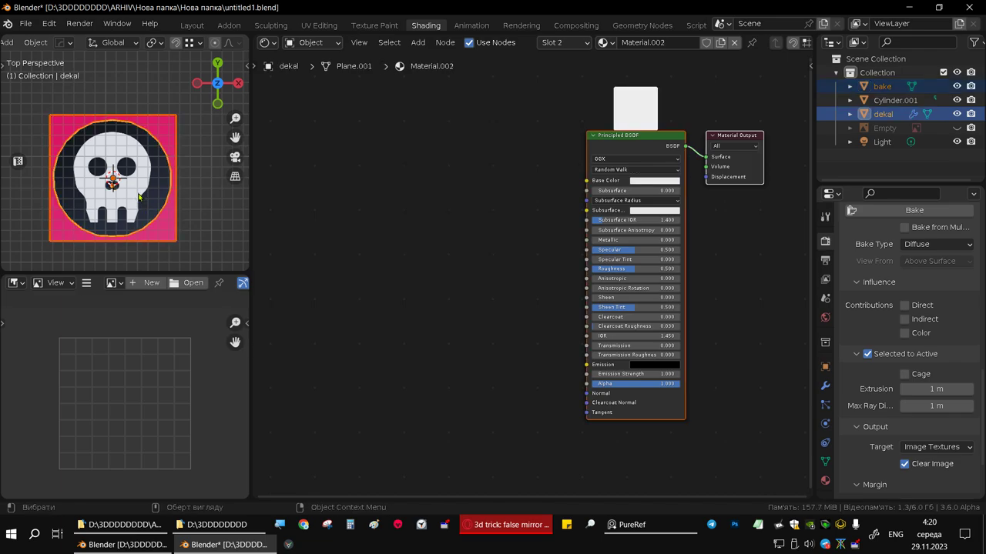
pyautogui.click(271, 208)
pyautogui.click(151, 200)
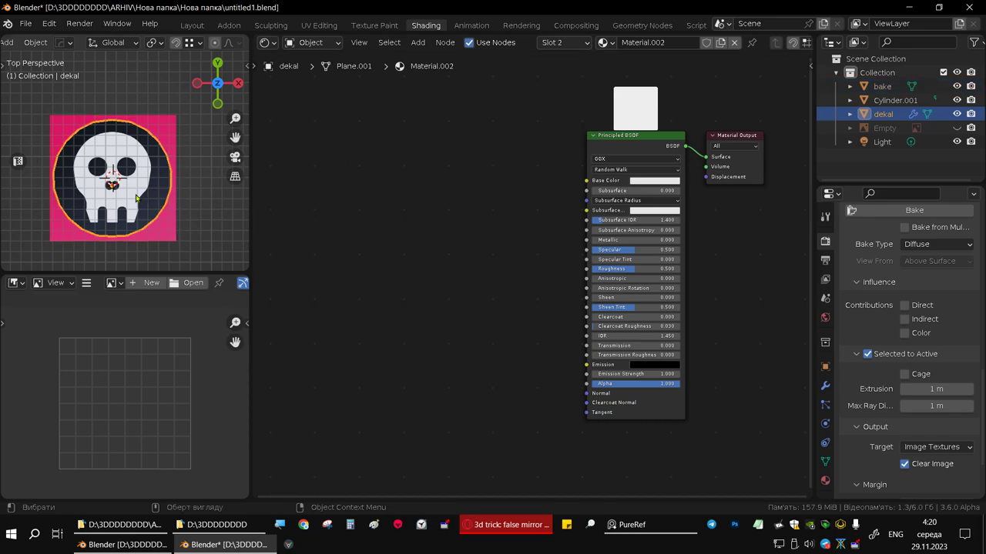
pyautogui.keyDown('shift'); pyautogui.click(164, 235); pyautogui.keyUp('shift')
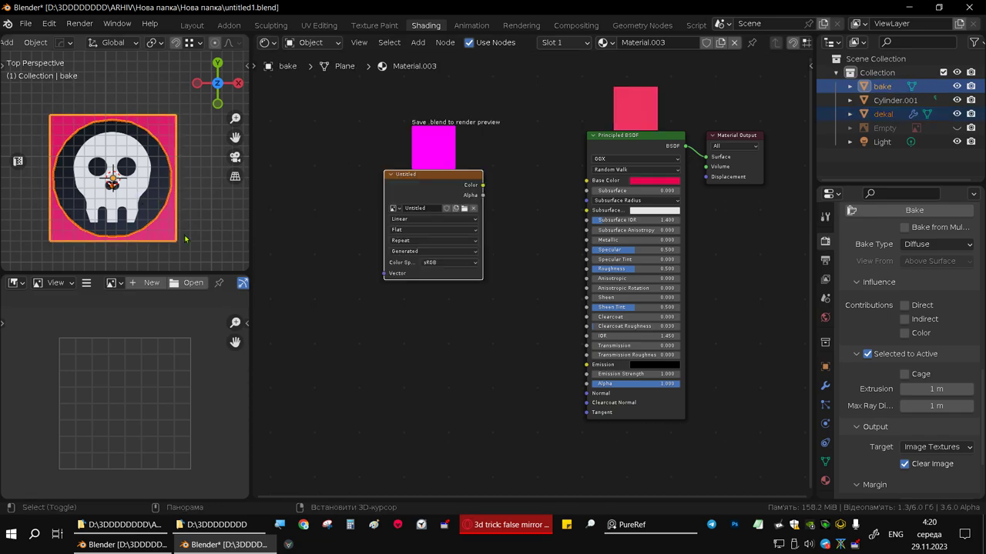
pyautogui.keyDown('shift'); pyautogui.click(440, 181); pyautogui.keyUp('shift')
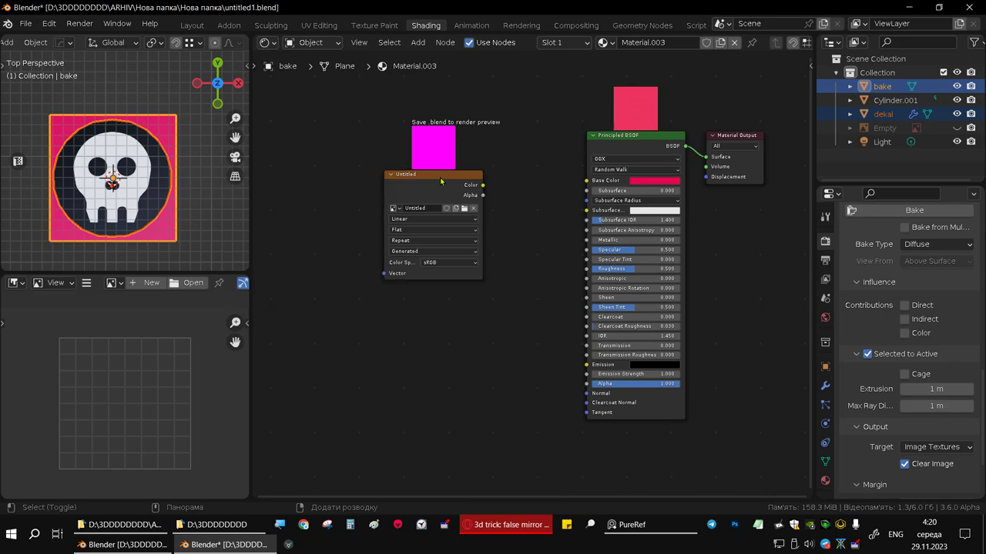
pyautogui.keyDown('shift'); pyautogui.click(445, 182); pyautogui.keyUp('shift')
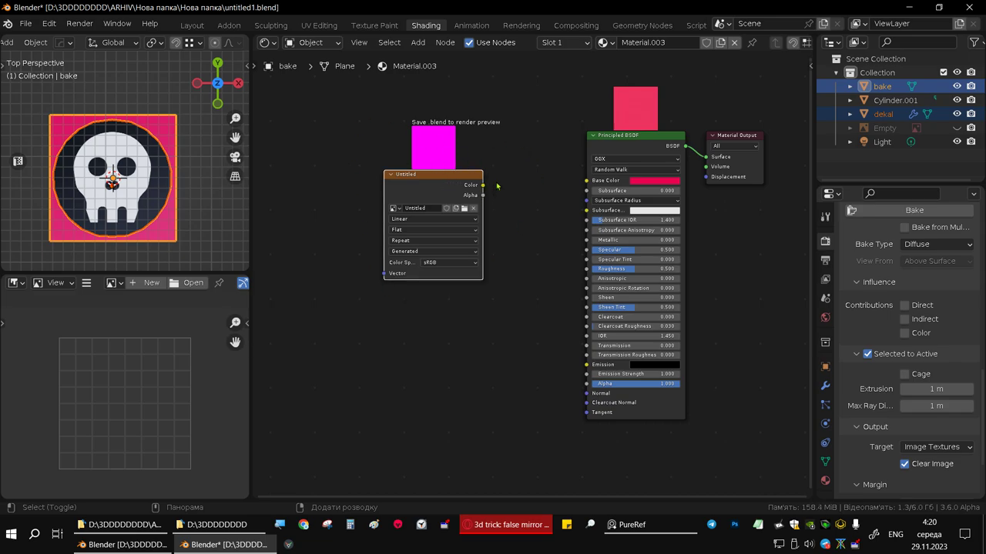
pyautogui.click(914, 212)
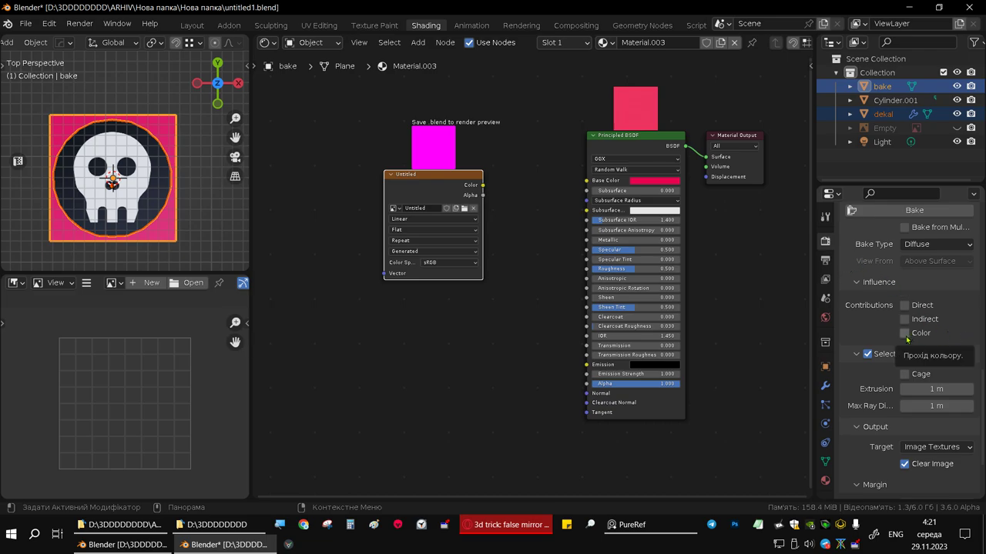
# Enable the Color contribution and rebake, giving two black eye circles in the Untitled image
pyautogui.click(906, 336)
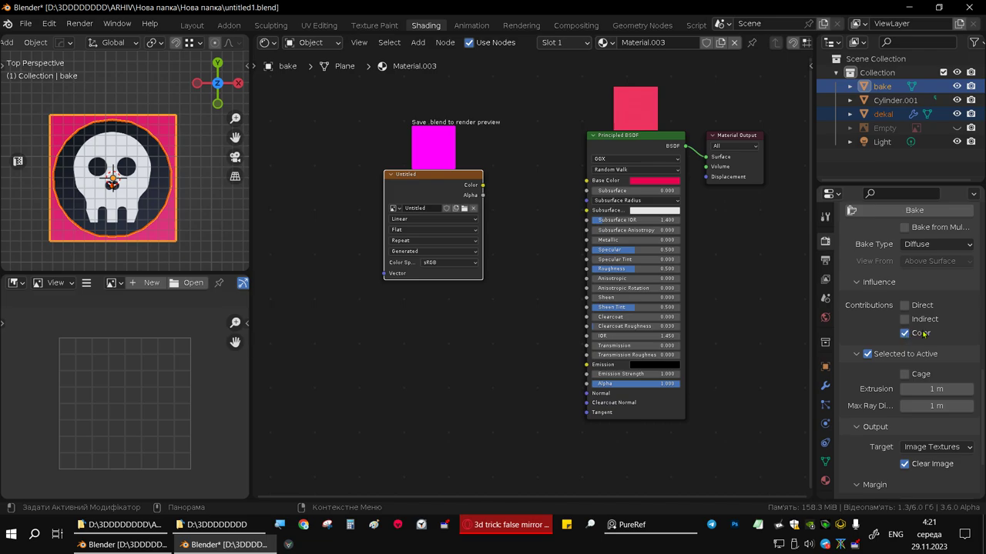
pyautogui.click(890, 216)
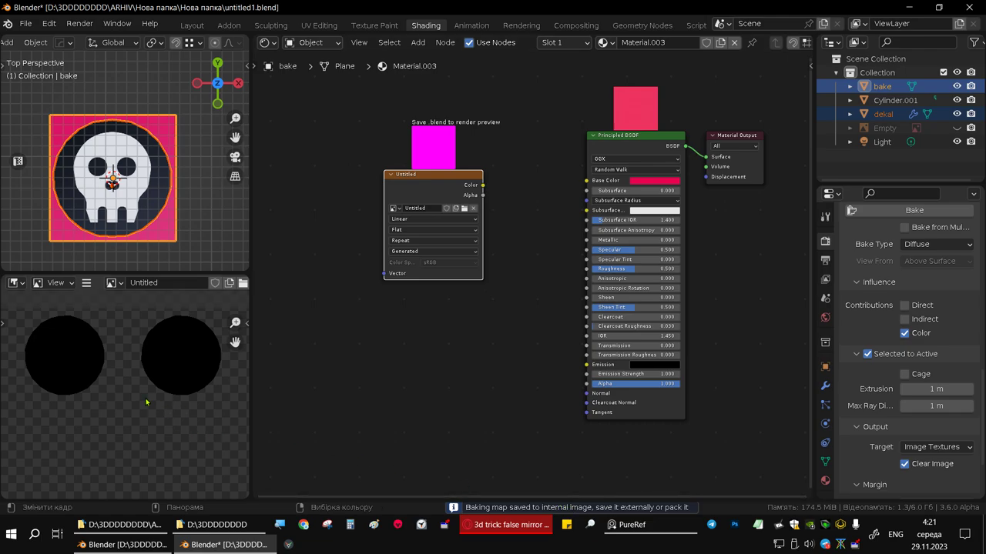
pyautogui.scroll(-4, 146, 397)
pyautogui.scroll(-4, 163, 396)
pyautogui.scroll(3, 171, 394)
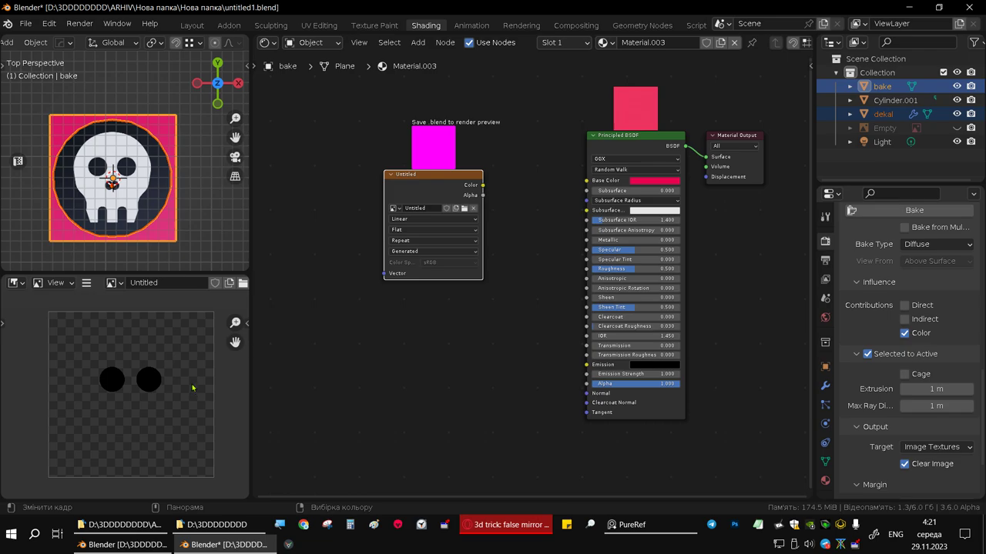
# In Layout, select dekal and turn on the Face Orientation overlay
pyautogui.click(192, 26)
pyautogui.scroll(-2, 401, 139)
pyautogui.scroll(-1, 418, 147)
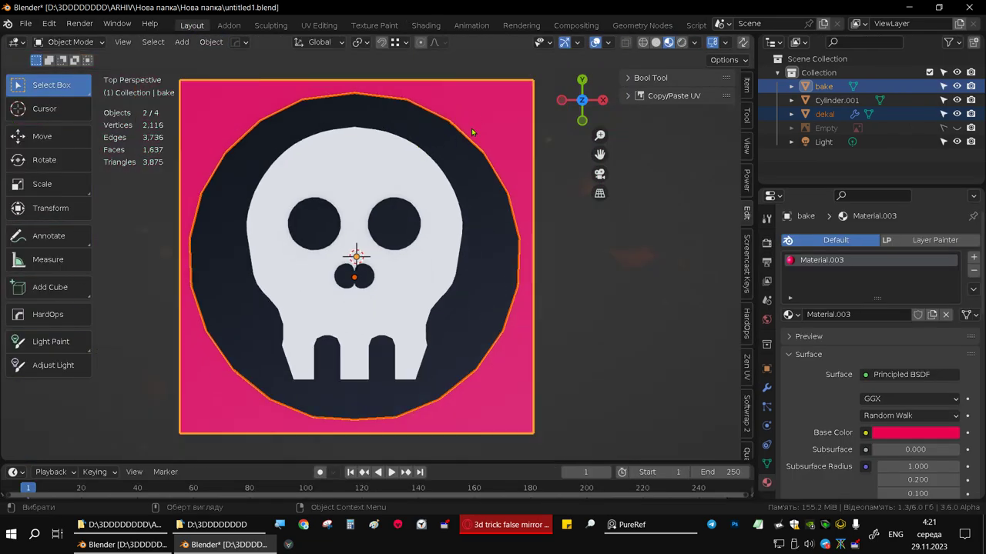
pyautogui.click(695, 42)
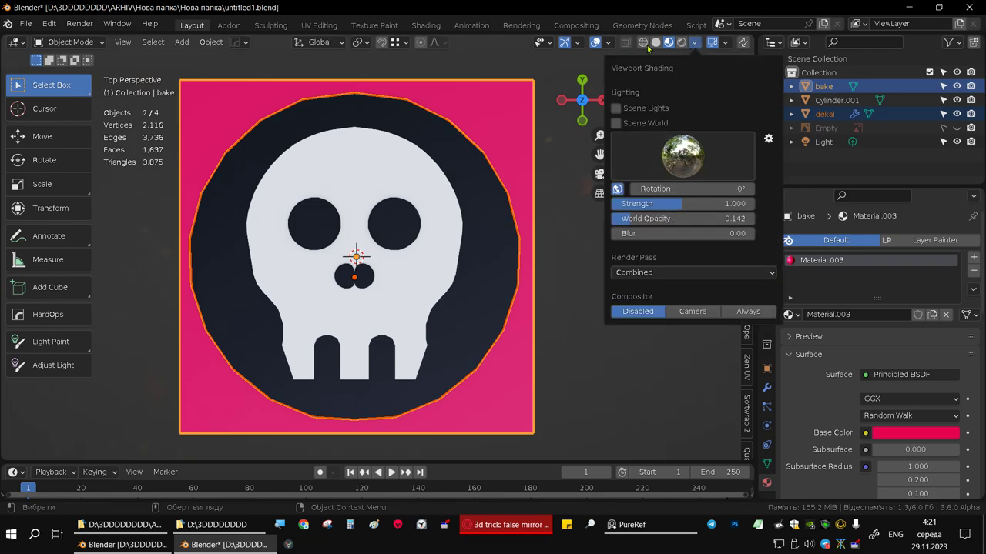
pyautogui.click(472, 204)
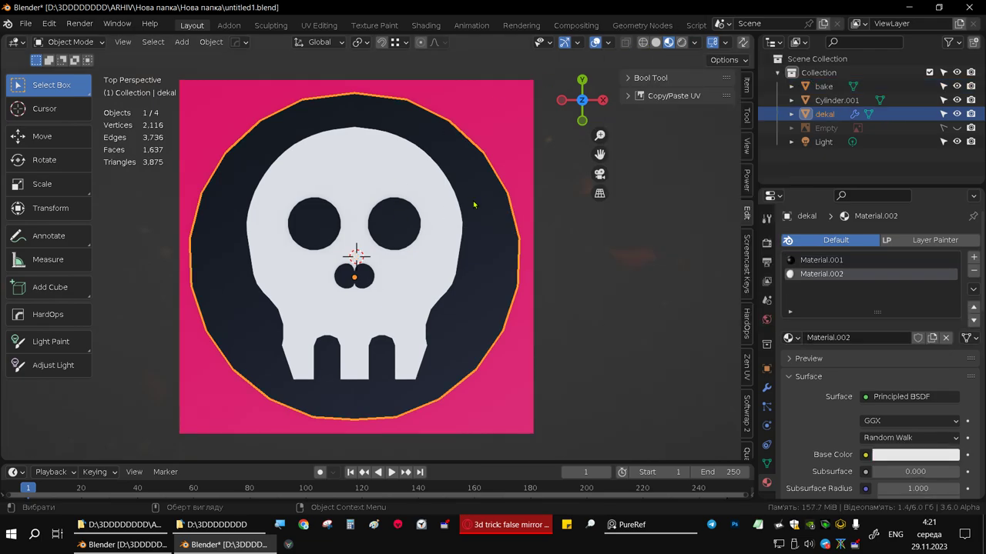
pyautogui.click(608, 42)
pyautogui.click(558, 341)
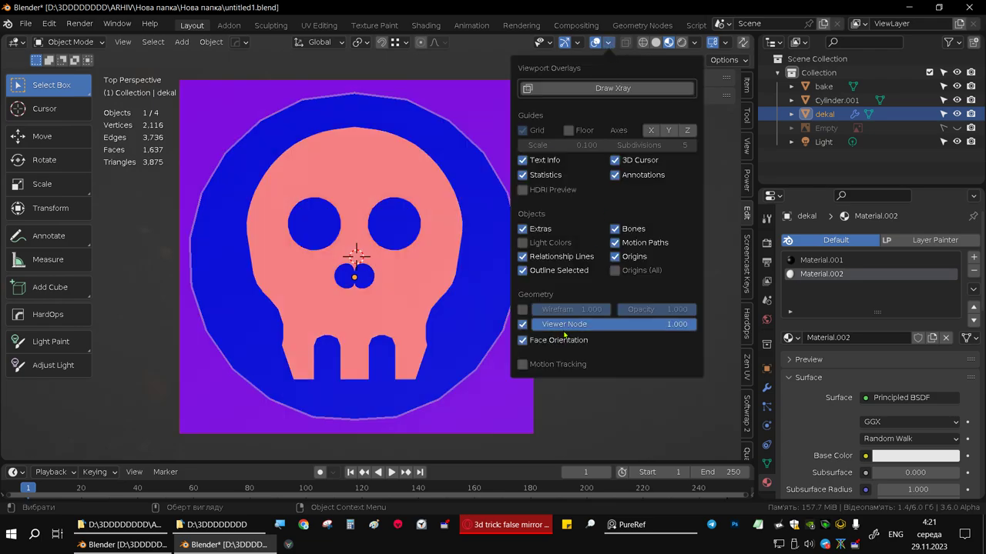
pyautogui.moveTo(411, 287)
pyautogui.mouseDown(button='middle')
pyautogui.moveTo(405, 159)
pyautogui.moveTo(414, 285)
pyautogui.mouseUp(button='middle')
# Flip the normals of all dekal faces in Edit Mode
pyautogui.press('Tab')
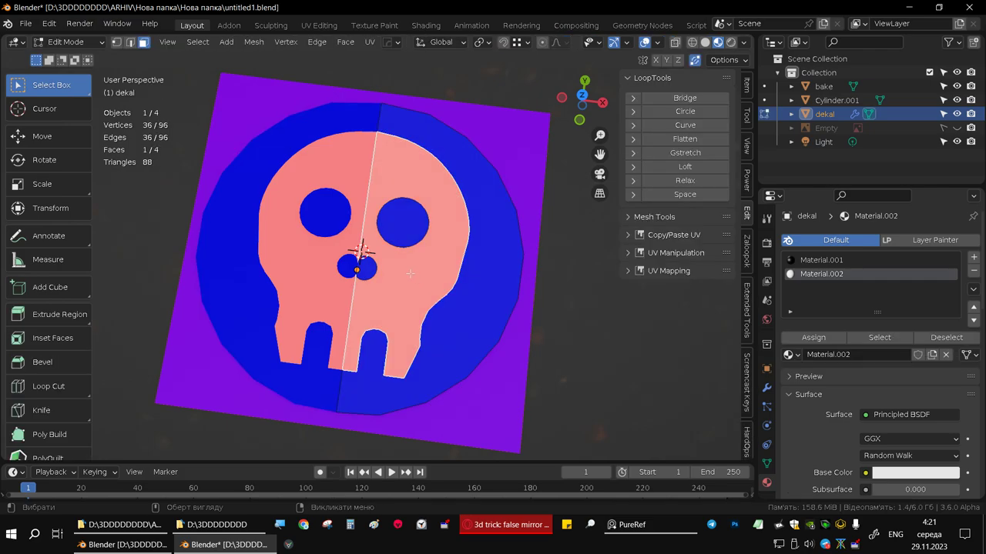
pyautogui.moveTo(410, 272); pyautogui.dragTo(412, 211, button='middle')
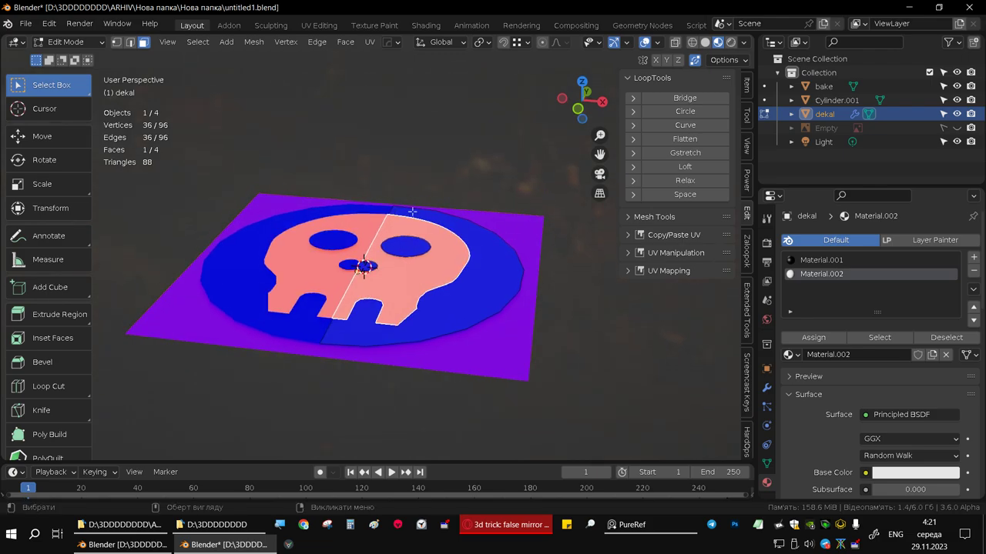
pyautogui.hotkey('alt', 'n')
pyautogui.click(384, 285)
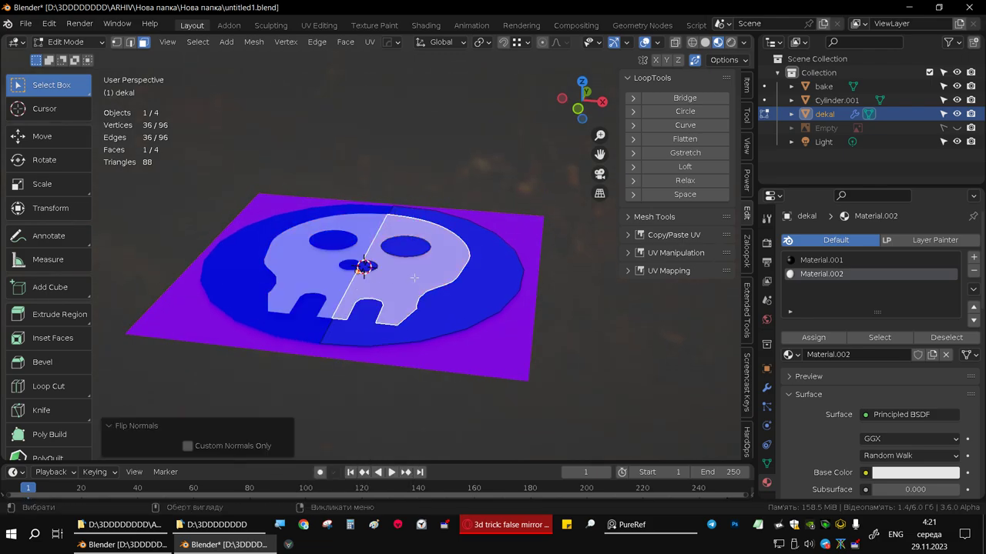
pyautogui.press('Tab')
pyautogui.moveTo(403, 260)
pyautogui.mouseDown(button='middle')
pyautogui.moveTo(423, 342)
pyautogui.moveTo(426, 318)
pyautogui.mouseUp(button='middle')
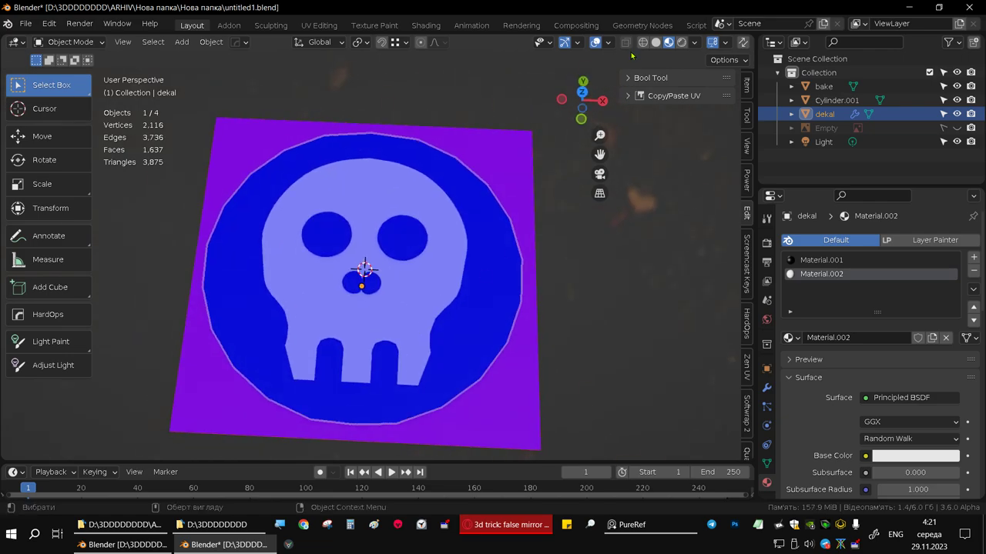
# Turn off Face Orientation, view from top, and return to the Shading workspace
pyautogui.click(607, 43)
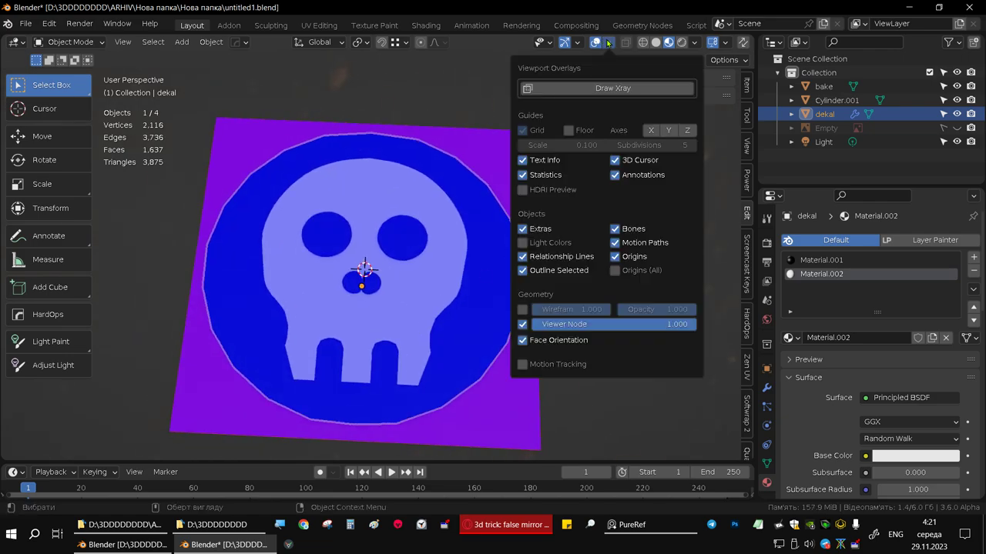
pyautogui.click(543, 341)
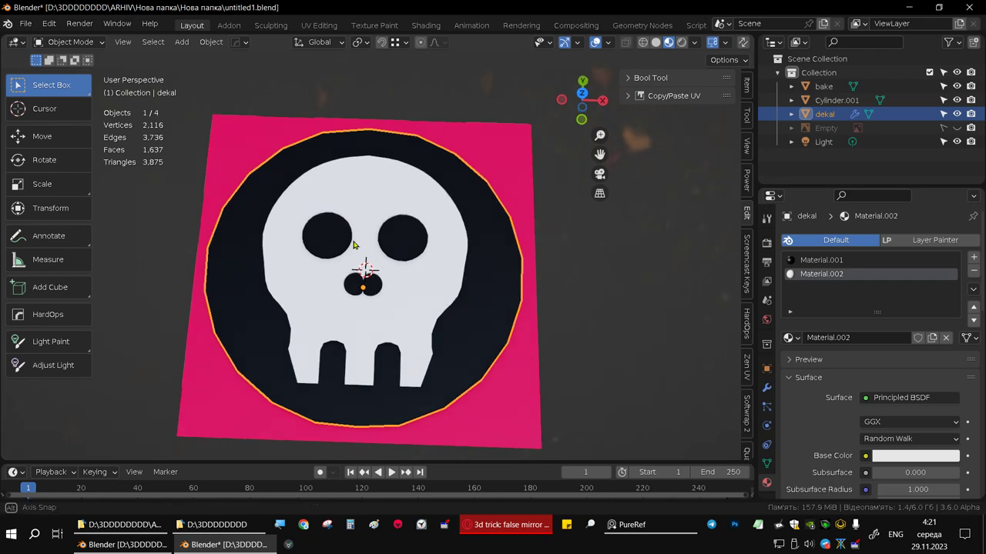
pyautogui.press('KP_7')
pyautogui.click(425, 25)
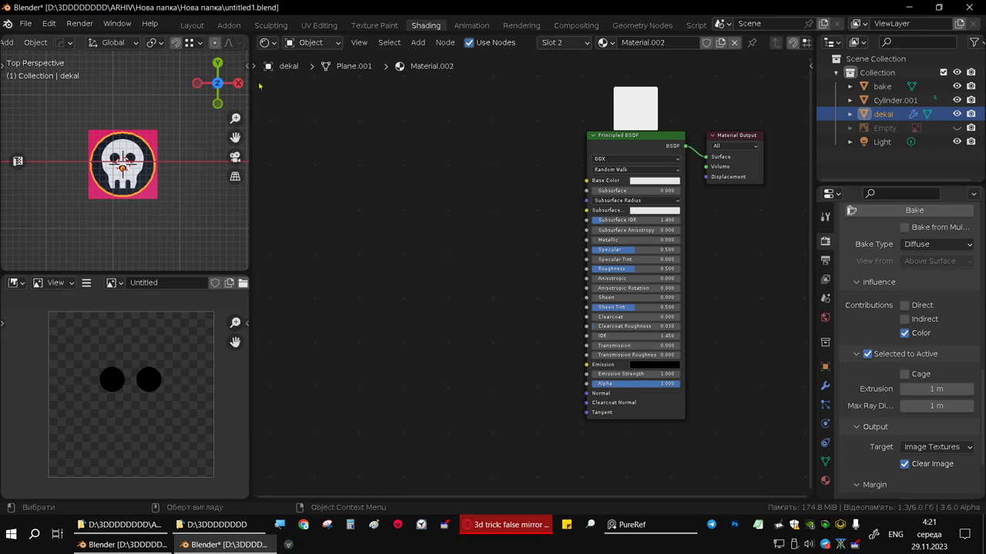
# Move the pink bake plane down 0.020958 m along Z, just beneath the skull
pyautogui.click(192, 25)
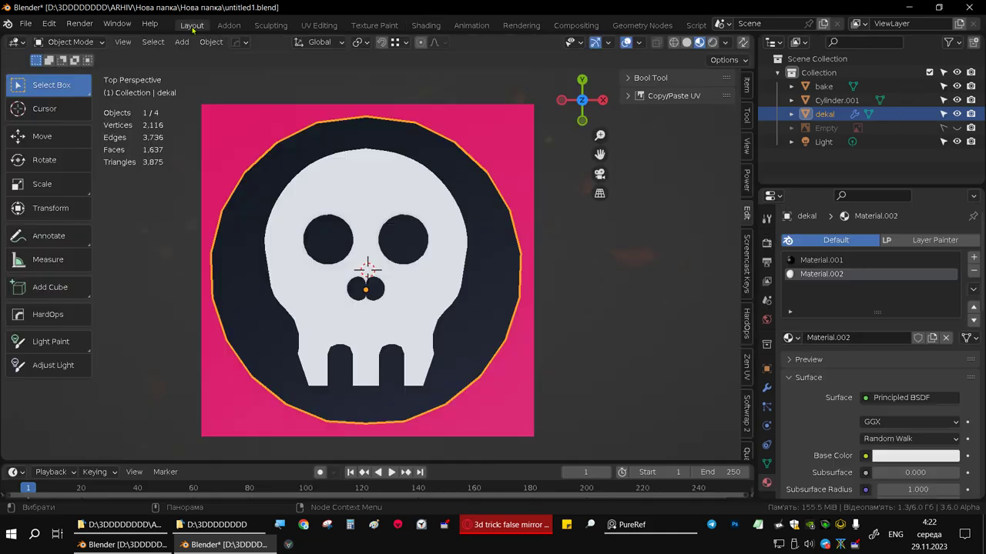
pyautogui.moveTo(416, 248)
pyautogui.mouseDown(button='middle')
pyautogui.moveTo(399, 141)
pyautogui.moveTo(409, 104)
pyautogui.moveTo(424, 162)
pyautogui.mouseUp(button='middle')
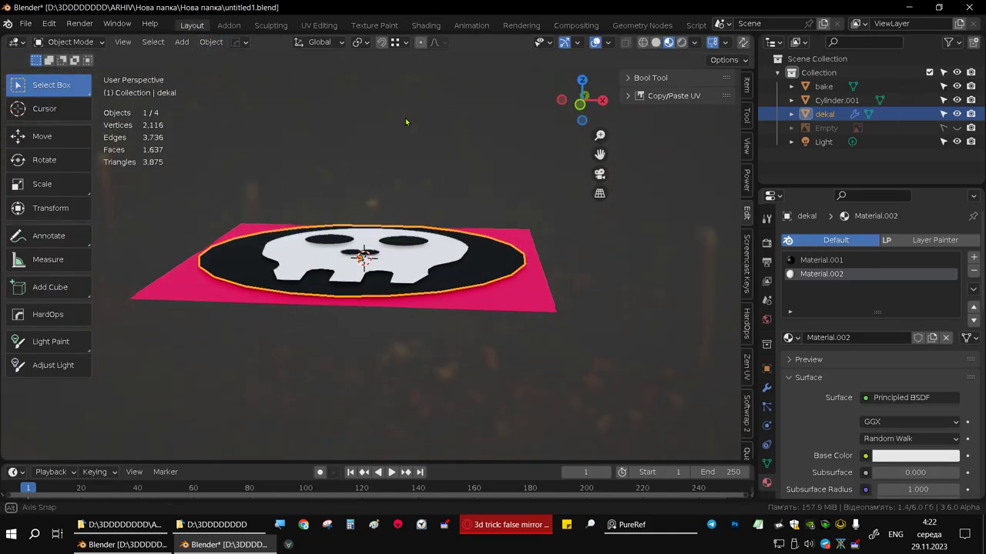
pyautogui.click(524, 310)
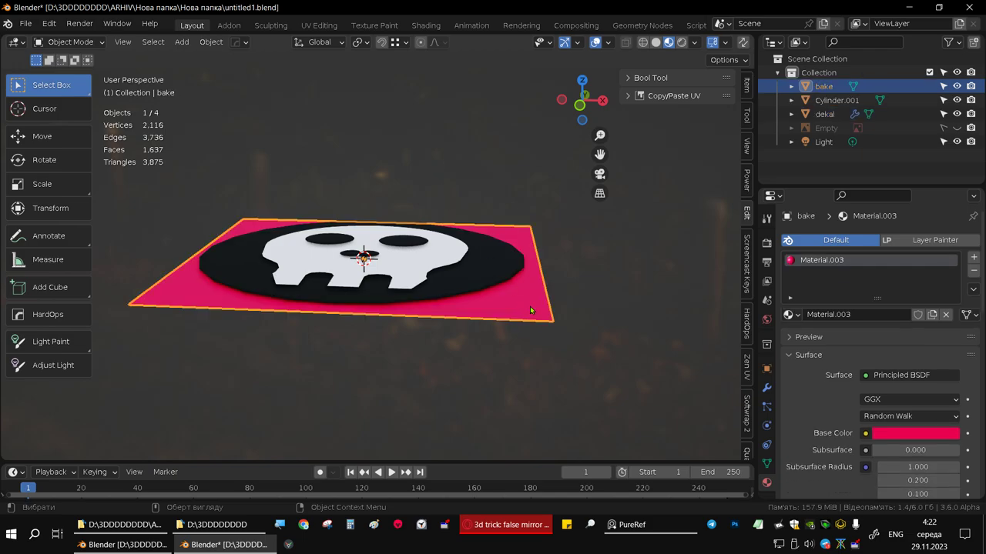
pyautogui.press('g')
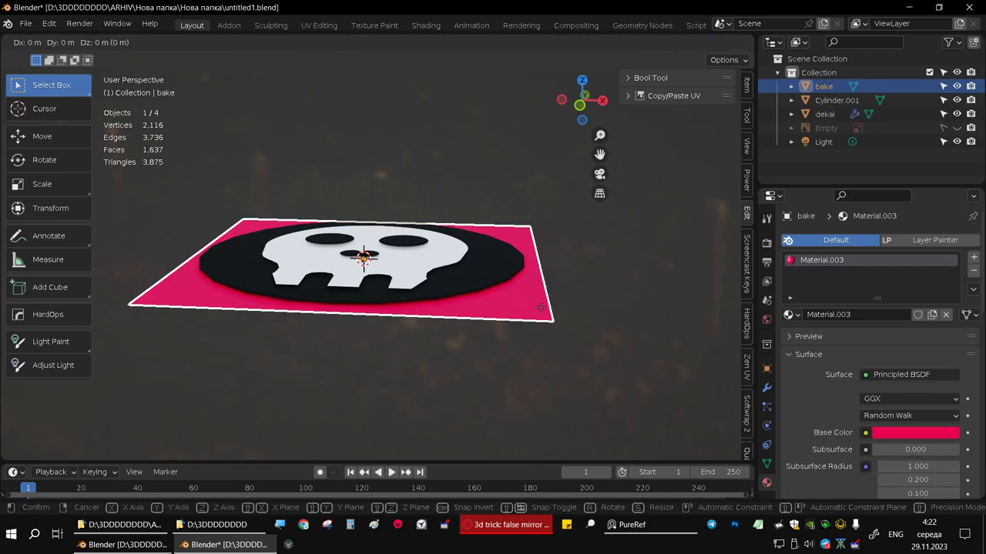
pyautogui.press('z')
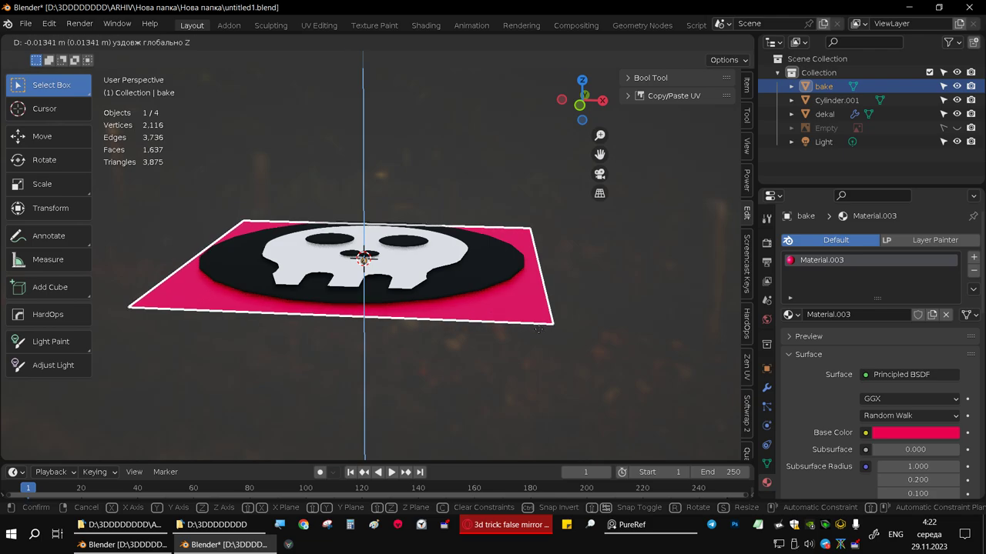
pyautogui.click(523, 276)
pyautogui.moveTo(524, 276)
pyautogui.mouseDown(button='middle')
pyautogui.moveTo(434, 178)
pyautogui.moveTo(476, 312)
pyautogui.mouseUp(button='middle')
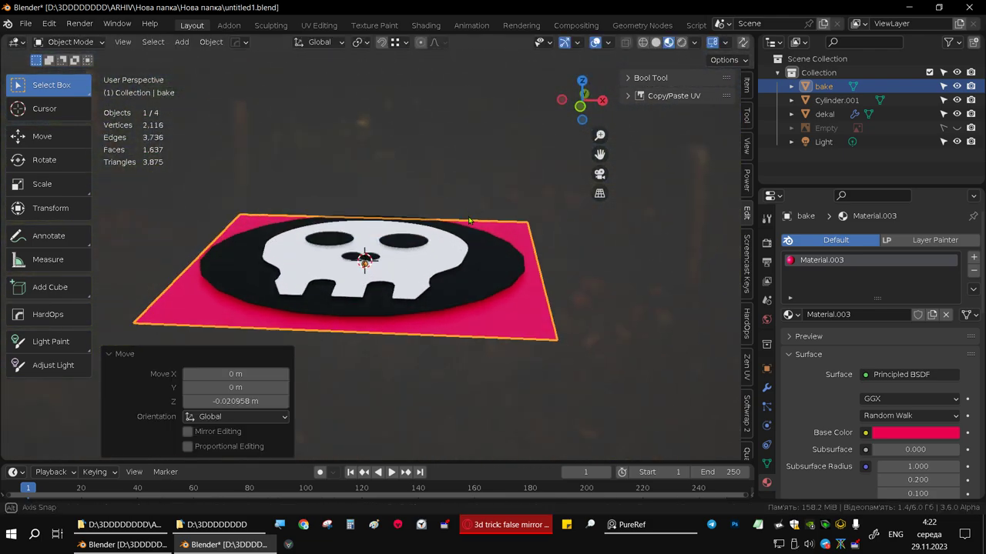
# Select dekal then the bake plane and rebake, adding nostril dots to the Untitled image
pyautogui.click(428, 26)
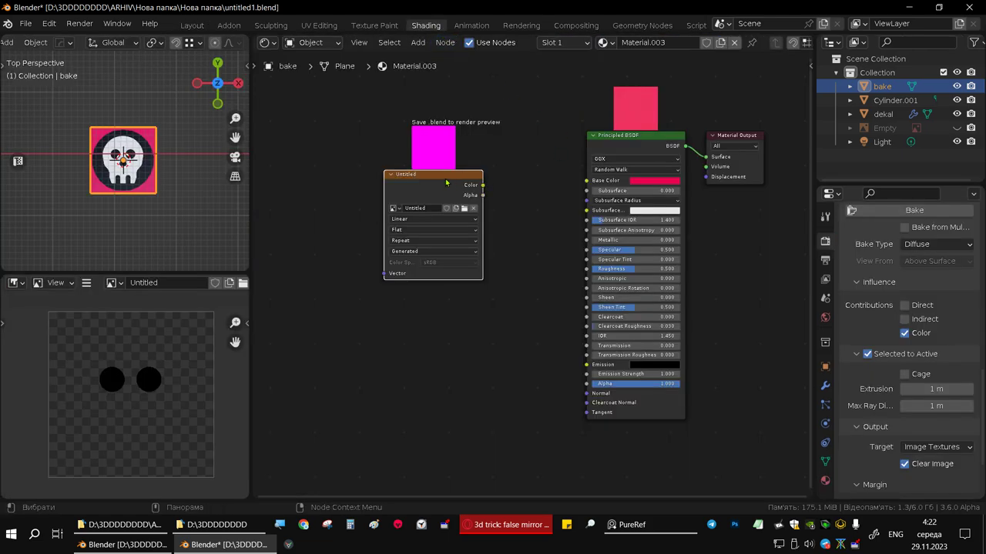
pyautogui.moveTo(132, 159); pyautogui.dragTo(141, 179, button='middle')
pyautogui.click(141, 179)
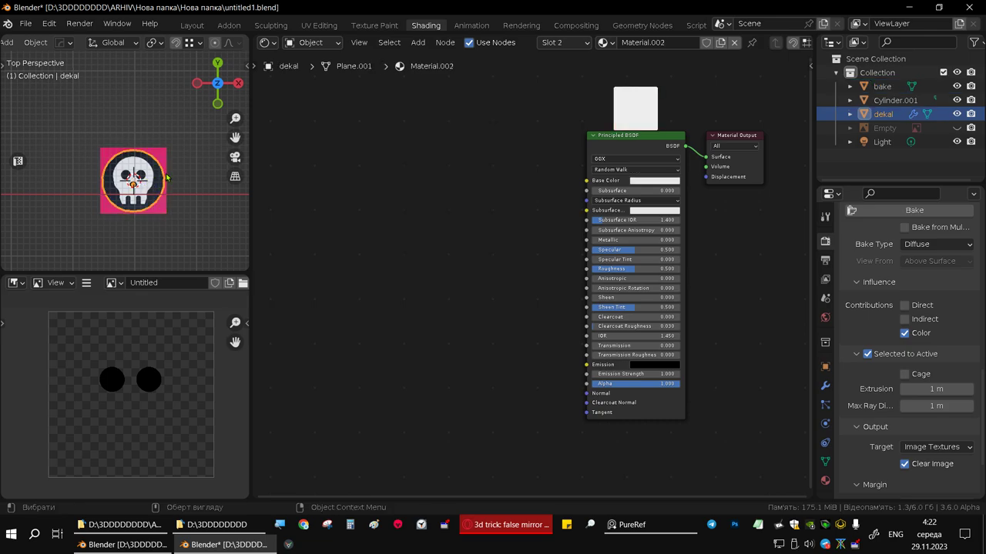
pyautogui.keyDown('shift'); pyautogui.click(166, 158); pyautogui.keyUp('shift')
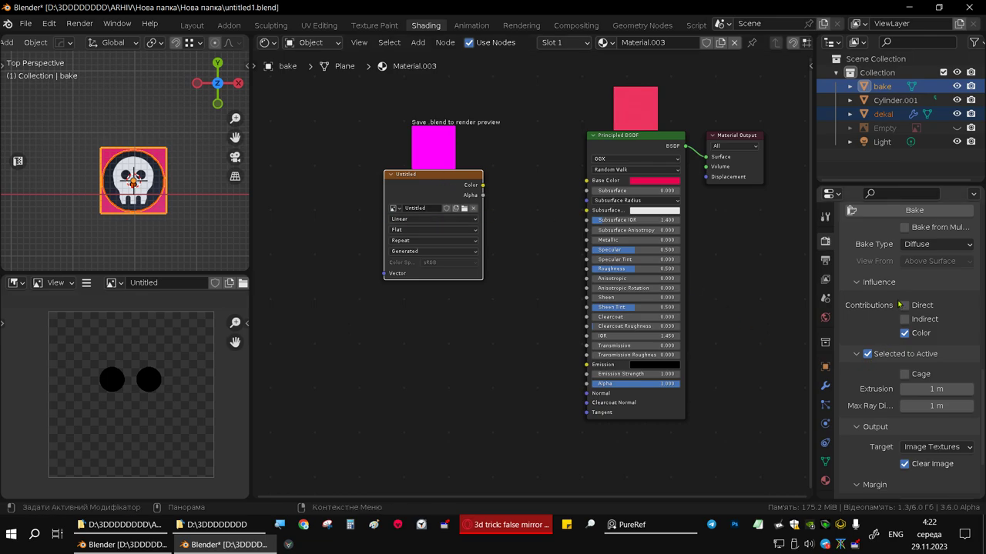
pyautogui.click(893, 211)
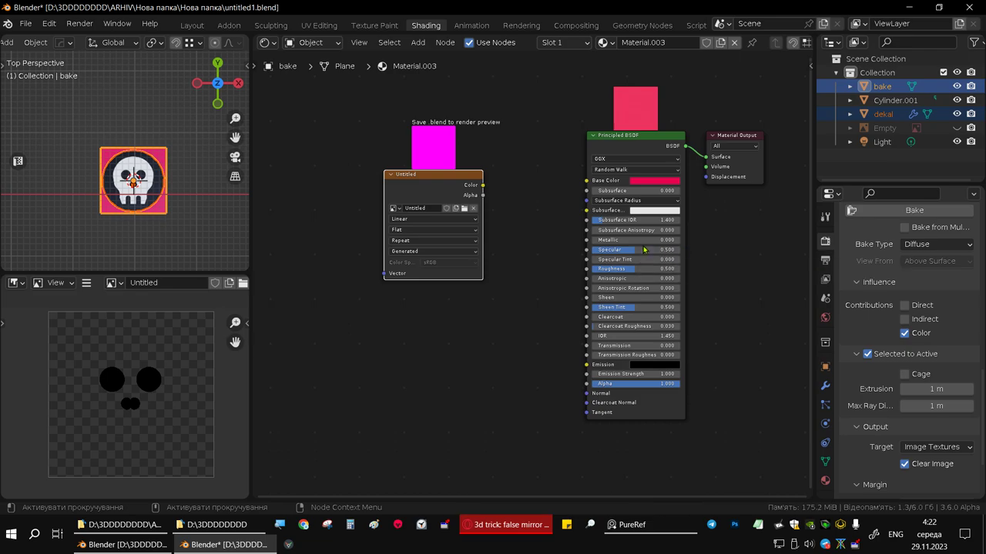
# Select dekal, check its Material.001 and Material.002, and show its Mirror modifier settings
pyautogui.click(824, 480)
pyautogui.scroll(5, 895, 303)
pyautogui.scroll(3, 895, 303)
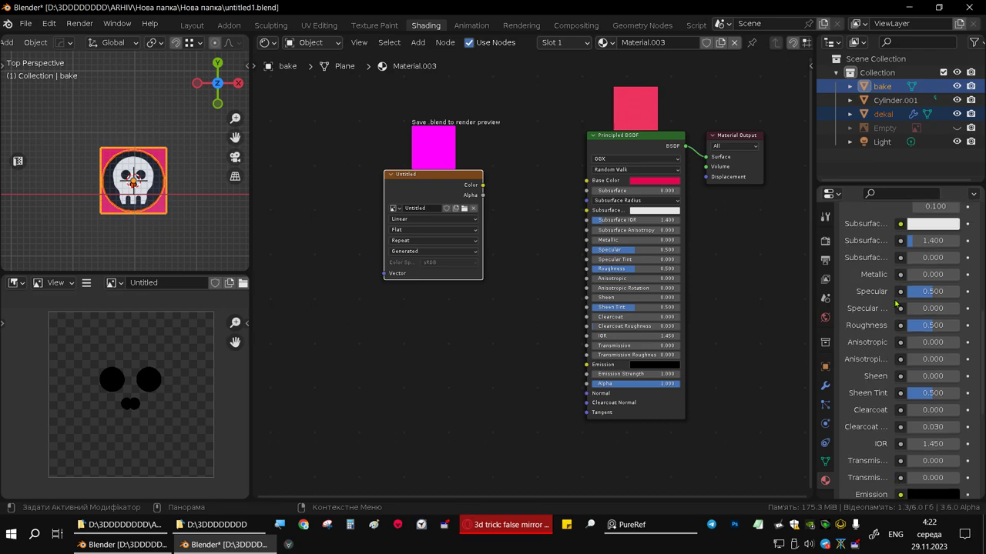
pyautogui.scroll(3, 895, 302)
pyautogui.scroll(2, 941, 304)
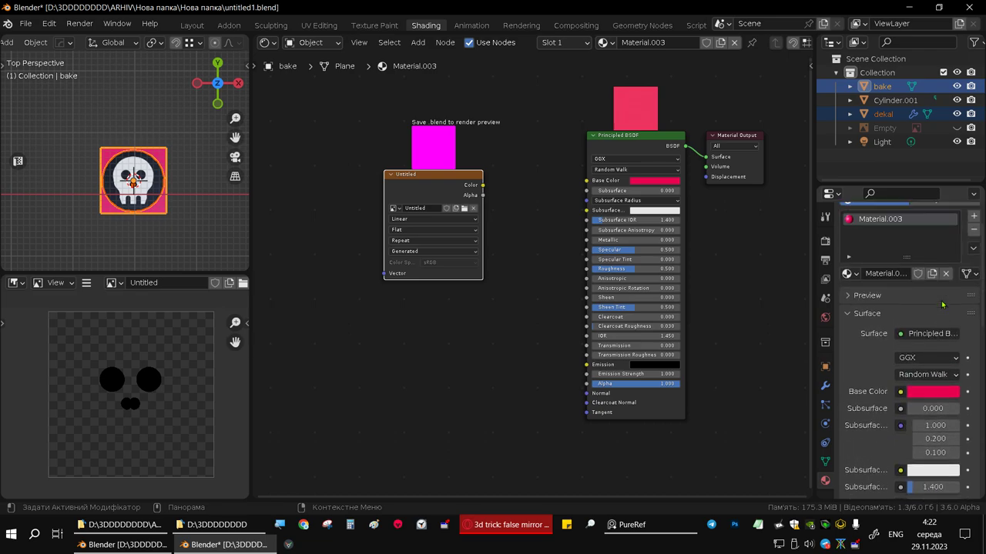
pyautogui.scroll(2, 941, 304)
pyautogui.click(151, 179)
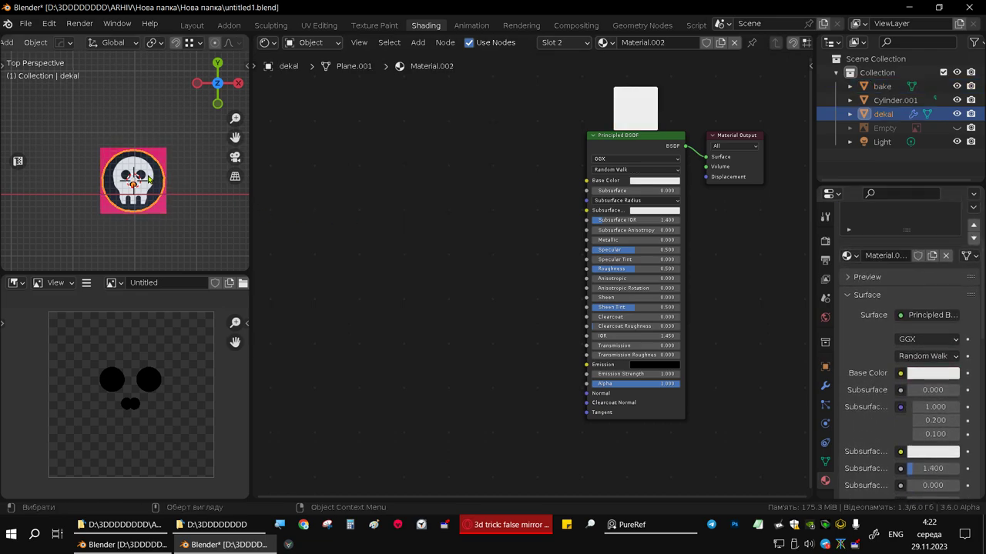
pyautogui.scroll(3, 922, 269)
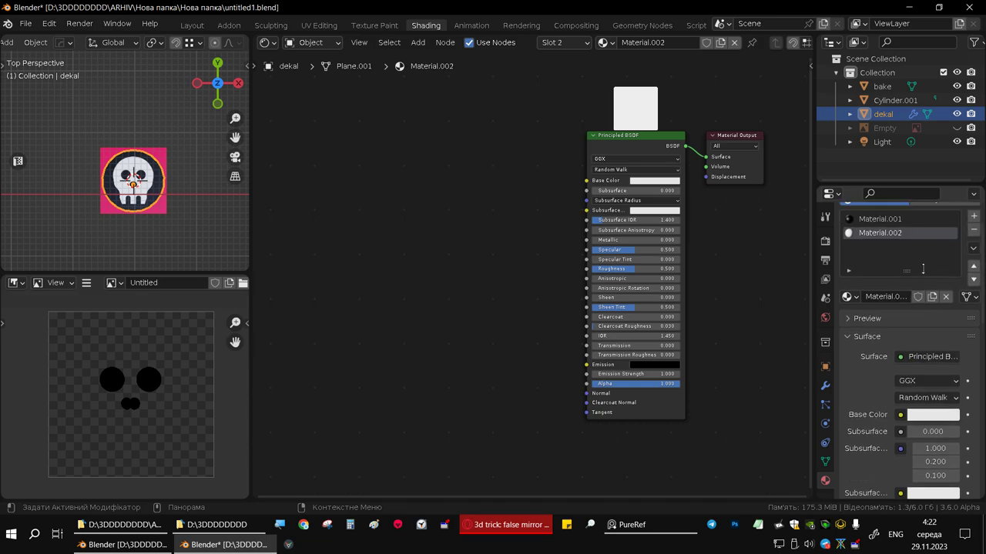
pyautogui.click(897, 221)
pyautogui.click(890, 235)
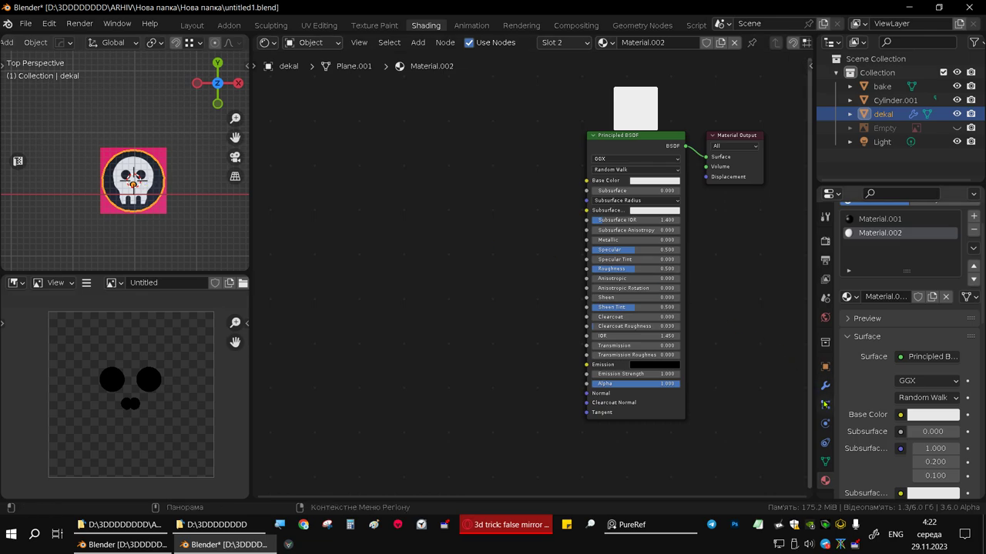
pyautogui.click(825, 386)
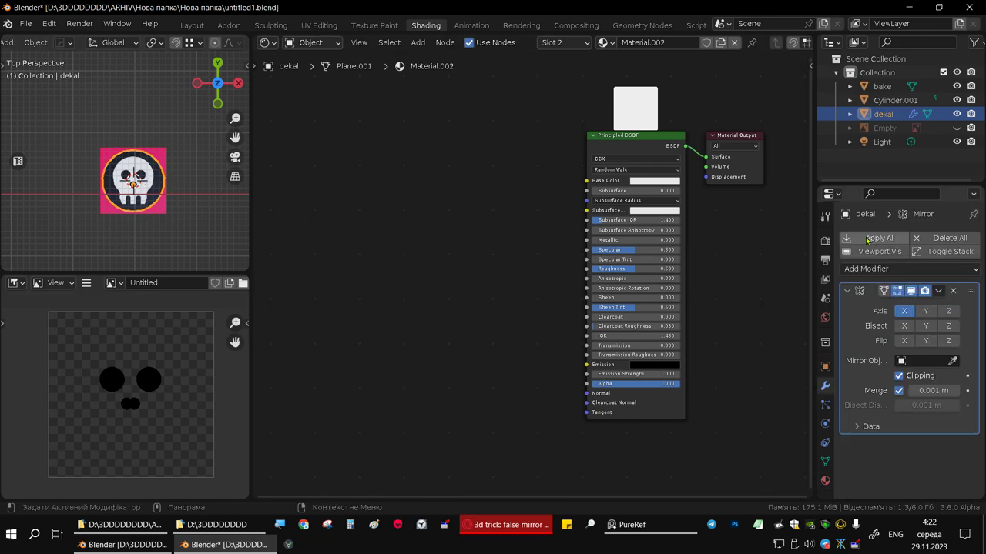
# Apply dekal's Mirror modifier and inspect the resulting mirrored mesh in Edit Mode
pyautogui.click(884, 241)
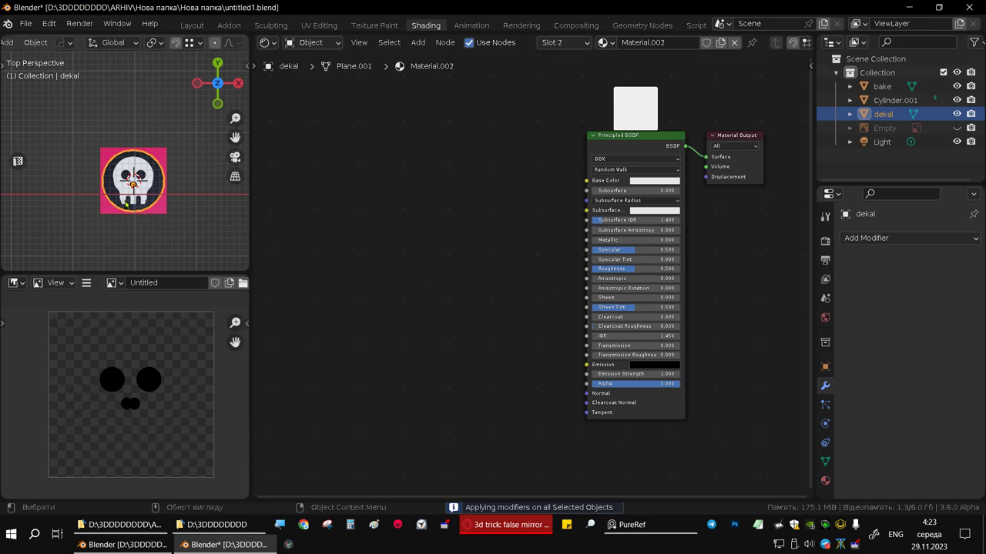
pyautogui.scroll(1, 140, 179)
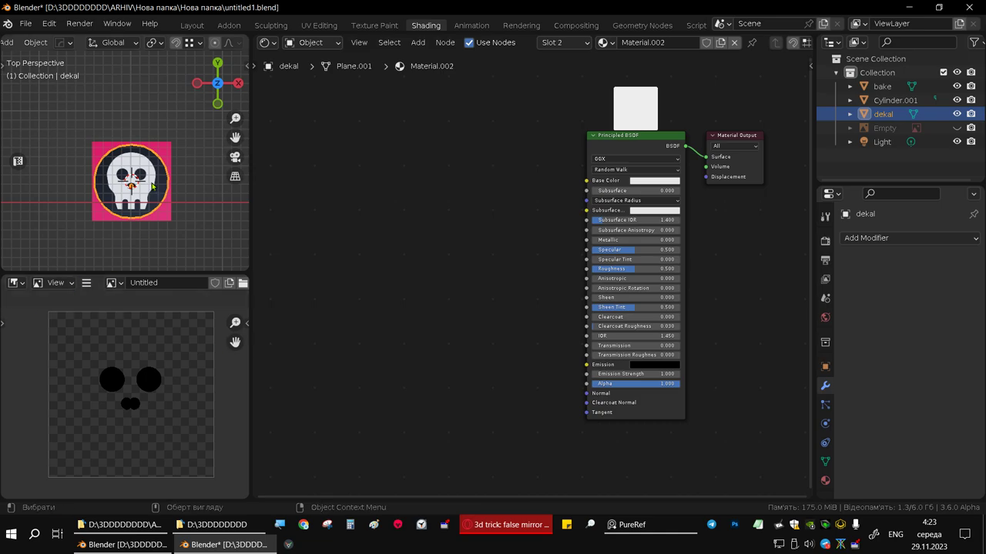
pyautogui.press('Tab')
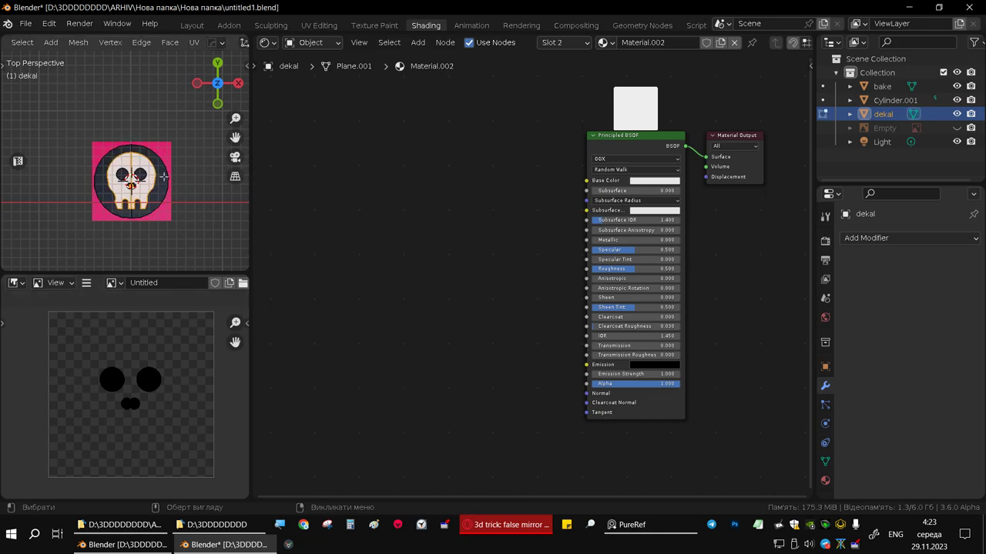
pyautogui.press('Tab')
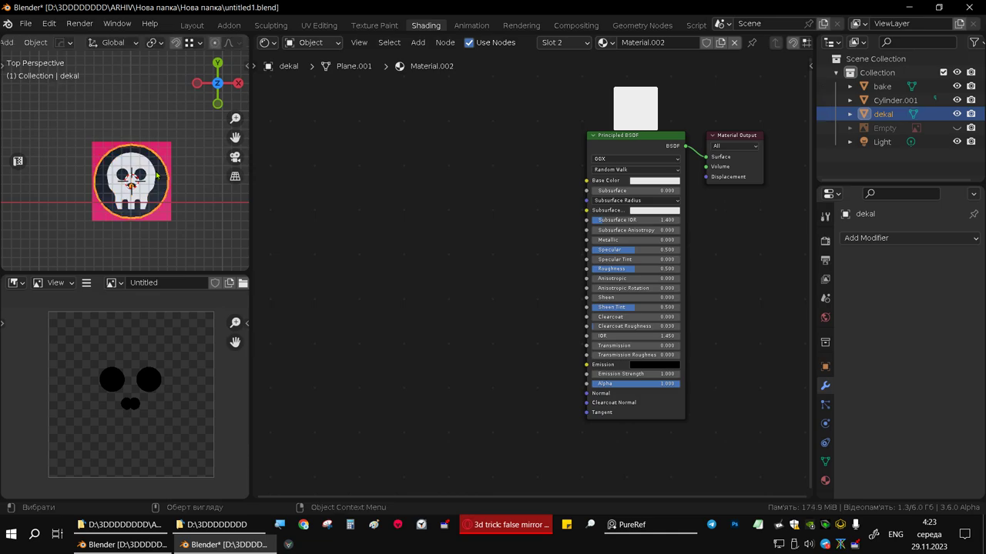
pyautogui.click(194, 27)
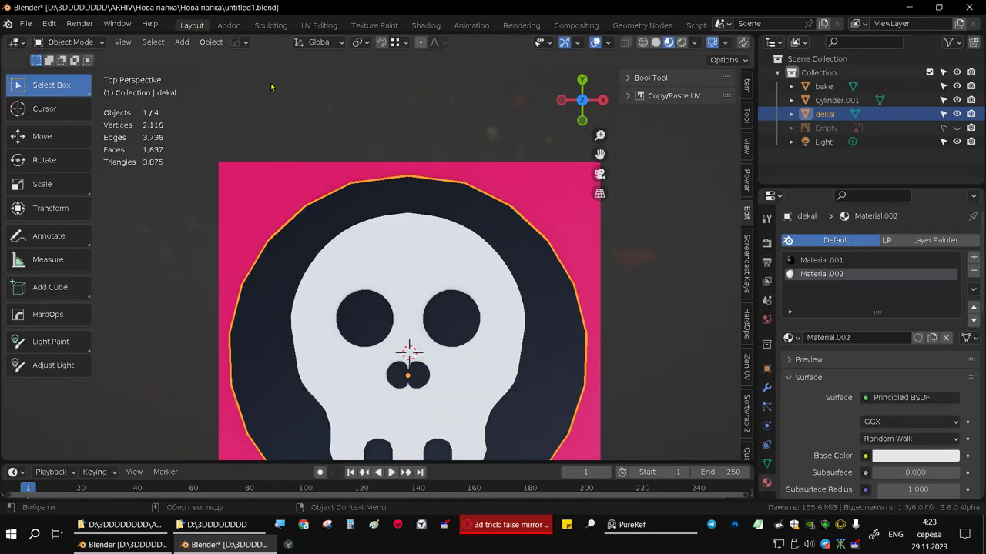
pyautogui.moveTo(451, 270)
pyautogui.mouseDown(button='middle')
pyautogui.moveTo(437, 149)
pyautogui.moveTo(453, 123)
pyautogui.moveTo(454, 136)
pyautogui.moveTo(468, 128)
pyautogui.moveTo(457, 159)
pyautogui.moveTo(478, 216)
pyautogui.mouseUp(button='middle')
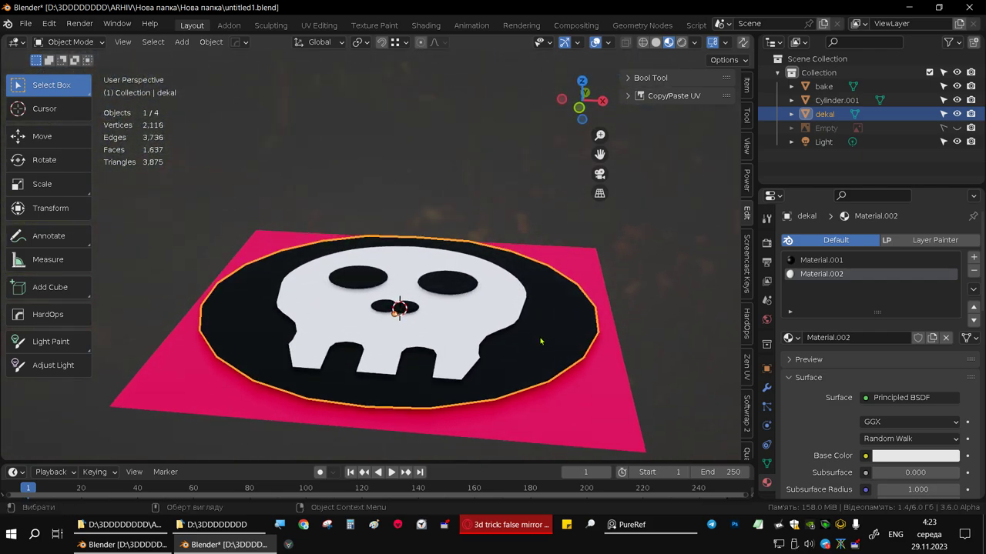
pyautogui.press('Tab')
pyautogui.moveTo(554, 328)
pyautogui.mouseDown(button='middle')
pyautogui.moveTo(524, 316)
pyautogui.moveTo(517, 349)
pyautogui.moveTo(410, 54)
pyautogui.mouseUp(button='middle')
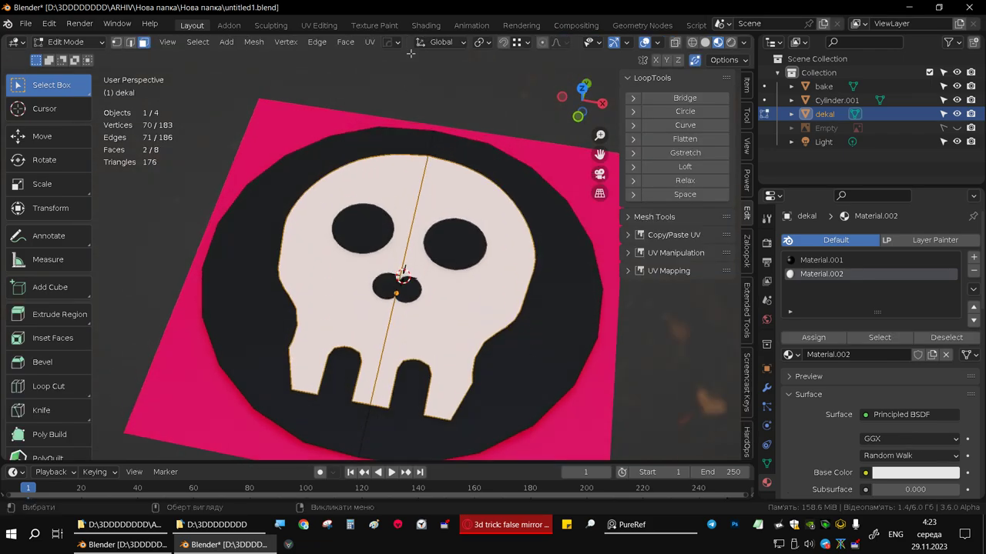
pyautogui.click(426, 26)
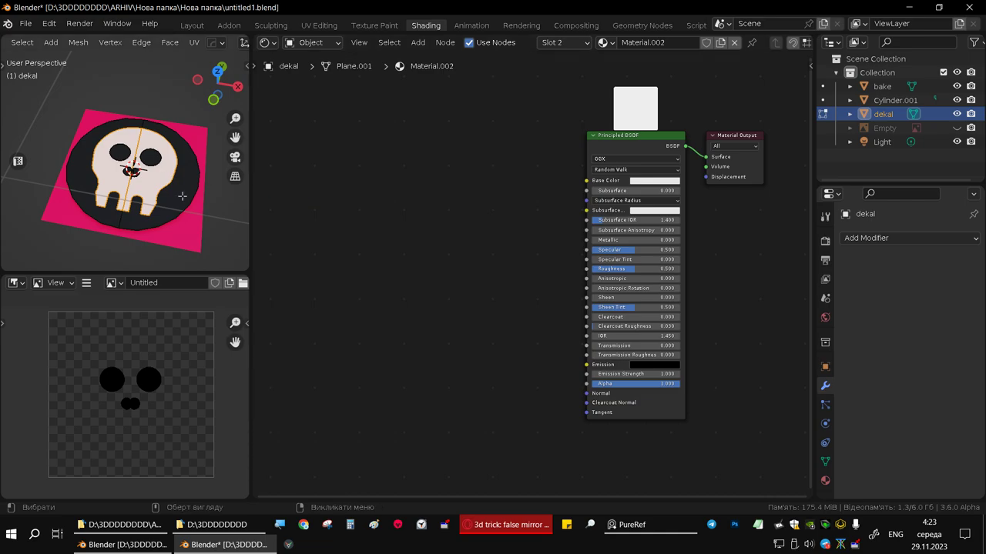
pyautogui.press('Tab')
# Rerun the Diffuse Color bake from dekal onto the bake plane, then reselect dekal in Layout
pyautogui.keyDown('shift'); pyautogui.click(194, 235); pyautogui.keyUp('shift')
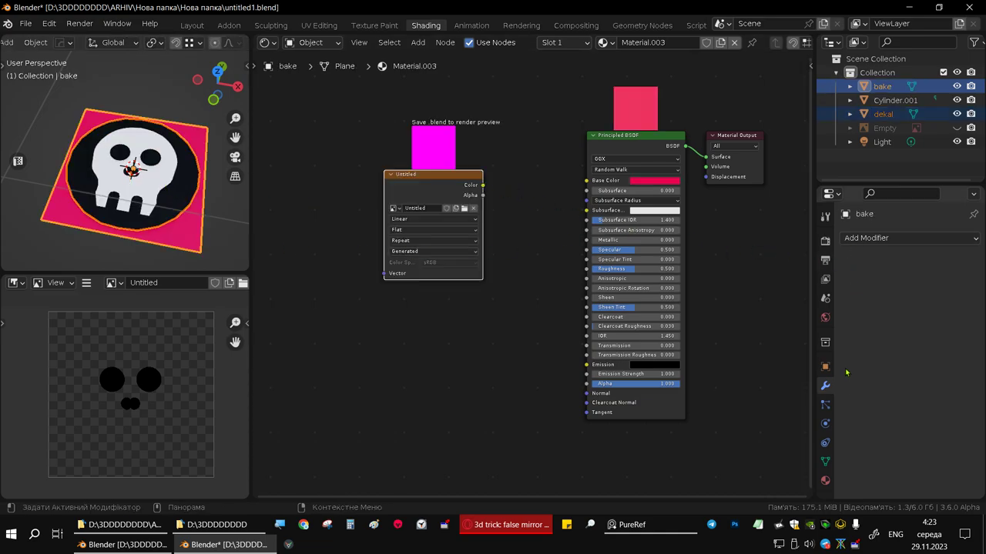
pyautogui.click(825, 242)
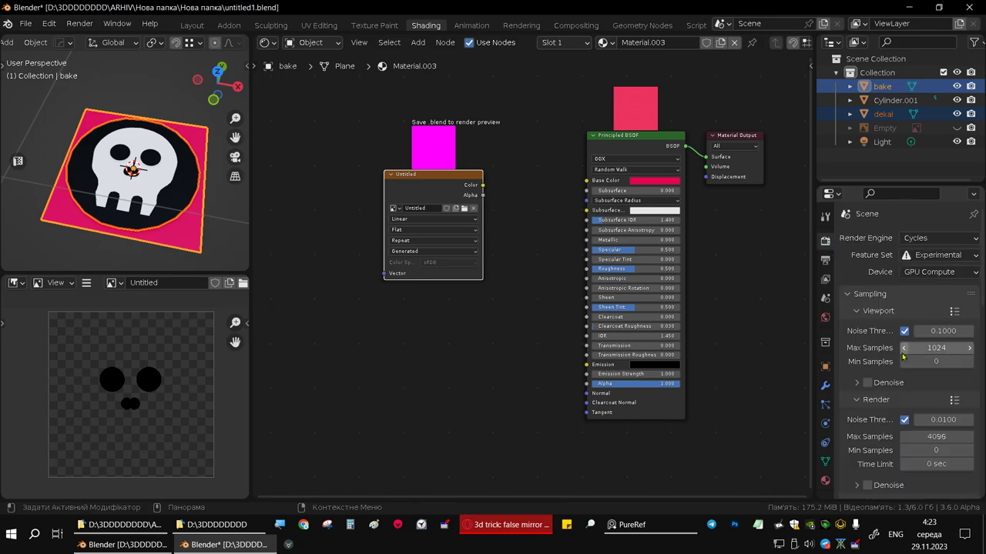
pyautogui.scroll(-4, 903, 355)
pyautogui.scroll(-4, 909, 359)
pyautogui.scroll(-3, 916, 362)
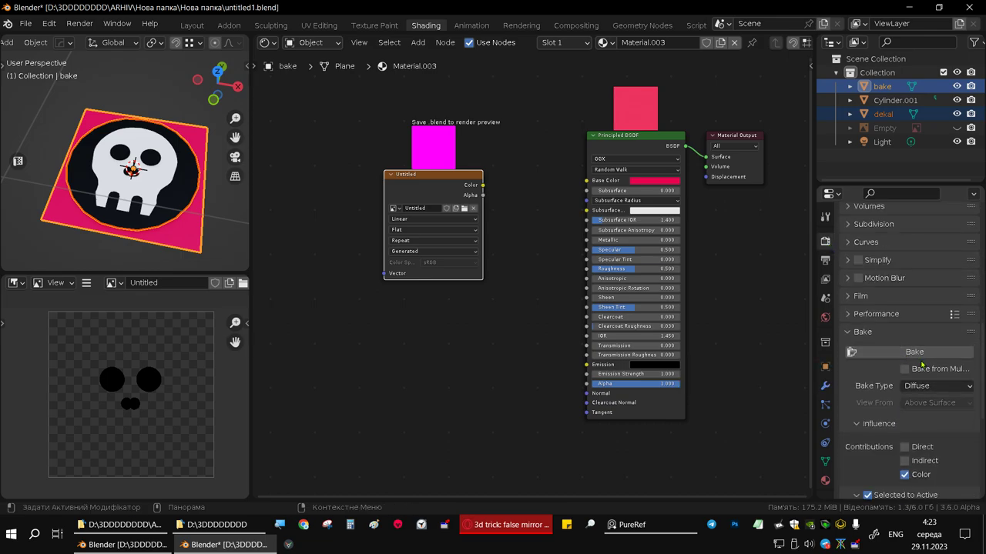
pyautogui.scroll(-1, 931, 385)
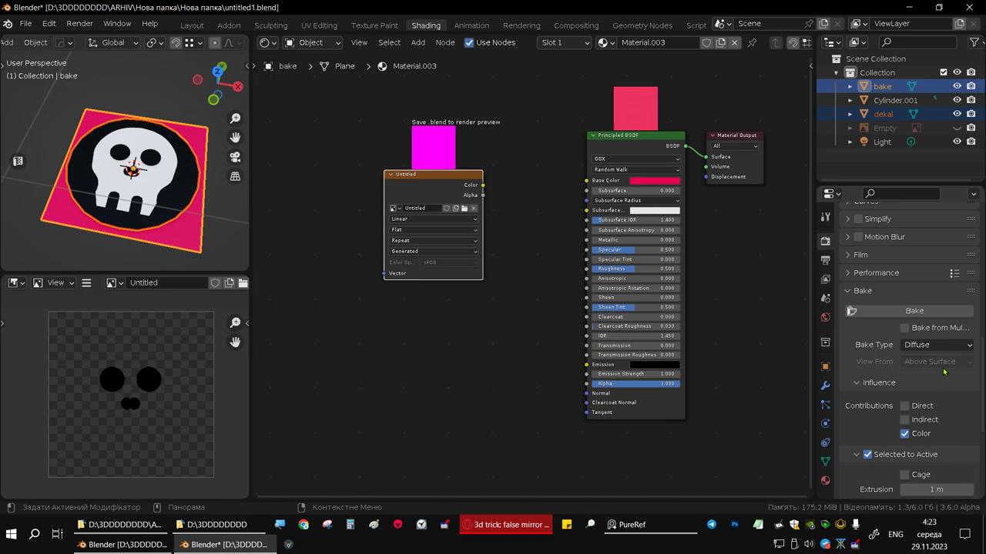
pyautogui.scroll(-1, 943, 372)
pyautogui.scroll(-1, 946, 373)
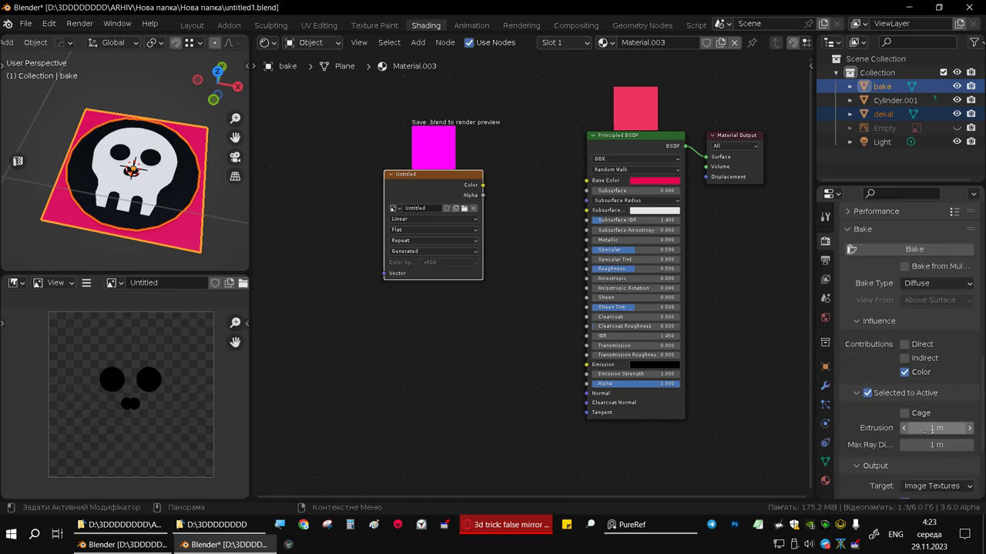
pyautogui.moveTo(813, 399); pyautogui.dragTo(776, 400)
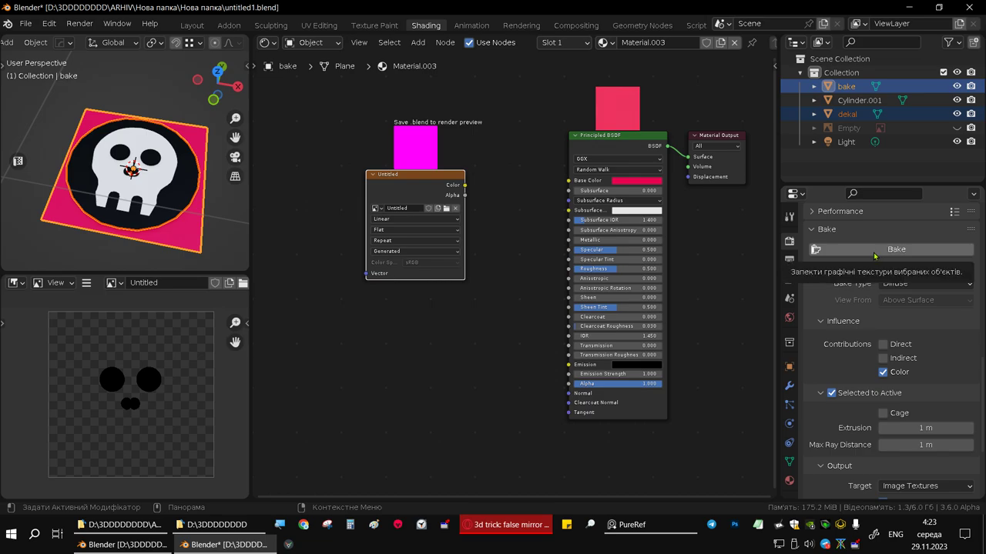
pyautogui.click(874, 256)
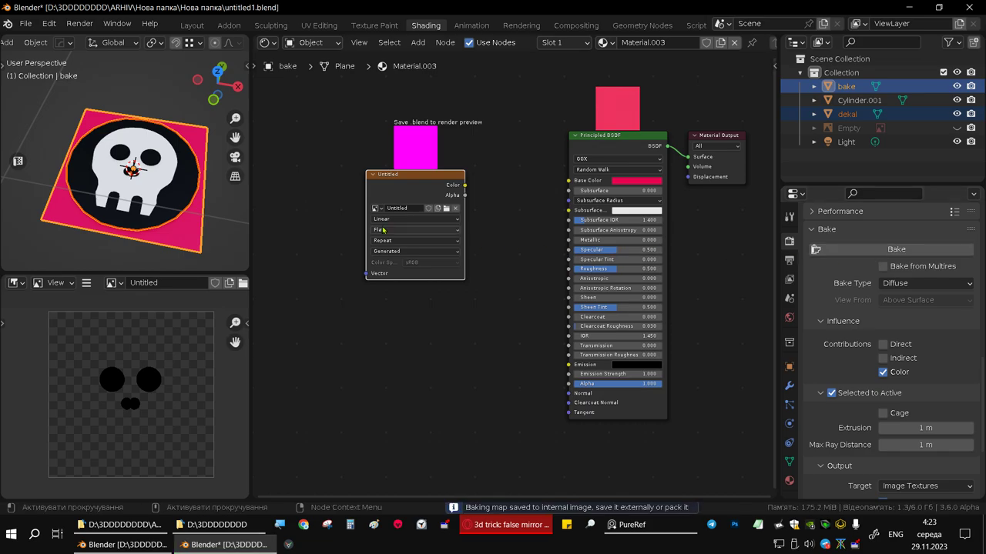
pyautogui.click(171, 206)
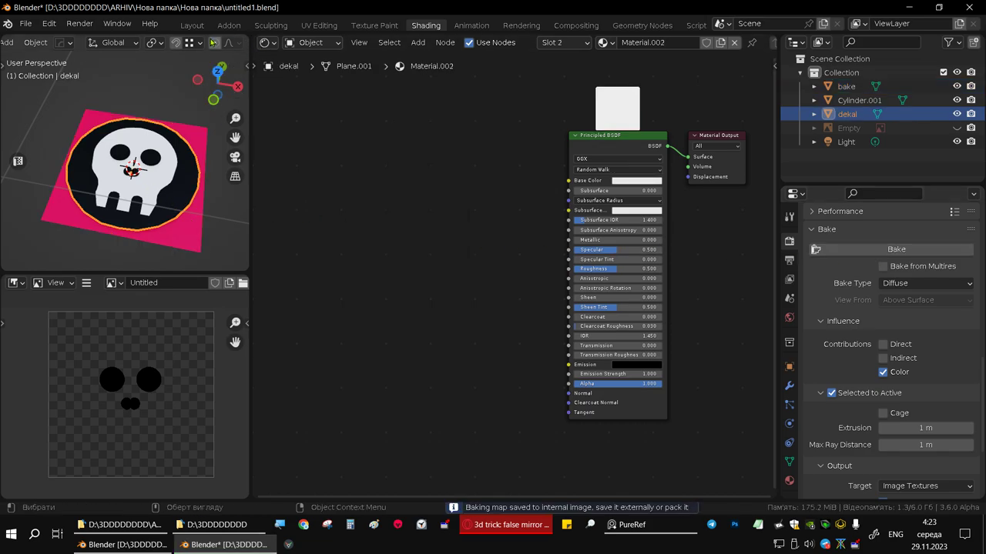
pyautogui.click(189, 25)
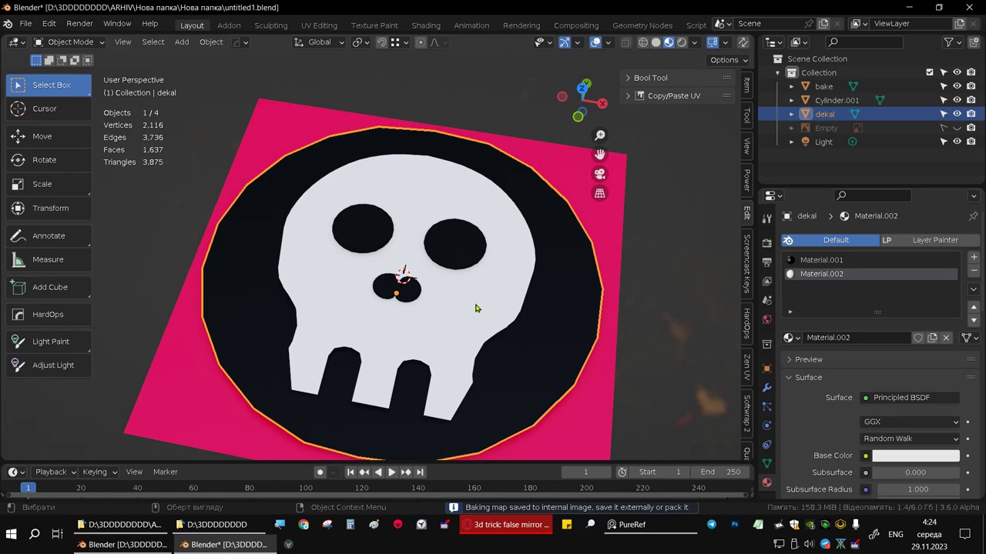
# In Edit Mode, separate dekal's white skull faces into their own object
pyautogui.press('Tab')
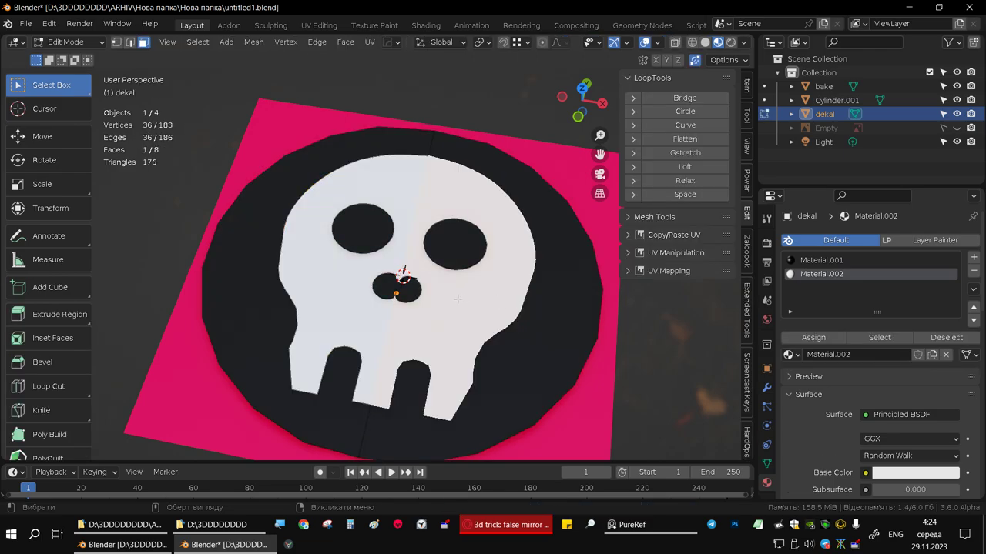
pyautogui.click(457, 240)
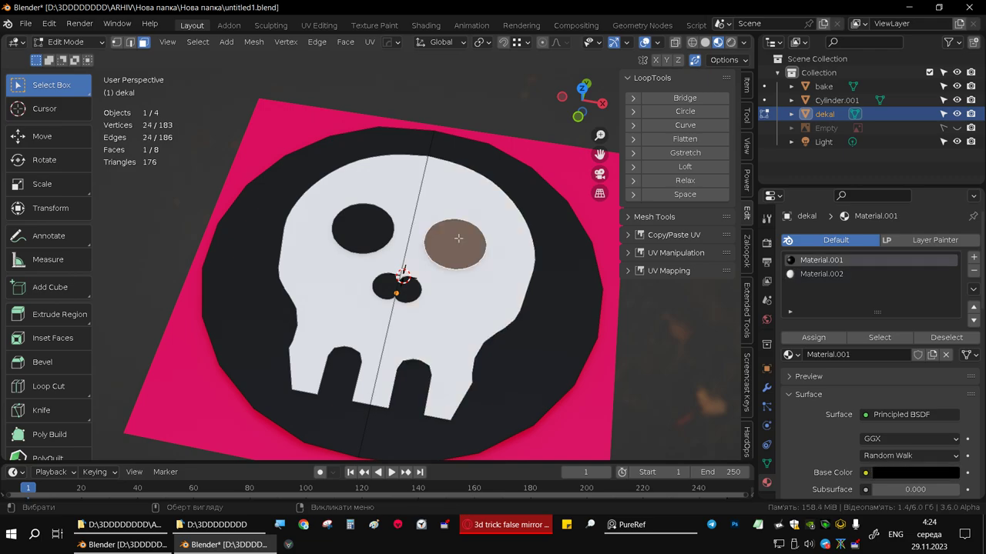
pyautogui.click(479, 310)
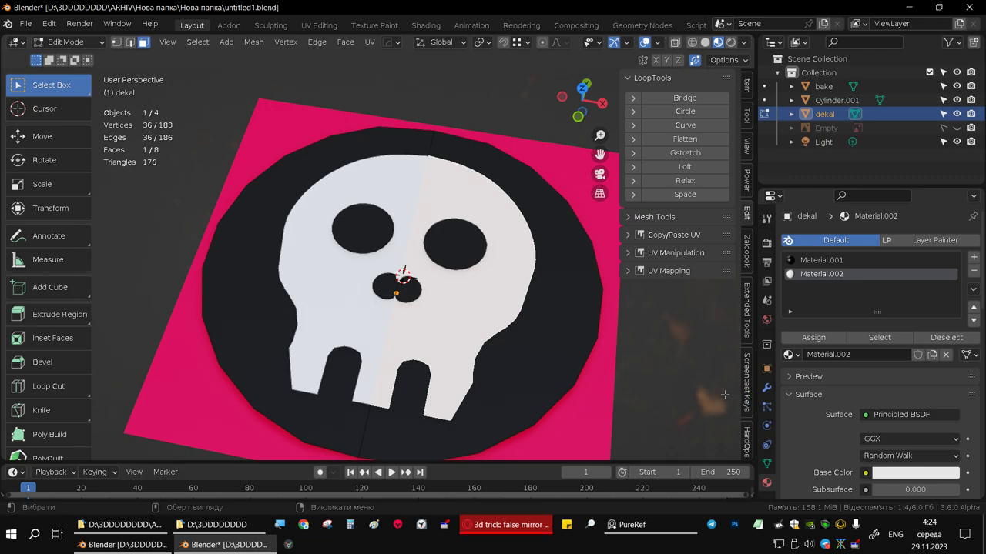
pyautogui.press('p')
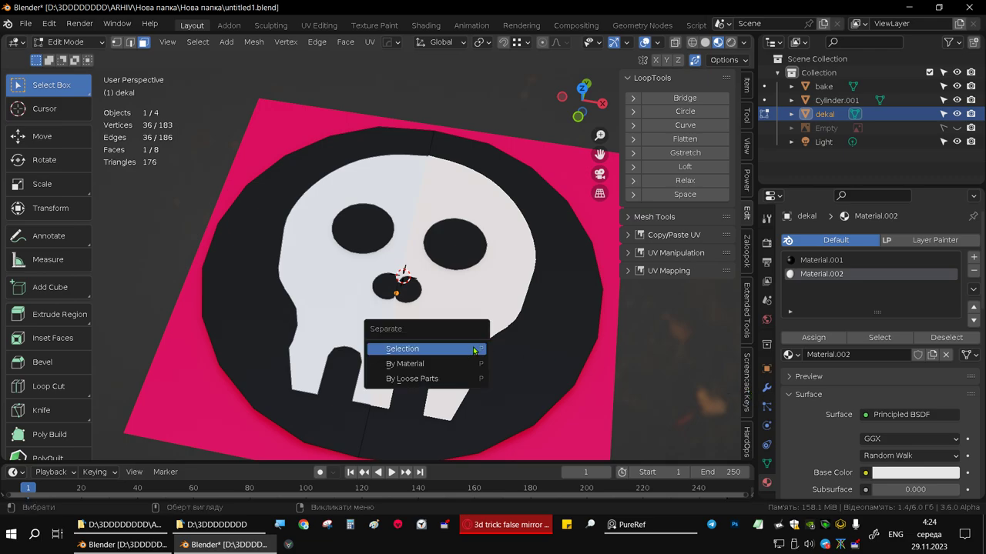
pyautogui.press('Escape')
pyautogui.keyDown('shift'); pyautogui.click(332, 322); pyautogui.keyUp('shift')
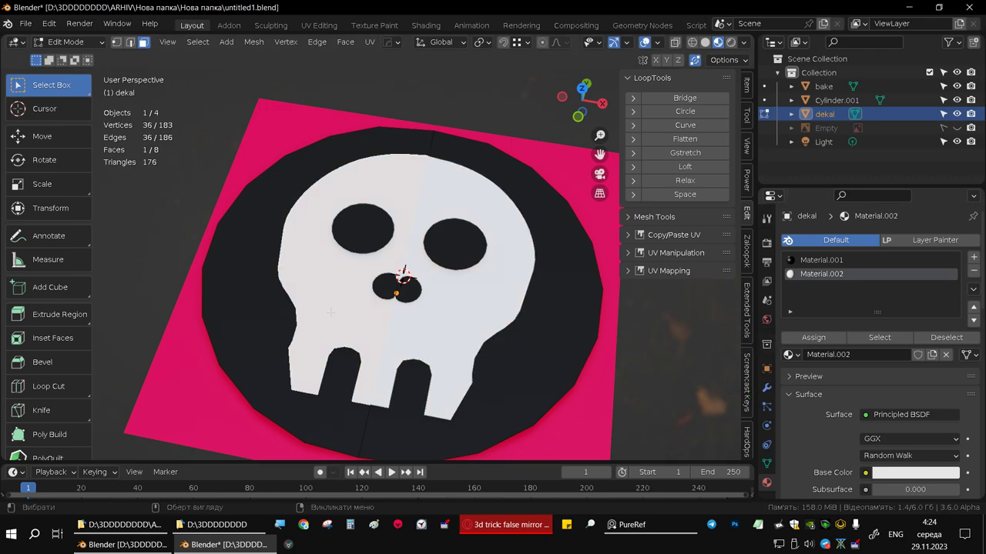
pyautogui.keyDown('shift'); pyautogui.click(456, 315); pyautogui.keyUp('shift')
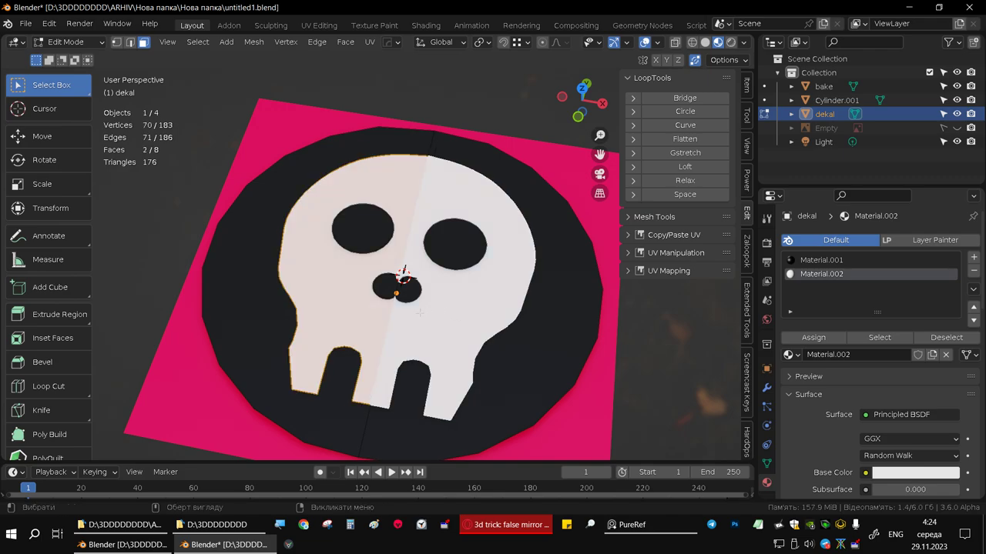
pyautogui.press('p')
pyautogui.click(420, 314)
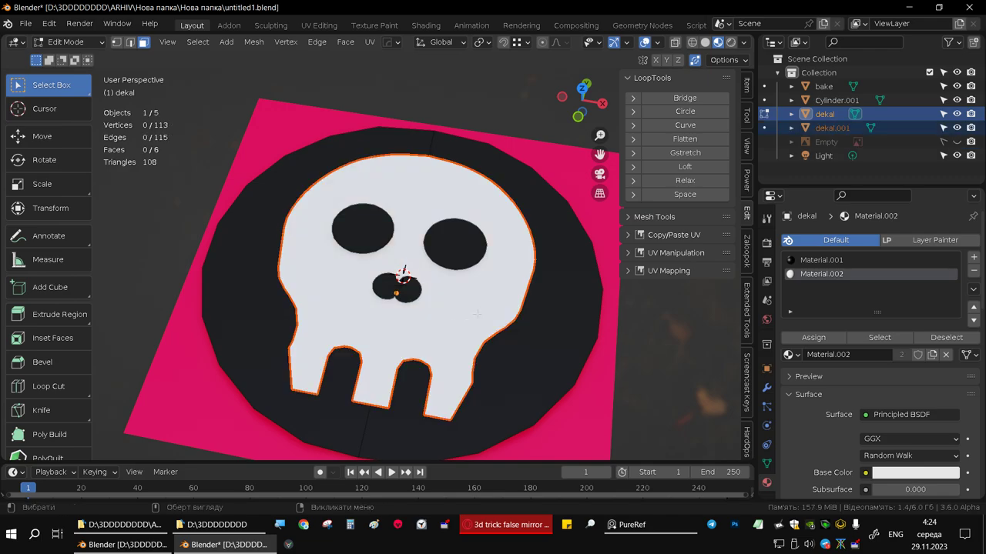
# Separate both halves of the dark disc into another new object
pyautogui.click(464, 254)
pyautogui.click(558, 331)
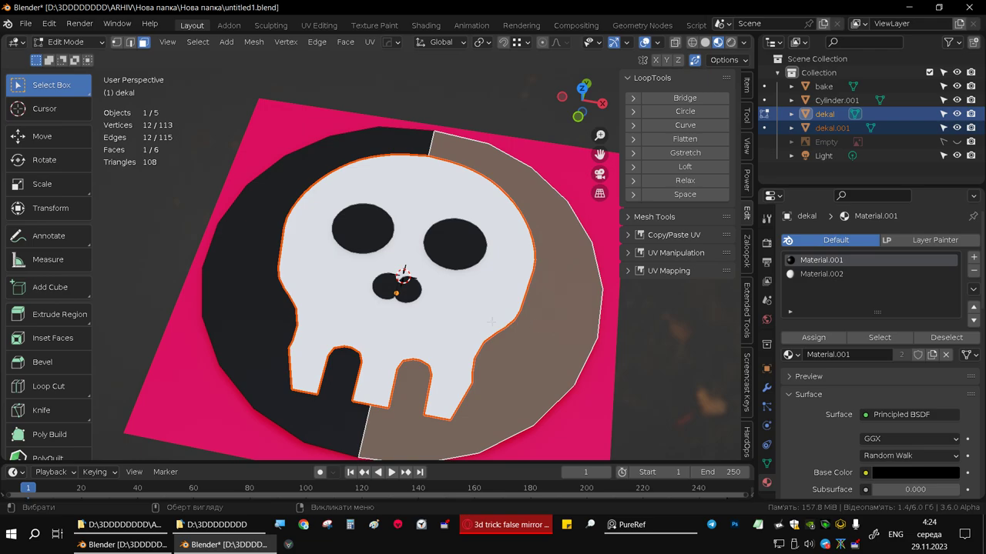
pyautogui.press('KP_3')
pyautogui.moveTo(476, 356); pyautogui.dragTo(464, 385, button='middle')
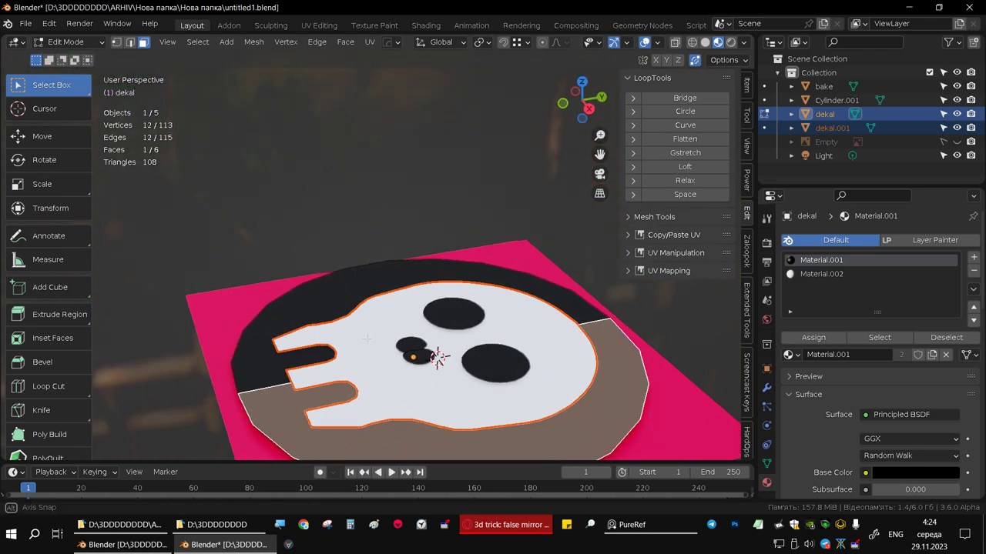
pyautogui.press('Tab')
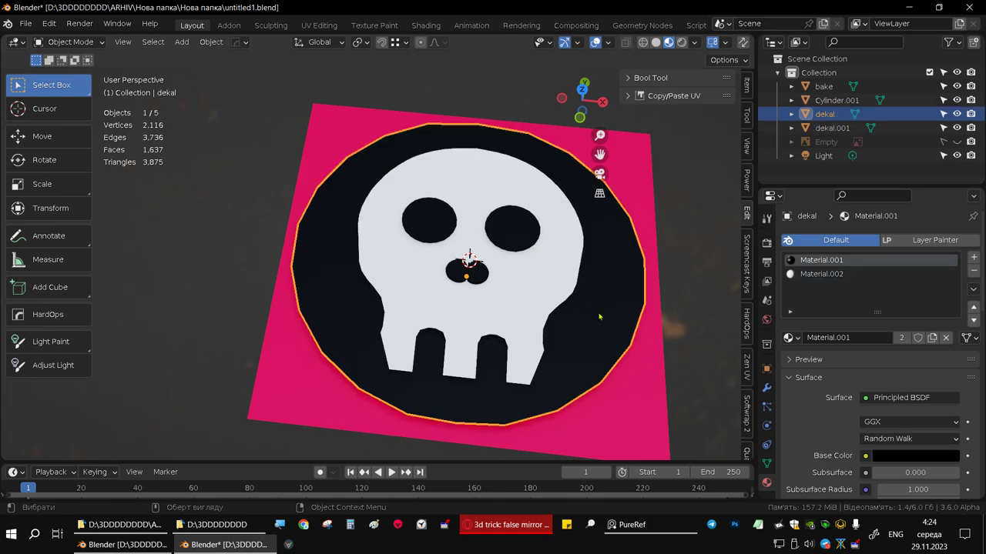
pyautogui.press('Tab')
pyautogui.keyDown('shift'); pyautogui.click(419, 394); pyautogui.keyUp('shift')
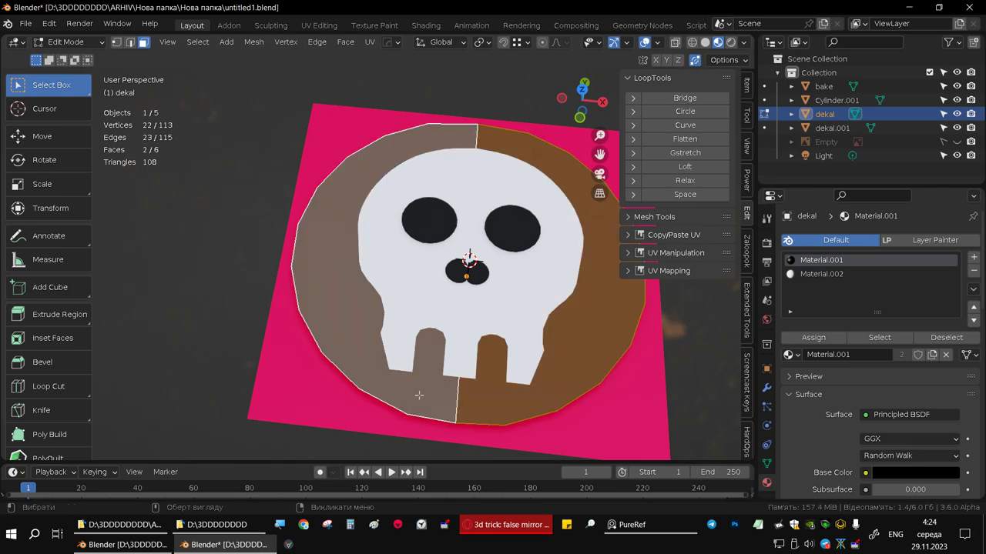
pyautogui.press('p')
pyautogui.click(420, 395)
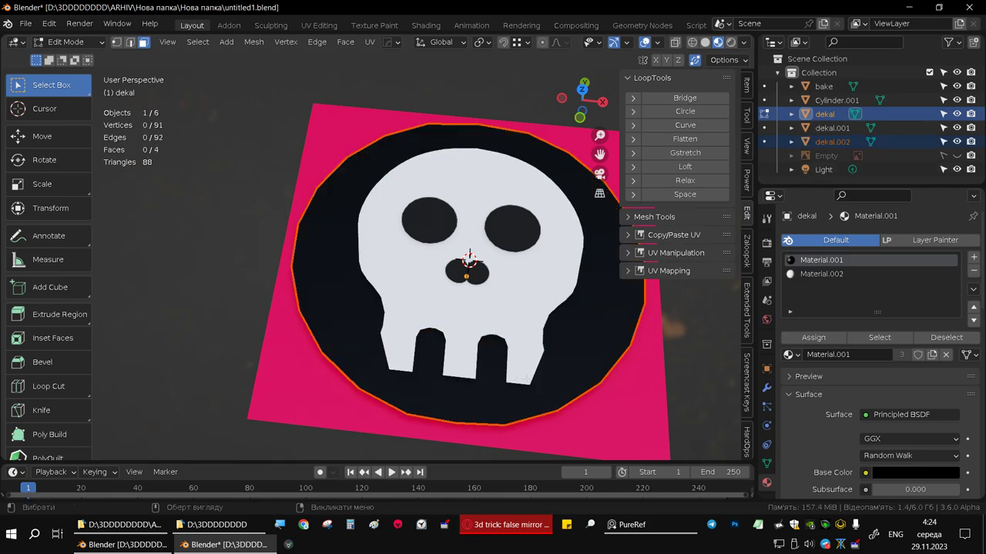
pyautogui.moveTo(531, 338); pyautogui.dragTo(451, 232, button='middle')
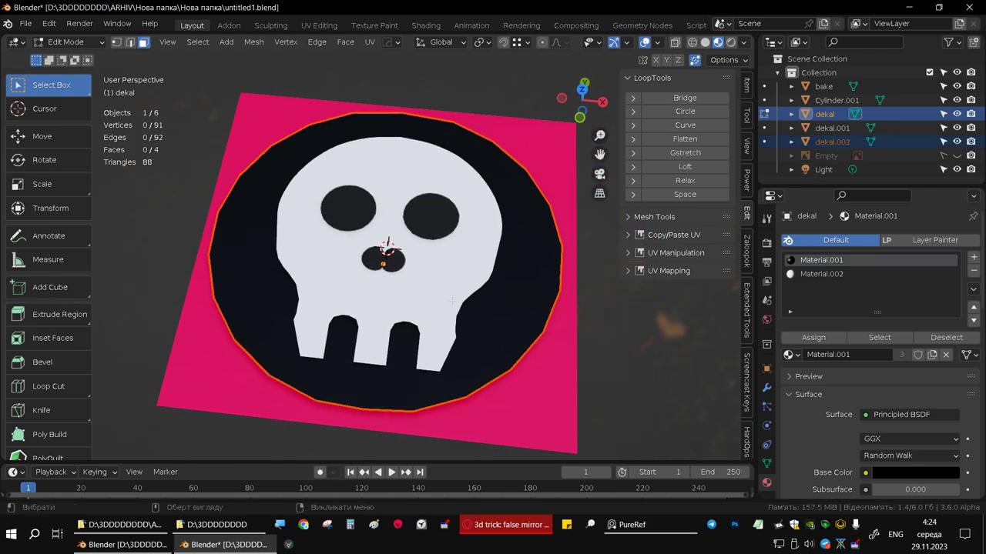
pyautogui.press('Tab')
# Check the remaining eyes-and-nose dekal object in Edit Mode
pyautogui.click(450, 230)
pyautogui.press('Tab')
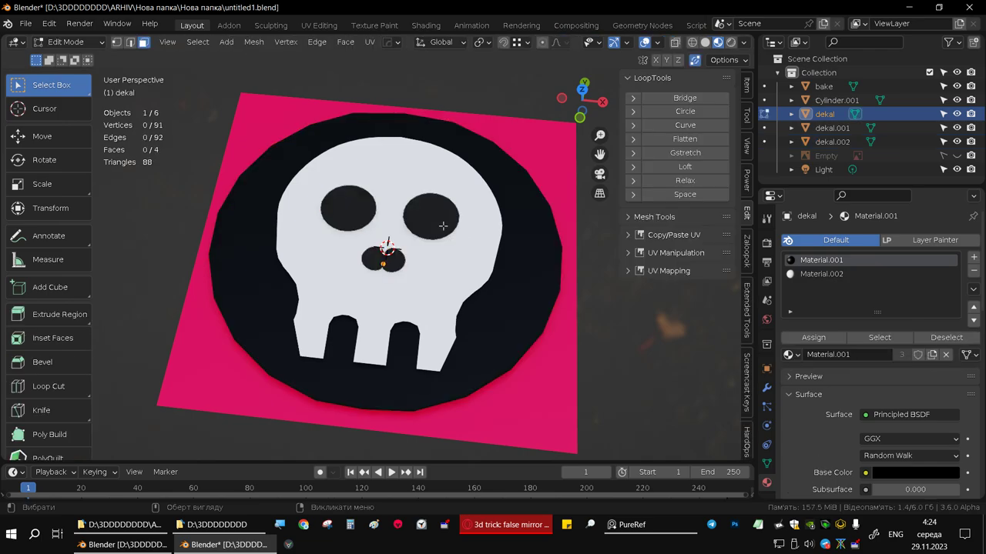
pyautogui.click(443, 229)
pyautogui.press('Tab')
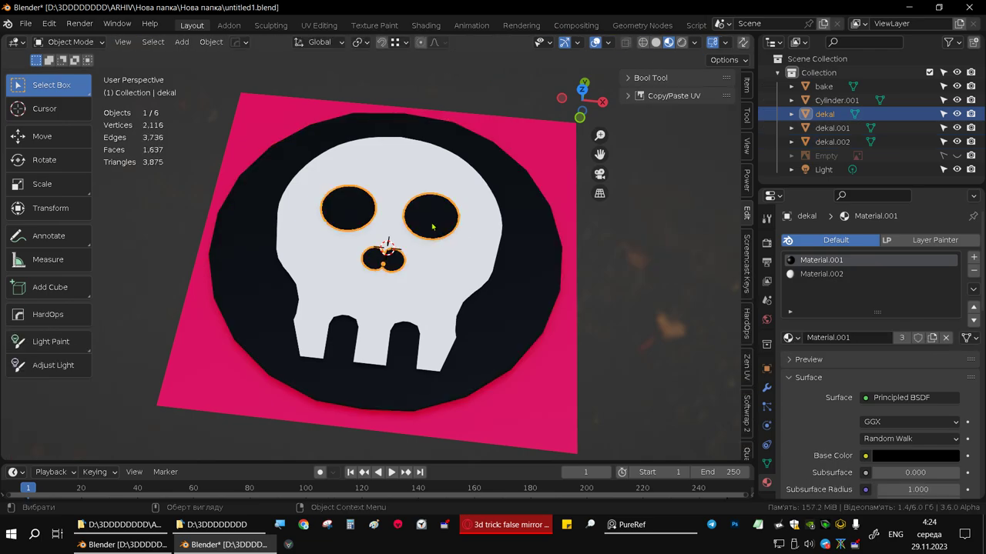
pyautogui.press('g')
pyautogui.press('Escape')
# Select the eyes, white skull and black disk together, with the black disk active
pyautogui.click(460, 284)
pyautogui.press('g')
pyautogui.press('Escape')
pyautogui.click(448, 222)
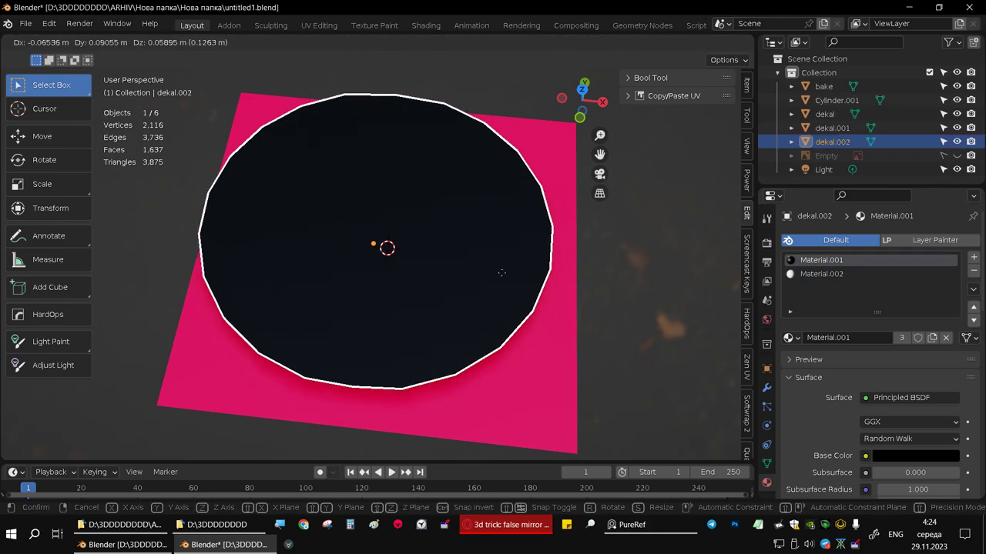
pyautogui.keyDown('shift'); pyautogui.click(448, 223); pyautogui.keyUp('shift')
pyautogui.keyDown('shift'); pyautogui.click(466, 268); pyautogui.keyUp('shift')
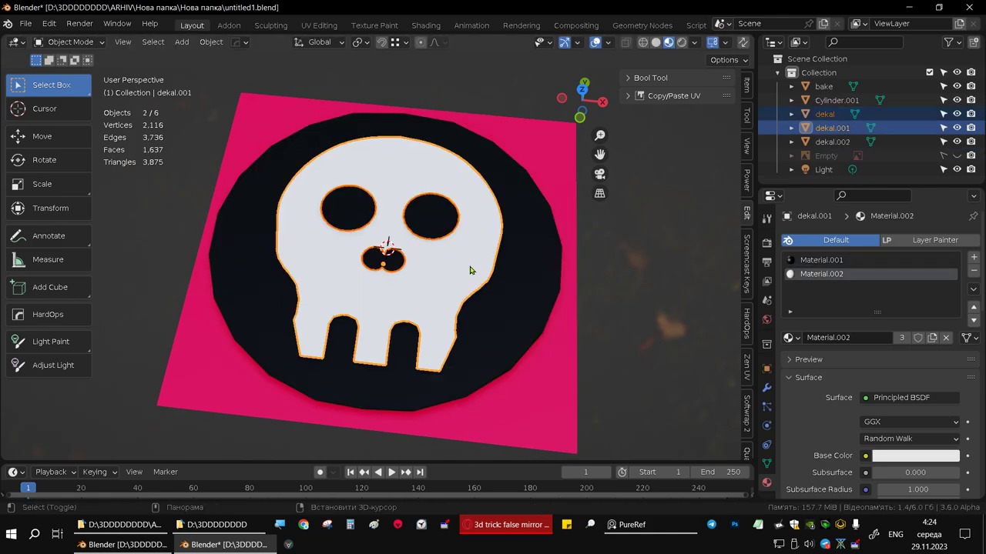
pyautogui.keyDown('shift'); pyautogui.click(513, 288); pyautogui.keyUp('shift')
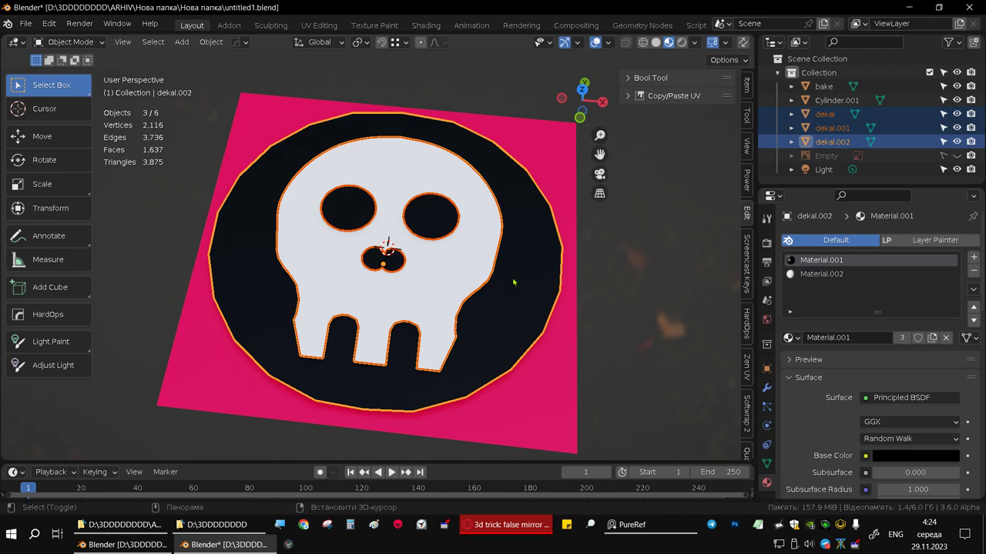
# In the Shading workspace, select the skull decals with the bake plane active and bake them
pyautogui.click(426, 26)
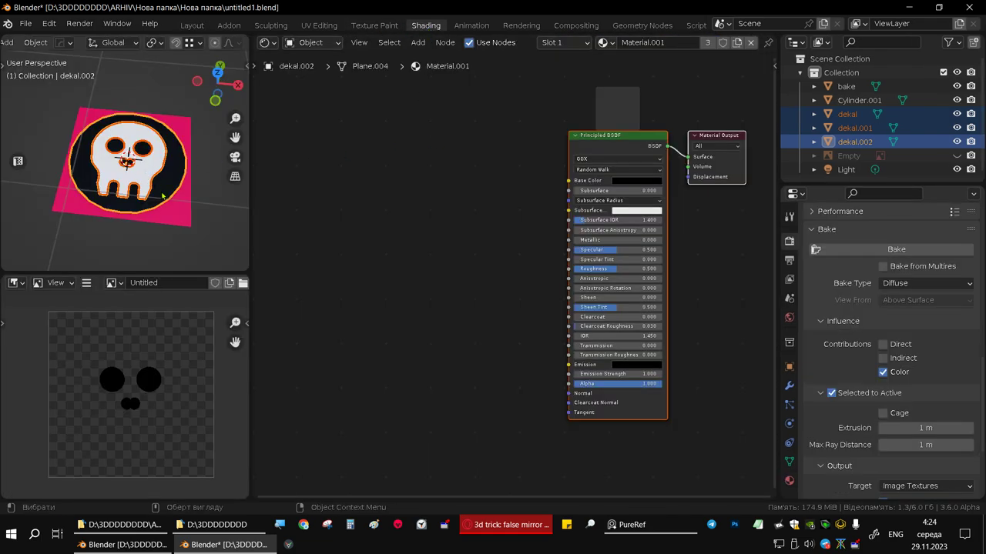
pyautogui.keyDown('shift'); pyautogui.click(151, 151); pyautogui.keyUp('shift')
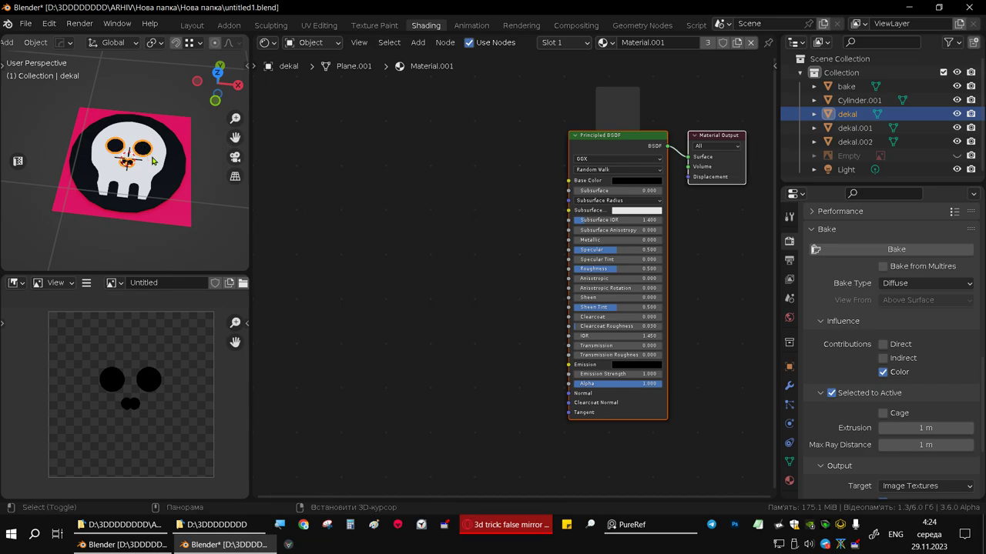
pyautogui.keyDown('shift'); pyautogui.click(151, 154); pyautogui.keyUp('shift')
pyautogui.keyDown('shift'); pyautogui.click(179, 183); pyautogui.keyUp('shift')
pyautogui.keyDown('shift'); pyautogui.click(187, 207); pyautogui.keyUp('shift')
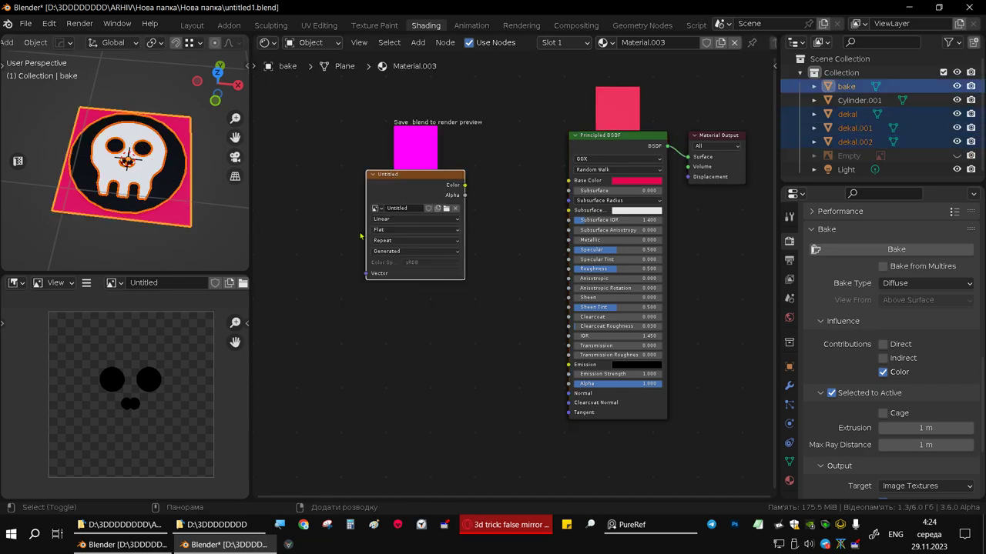
pyautogui.click(868, 253)
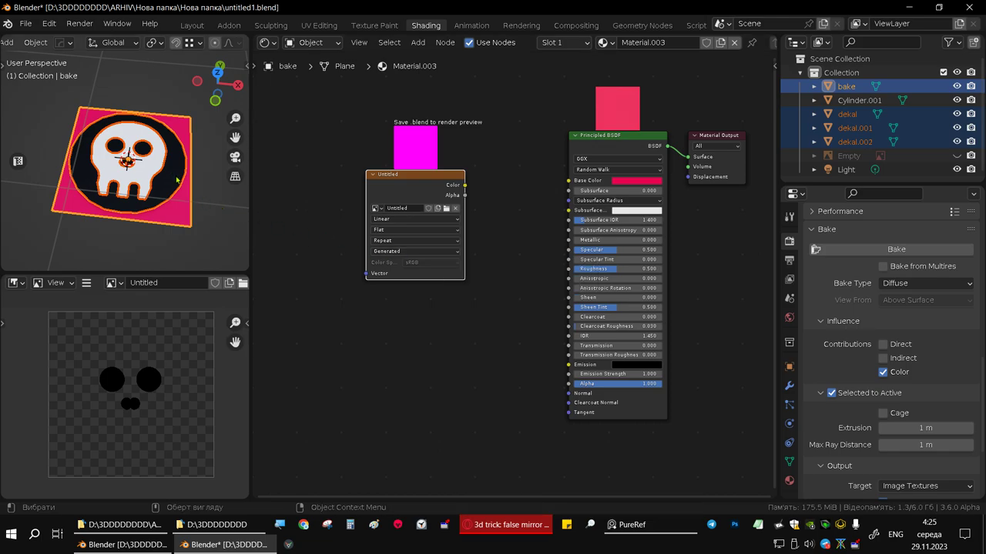
# Reselect the black disk with the bake plane active, bake again, and show the plane's material settings
pyautogui.click(176, 180)
pyautogui.keyDown('shift'); pyautogui.click(183, 199); pyautogui.keyUp('shift')
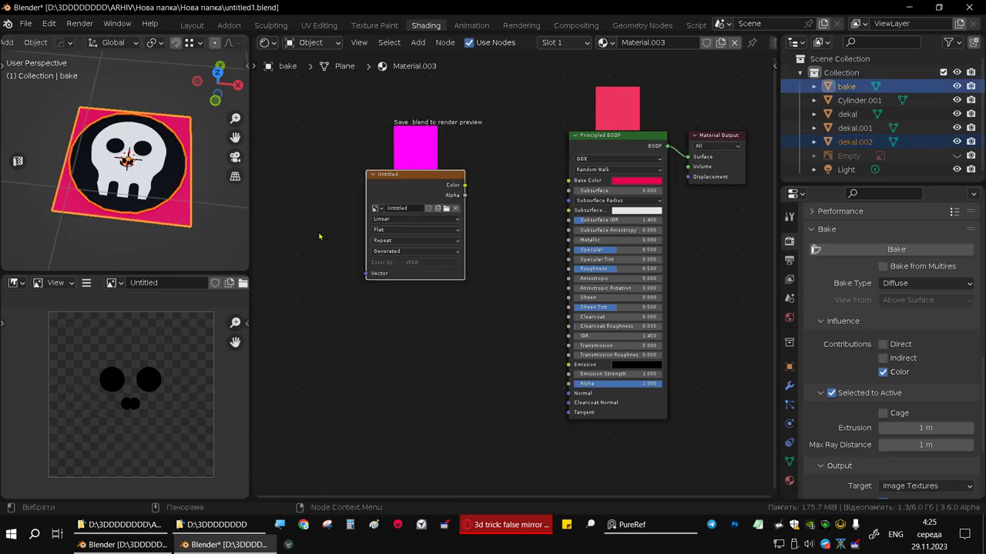
pyautogui.click(886, 250)
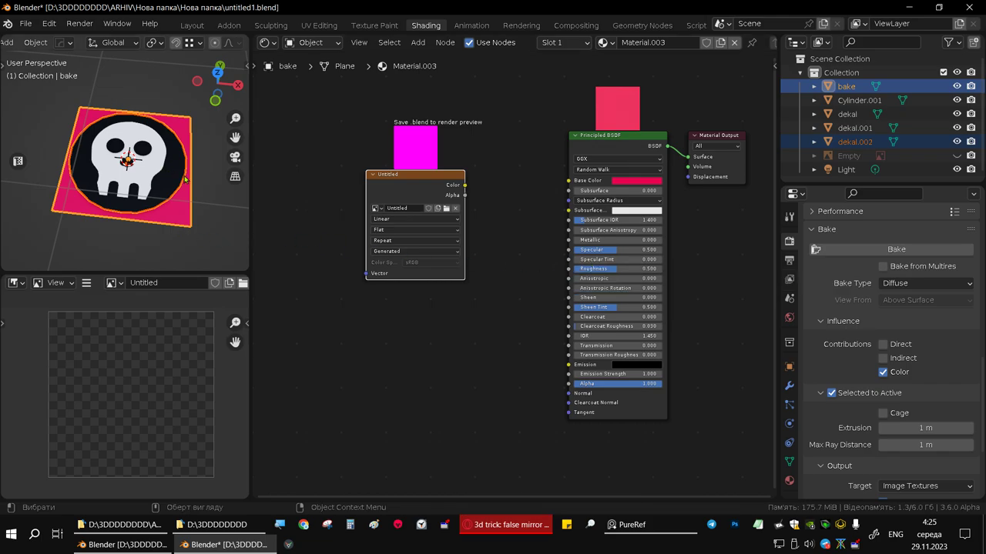
pyautogui.click(790, 481)
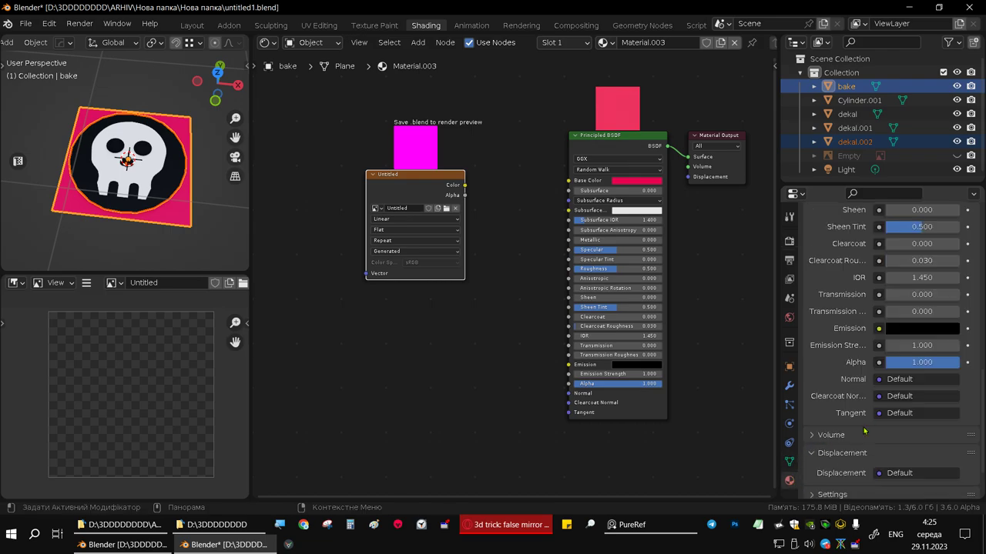
pyautogui.scroll(3, 879, 391)
# Make the black disk (dekal.002) the active object and enter Edit Mode
pyautogui.scroll(2, 879, 390)
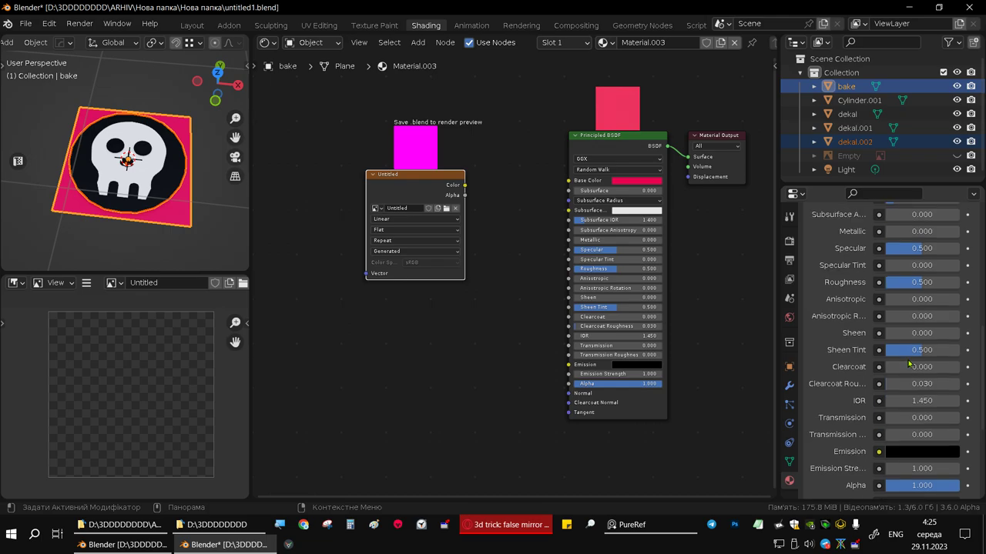
pyautogui.scroll(2, 904, 362)
pyautogui.scroll(1, 932, 333)
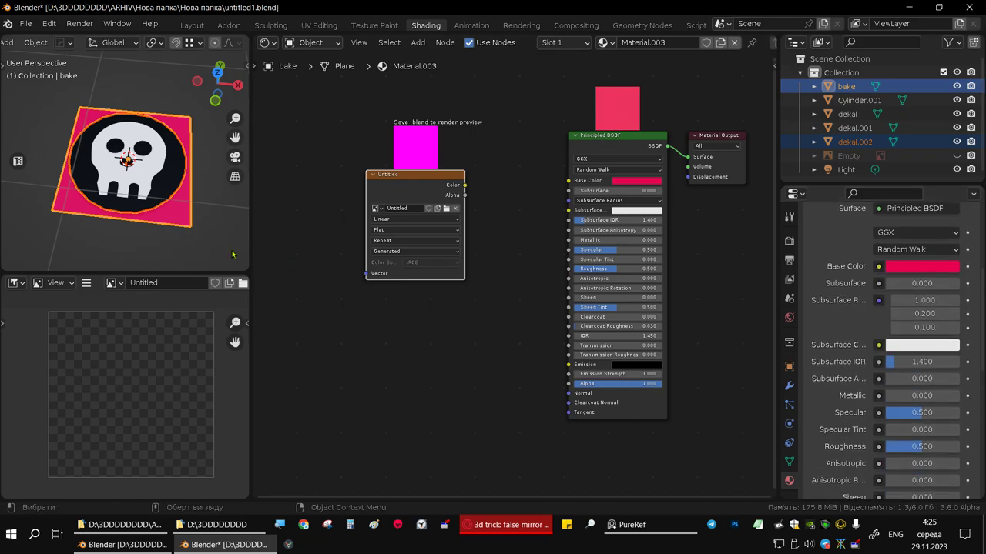
pyautogui.click(156, 184)
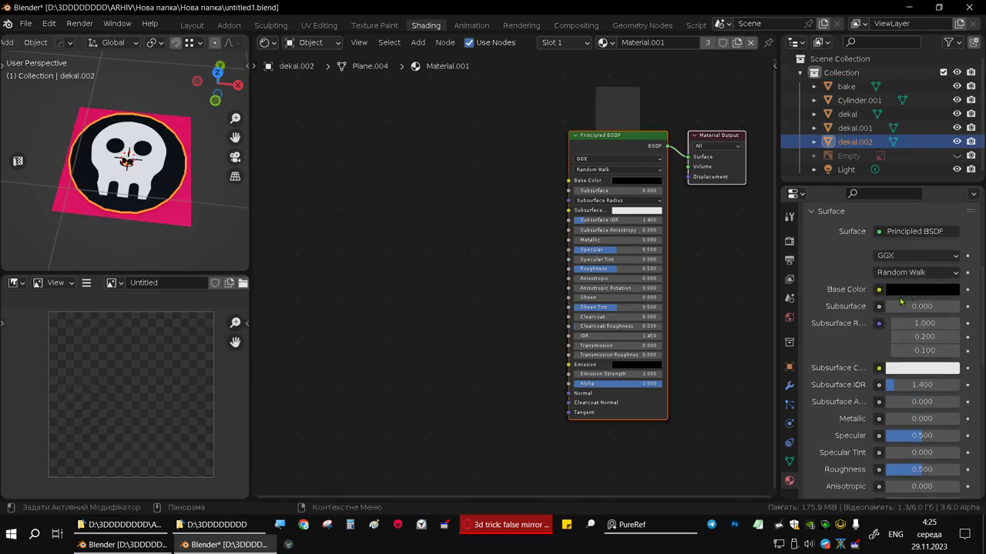
pyautogui.scroll(2, 901, 301)
pyautogui.scroll(1, 901, 301)
pyautogui.scroll(2, 901, 301)
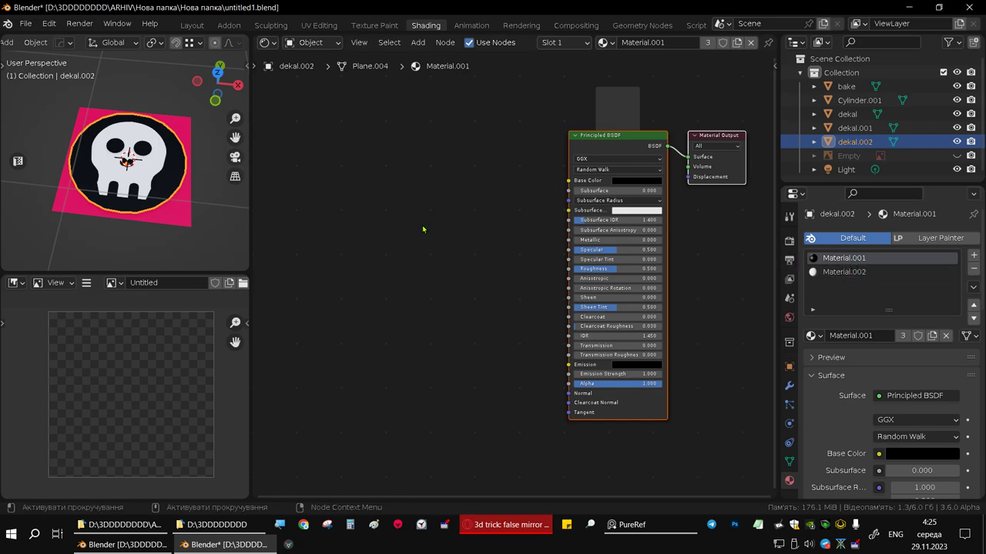
pyautogui.press('Tab')
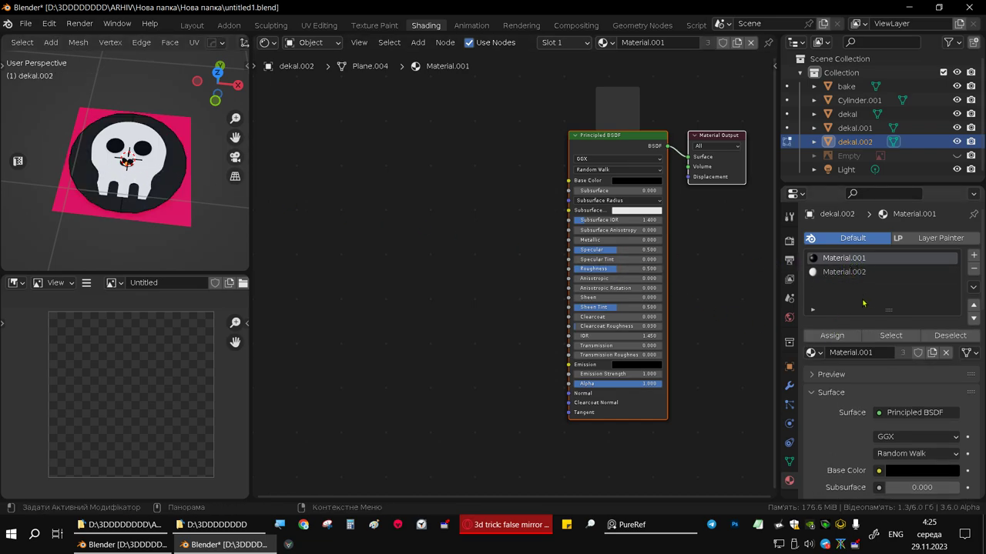
# Set Material.001's base colour to green, then return to Object Mode
pyautogui.click(845, 273)
pyautogui.click(847, 263)
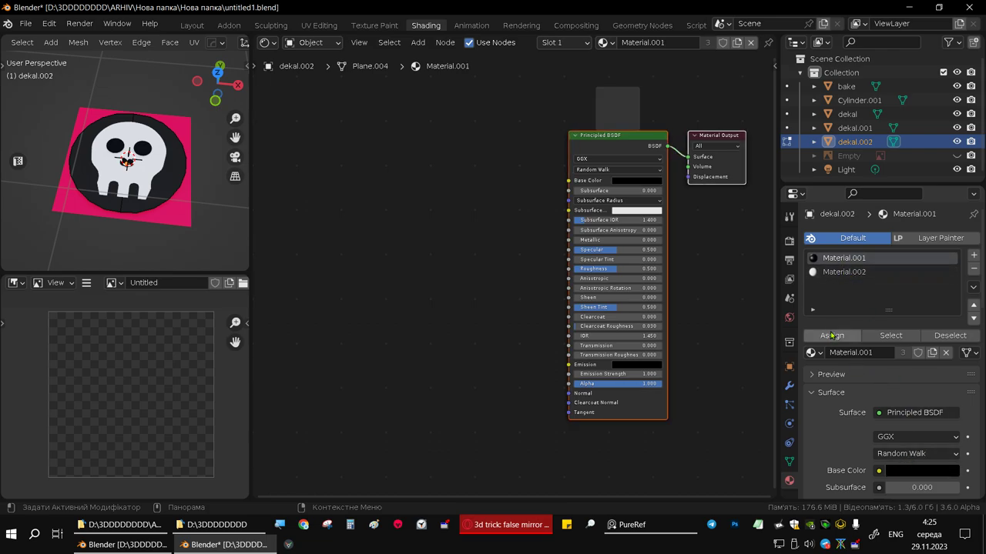
pyautogui.click(923, 473)
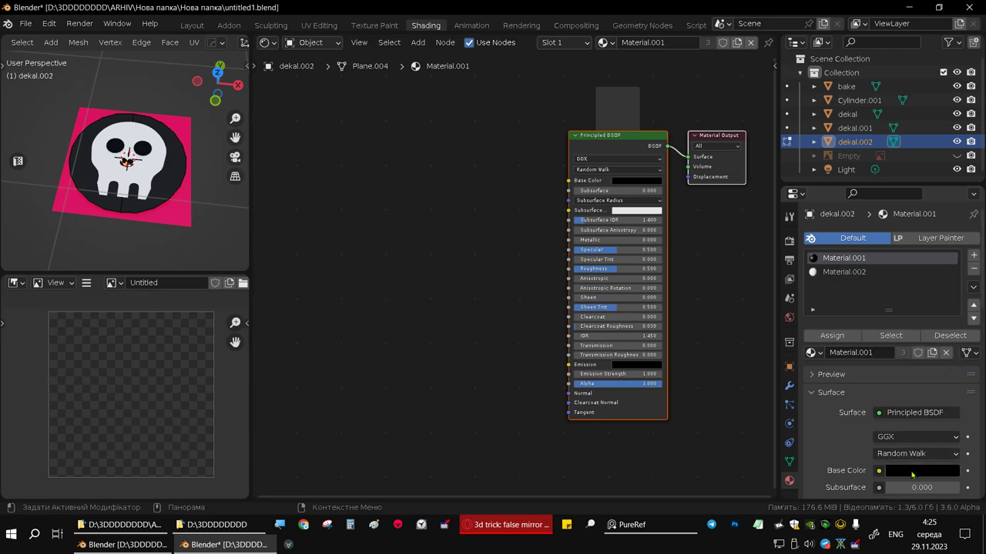
pyautogui.click(912, 473)
pyautogui.moveTo(893, 343)
pyautogui.mouseDown()
pyautogui.moveTo(858, 359)
pyautogui.moveTo(847, 319)
pyautogui.mouseUp()
pyautogui.click(950, 336)
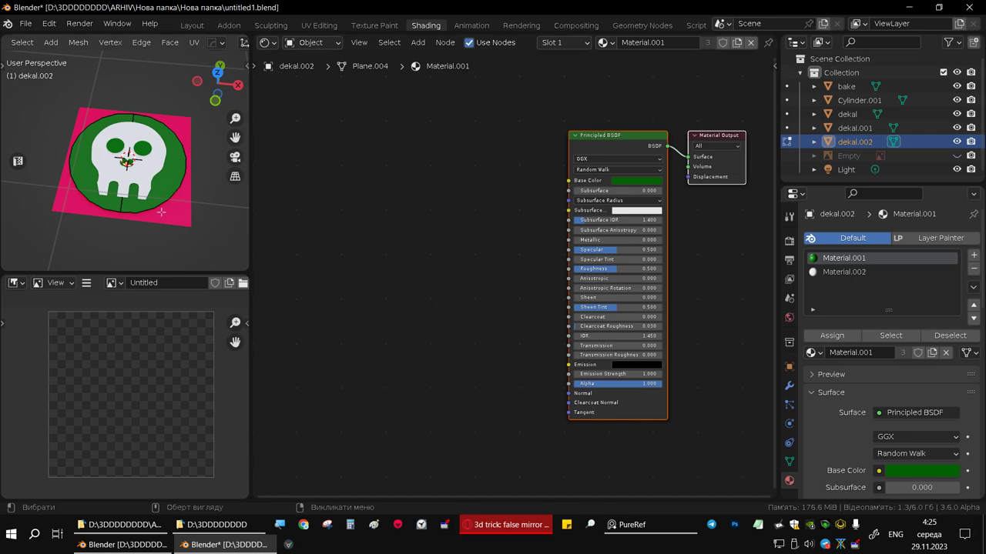
pyautogui.press('Tab')
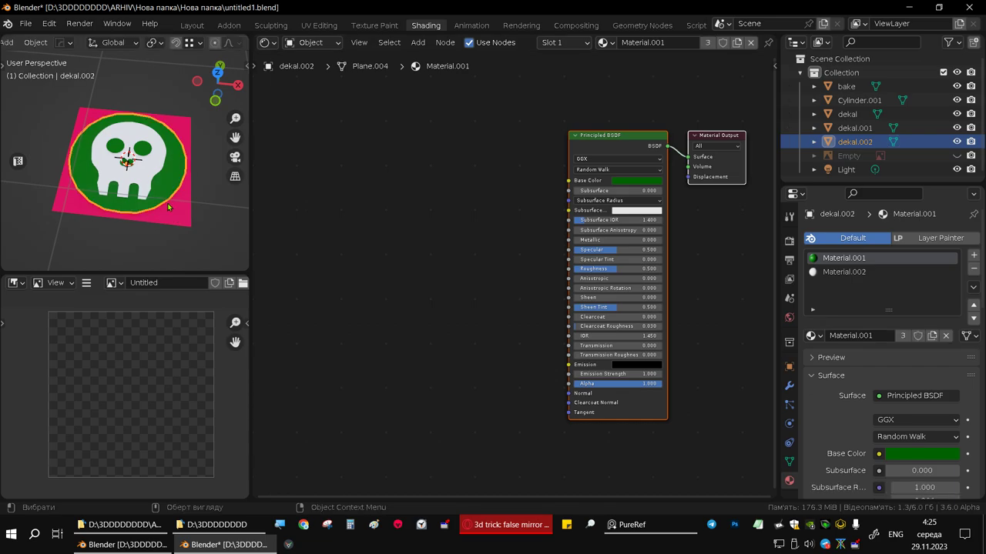
# With the disk selected and the bake plane active, run the Bake from Render properties
pyautogui.keyDown('shift'); pyautogui.click(177, 220); pyautogui.keyUp('shift')
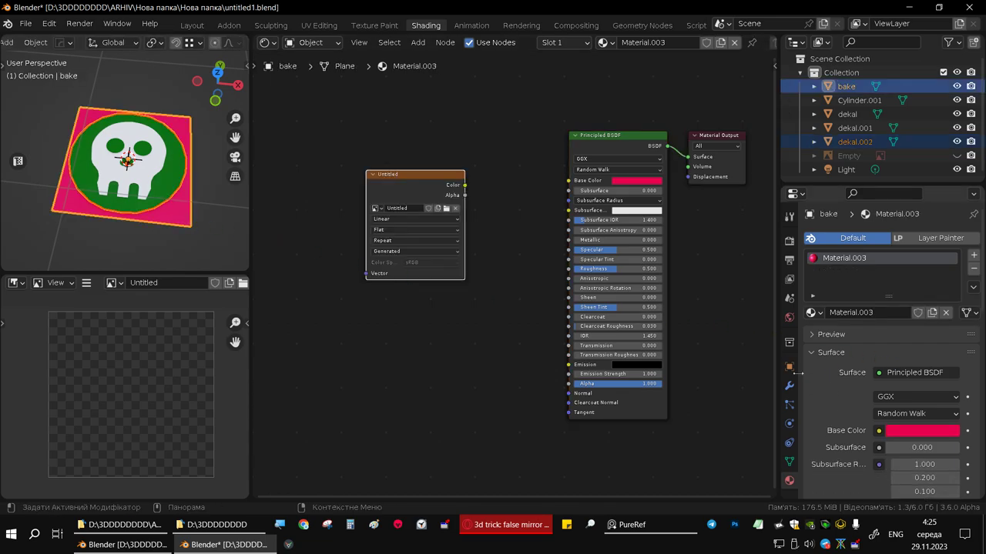
pyautogui.click(790, 217)
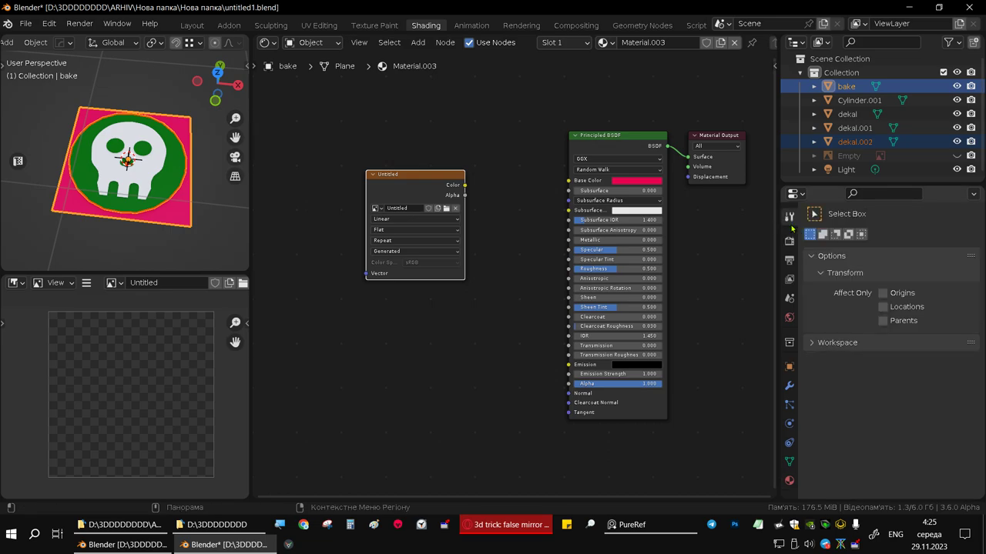
pyautogui.click(789, 241)
pyautogui.scroll(-3, 899, 336)
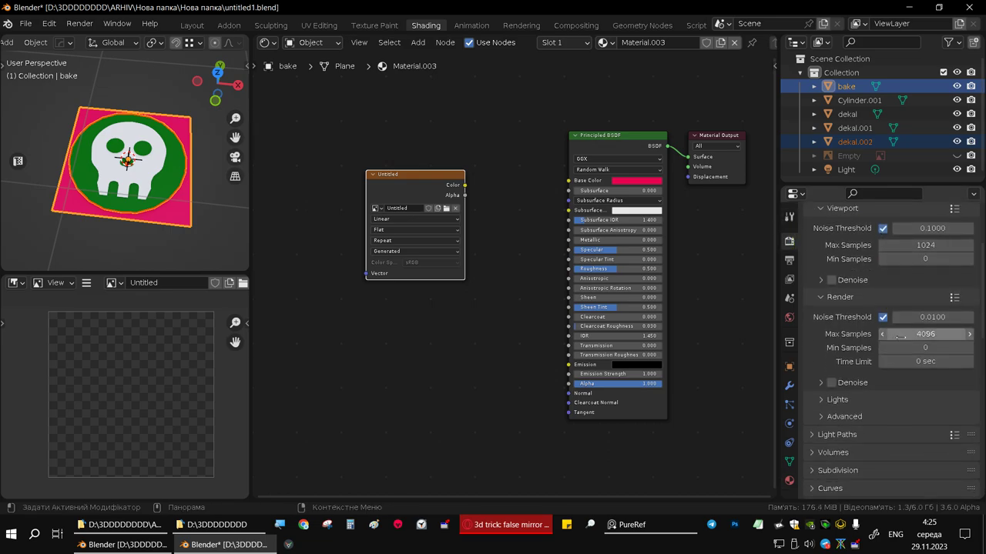
pyautogui.scroll(-3, 900, 335)
pyautogui.scroll(-2, 909, 344)
pyautogui.scroll(1, 910, 355)
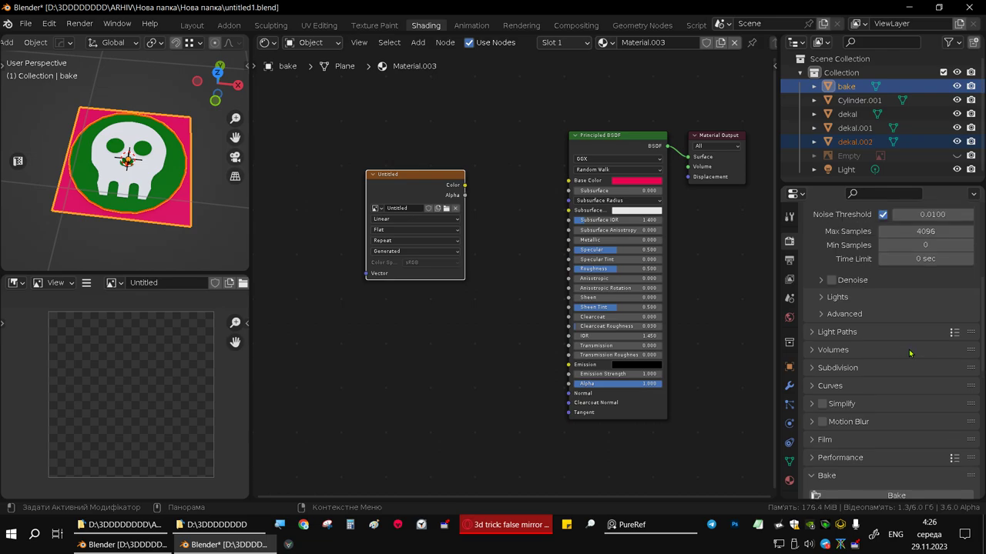
pyautogui.scroll(-1, 911, 375)
pyautogui.scroll(-3, 916, 392)
pyautogui.scroll(-2, 918, 399)
pyautogui.scroll(-1, 859, 387)
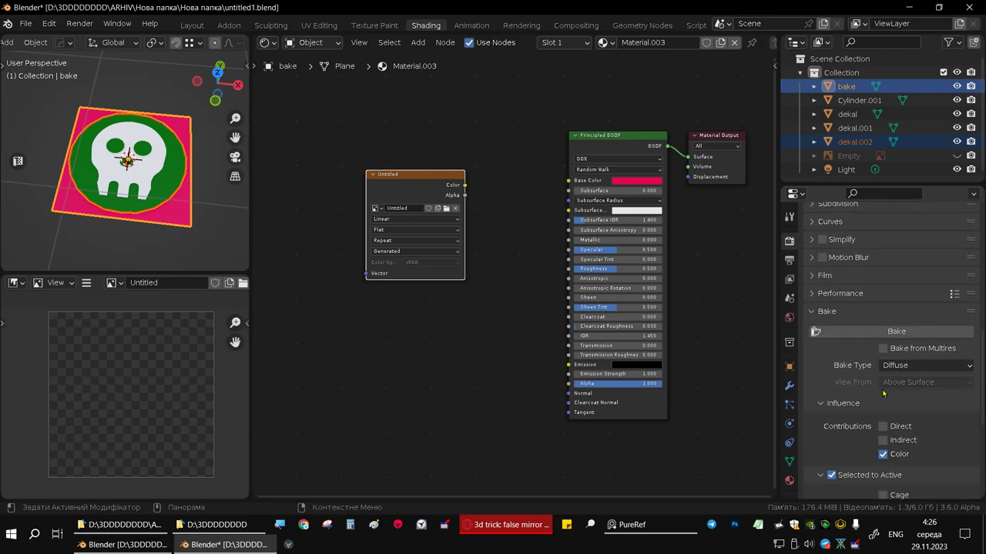
pyautogui.scroll(-1, 889, 396)
pyautogui.scroll(-1, 883, 387)
pyautogui.scroll(-1, 883, 387)
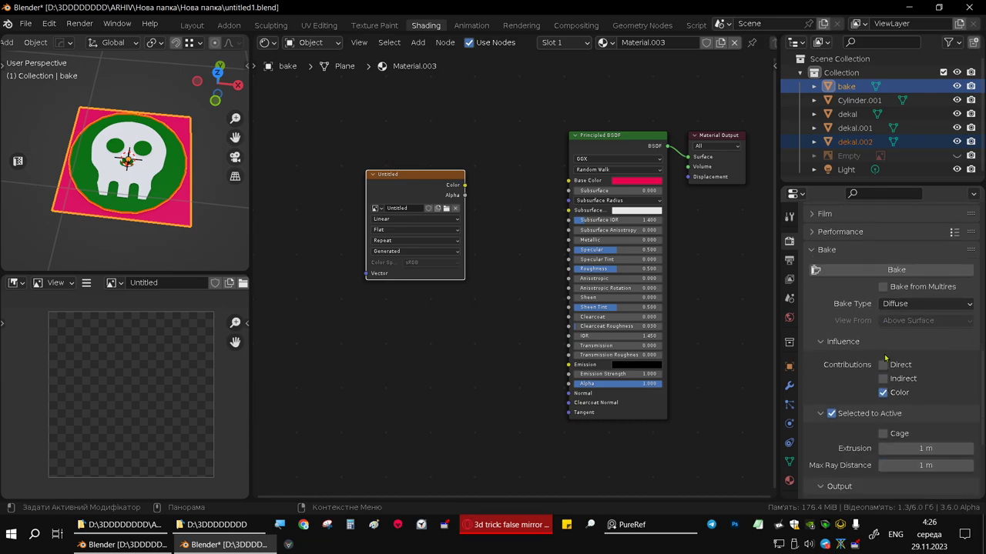
pyautogui.click(871, 271)
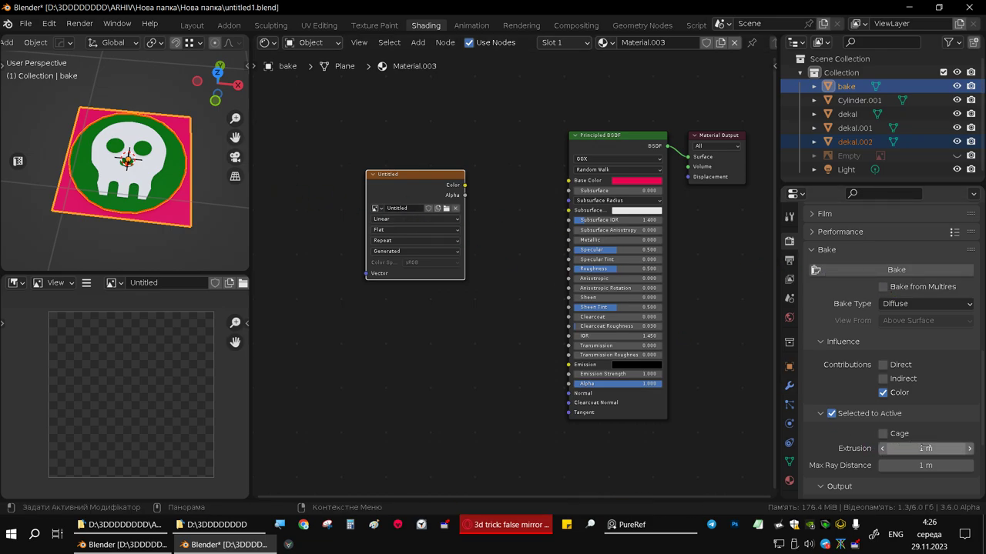
# Move the bake plane vertically along Z, then view it from directly above in Edit Mode
pyautogui.click(182, 219)
pyautogui.moveTo(208, 229); pyautogui.dragTo(206, 191, button='middle')
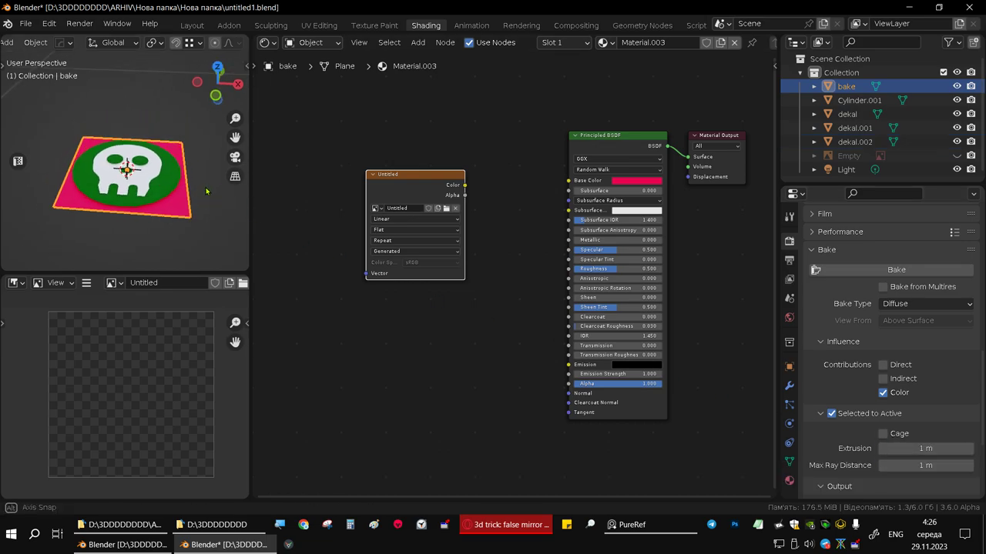
pyautogui.press('g')
pyautogui.press('z')
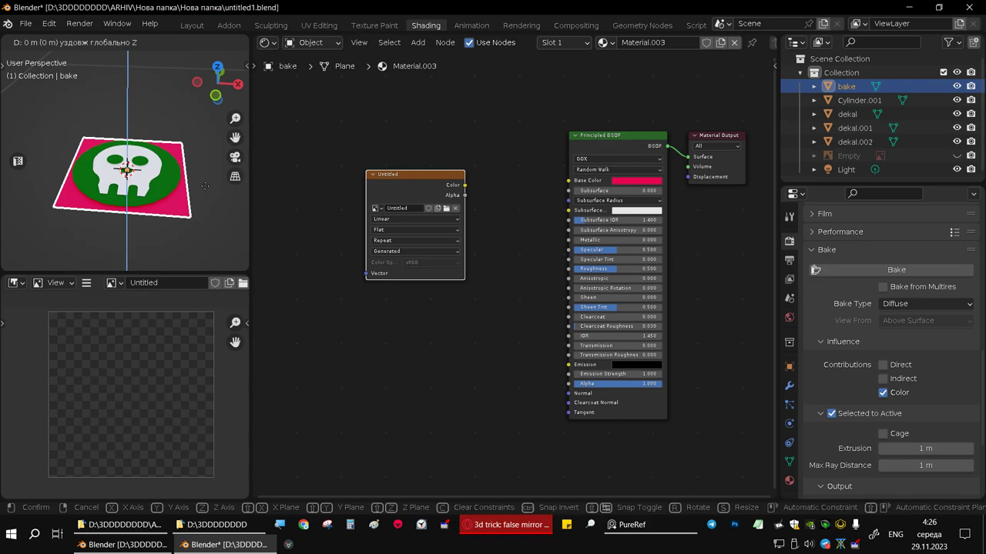
pyautogui.click(211, 199)
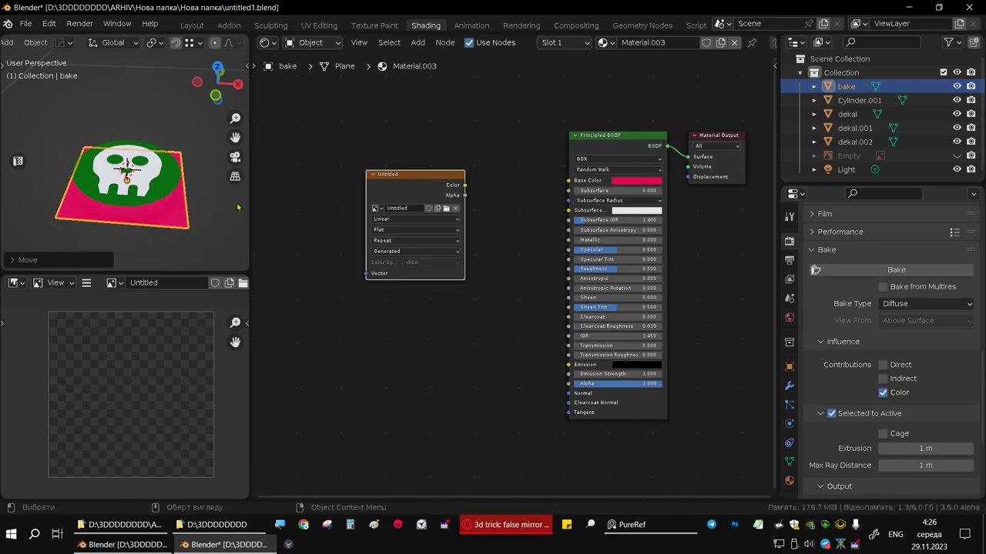
pyautogui.press('Tab')
pyautogui.press('KP_7')
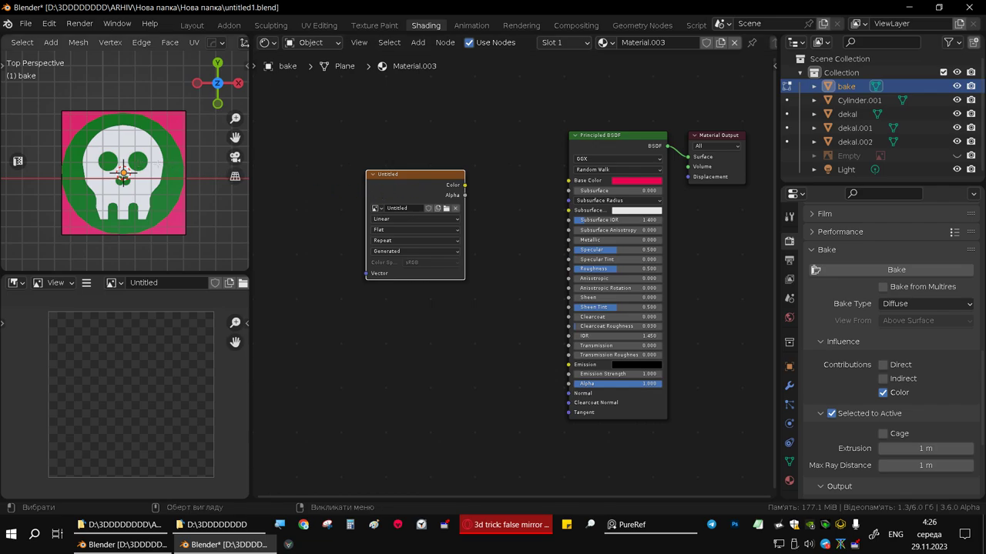
# Select the three skull decal pieces plus the bake plane, making the plane active
pyautogui.click(147, 166)
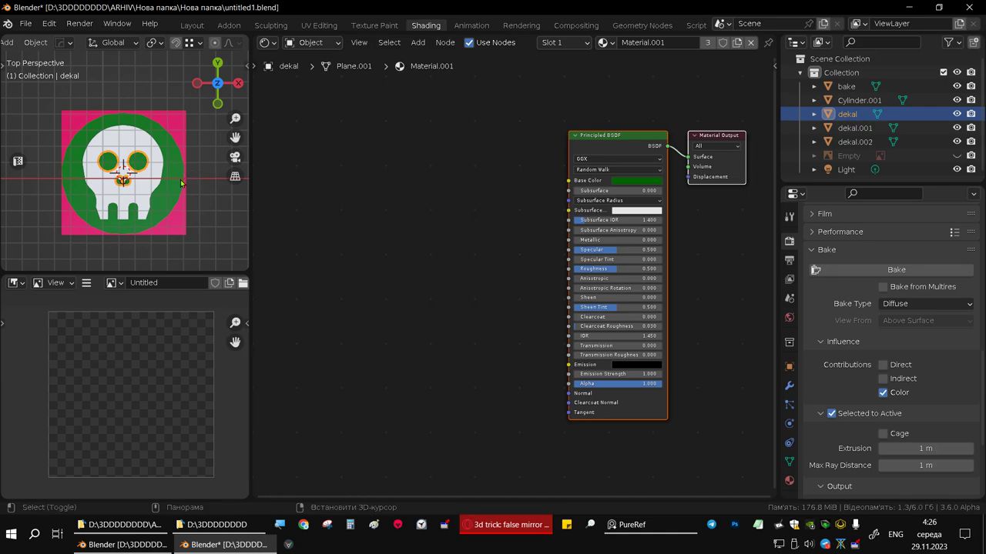
pyautogui.click(148, 181)
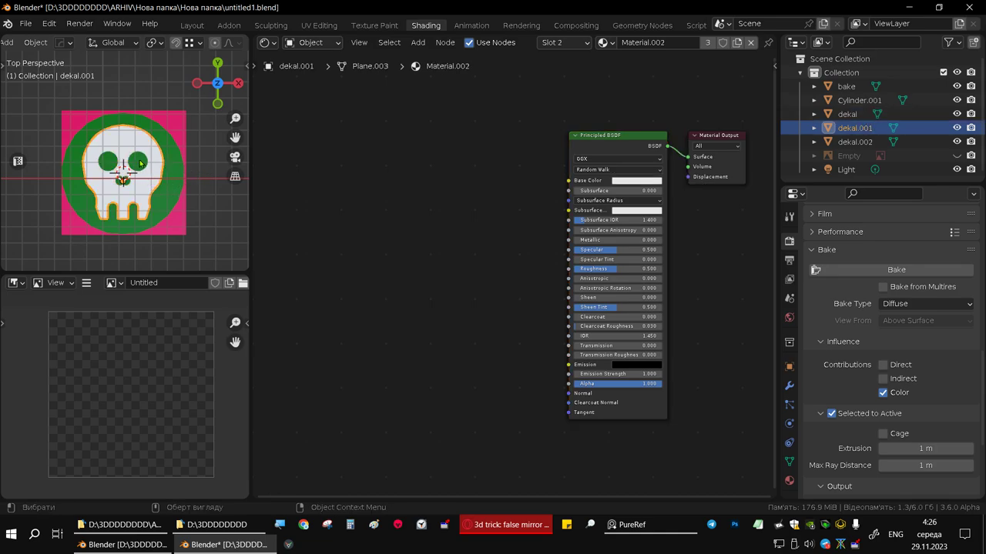
pyautogui.keyDown('shift'); pyautogui.click(141, 162); pyautogui.keyUp('shift')
pyautogui.keyDown('shift'); pyautogui.click(161, 192); pyautogui.keyUp('shift')
pyautogui.keyDown('shift'); pyautogui.click(176, 204); pyautogui.keyUp('shift')
pyautogui.keyDown('shift'); pyautogui.click(184, 231); pyautogui.keyUp('shift')
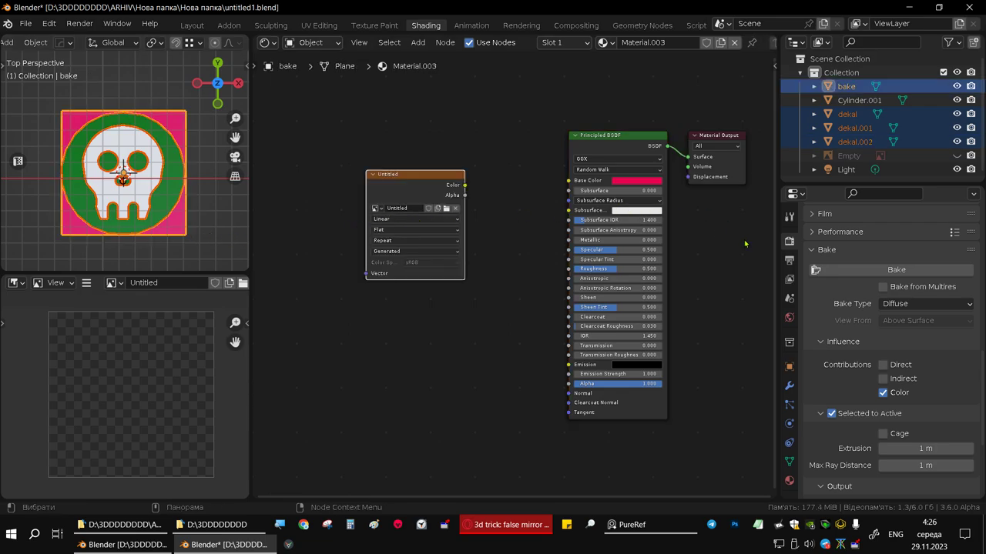
# Bake the green disc and white skull into the Untitled image, inspect it, then select only the outer ring
pyautogui.click(866, 271)
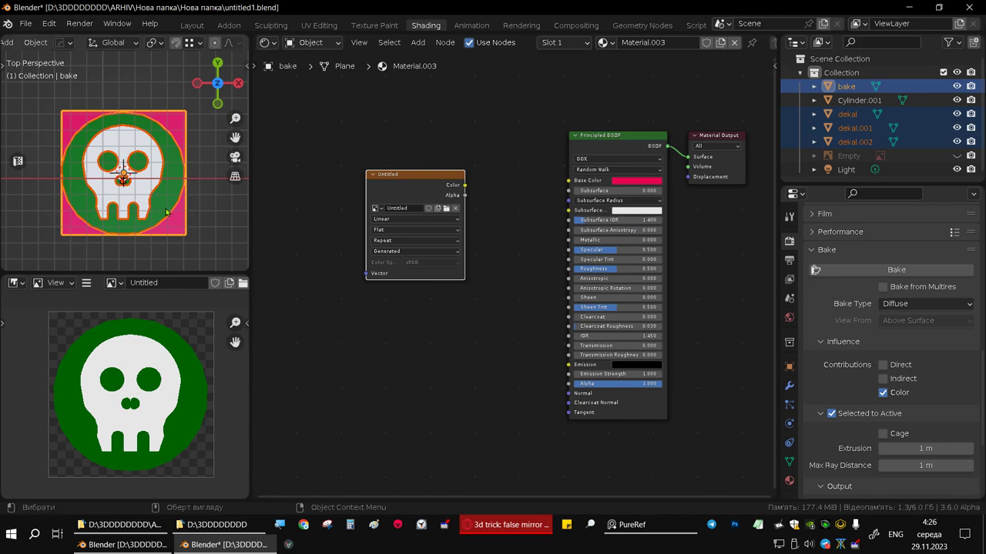
pyautogui.moveTo(169, 212)
pyautogui.mouseDown(button='middle')
pyautogui.moveTo(162, 265)
pyautogui.moveTo(160, 244)
pyautogui.mouseUp(button='middle')
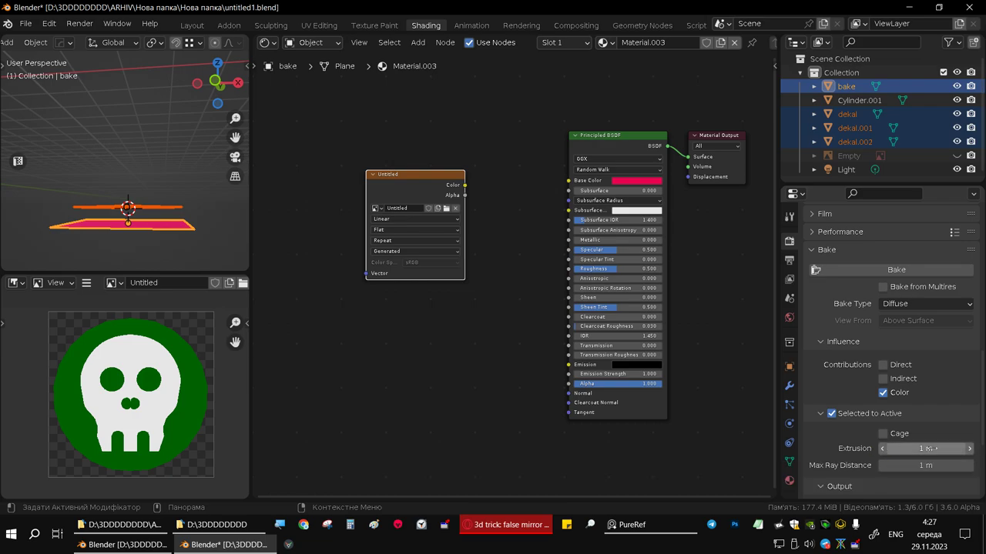
pyautogui.keyDown('ctrl'); pyautogui.scroll(1, 926, 465); pyautogui.keyUp('ctrl')
pyautogui.keyDown('ctrl'); pyautogui.scroll(-1, 927, 465); pyautogui.keyUp('ctrl')
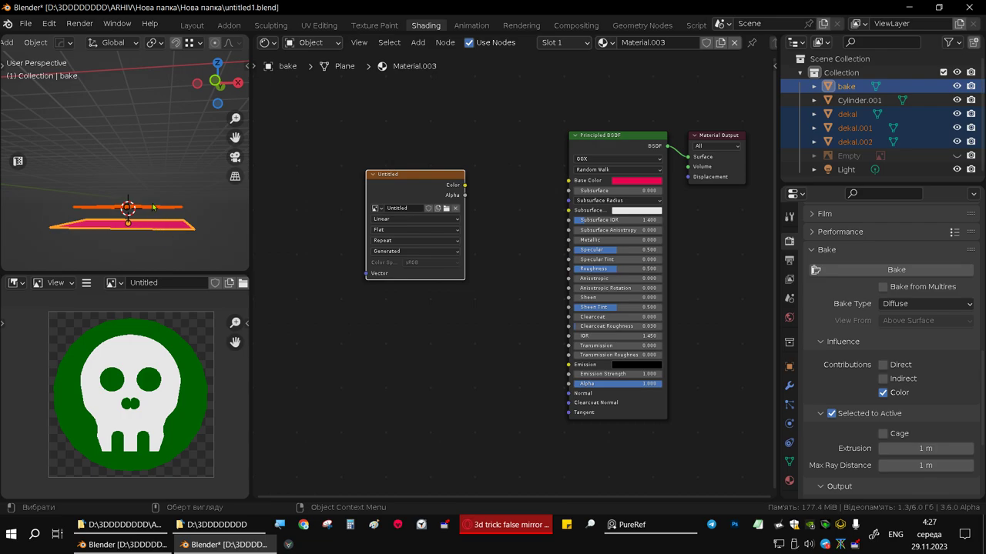
pyautogui.press('KP_7')
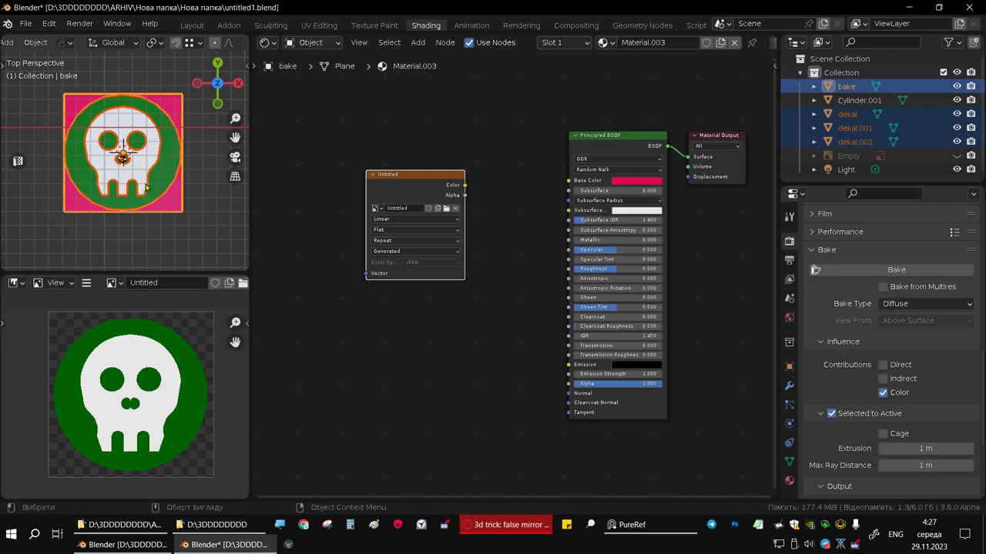
pyautogui.moveTo(146, 187); pyautogui.dragTo(153, 192, button='middle')
pyautogui.click(175, 172)
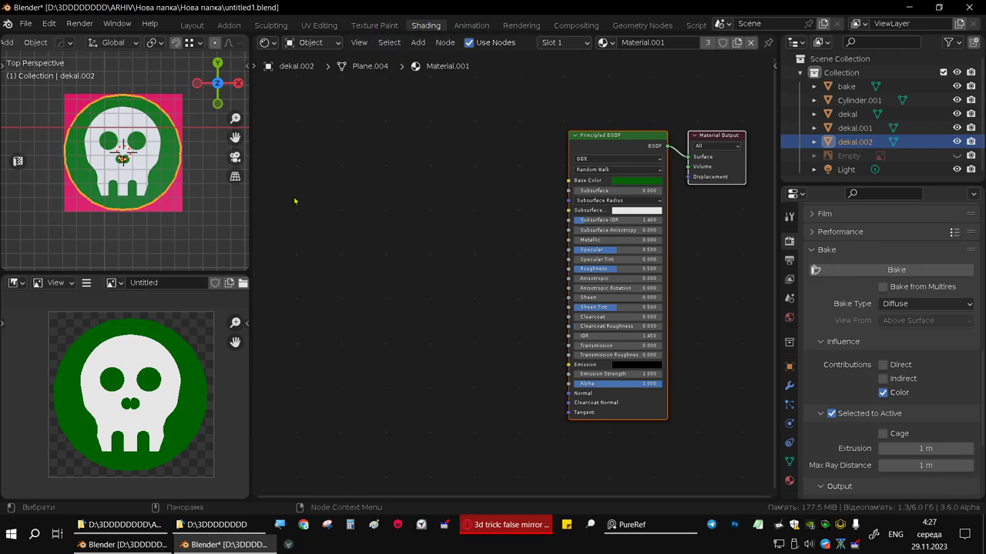
# Save the baked image via Image > Save As, bumping the name from cherep.png to cherep1.png
pyautogui.moveTo(248, 309); pyautogui.dragTo(313, 308)
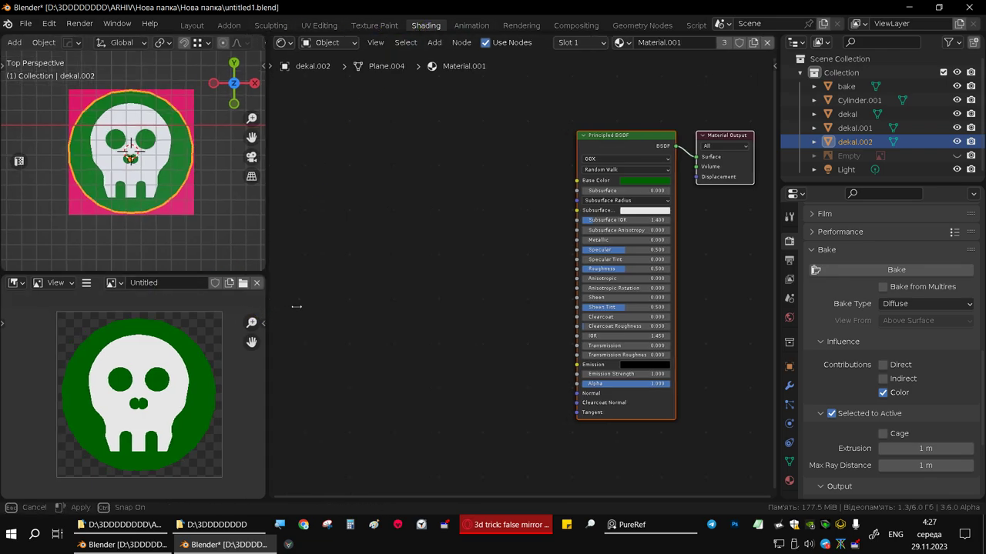
pyautogui.click(73, 283)
pyautogui.click(86, 284)
pyautogui.moveTo(142, 312)
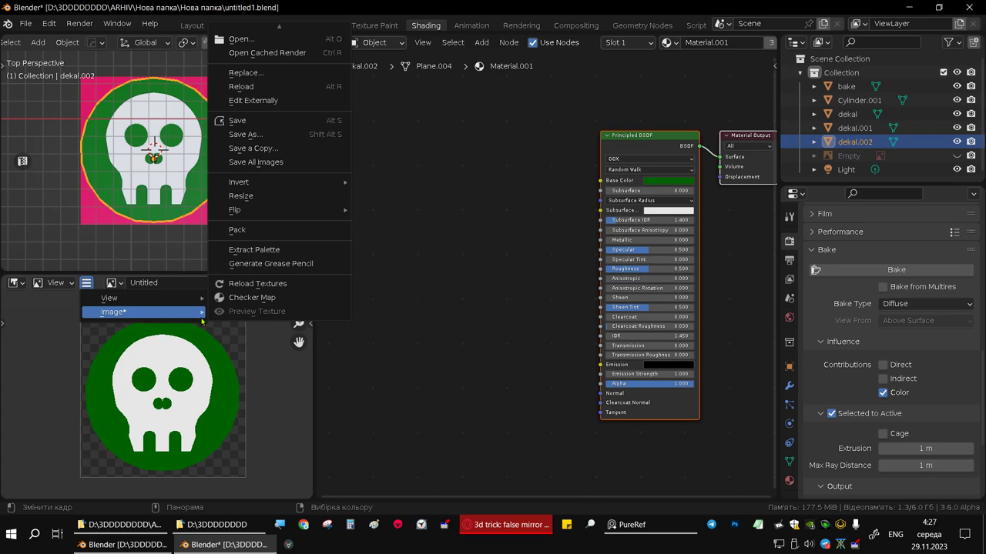
pyautogui.click(269, 137)
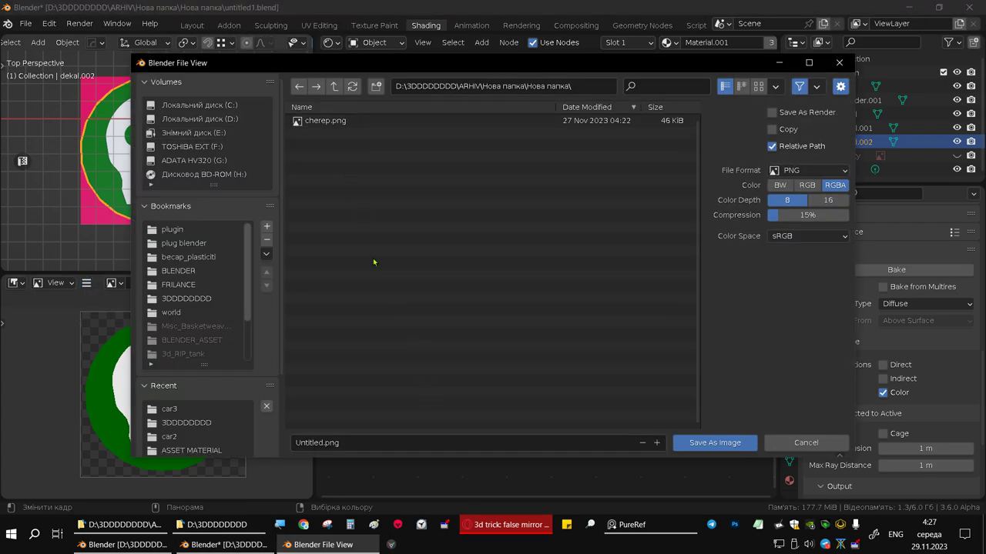
pyautogui.click(319, 121)
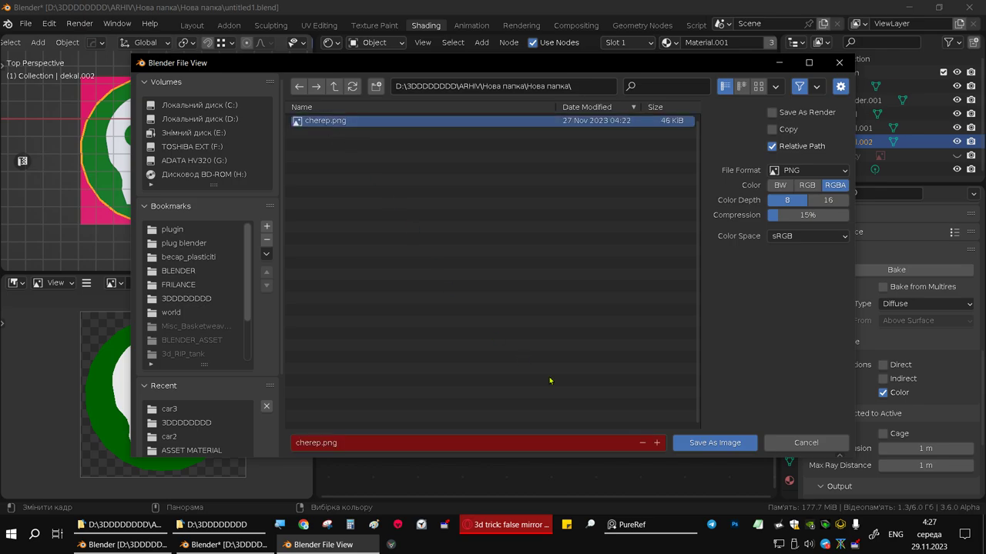
pyautogui.click(658, 443)
pyautogui.click(707, 443)
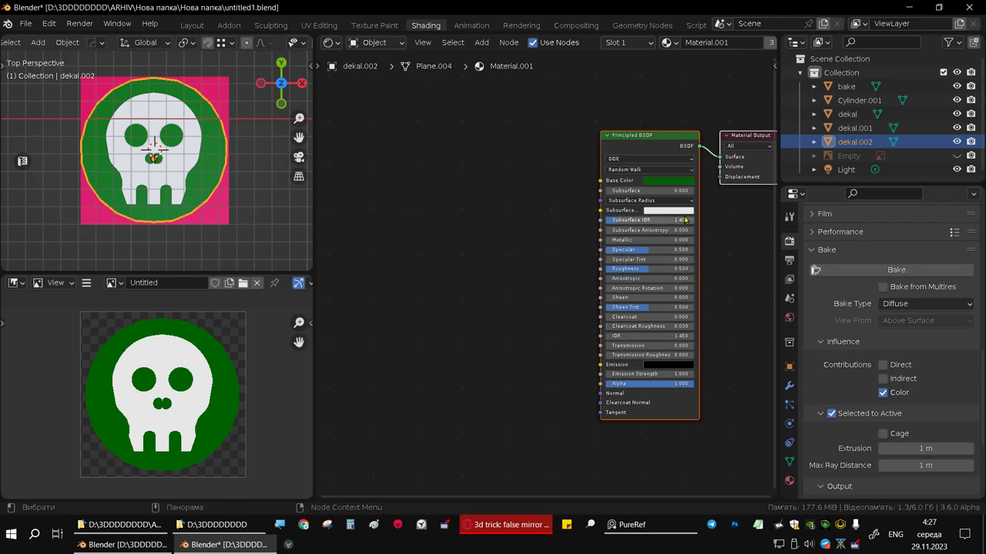
# Set the ring's base colour to black, reselect the decals with the bake plane active, and re-bake
pyautogui.click(661, 182)
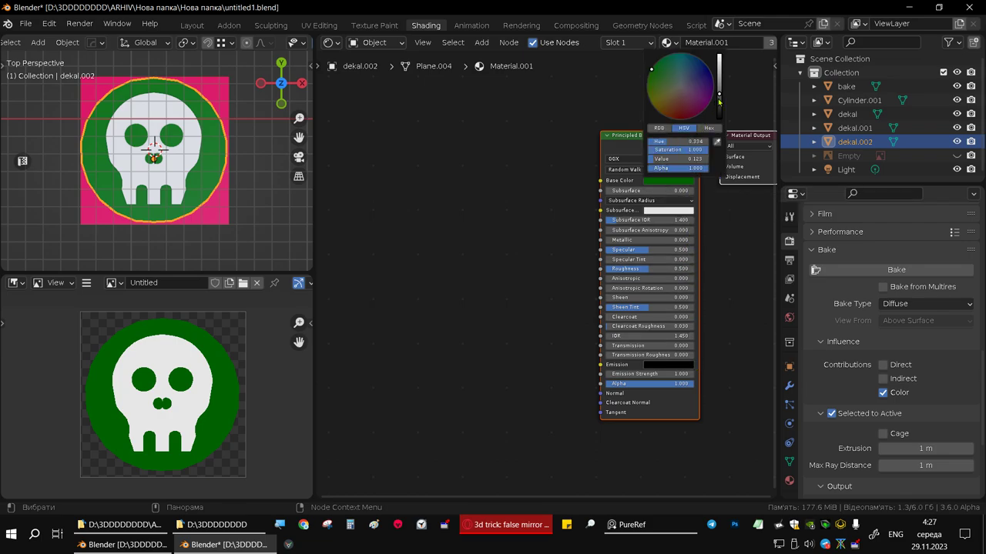
pyautogui.moveTo(719, 94); pyautogui.dragTo(718, 115)
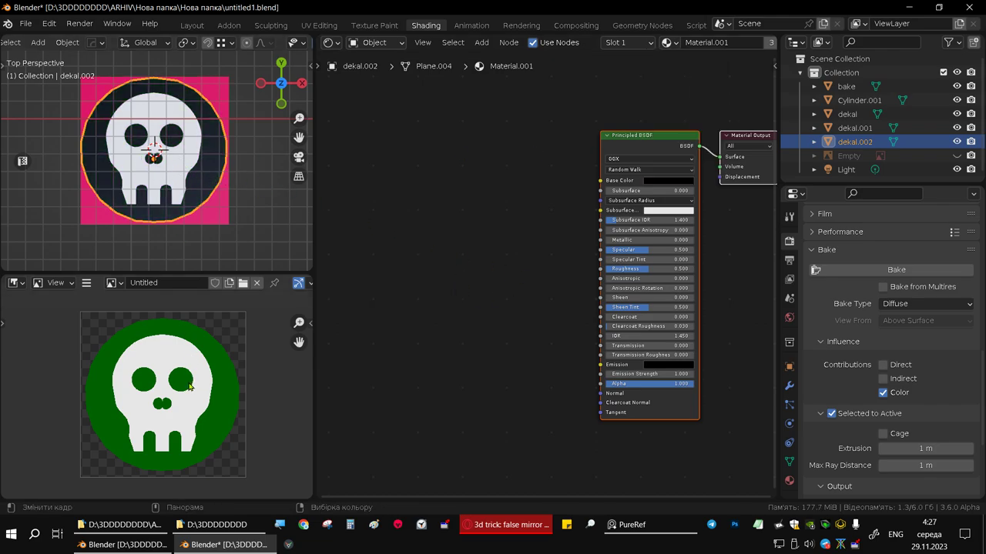
pyautogui.click(178, 139)
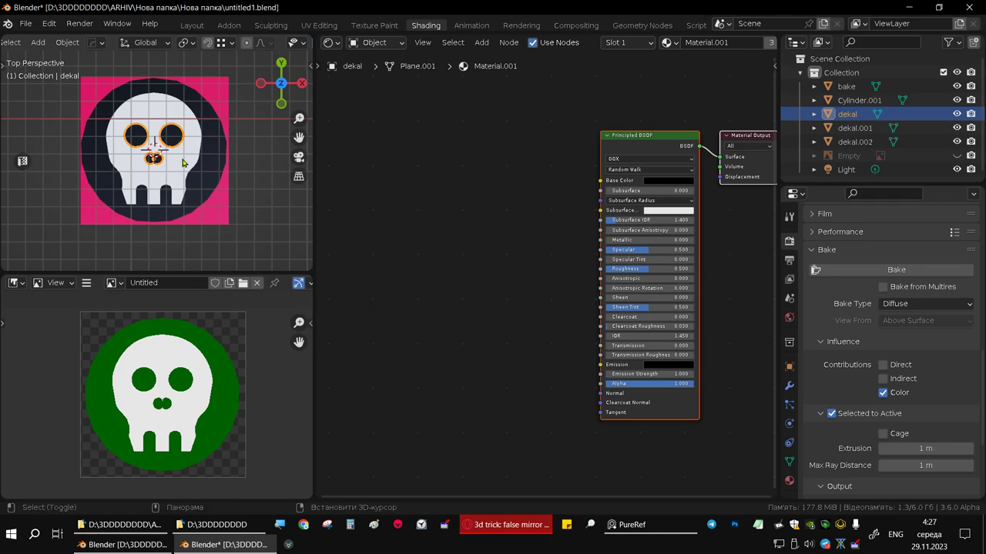
pyautogui.keyDown('shift'); pyautogui.click(183, 164); pyautogui.keyUp('shift')
pyautogui.keyDown('shift'); pyautogui.click(212, 173); pyautogui.keyUp('shift')
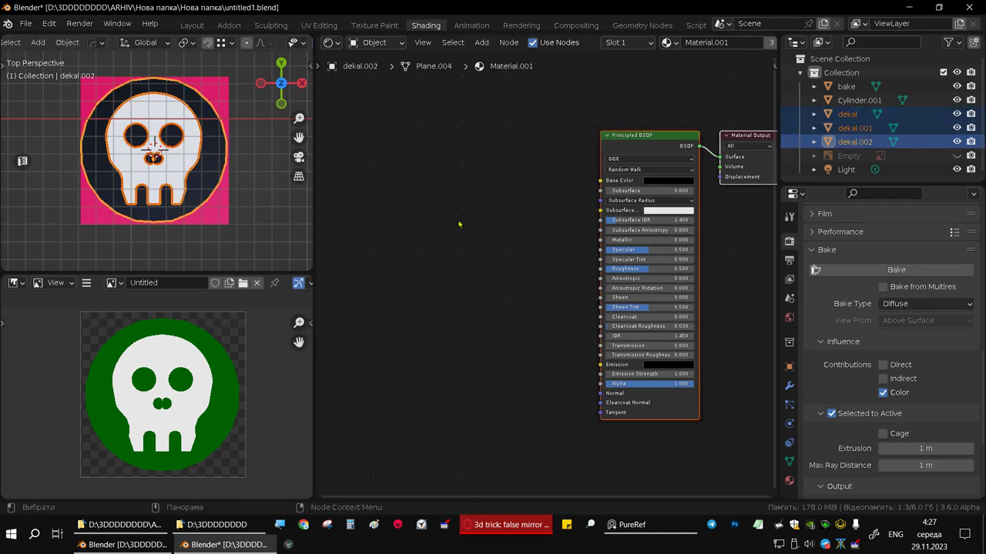
pyautogui.keyDown('shift'); pyautogui.click(209, 221); pyautogui.keyUp('shift')
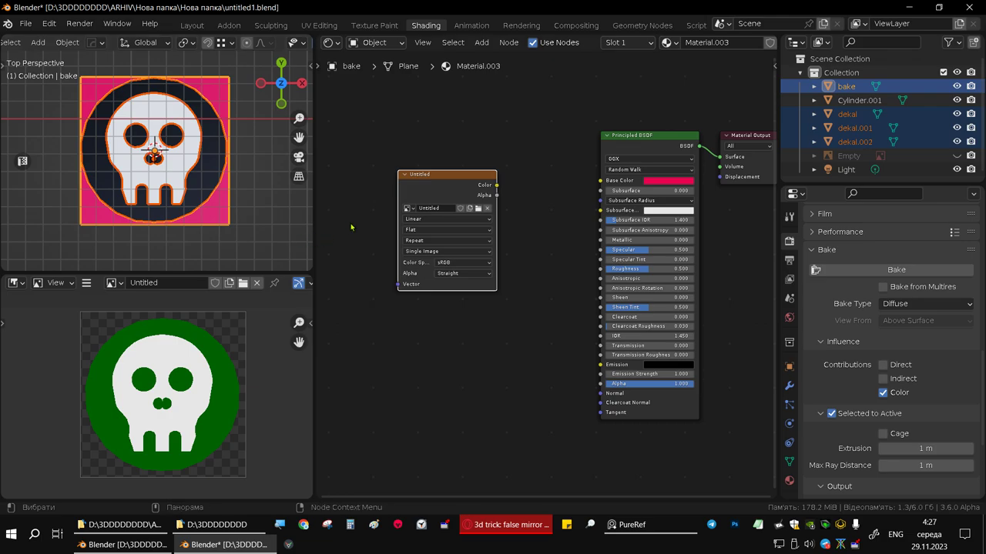
pyautogui.click(880, 271)
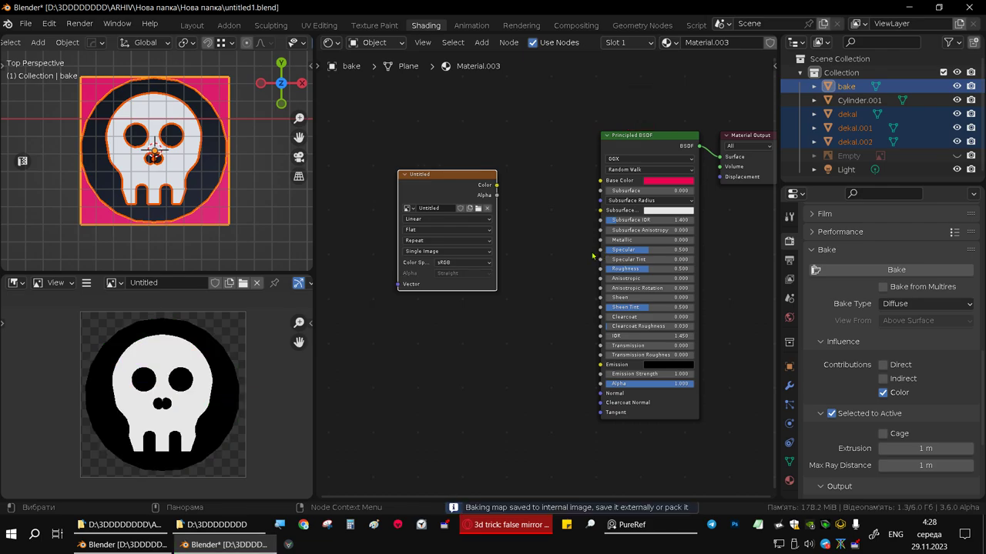
# Save the black-disc skull bake as cherep2.png and return to the Layout workspace
pyautogui.click(86, 284)
pyautogui.moveTo(146, 311)
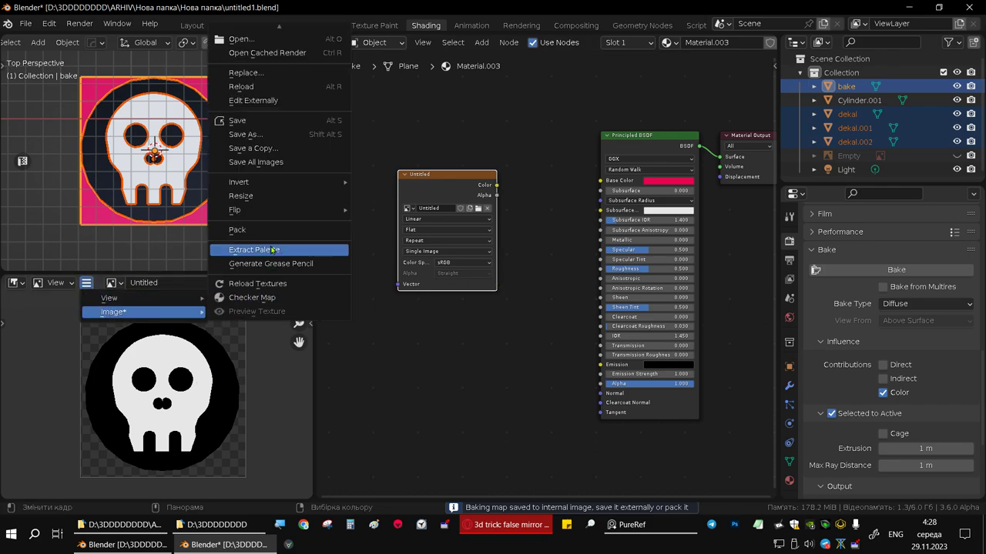
pyautogui.click(254, 134)
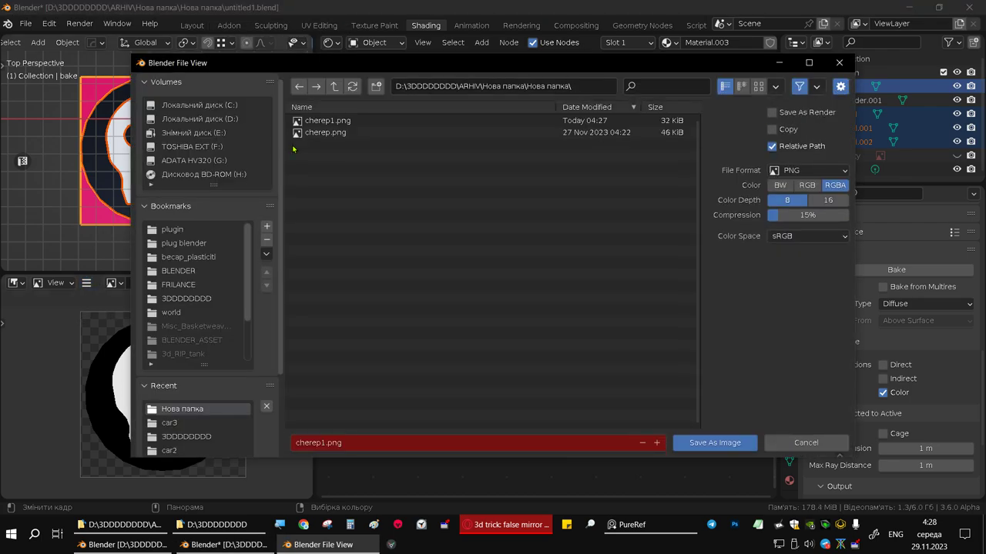
pyautogui.click(656, 445)
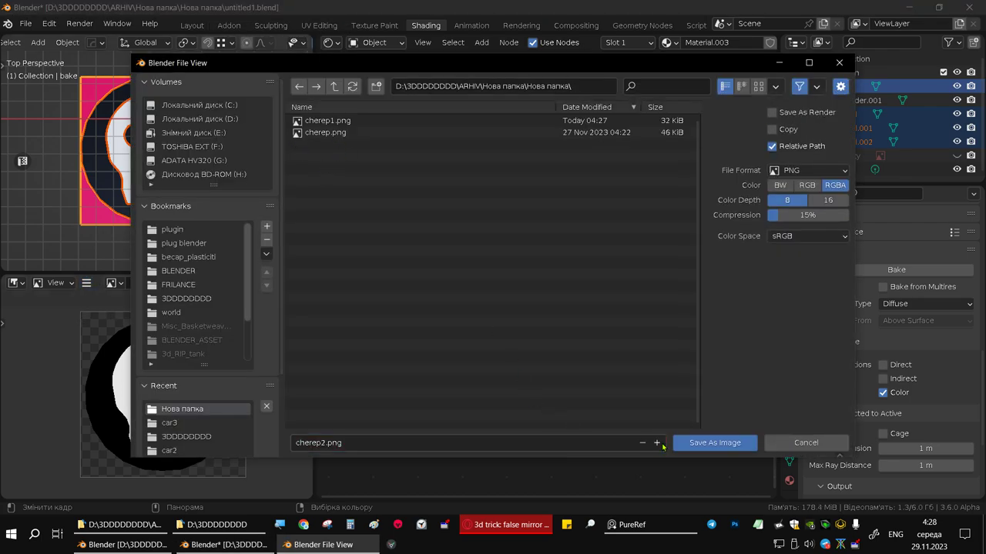
pyautogui.click(714, 443)
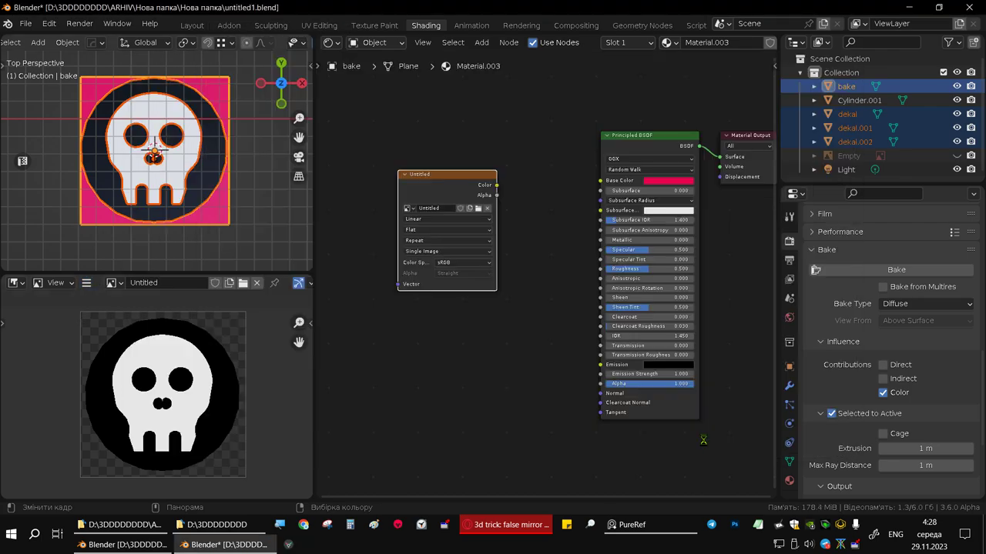
pyautogui.click(191, 24)
pyautogui.scroll(-5, 339, 167)
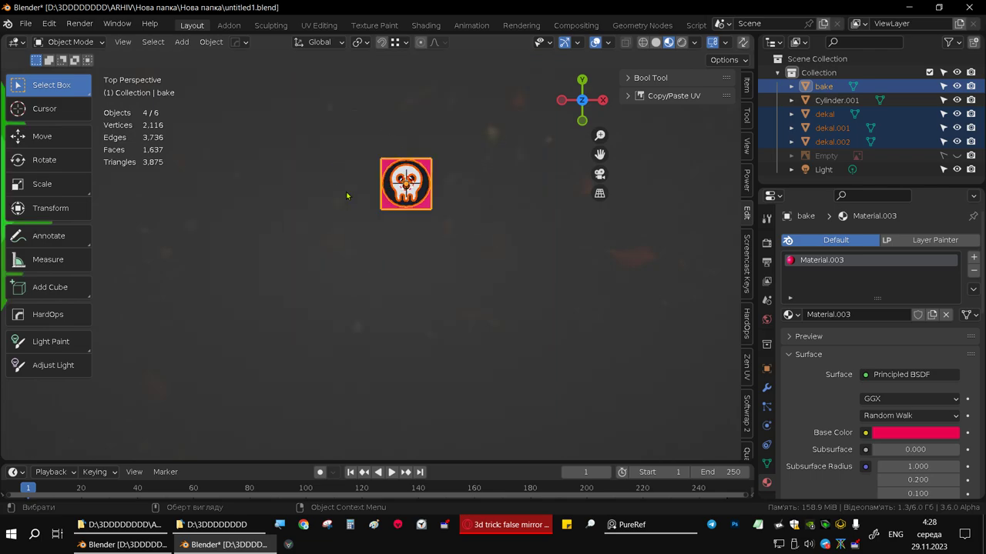
pyautogui.scroll(-3, 346, 197)
pyautogui.keyDown('shift'); pyautogui.moveTo(347, 196); pyautogui.dragTo(458, 223, button='middle'); pyautogui.keyUp('shift')
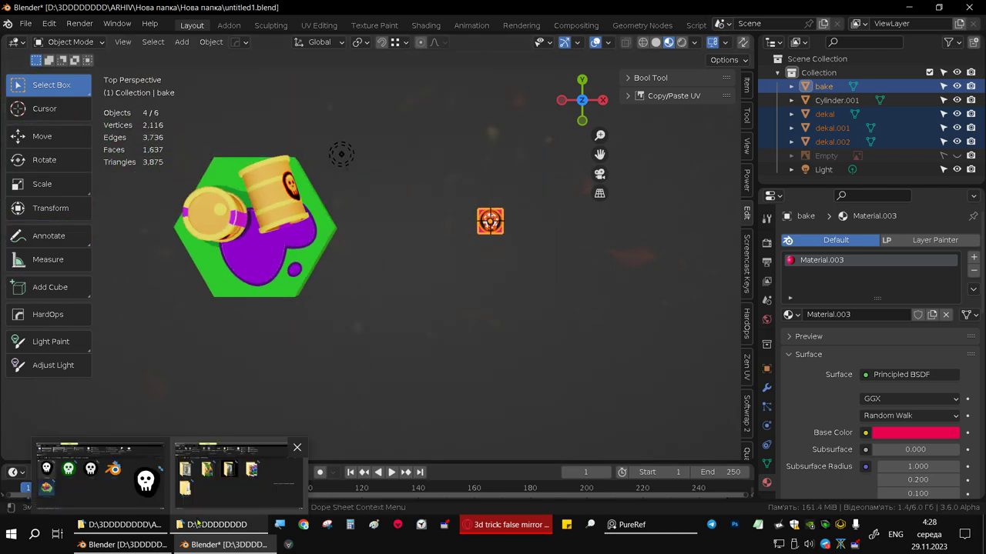
pyautogui.click(107, 487)
pyautogui.click(248, 208)
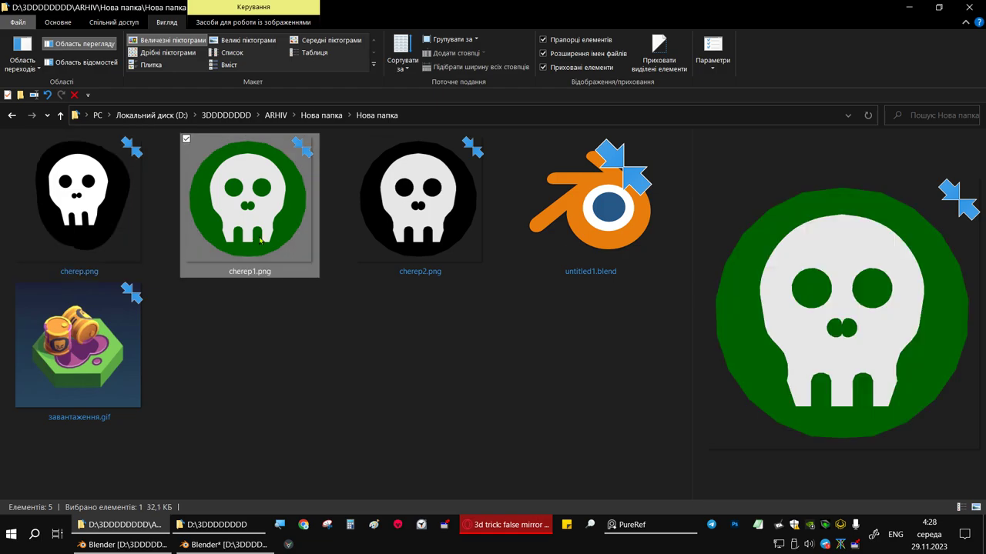
pyautogui.click(418, 211)
pyautogui.click(248, 208)
pyautogui.click(89, 216)
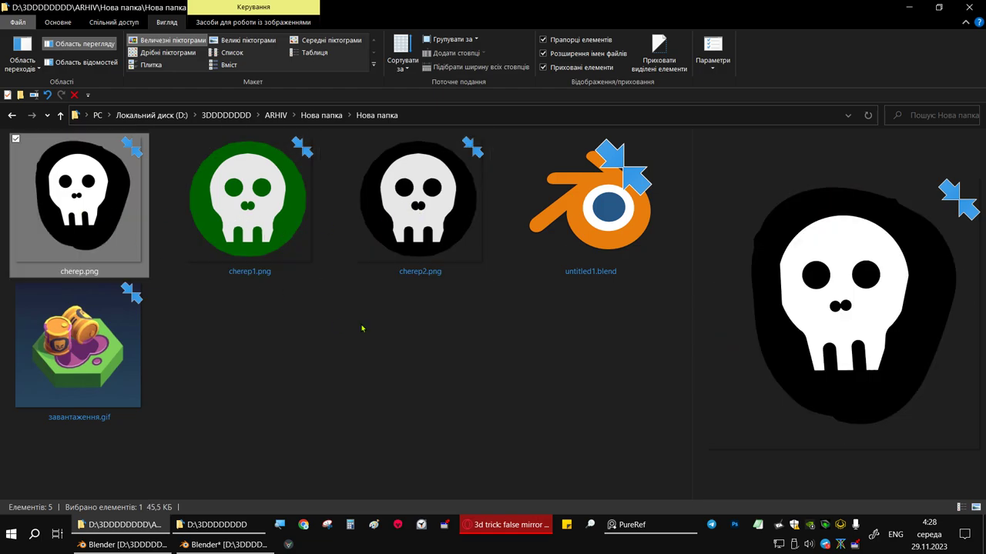
pyautogui.click(277, 360)
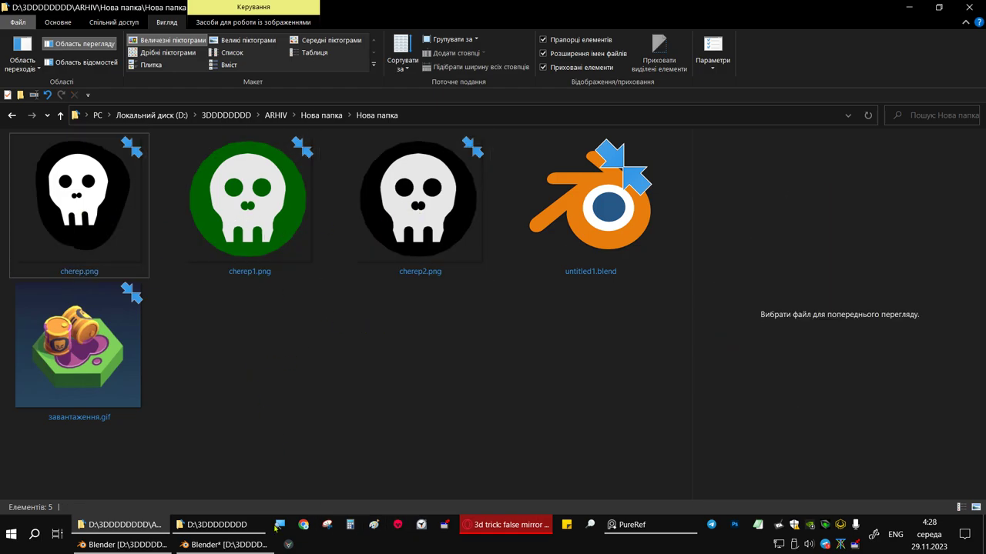
pyautogui.click(224, 544)
# Box-select and delete the bake plane and three decal pieces, then orbit back to the barrel
pyautogui.scroll(4, 509, 185)
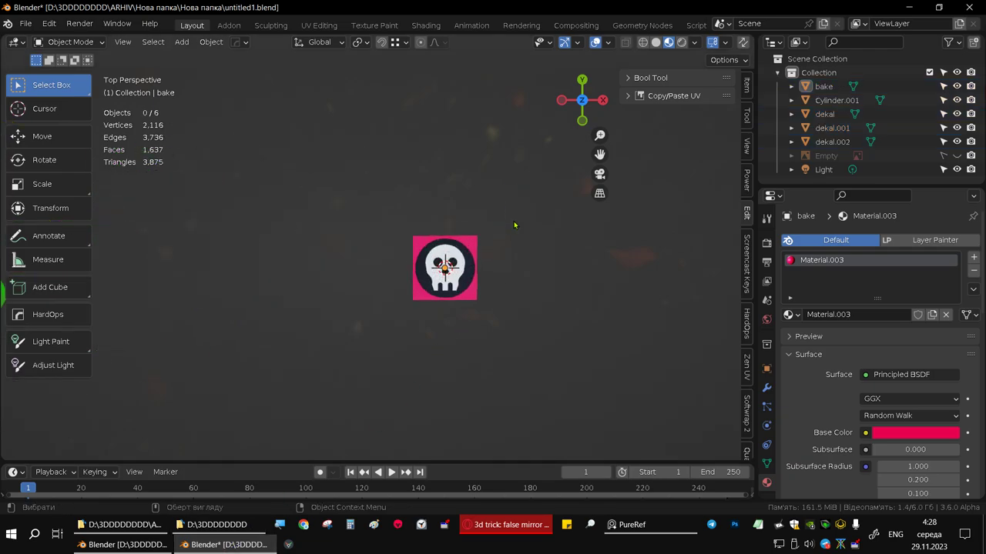
pyautogui.scroll(3, 512, 219)
pyautogui.moveTo(292, 182); pyautogui.dragTo(551, 440)
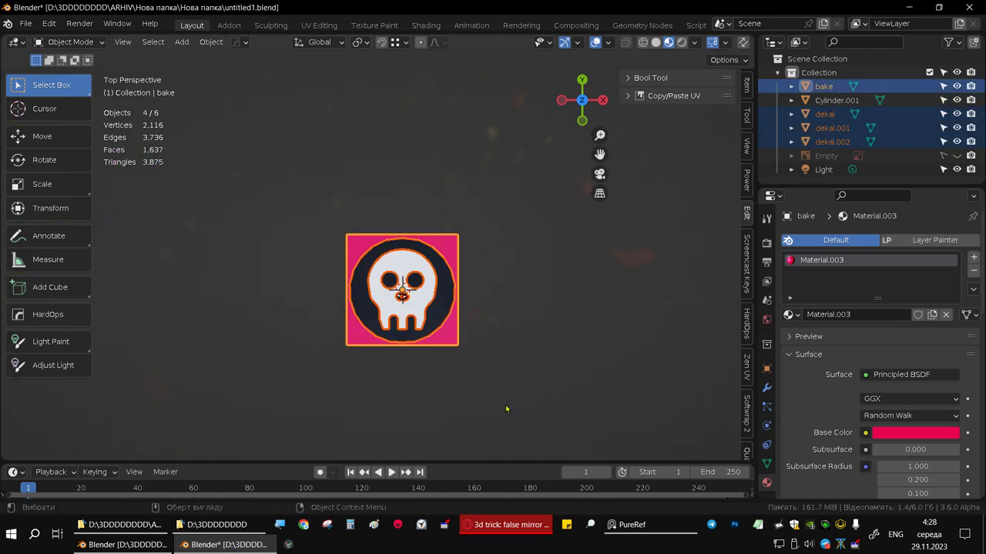
pyautogui.press('Delete')
pyautogui.scroll(-5, 346, 371)
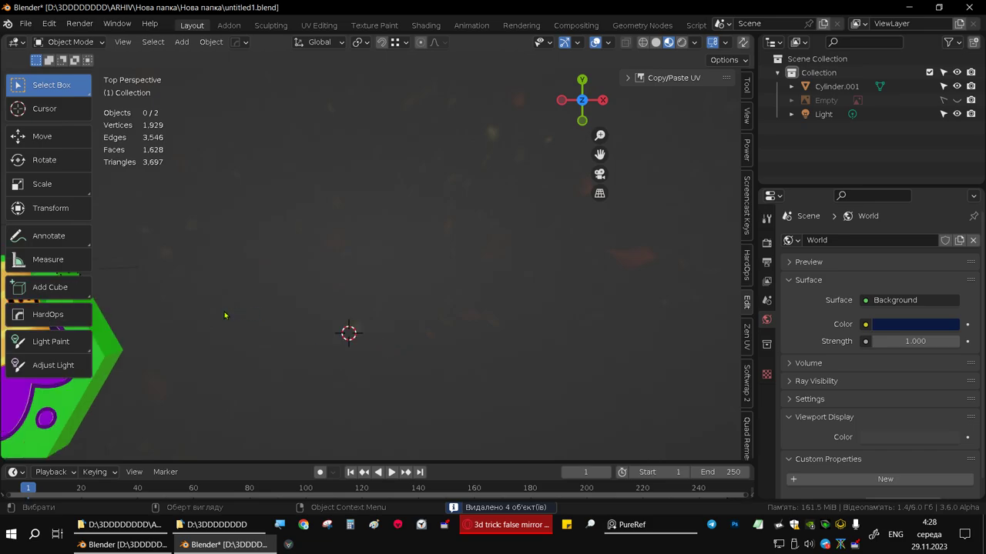
pyautogui.moveTo(347, 371)
pyautogui.mouseDown(button='middle')
pyautogui.moveTo(326, 221)
pyautogui.moveTo(368, 170)
pyautogui.mouseUp(button='middle')
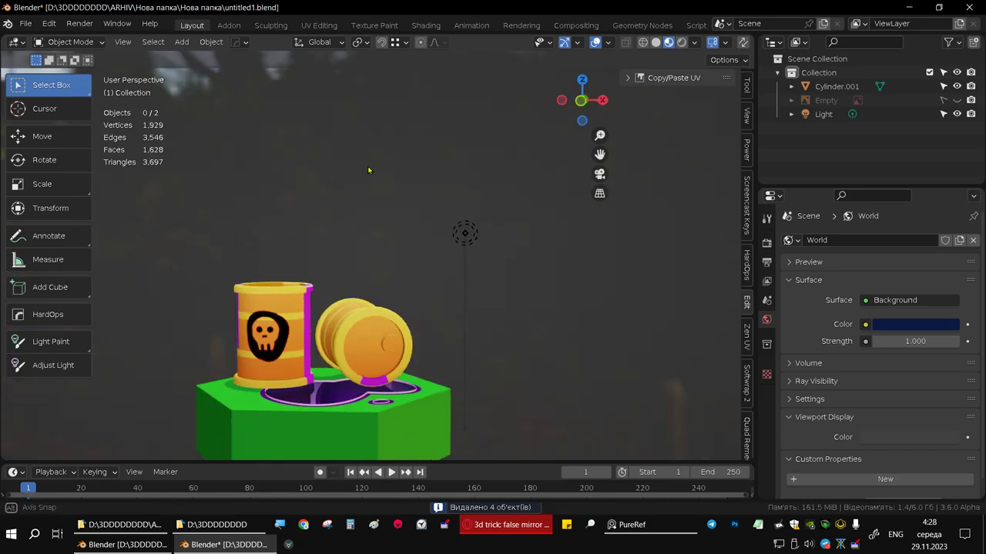
pyautogui.scroll(2, 320, 288)
pyautogui.scroll(2, 319, 288)
# Select the barrel's skull faces in Edit Mode and check their UVs over the cherep image
pyautogui.click(319, 288)
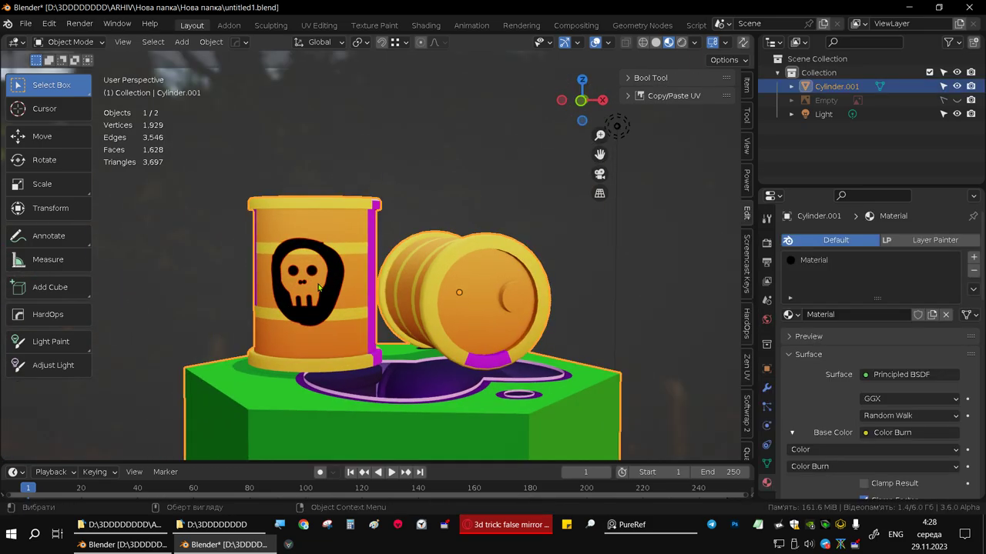
pyautogui.press('Tab')
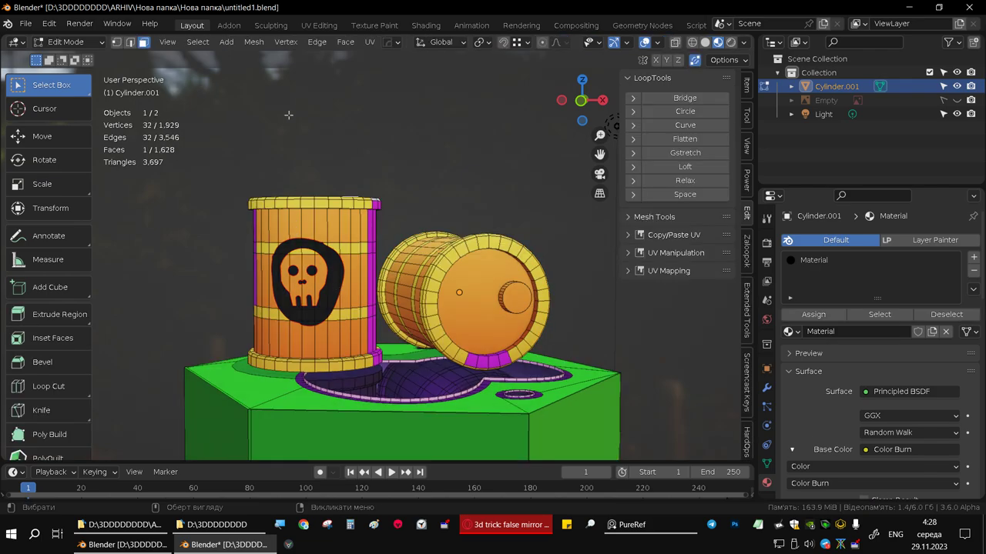
pyautogui.moveTo(280, 244); pyautogui.dragTo(348, 311)
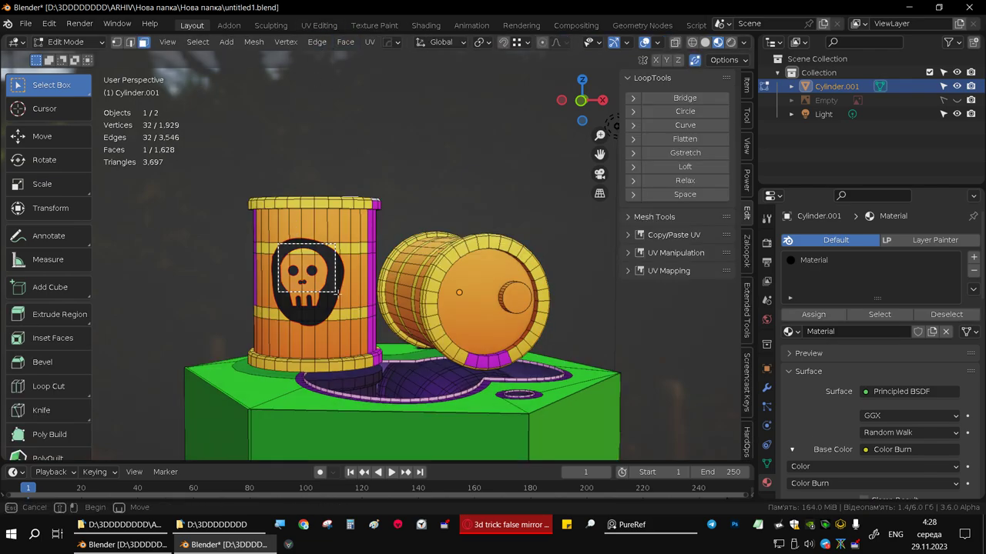
pyautogui.click(318, 25)
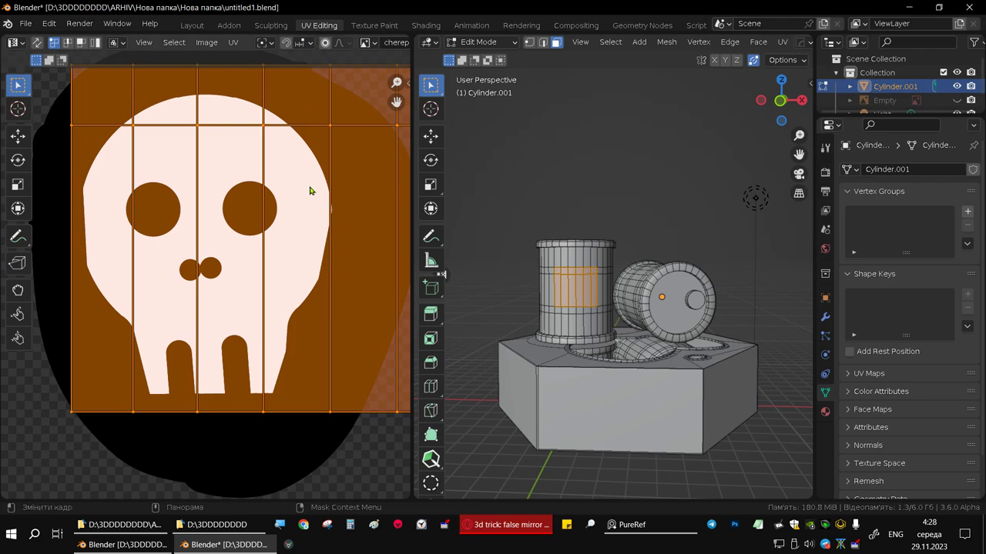
pyautogui.scroll(-2, 266, 227)
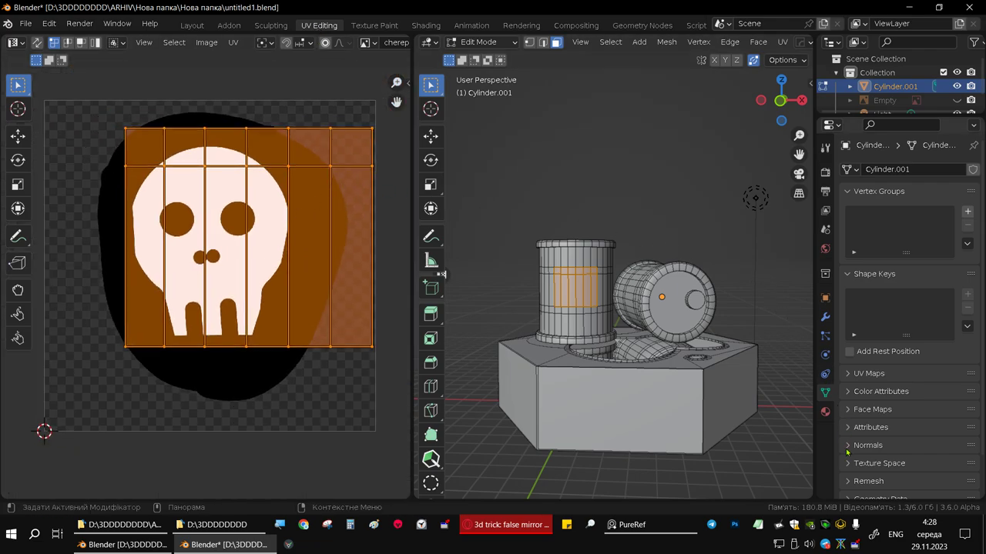
pyautogui.click(825, 413)
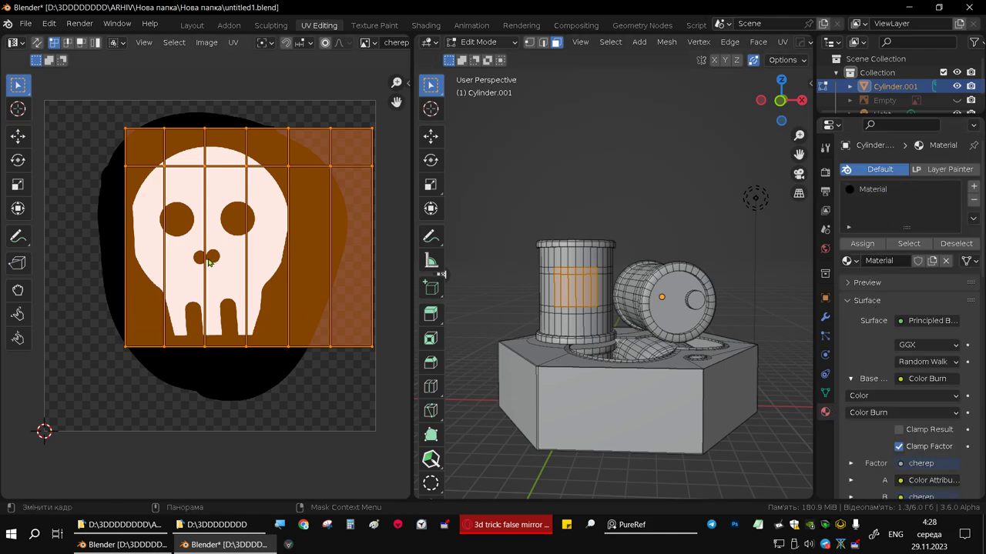
pyautogui.click(234, 258)
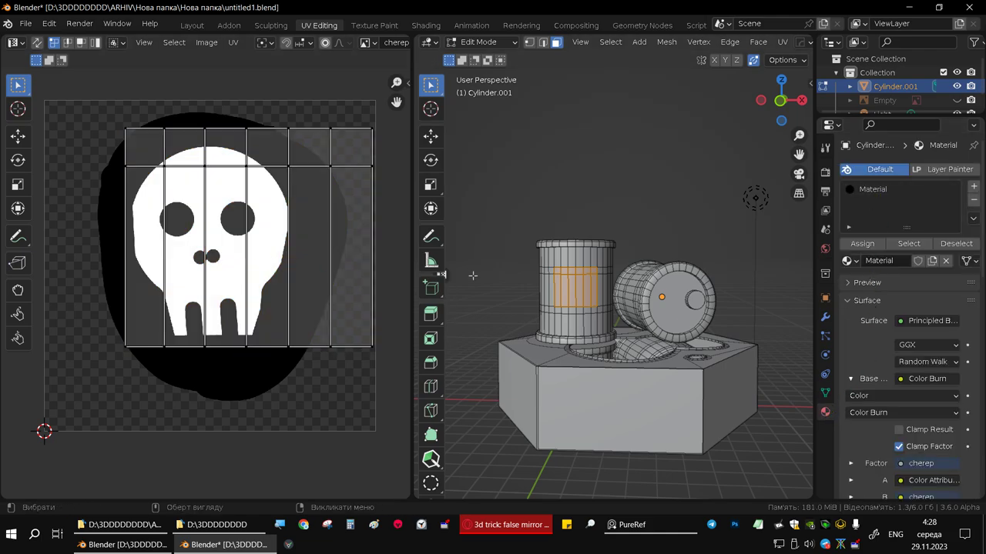
# Back in the Layout workspace's Edit Mode, pick individual faces beside and on the skull decal
pyautogui.click(192, 24)
pyautogui.press('Tab')
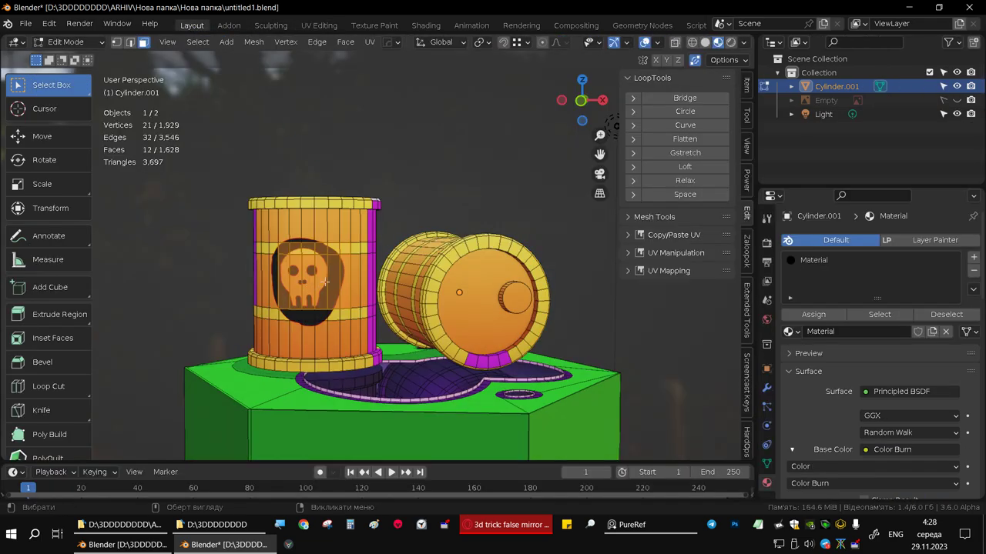
pyautogui.click(322, 279)
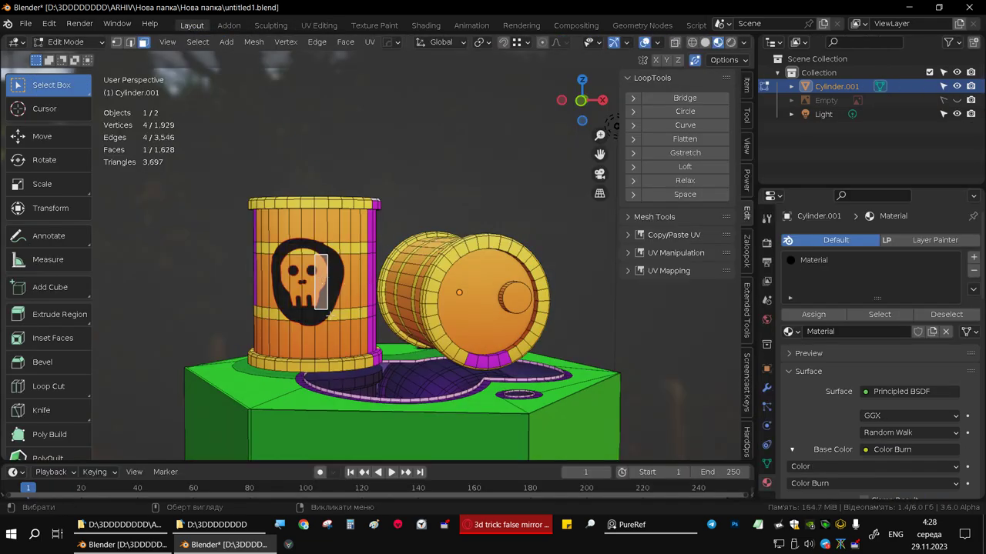
pyautogui.click(337, 351)
pyautogui.click(302, 283)
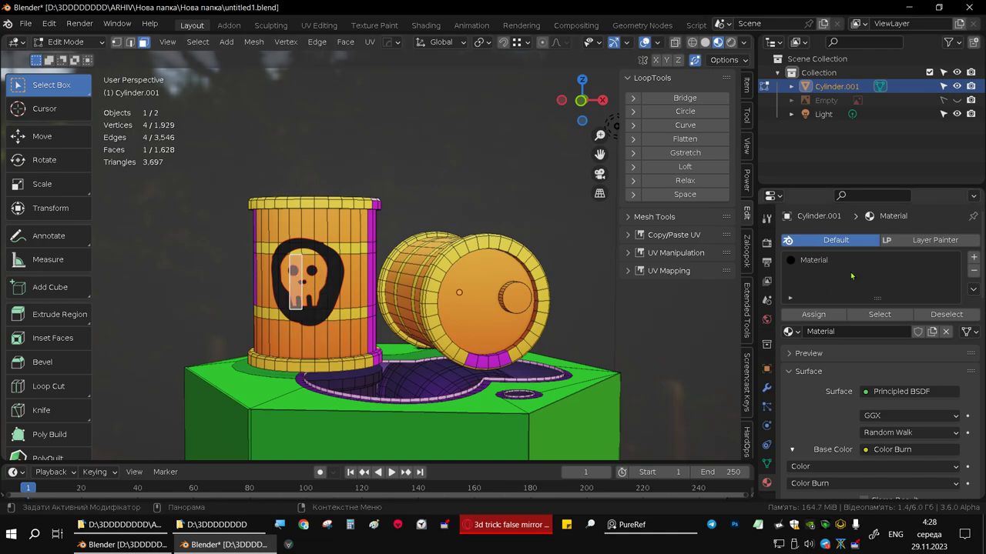
# Replace the barrel's cherep texture image with cherep2.png, browsing the folder as thumbnails
pyautogui.click(425, 24)
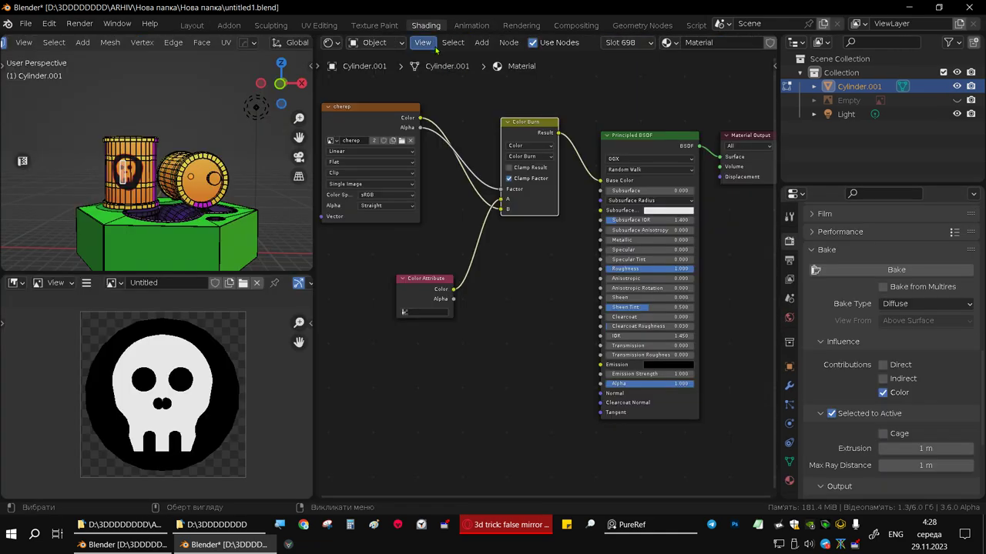
pyautogui.press('Home')
pyautogui.scroll(3, 409, 159)
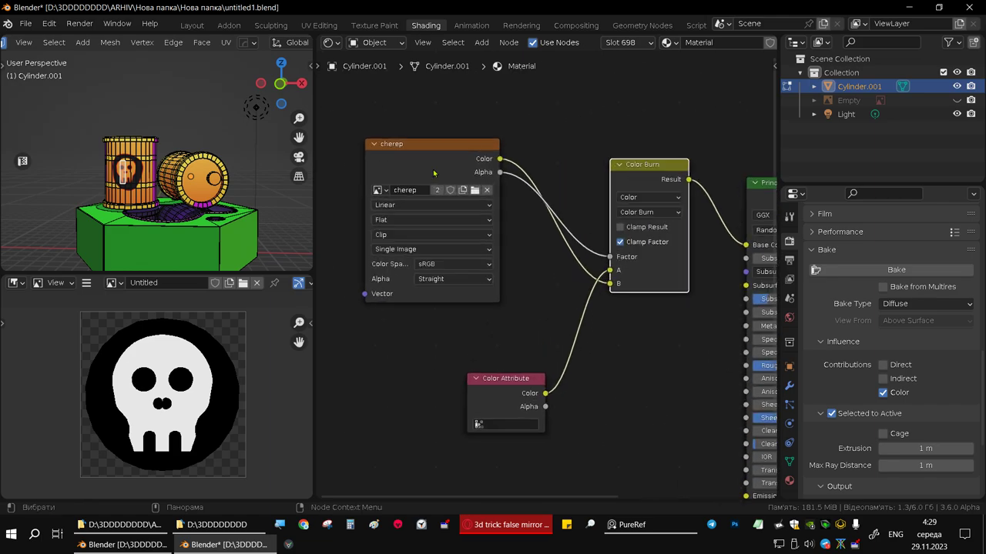
pyautogui.scroll(1, 438, 162)
pyautogui.scroll(3, 432, 200)
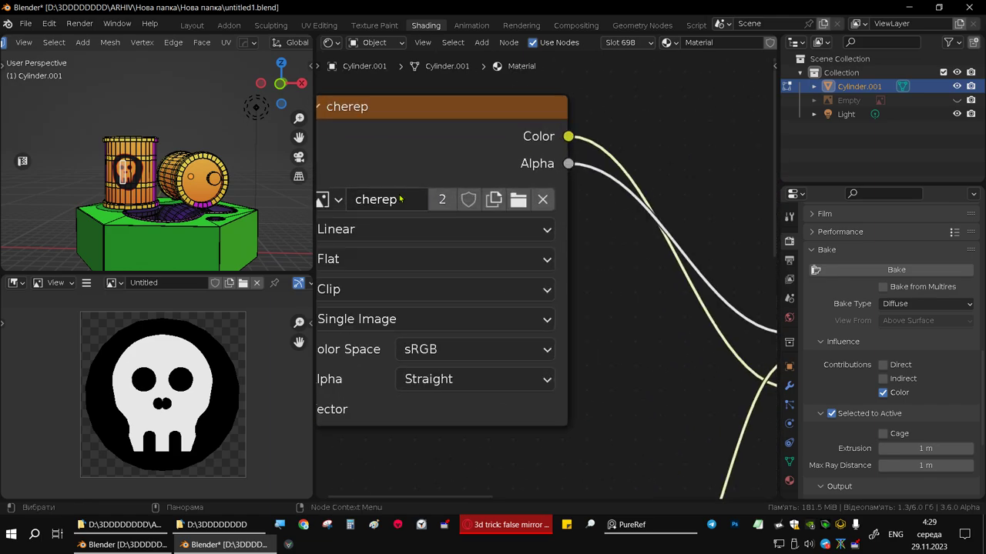
pyautogui.moveTo(516, 202); pyautogui.dragTo(567, 225, button='middle')
pyautogui.click(568, 224)
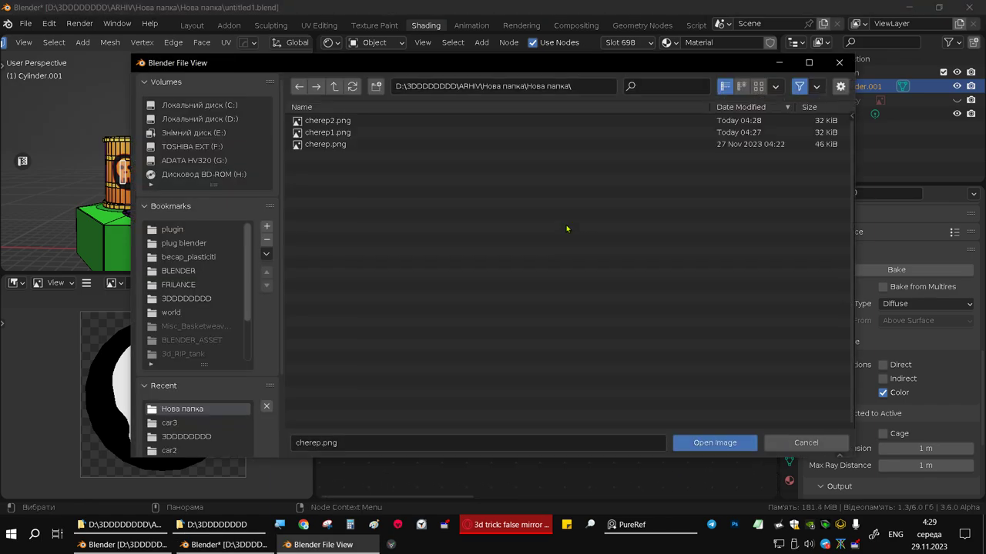
pyautogui.click(744, 87)
pyautogui.click(758, 86)
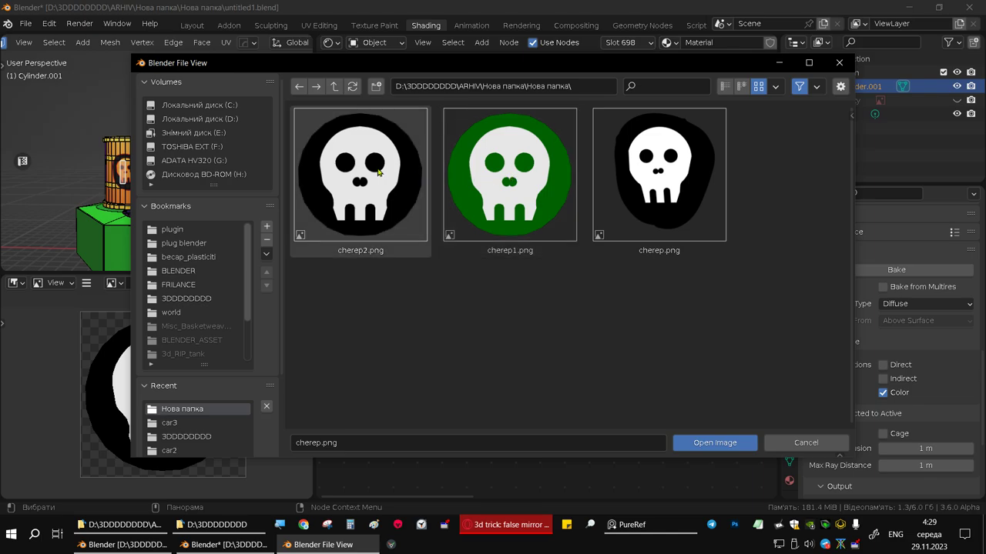
pyautogui.doubleClick(381, 173)
pyautogui.scroll(5, 277, 162)
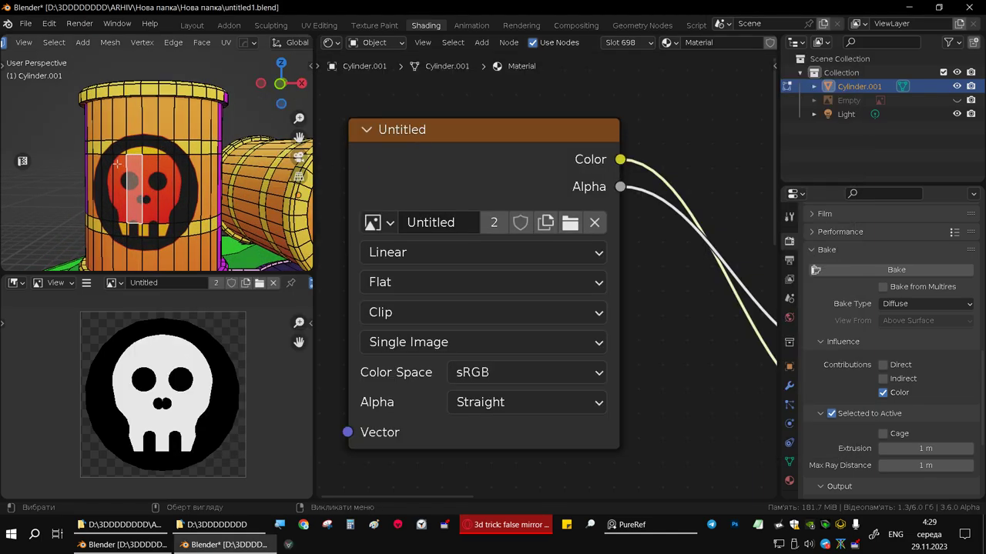
# Switch the skull mix node's blend mode from Color Burn to Mix
pyautogui.moveTo(277, 162); pyautogui.dragTo(164, 172, button='middle')
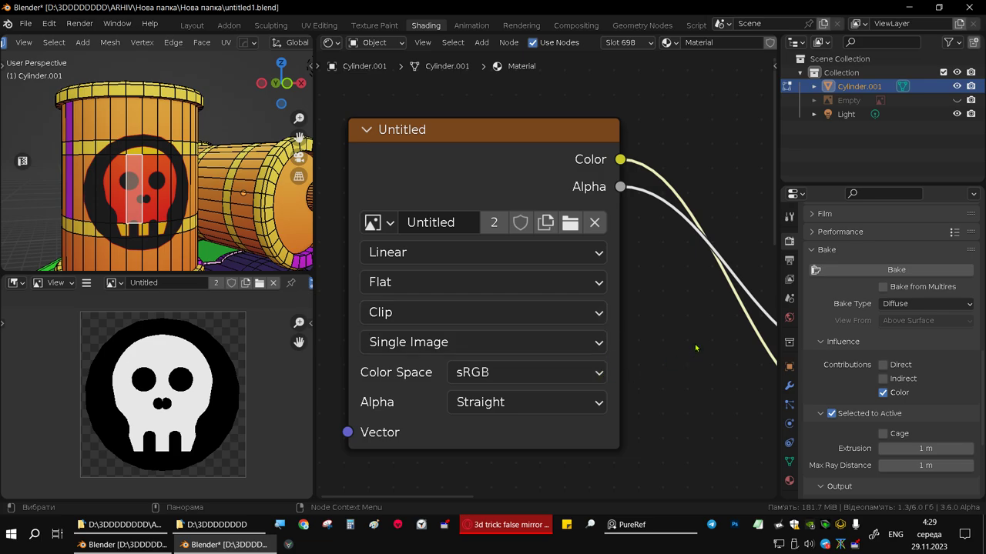
pyautogui.hscroll(5, 696, 348)
pyautogui.hscroll(5, 695, 339)
pyautogui.hscroll(3, 700, 324)
pyautogui.scroll(1, 716, 293)
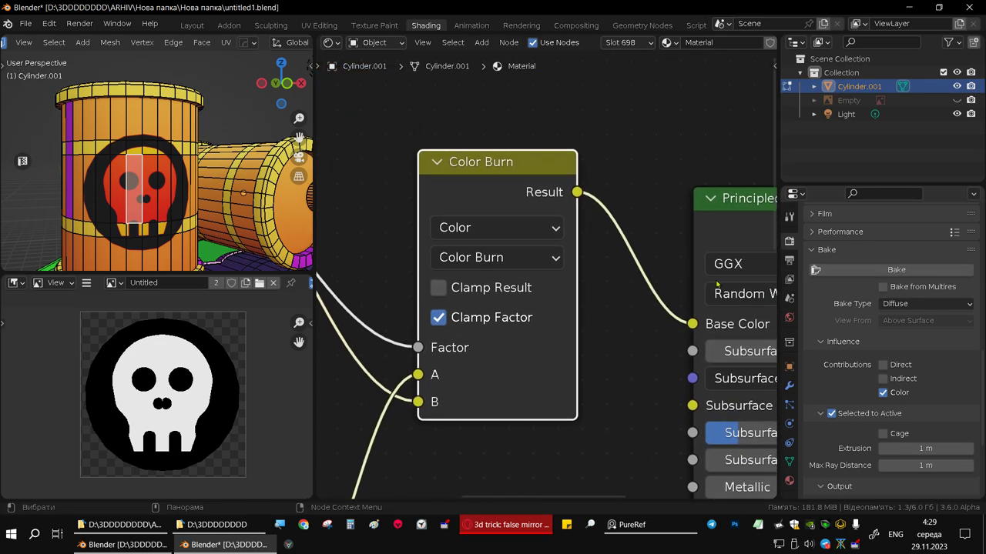
pyautogui.click(550, 259)
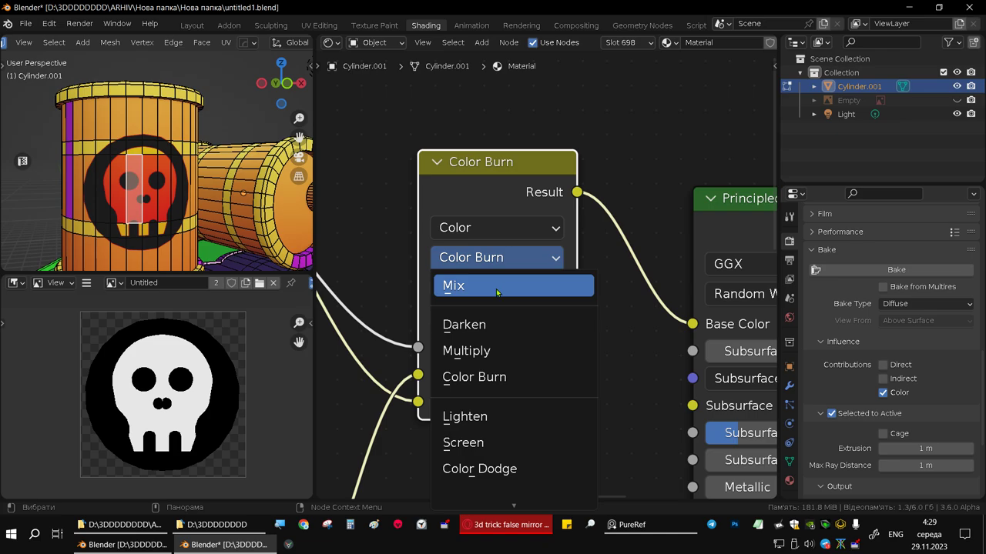
pyautogui.click(497, 293)
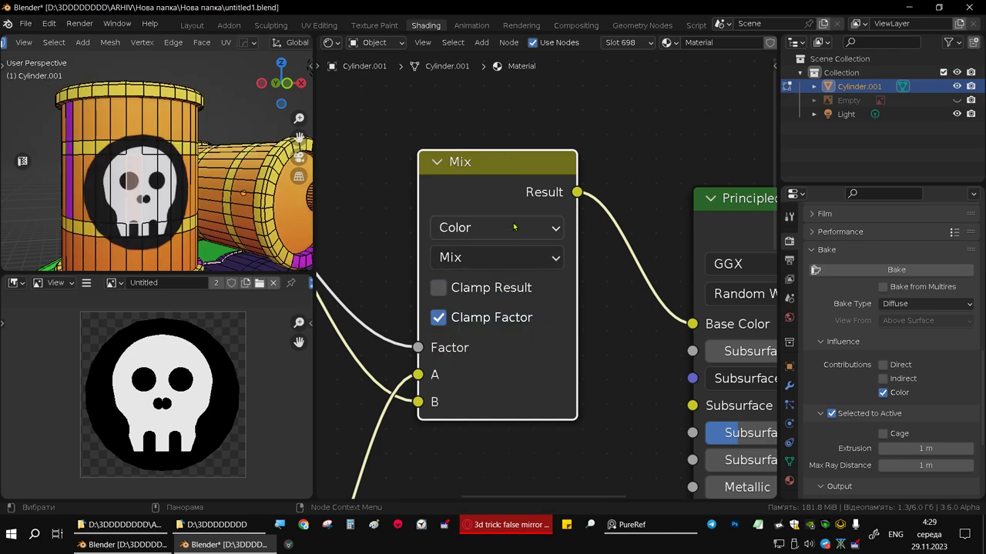
# Inspect the barrel's white-on-black skull in the Layout view, then return to the node editor
pyautogui.moveTo(154, 192); pyautogui.dragTo(200, 115, button='middle')
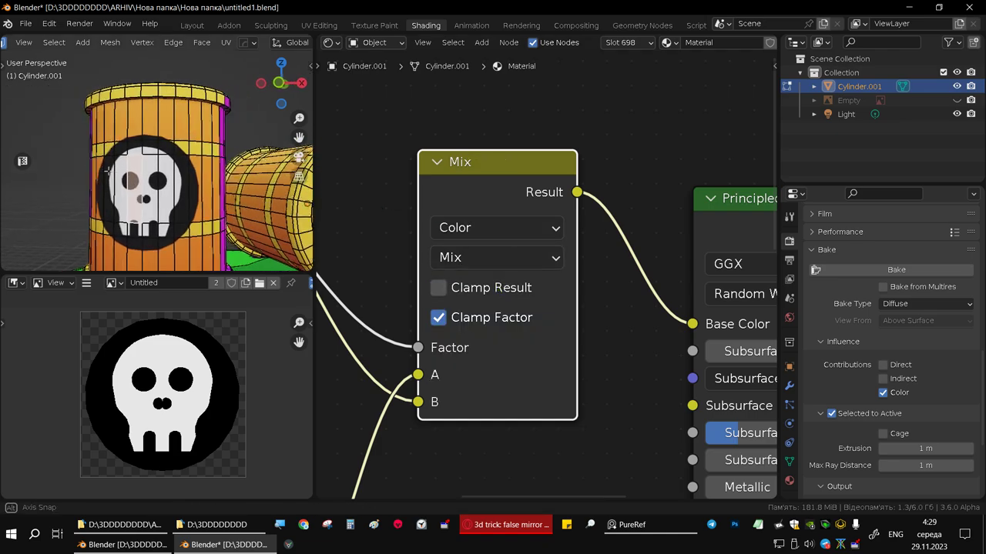
pyautogui.click(192, 25)
pyautogui.scroll(-3, 423, 252)
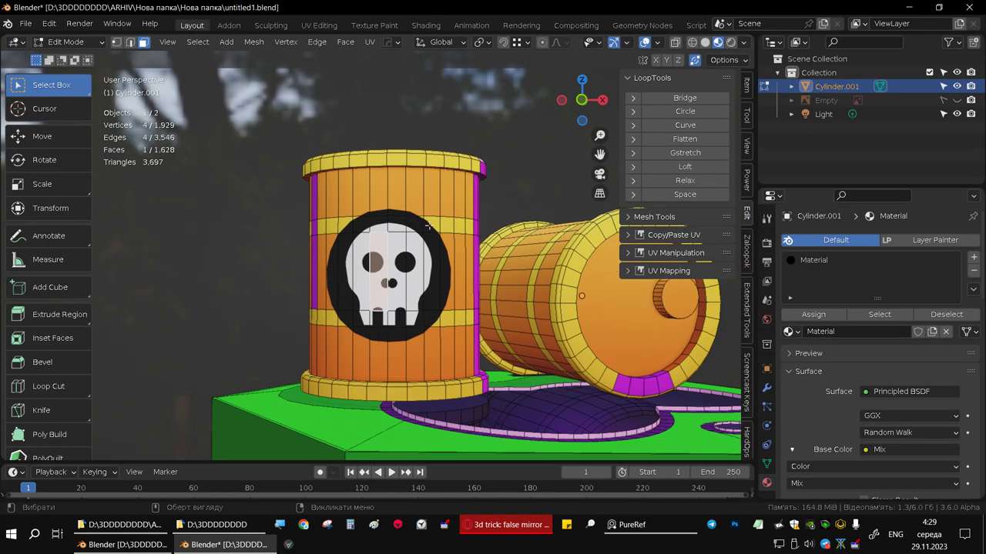
pyautogui.scroll(-2, 422, 253)
pyautogui.scroll(-2, 423, 252)
pyautogui.moveTo(422, 253)
pyautogui.mouseDown(button='middle')
pyautogui.moveTo(468, 241)
pyautogui.moveTo(432, 248)
pyautogui.moveTo(293, 241)
pyautogui.moveTo(291, 278)
pyautogui.moveTo(326, 281)
pyautogui.moveTo(452, 253)
pyautogui.moveTo(422, 176)
pyautogui.mouseUp(button='middle')
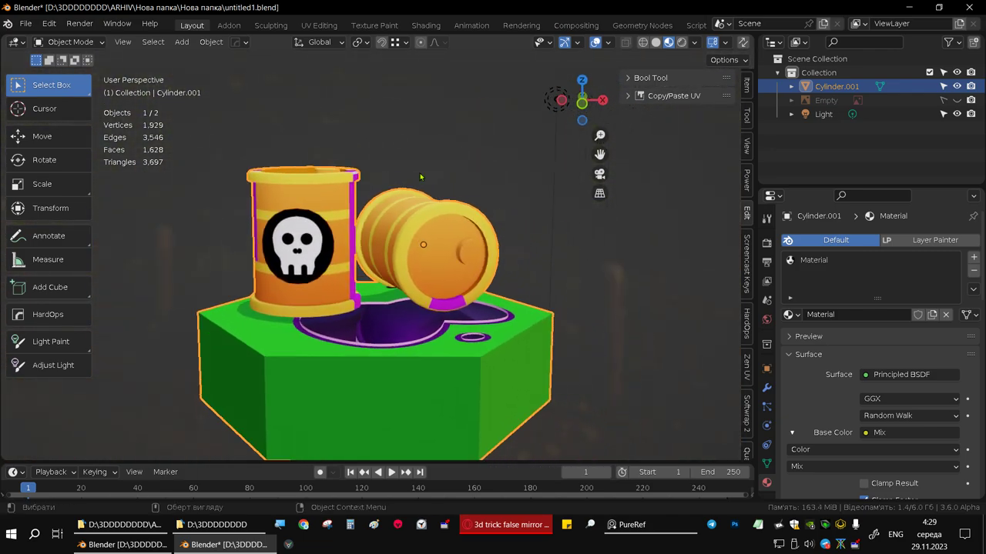
pyautogui.click(430, 27)
pyautogui.moveTo(550, 218); pyautogui.dragTo(601, 188, button='middle')
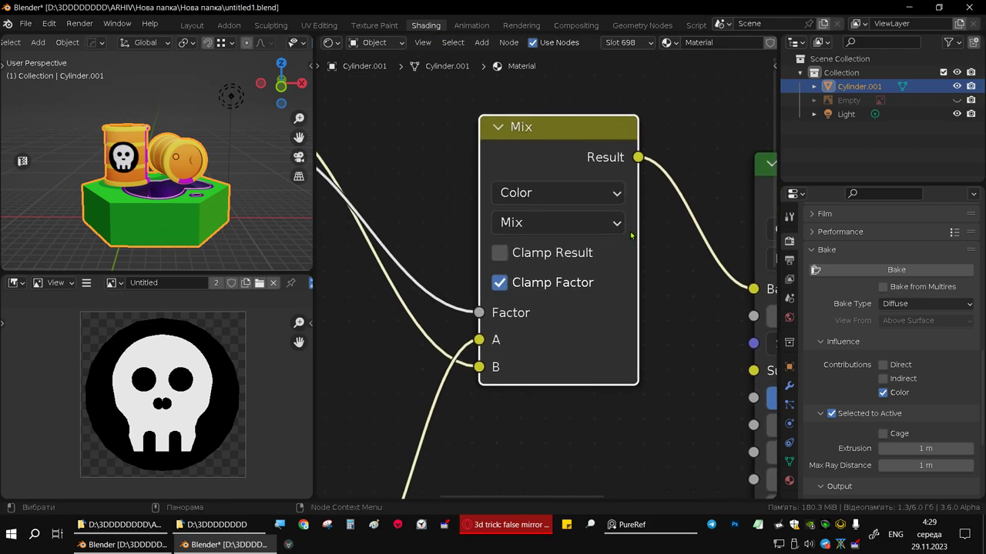
pyautogui.scroll(-2, 601, 231)
pyautogui.moveTo(601, 231)
pyautogui.mouseDown(button='middle')
pyautogui.moveTo(649, 260)
pyautogui.moveTo(537, 250)
pyautogui.moveTo(606, 250)
pyautogui.moveTo(698, 271)
pyautogui.moveTo(599, 242)
pyautogui.mouseUp(button='middle')
pyautogui.click(601, 239)
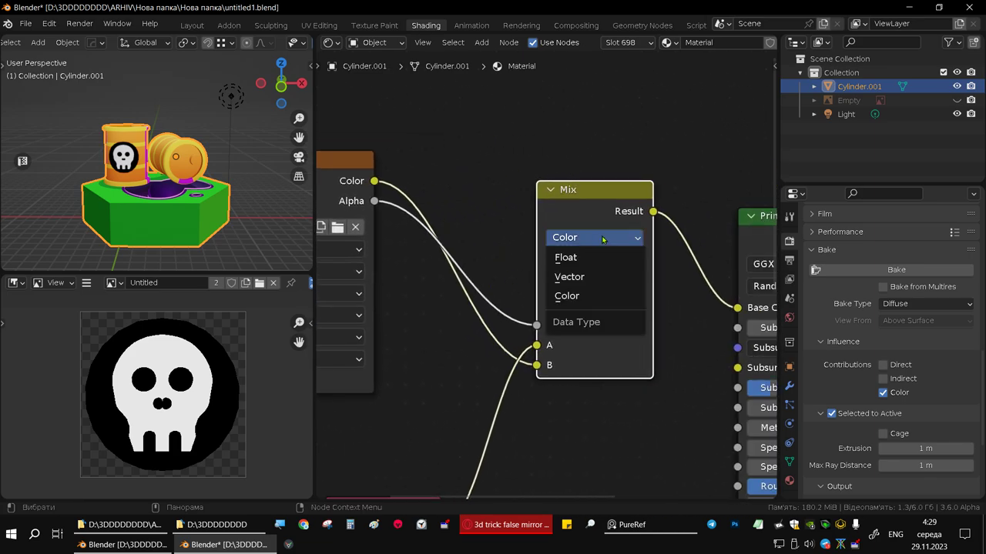
pyautogui.click(602, 240)
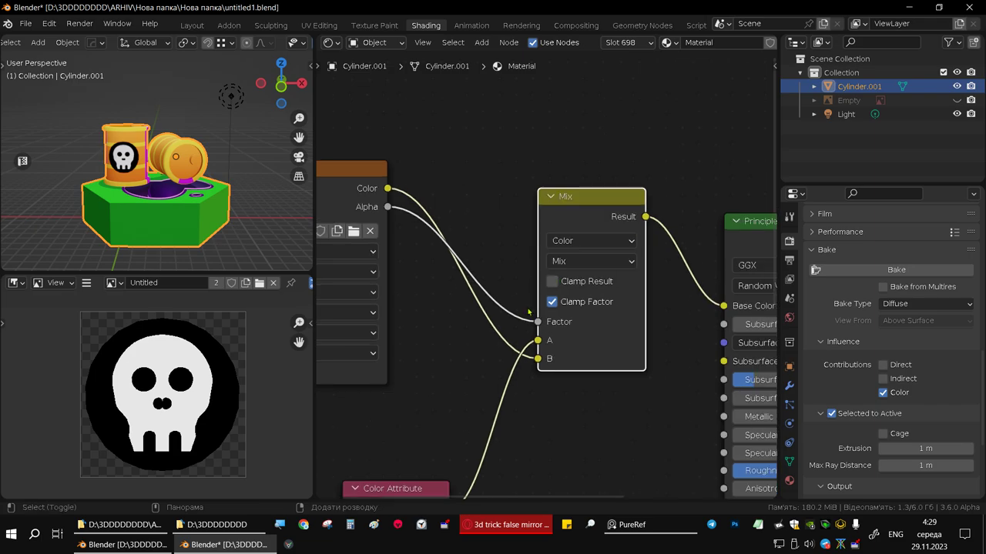
pyautogui.moveTo(553, 282)
pyautogui.mouseDown(button='middle')
pyautogui.moveTo(665, 272)
pyautogui.moveTo(628, 265)
pyautogui.mouseUp(button='middle')
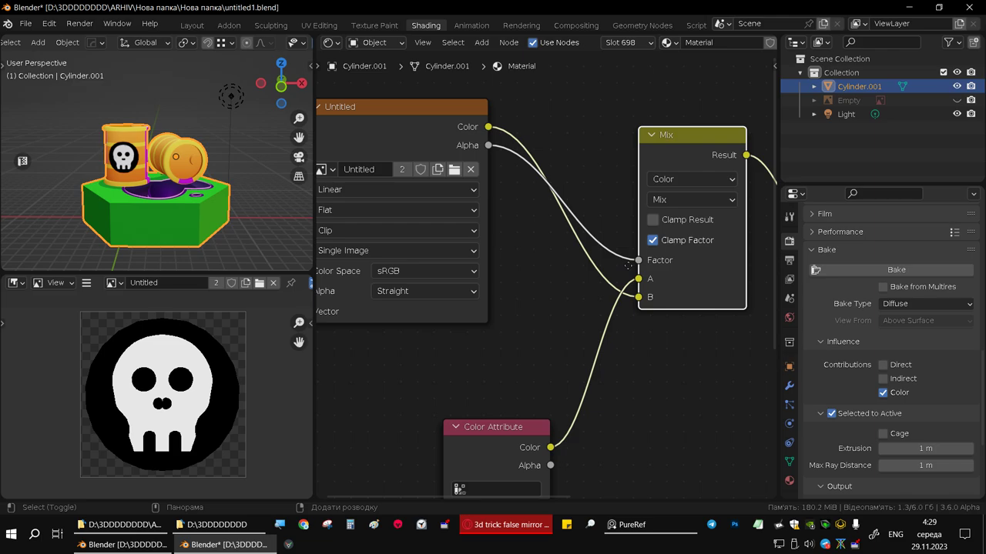
pyautogui.moveTo(629, 265); pyautogui.dragTo(628, 261, button='middle')
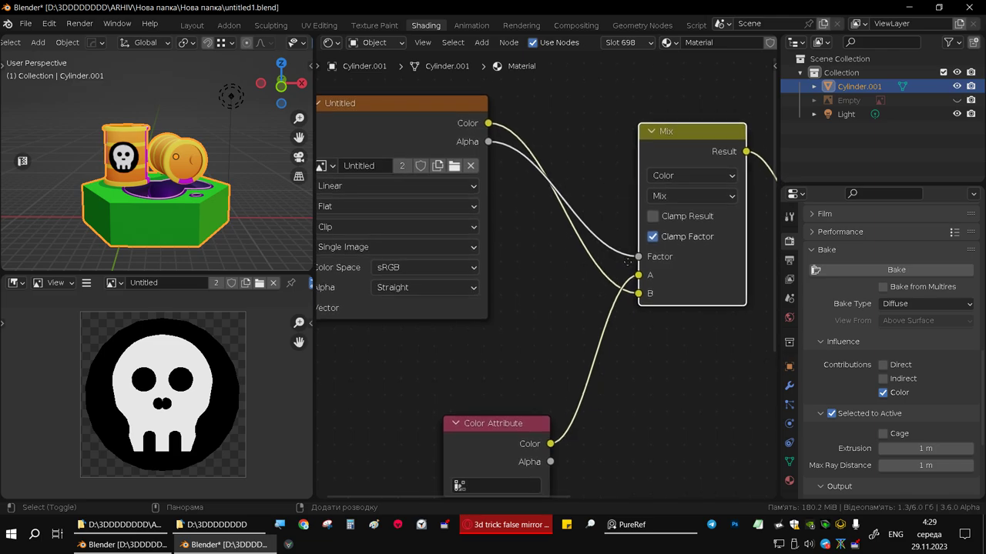
pyautogui.scroll(5, 616, 289)
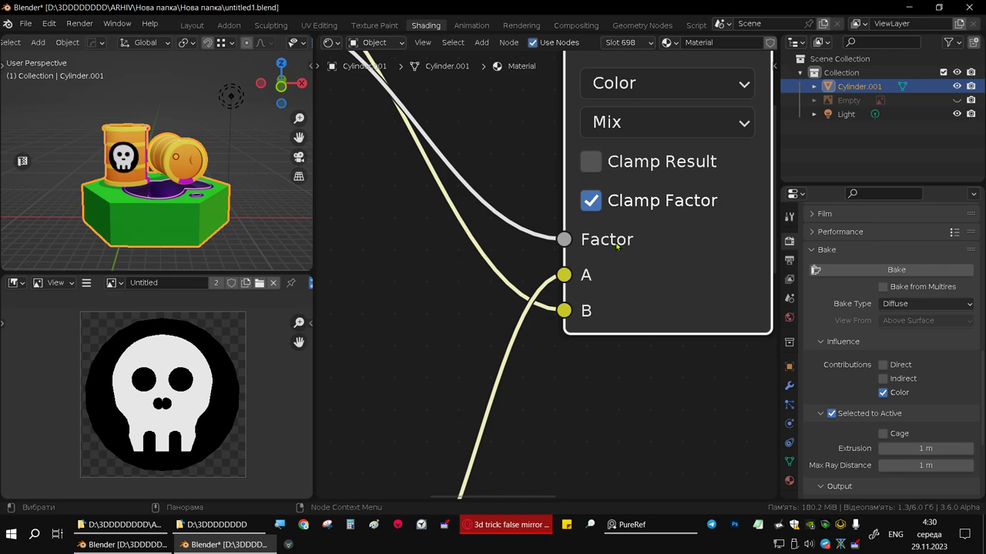
pyautogui.scroll(-1, 616, 244)
pyautogui.scroll(-1, 616, 245)
pyautogui.scroll(-1, 608, 250)
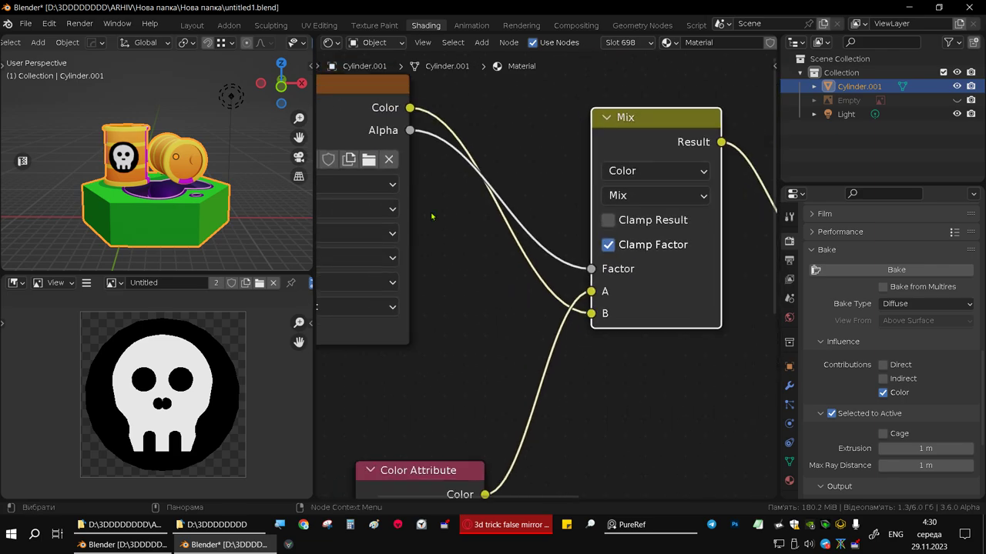
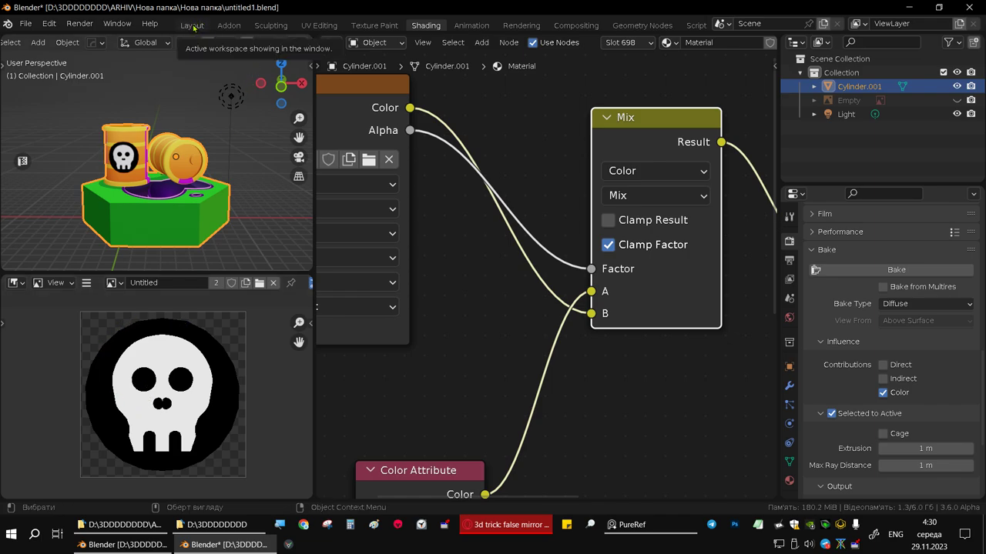
# In Layout, undo back until the bake plane and three dekal planes return, viewed from top
pyautogui.click(189, 25)
pyautogui.scroll(-4, 453, 208)
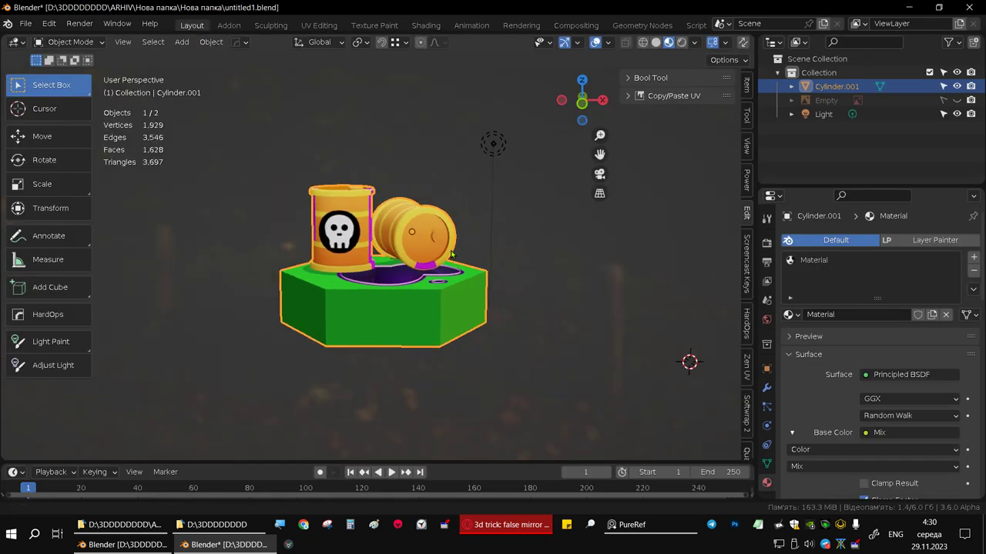
pyautogui.press('Tab')
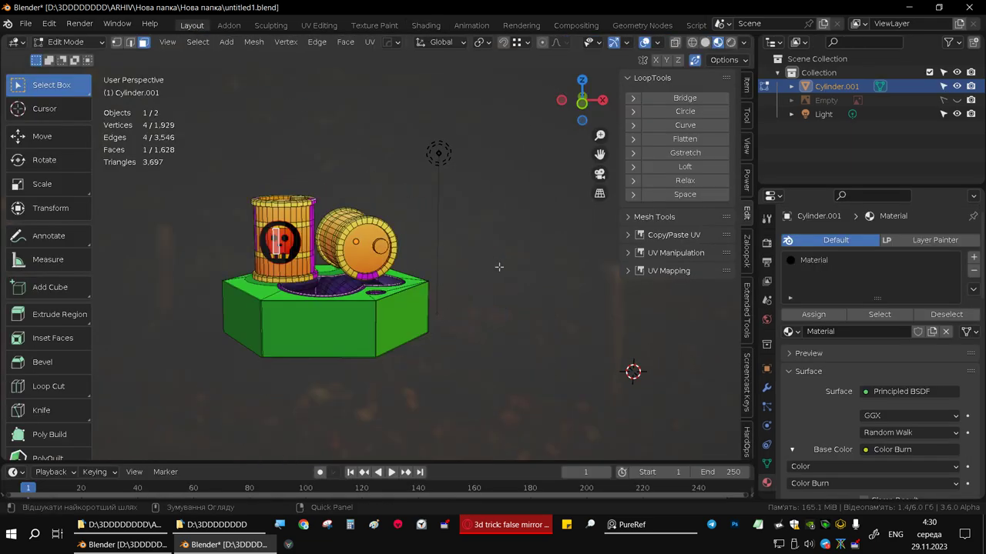
pyautogui.hotkey('ctrl', 'l')
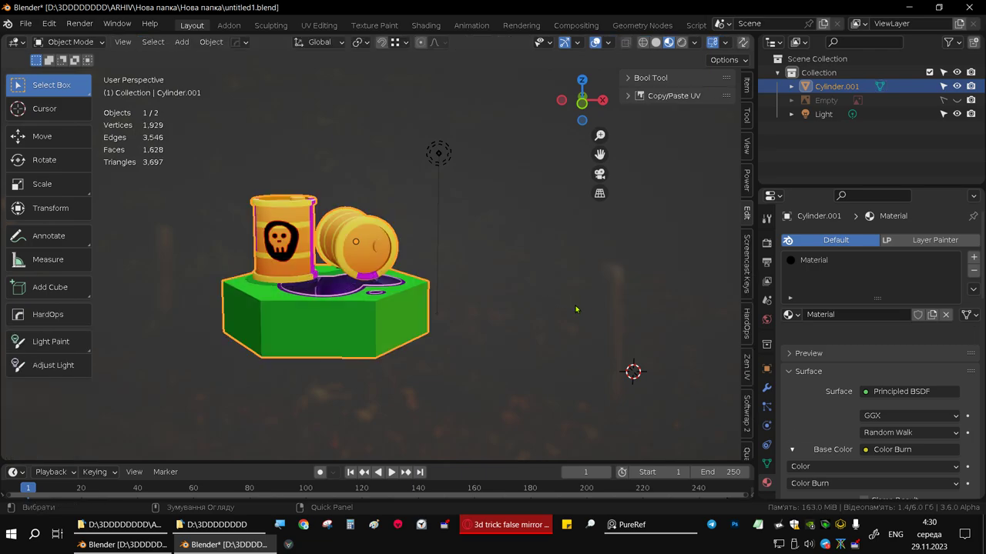
pyautogui.press('Tab')
pyautogui.press('Tab')
pyautogui.hotkey('ctrl', 'z')
pyautogui.hotkey('ctrl', 'z')
pyautogui.hotkey('ctrl', 'z')
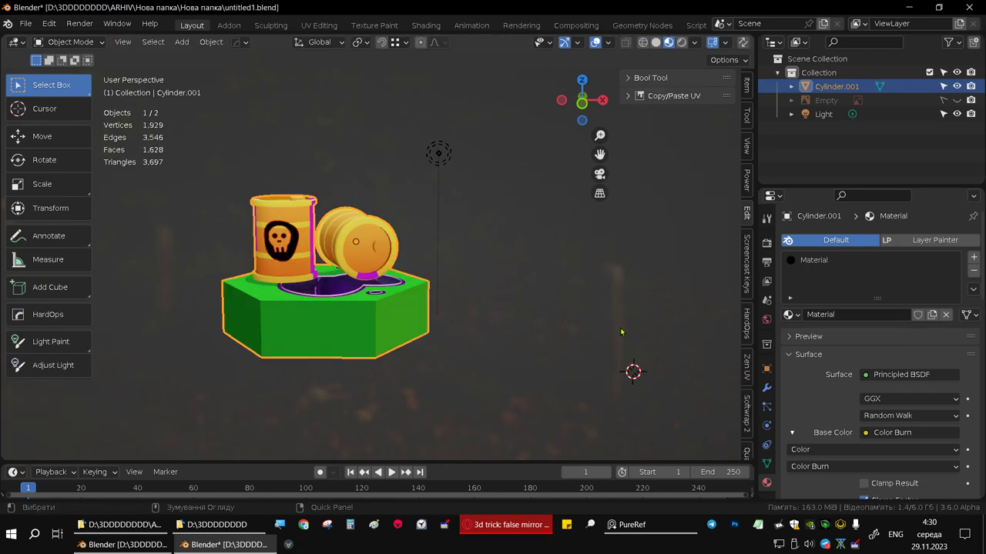
pyautogui.moveTo(636, 333)
pyautogui.mouseDown(button='middle')
pyautogui.moveTo(512, 328)
pyautogui.moveTo(536, 372)
pyautogui.mouseUp(button='middle')
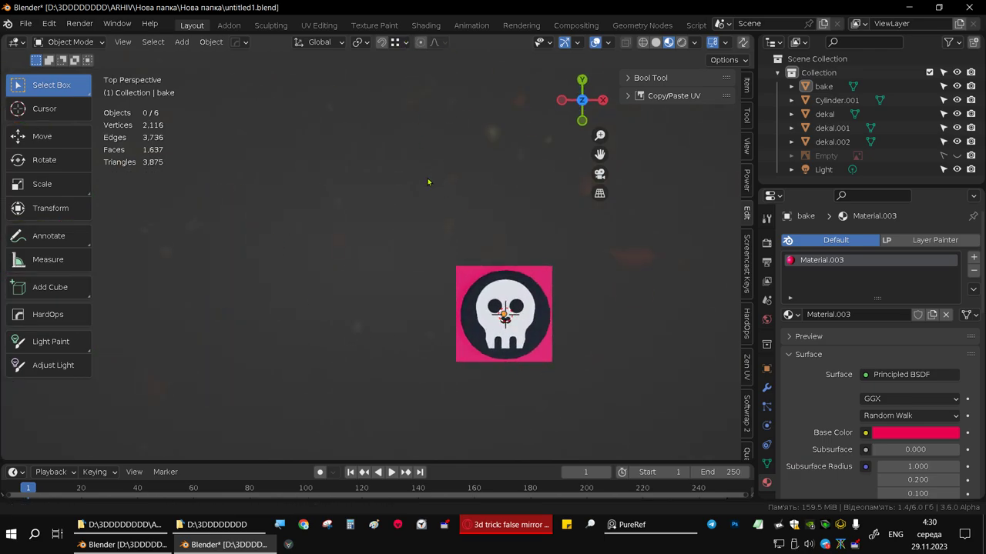
# Select the skull decal plane dekal.001 and switch to the Shading workspace
pyautogui.keyDown('shift'); pyautogui.moveTo(512, 297); pyautogui.dragTo(402, 242, button='middle'); pyautogui.keyUp('shift')
pyautogui.click(420, 246)
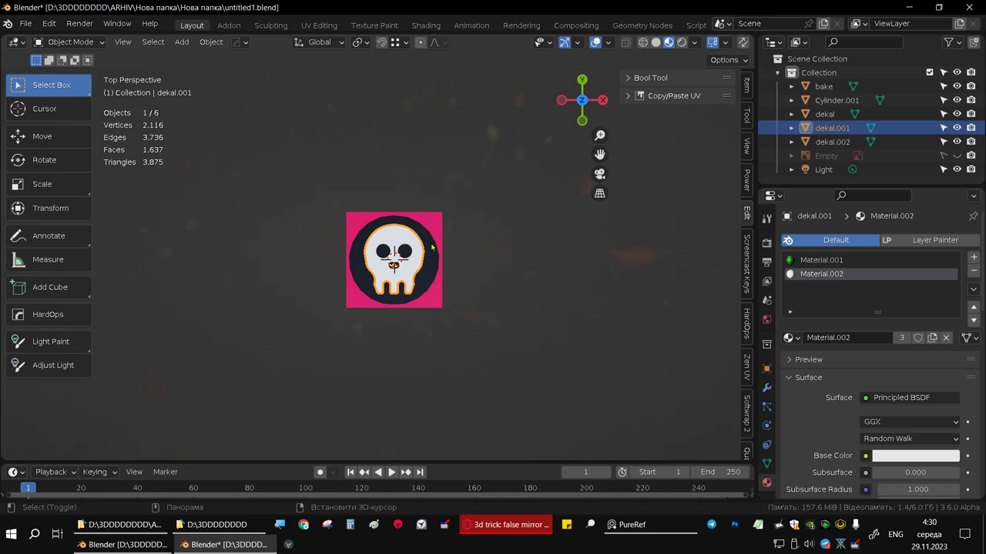
pyautogui.click(426, 25)
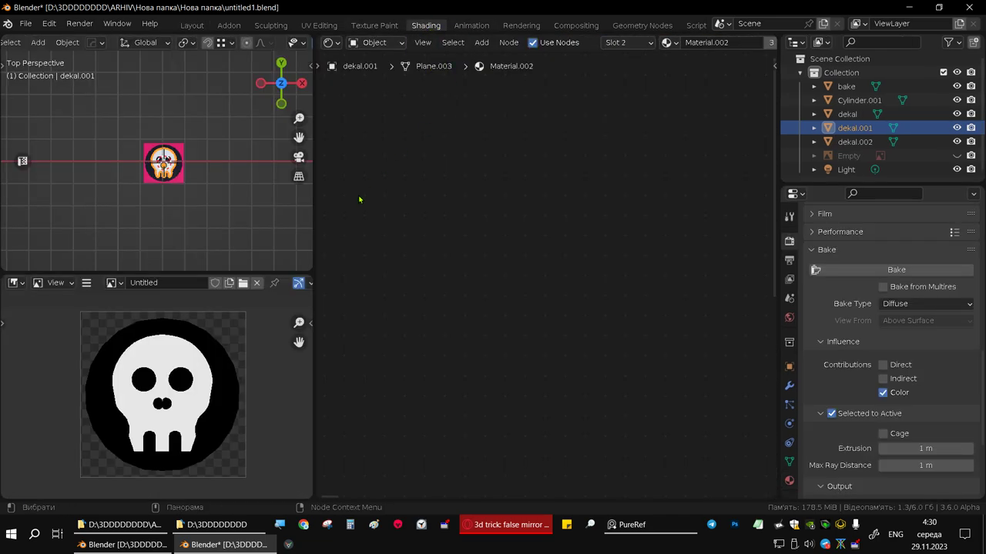
# Select the dark circle decal dekal.002 and bring its Principled BSDF node into view
pyautogui.scroll(1, 193, 146)
pyautogui.scroll(3, 193, 146)
pyautogui.scroll(1, 192, 146)
pyautogui.scroll(5, 192, 146)
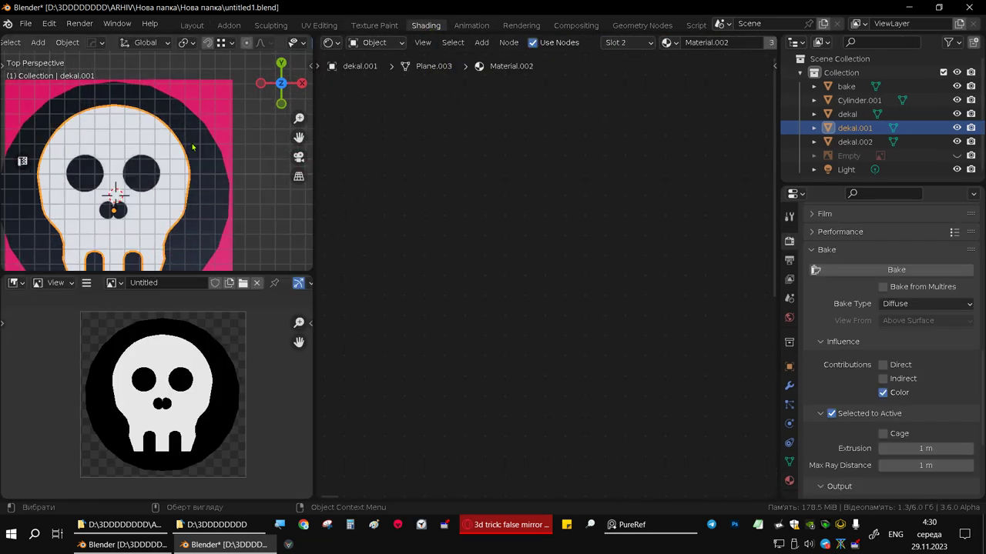
pyautogui.click(214, 166)
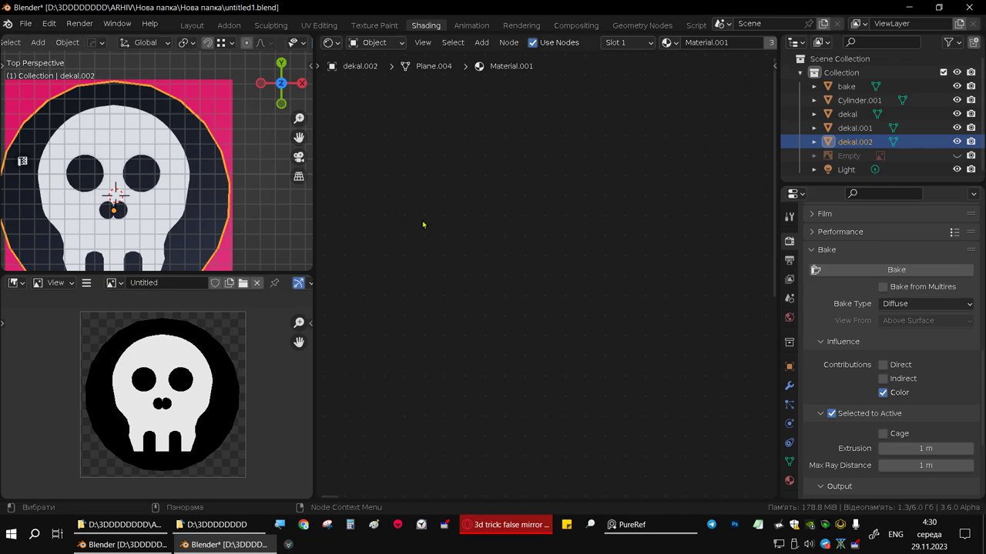
pyautogui.keyDown('ctrl'); pyautogui.scroll(-3, 550, 268); pyautogui.keyUp('ctrl')
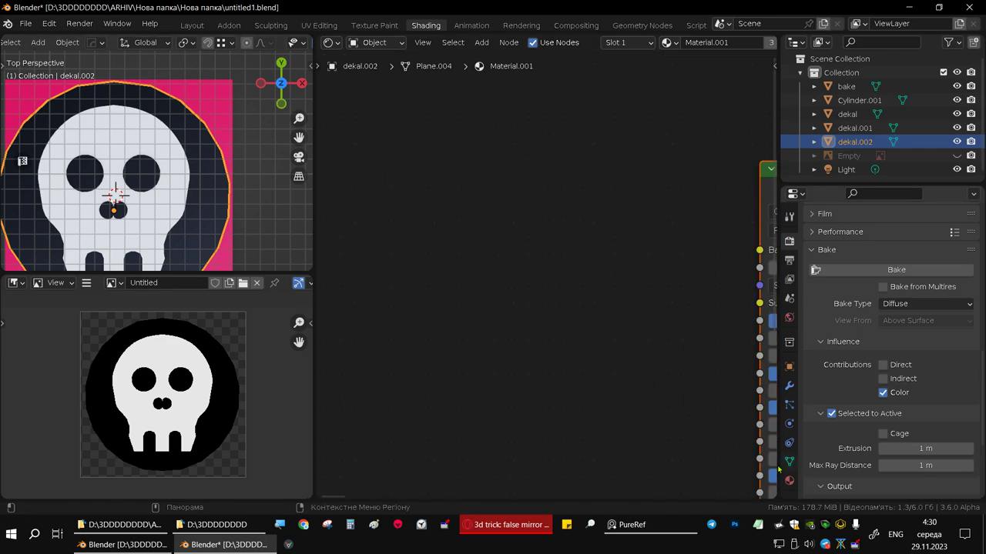
pyautogui.moveTo(615, 335)
pyautogui.mouseDown(button='middle')
pyautogui.moveTo(516, 336)
pyautogui.moveTo(318, 268)
pyautogui.mouseUp(button='middle')
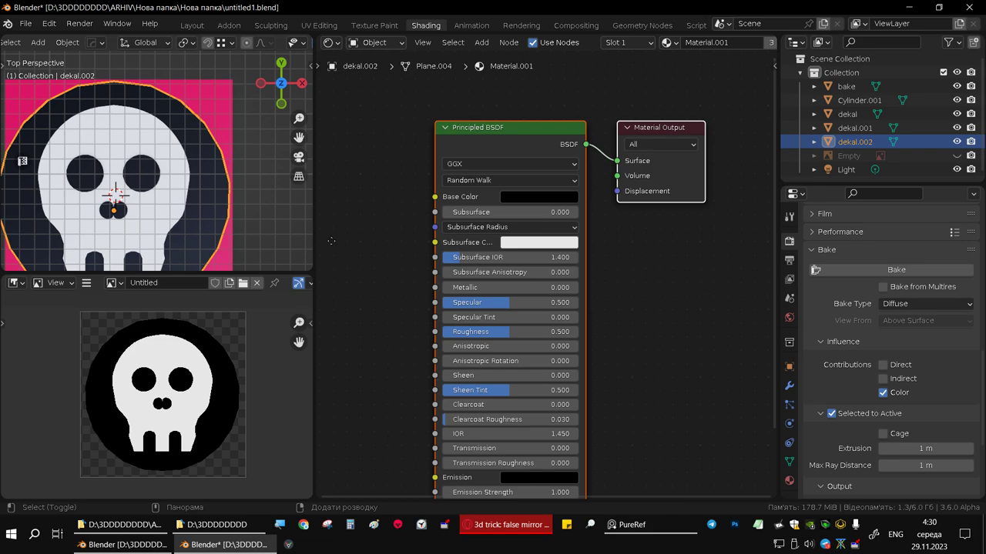
# Set dekal.002's Base Color to dark red (hue 0.013, saturation 0.914, value 0.106)
pyautogui.click(539, 194)
pyautogui.moveTo(617, 306); pyautogui.dragTo(617, 282)
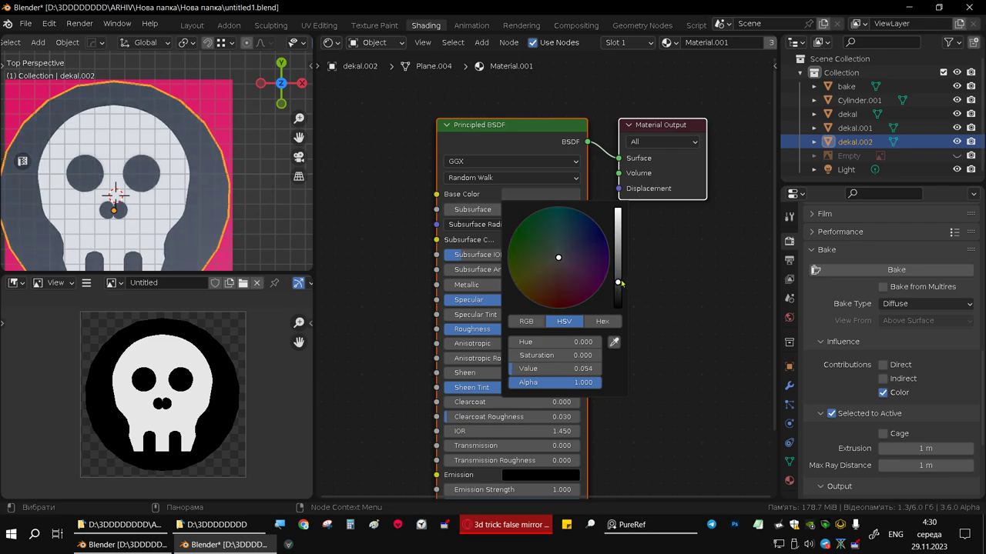
pyautogui.moveTo(616, 280); pyautogui.dragTo(617, 284)
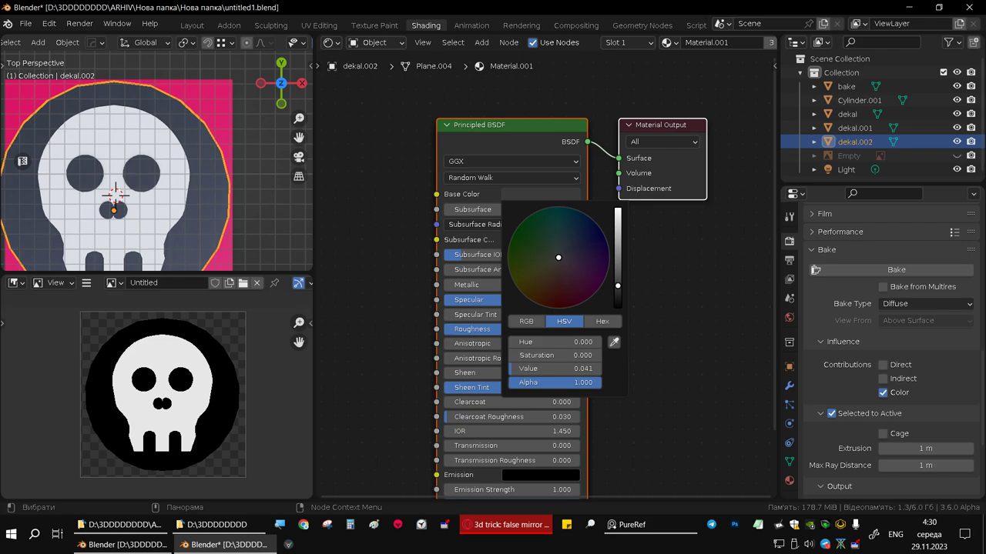
pyautogui.moveTo(556, 259); pyautogui.dragTo(553, 284)
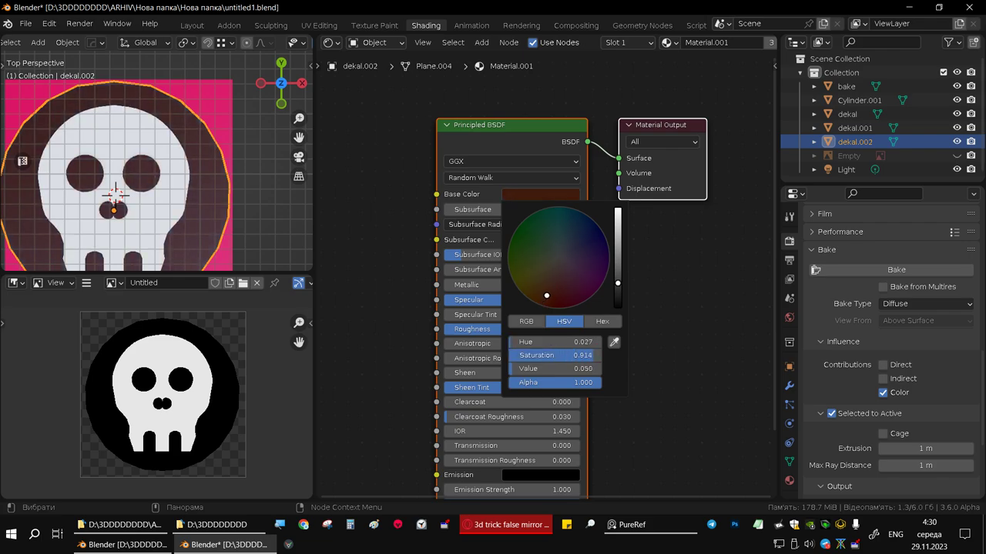
pyautogui.moveTo(617, 285); pyautogui.dragTo(617, 271)
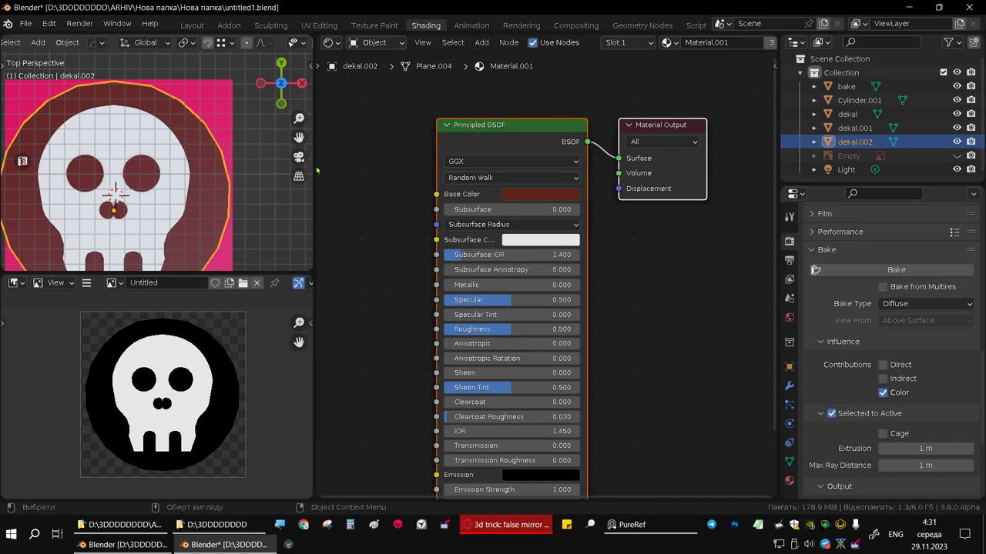
pyautogui.scroll(-2, 195, 198)
pyautogui.keyDown('shift'); pyautogui.moveTo(196, 198); pyautogui.dragTo(209, 179, button='middle'); pyautogui.keyUp('shift')
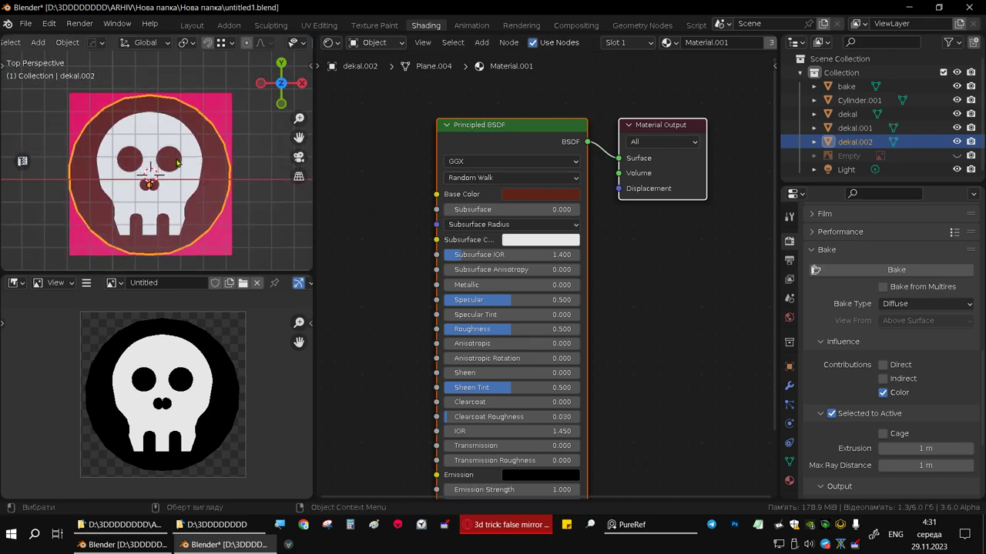
# Select dekal, dekal.001, dekal.002 with bake active, and re-run the Diffuse bake onto the Untitled image
pyautogui.keyDown('shift'); pyautogui.click(177, 164); pyautogui.keyUp('shift')
pyautogui.keyDown('shift'); pyautogui.click(191, 177); pyautogui.keyUp('shift')
pyautogui.keyDown('shift'); pyautogui.click(202, 191); pyautogui.keyUp('shift')
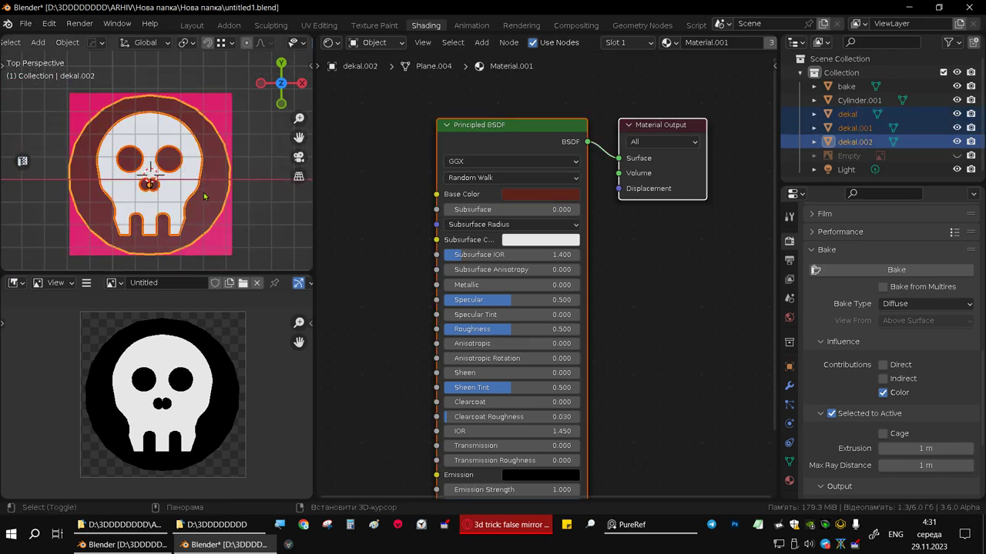
pyautogui.keyDown('shift'); pyautogui.click(215, 239); pyautogui.keyUp('shift')
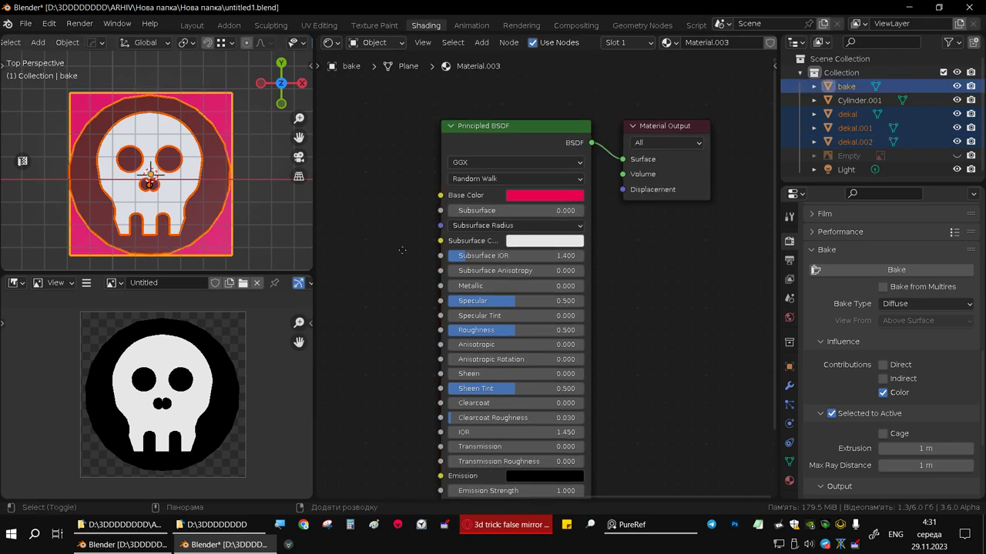
pyautogui.moveTo(402, 249); pyautogui.dragTo(659, 235, button='middle')
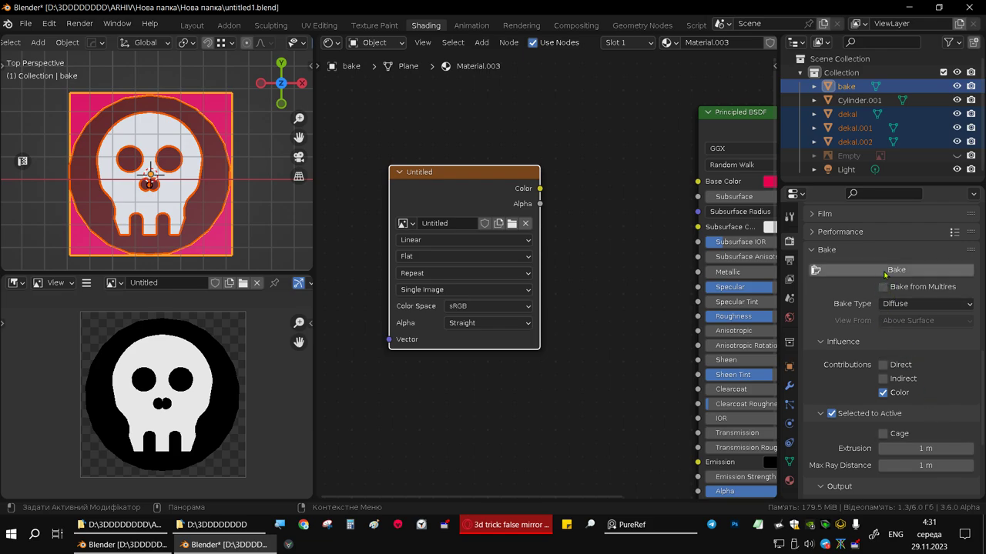
pyautogui.click(885, 272)
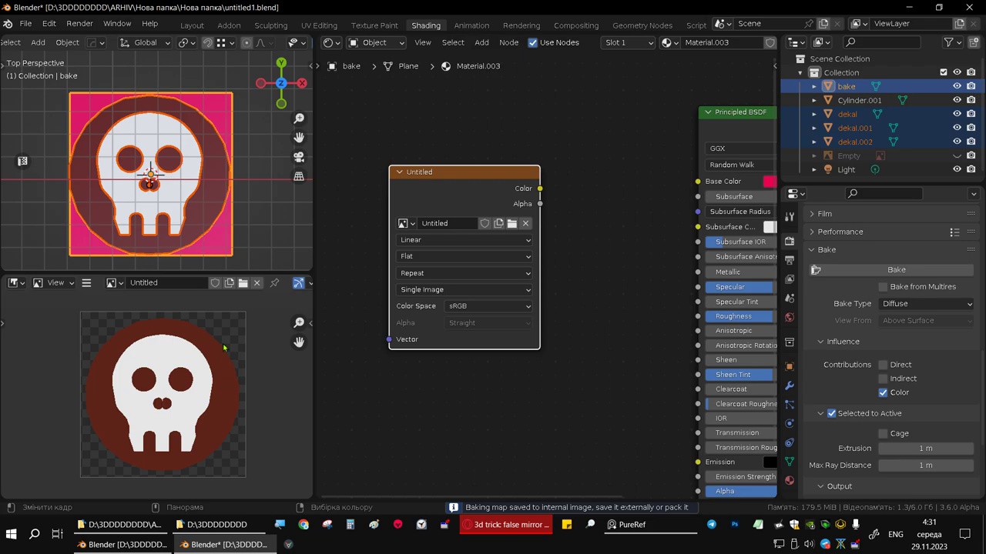
# Save the baked Untitled image under the new name cherep3.png
pyautogui.click(87, 283)
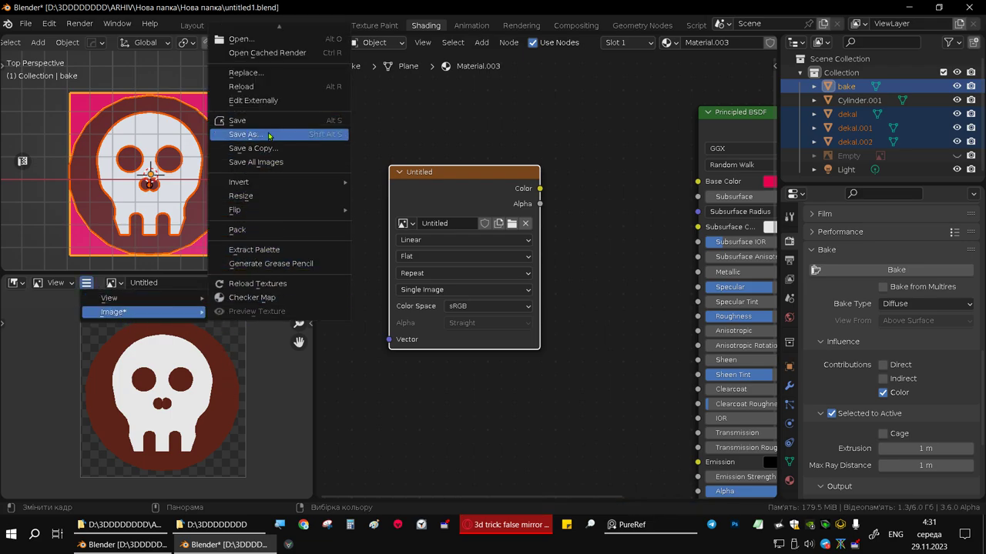
pyautogui.click(271, 136)
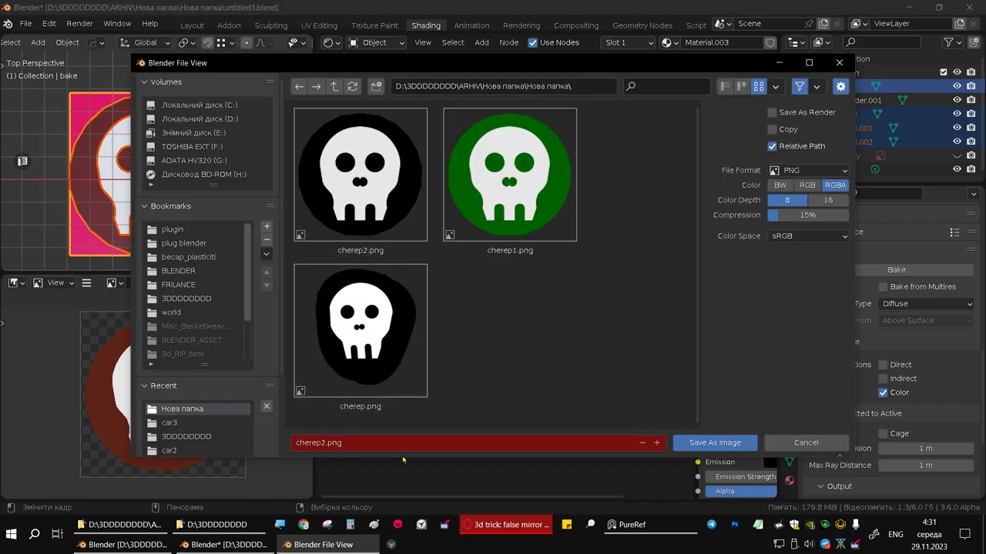
pyautogui.click(659, 444)
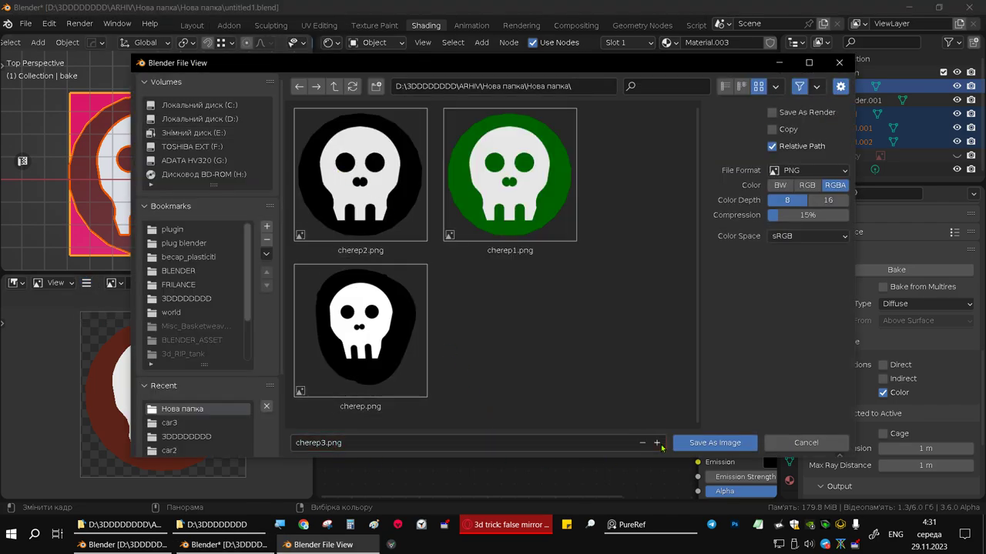
pyautogui.click(714, 442)
pyautogui.moveTo(206, 524)
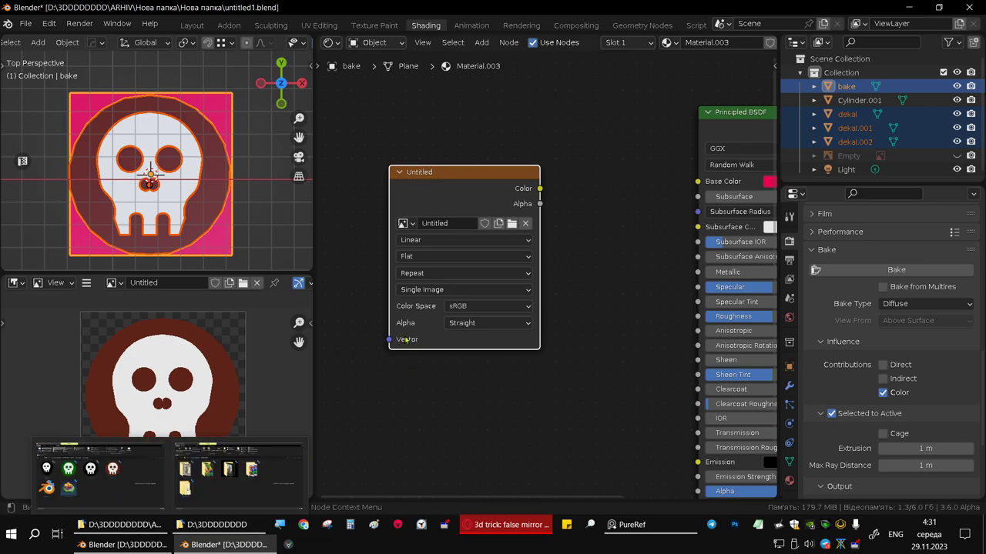
pyautogui.scroll(-8, 127, 177)
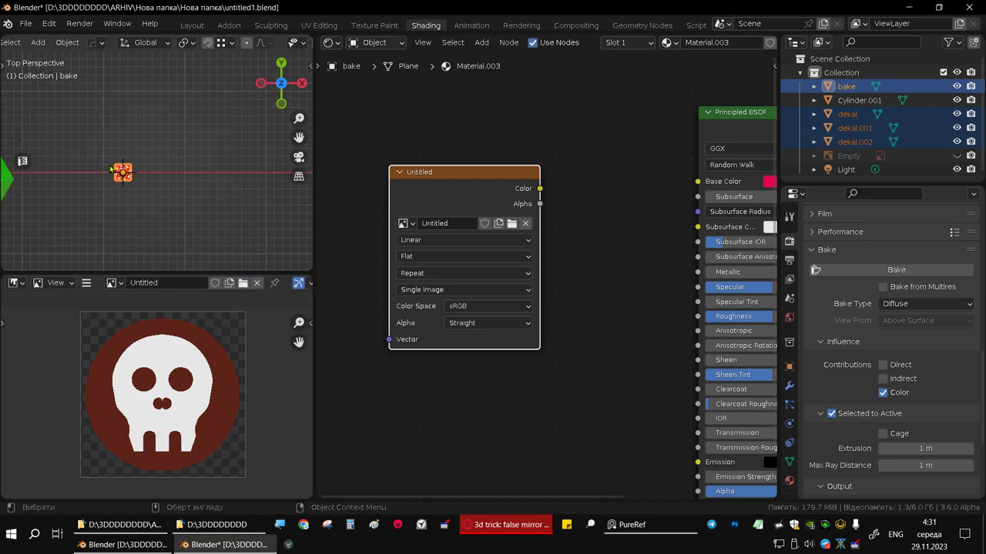
pyautogui.scroll(4, 242, 166)
pyautogui.keyDown('shift'); pyautogui.moveTo(242, 167); pyautogui.dragTo(246, 122, button='middle'); pyautogui.keyUp('shift')
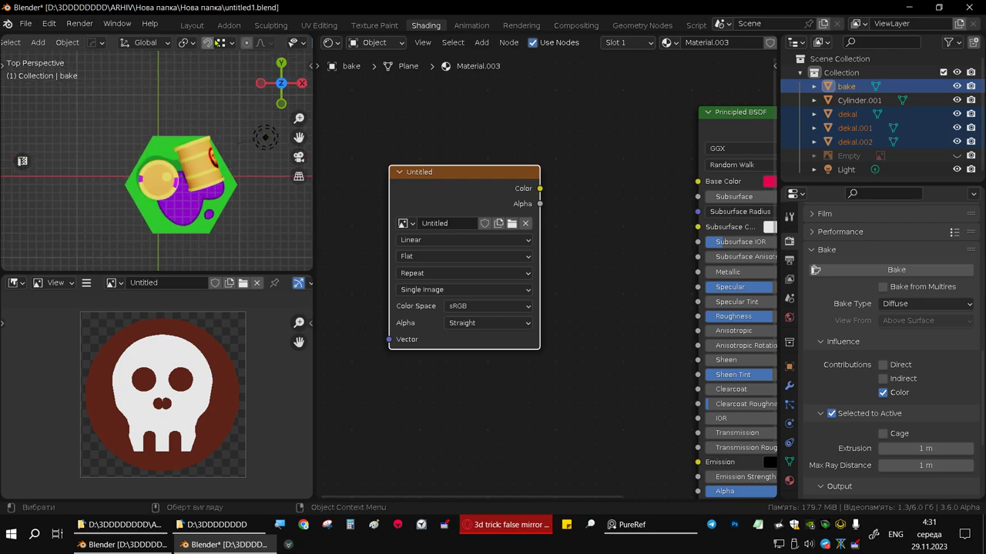
# Select the barrel Cylinder.001, enter Edit Mode, and pick the face carrying the skull decal
pyautogui.moveTo(212, 197); pyautogui.dragTo(162, 151, button='middle')
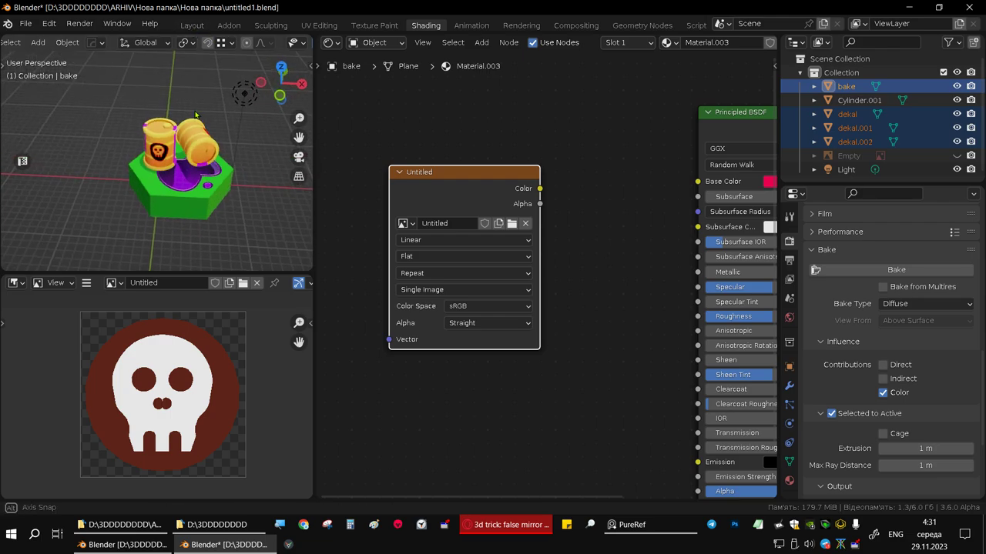
pyautogui.click(160, 152)
pyautogui.scroll(5, 160, 152)
pyautogui.scroll(3, 162, 152)
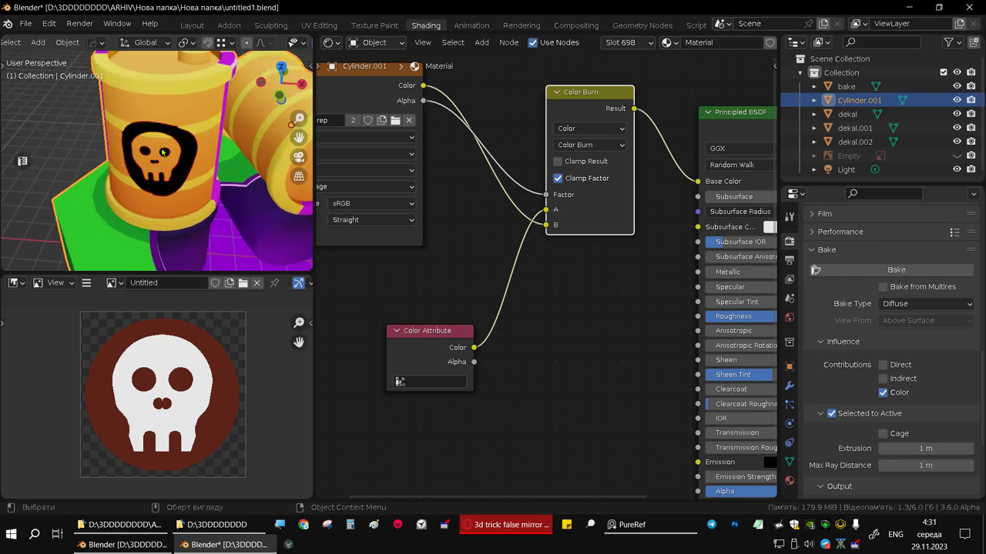
pyautogui.press('Tab')
pyautogui.click(174, 160)
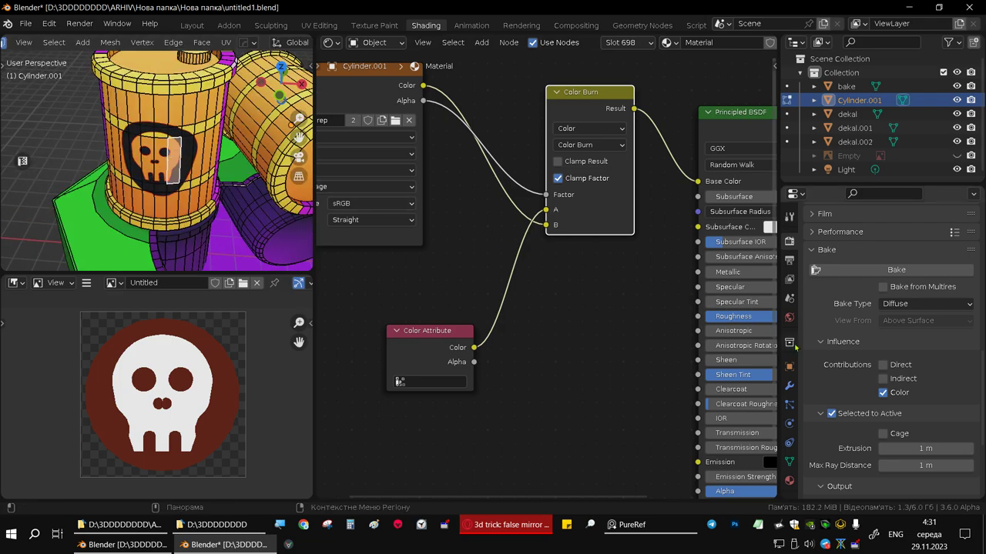
# Make the barrel's first material slot active and bring its node graph into view
pyautogui.click(788, 480)
pyautogui.scroll(-3, 887, 293)
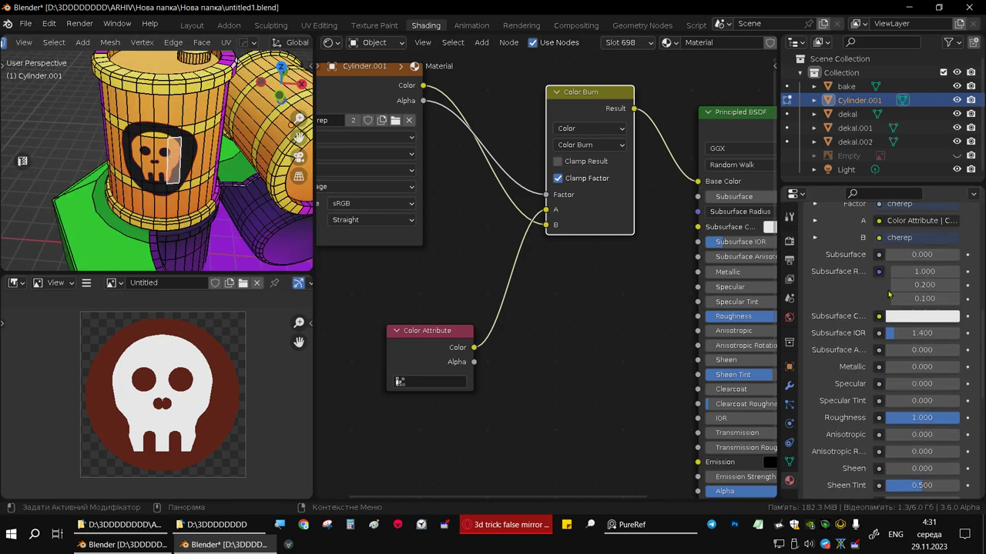
pyautogui.scroll(-3, 887, 293)
pyautogui.scroll(3, 887, 293)
pyautogui.scroll(5, 886, 293)
pyautogui.scroll(4, 847, 269)
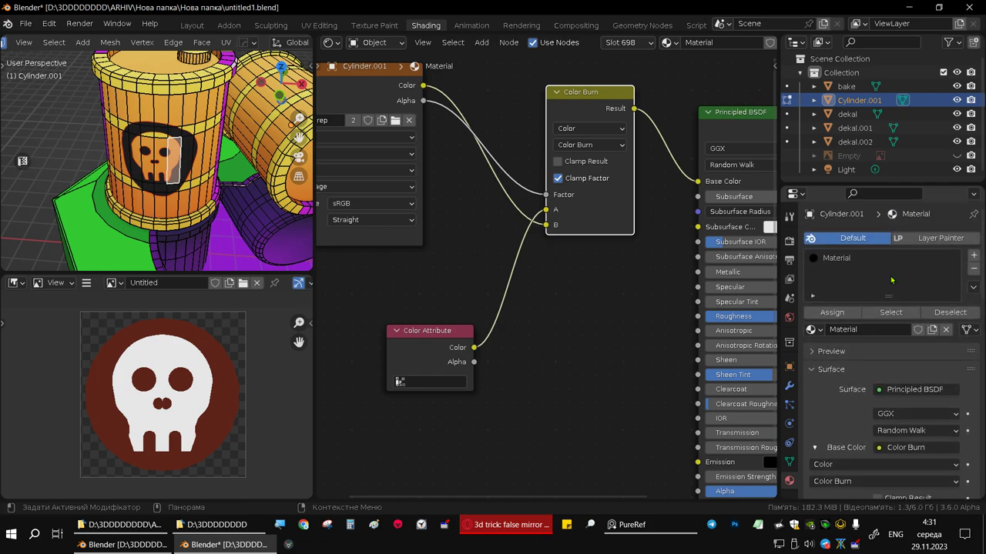
pyautogui.click(836, 260)
pyautogui.moveTo(396, 129); pyautogui.dragTo(472, 208, button='middle')
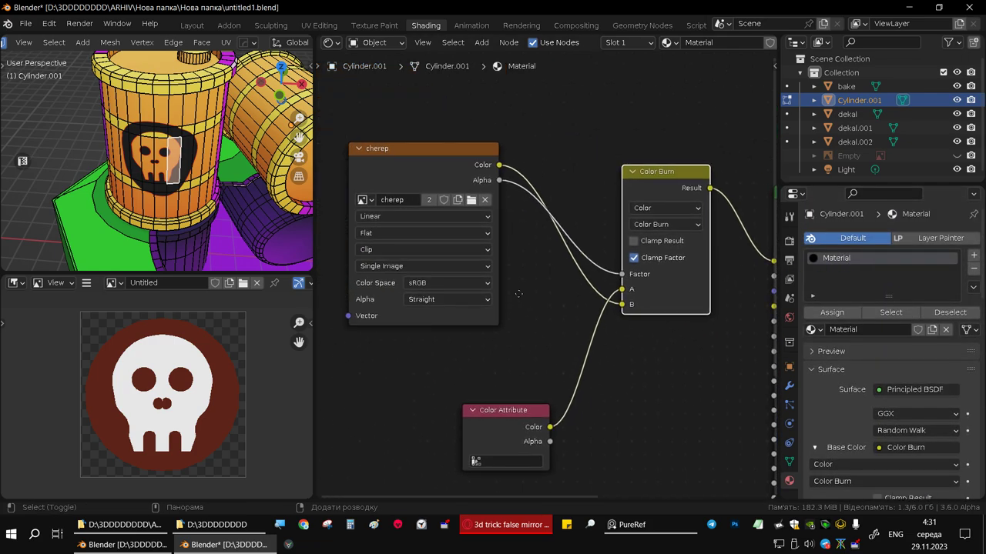
# Load cherep3.png into the barrel's image texture node
pyautogui.click(471, 202)
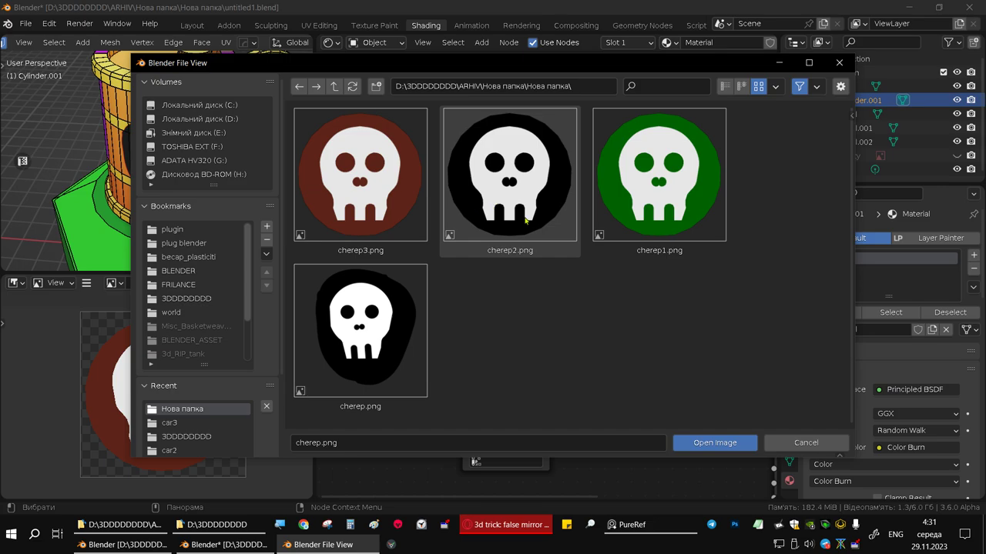
pyautogui.doubleClick(362, 187)
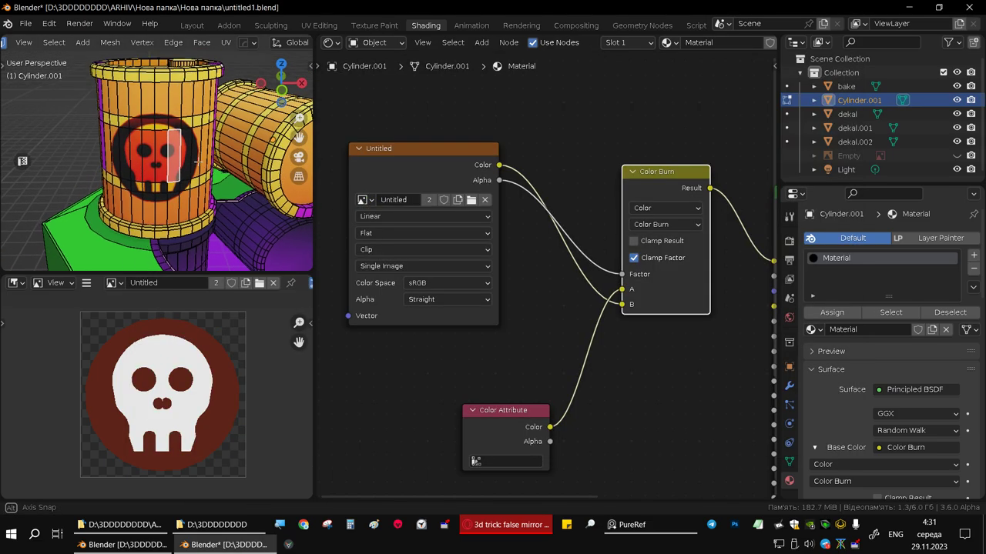
pyautogui.scroll(2, 585, 239)
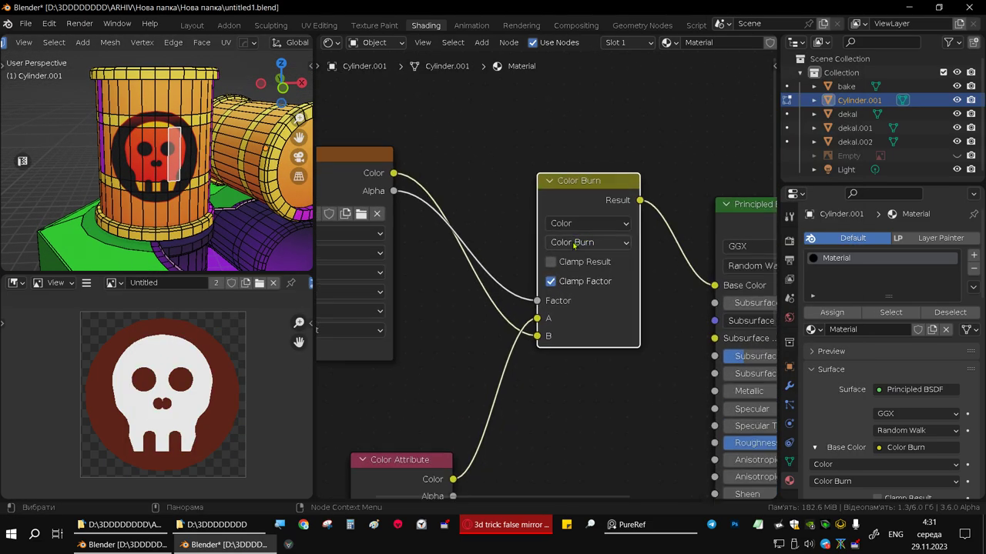
# Try Multiply and Darken blend modes on the decal, settling on Mix
pyautogui.click(574, 244)
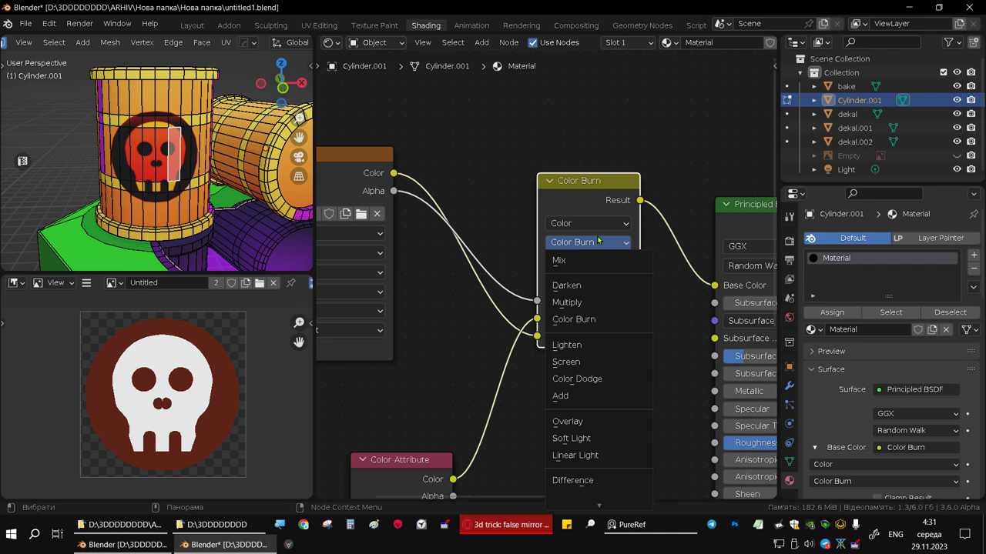
pyautogui.click(591, 309)
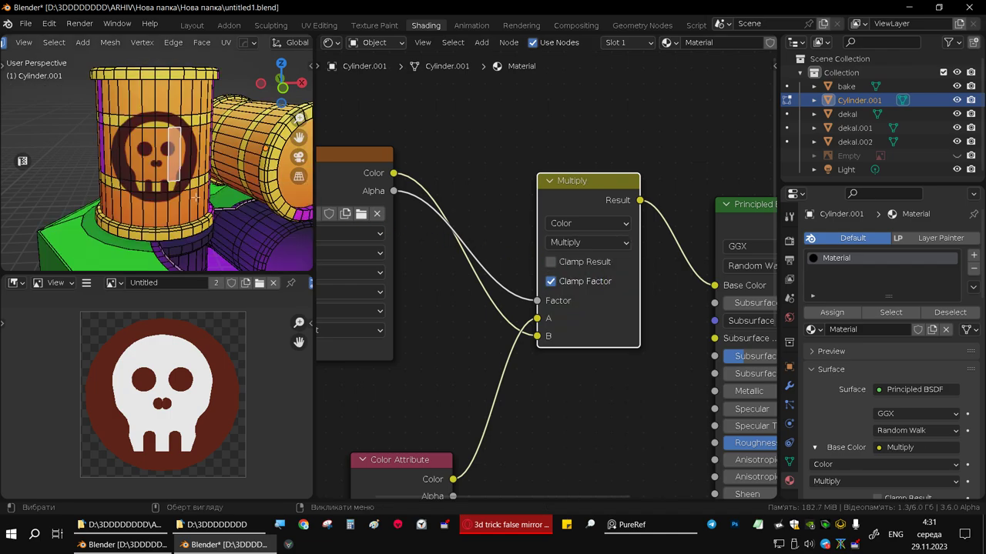
pyautogui.moveTo(201, 166); pyautogui.dragTo(246, 173, button='middle')
pyautogui.click(571, 247)
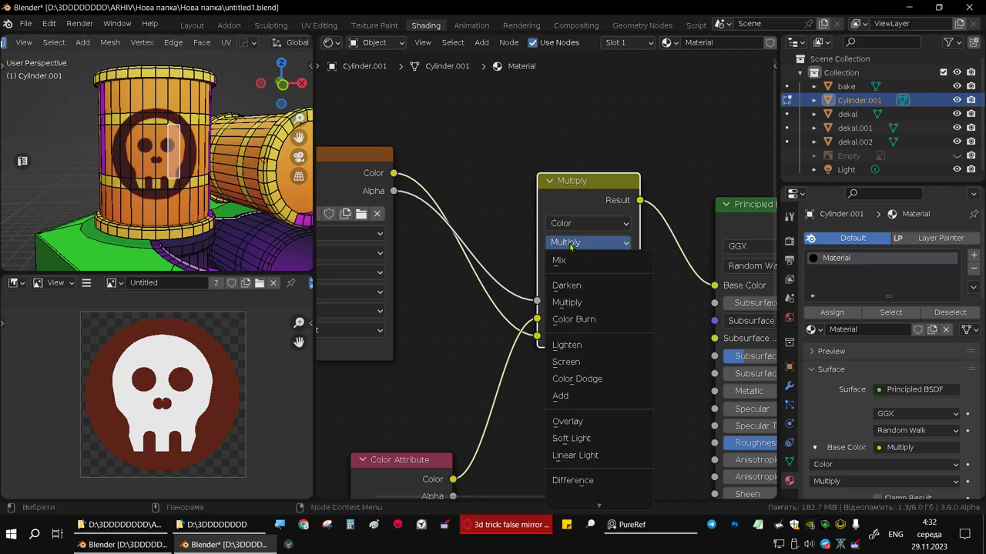
pyautogui.click(588, 286)
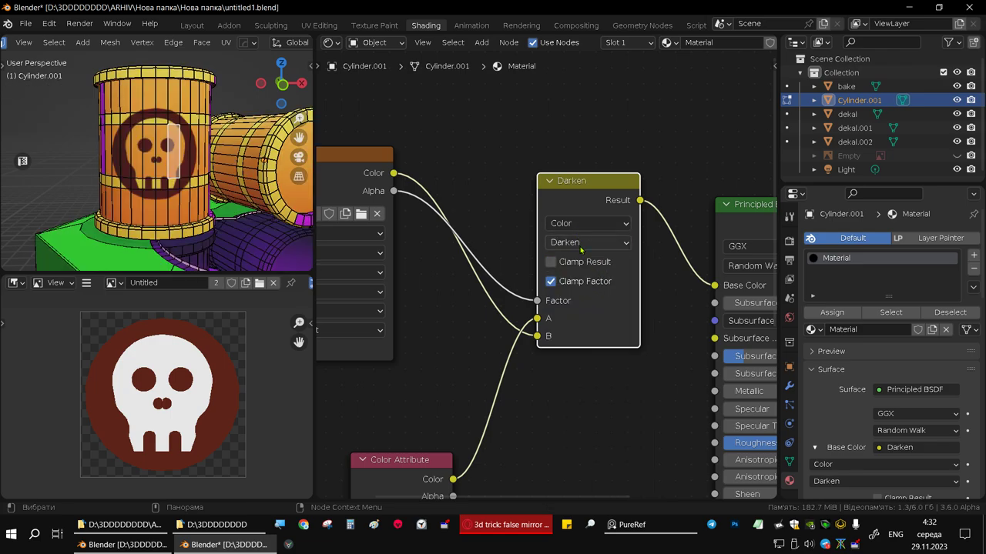
pyautogui.click(581, 249)
pyautogui.click(581, 259)
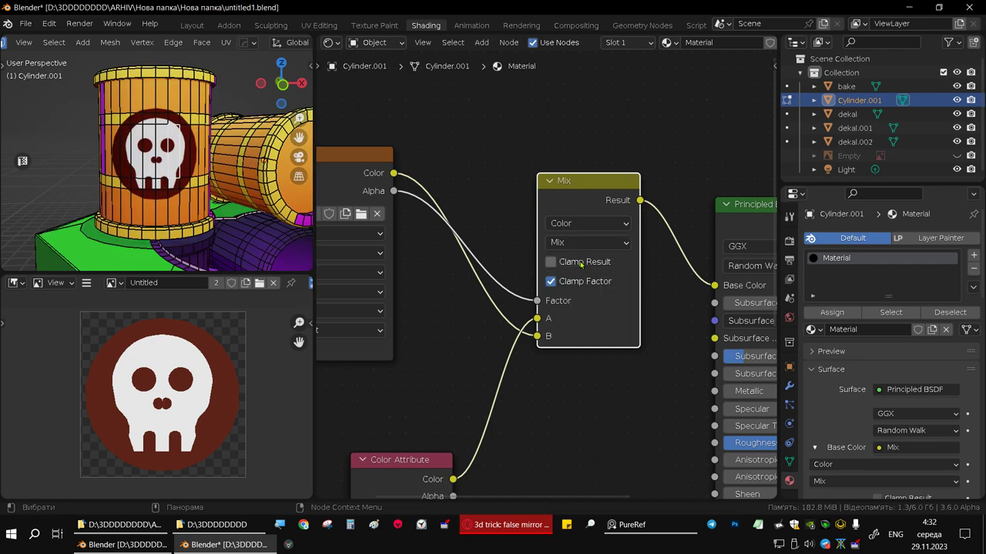
pyautogui.moveTo(245, 186)
pyautogui.mouseDown(button='middle')
pyautogui.moveTo(101, 190)
pyautogui.moveTo(249, 191)
pyautogui.moveTo(193, 192)
pyautogui.moveTo(261, 212)
pyautogui.mouseUp(button='middle')
pyautogui.moveTo(696, 418); pyautogui.dragTo(683, 359, button='middle')
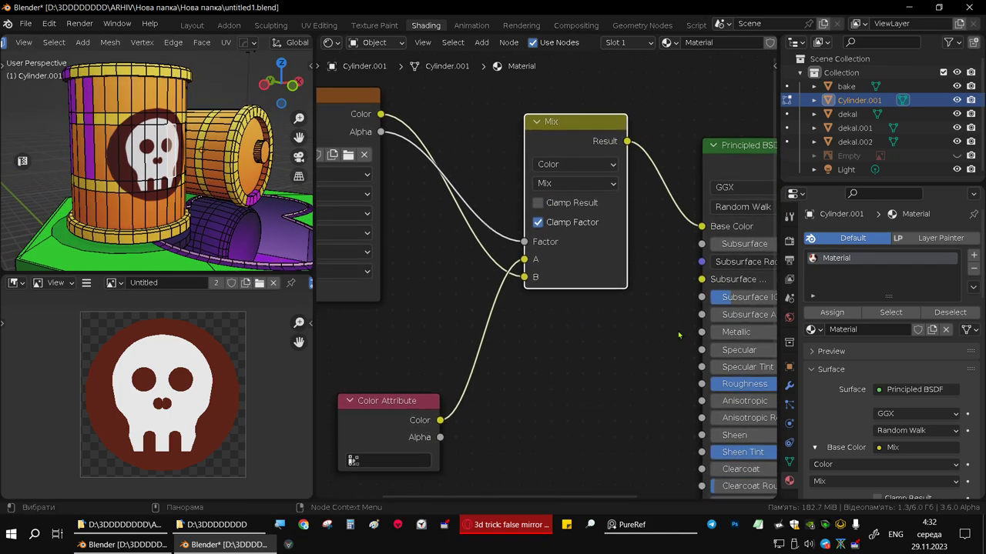
# Return to Layout in Object Mode and view the whole barrel with its decal
pyautogui.click(193, 26)
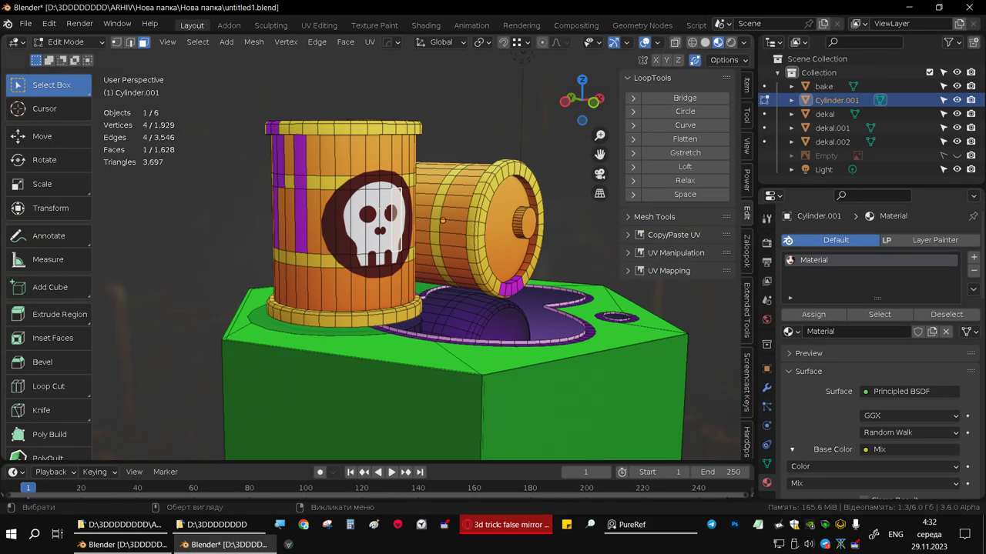
pyautogui.press('Tab')
pyautogui.scroll(-3, 263, 267)
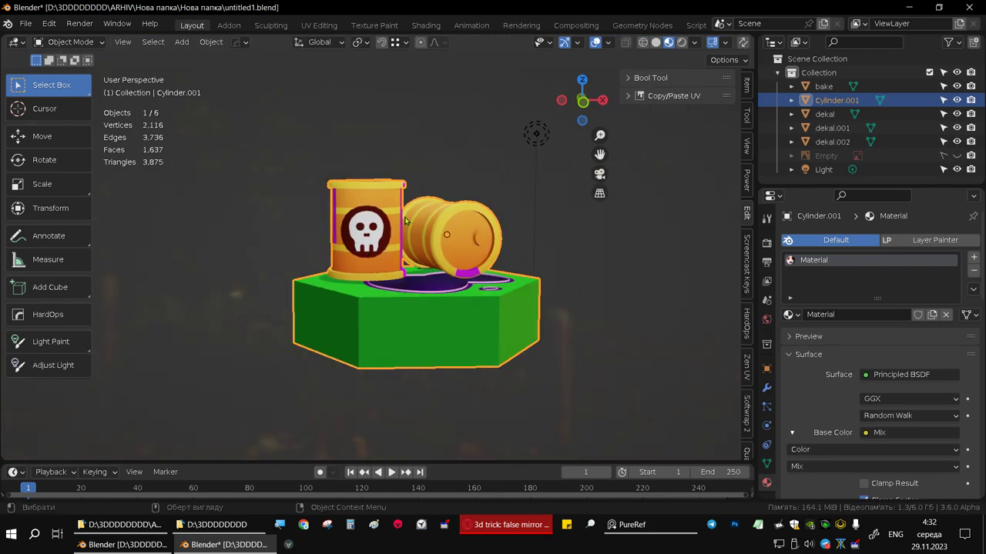
pyautogui.moveTo(231, 262)
pyautogui.mouseDown(button='middle')
pyautogui.moveTo(264, 267)
pyautogui.moveTo(254, 308)
pyautogui.mouseUp(button='middle')
# In File Explorer, preview the skull images cherep.png, cherep2.png and cherep3.png
pyautogui.click(119, 524)
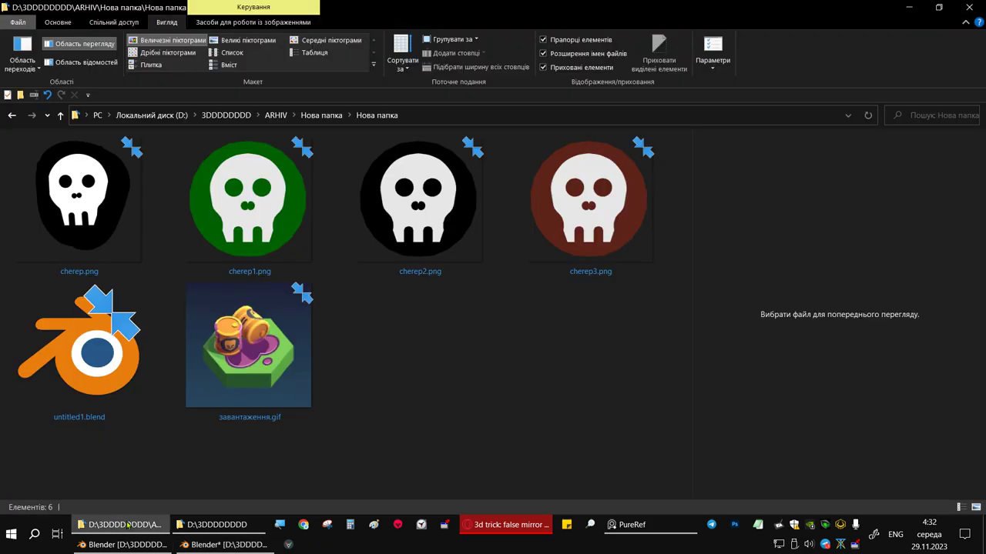
pyautogui.click(93, 183)
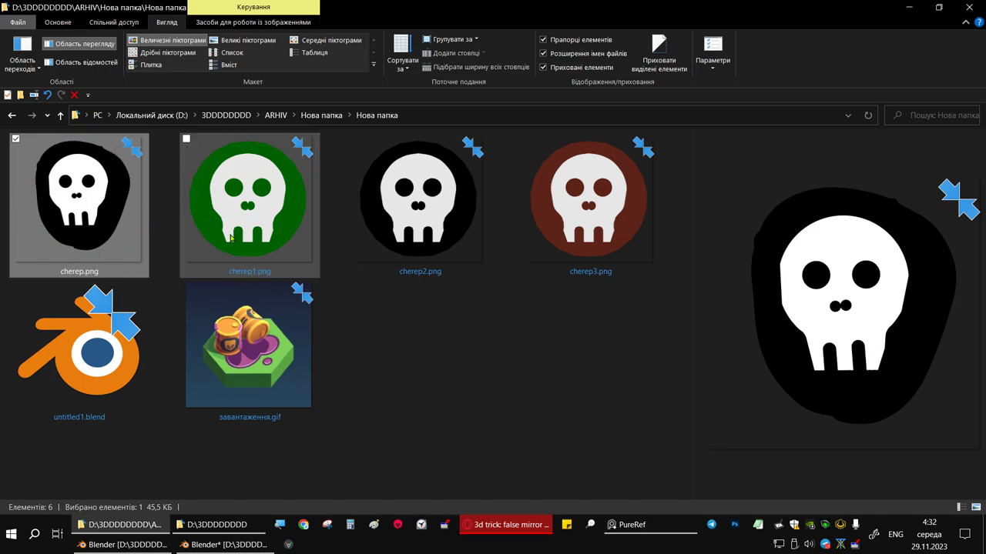
pyautogui.click(446, 182)
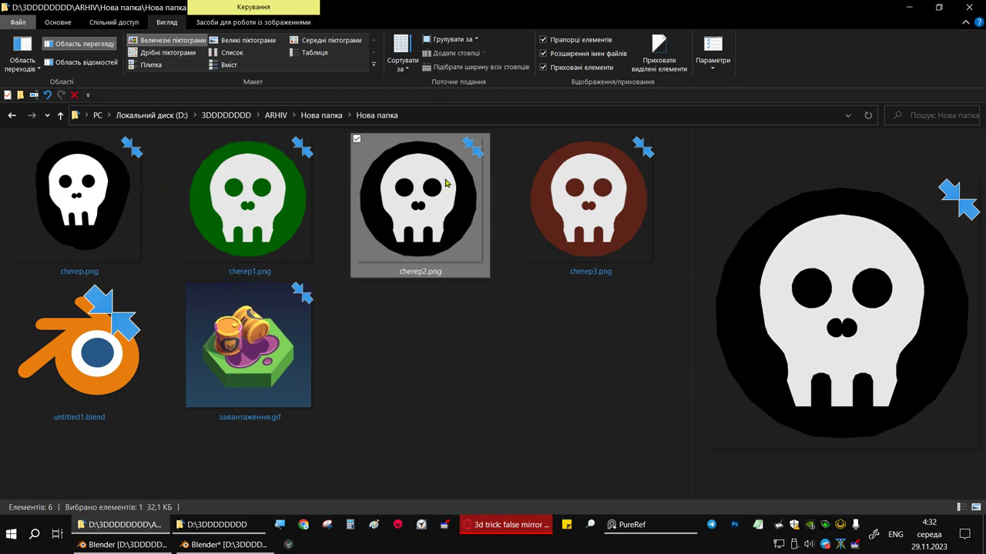
pyautogui.click(589, 206)
pyautogui.moveTo(506, 524)
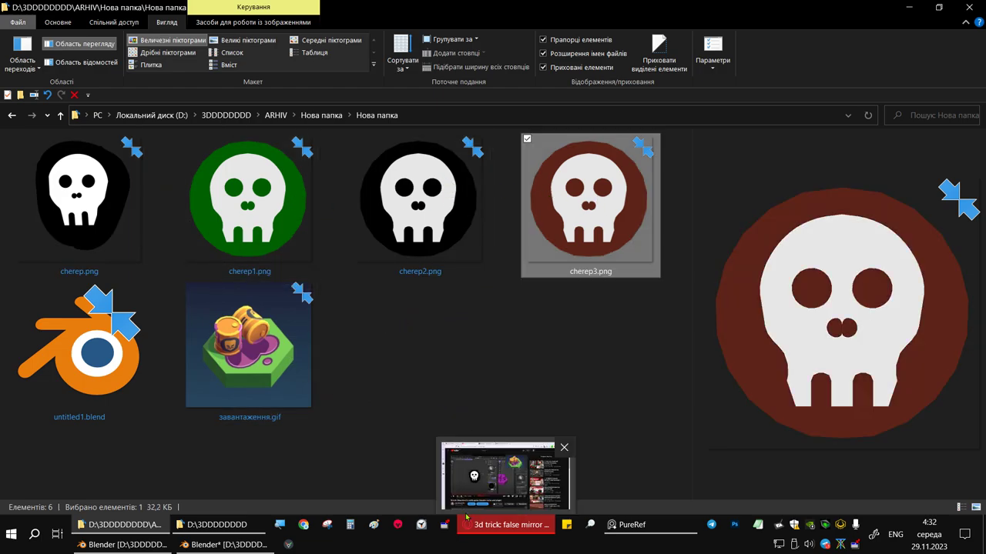
pyautogui.click(233, 545)
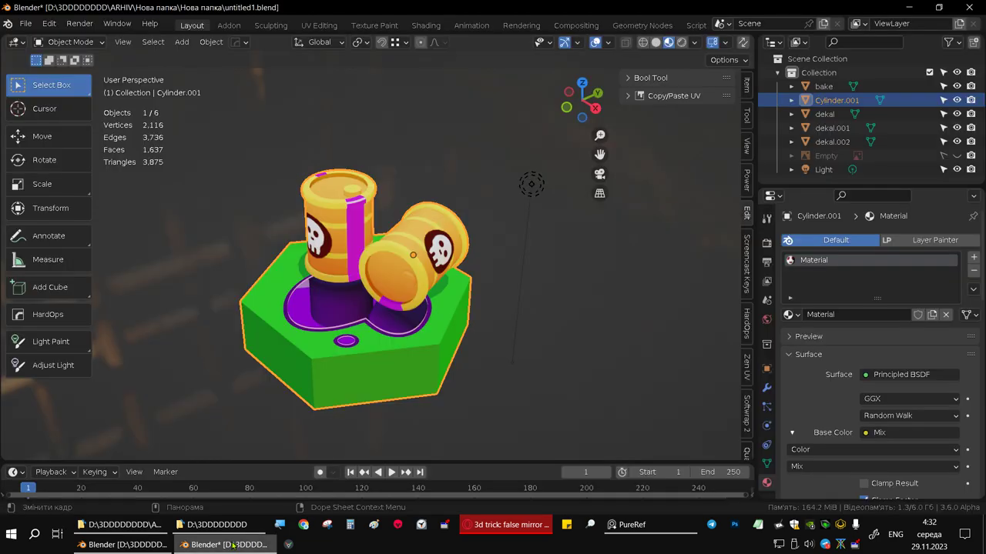
pyautogui.moveTo(373, 311); pyautogui.dragTo(466, 241, button='middle')
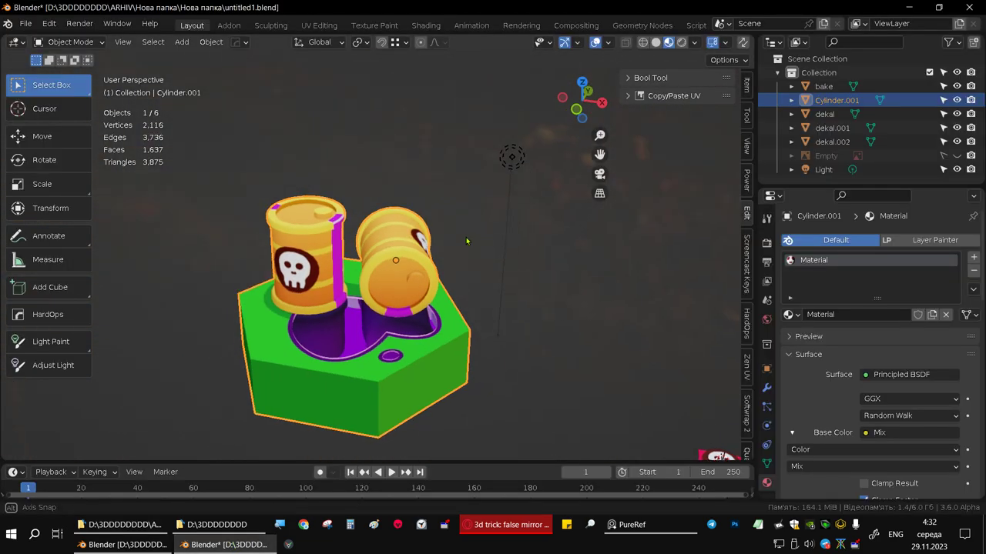
pyautogui.scroll(1, 416, 277)
pyautogui.scroll(1, 385, 296)
pyautogui.scroll(2, 367, 311)
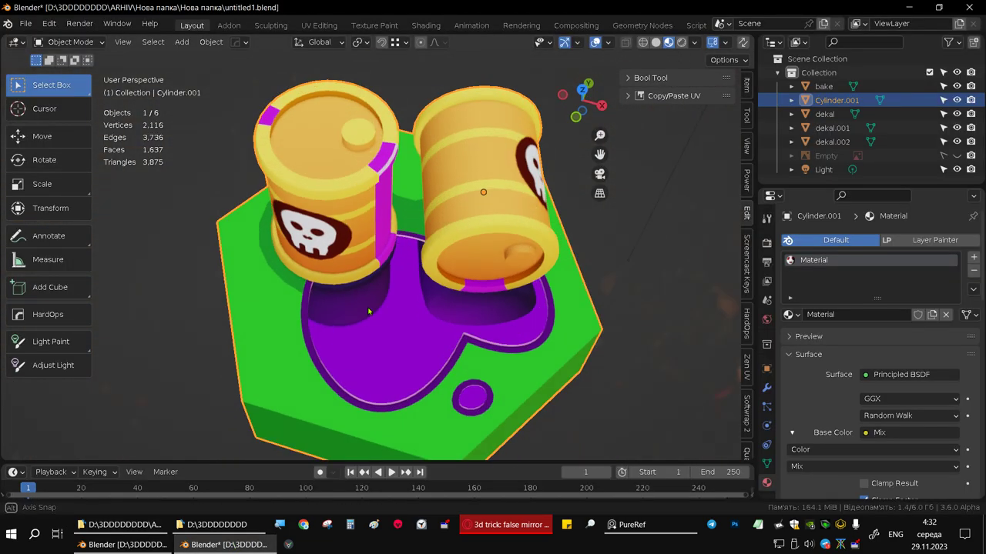
pyautogui.moveTo(367, 311); pyautogui.dragTo(375, 285, button='middle')
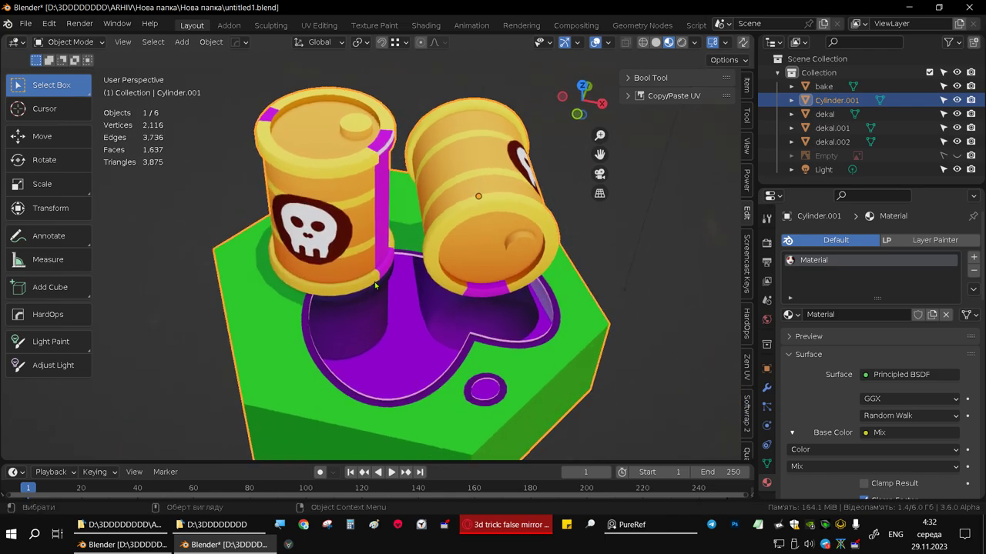